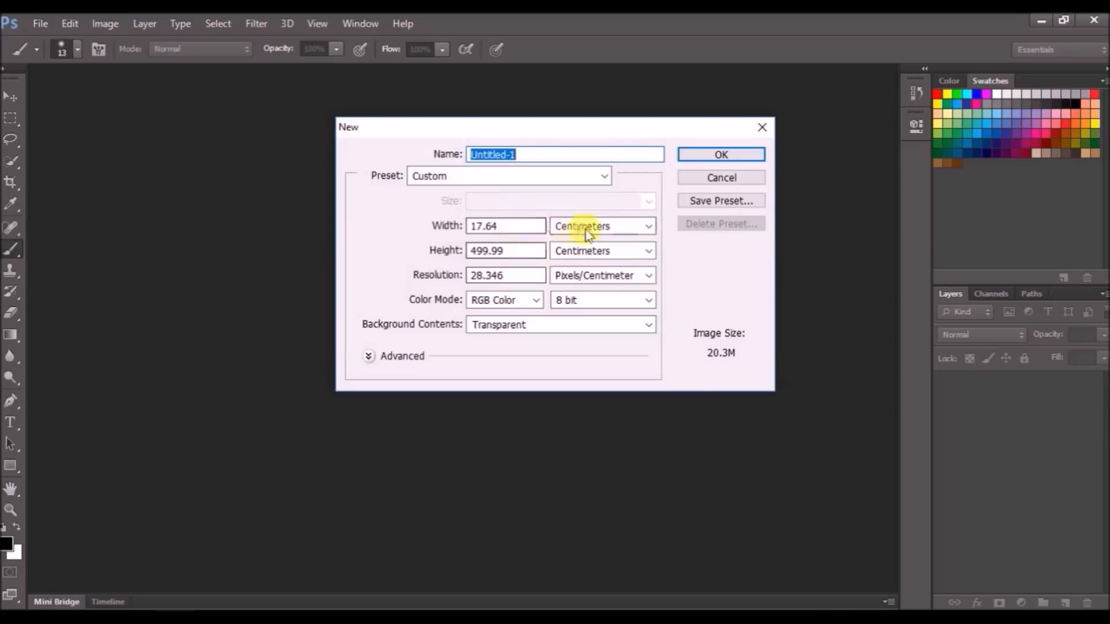
Create a new 2400 by 1700 pixel document with a resolution of 72 pixels per inch.
left_click(600, 234)
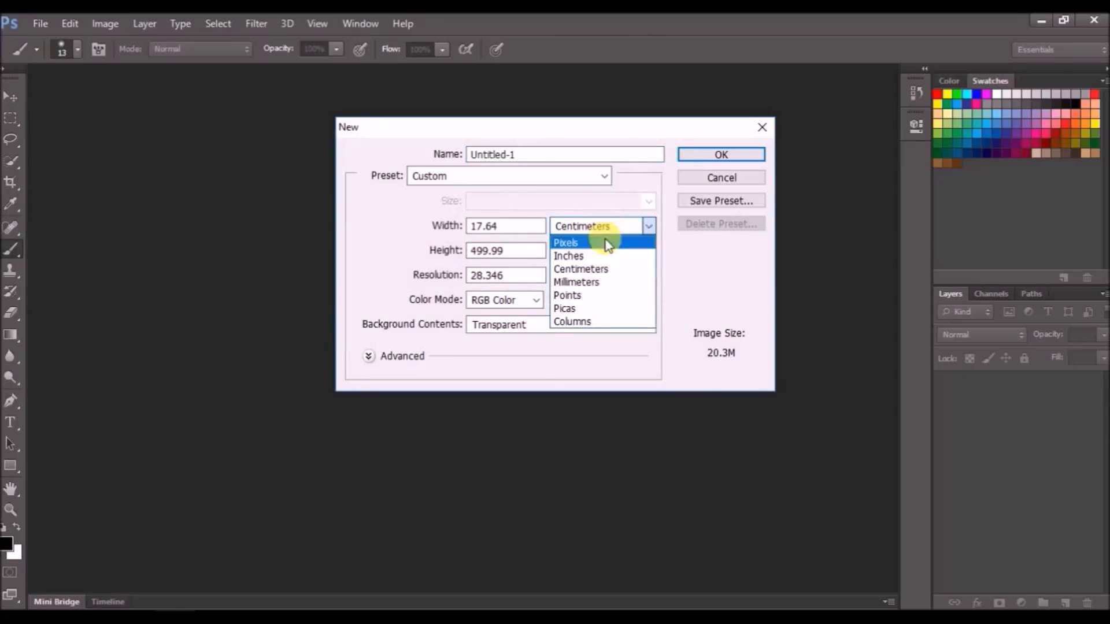
left_click(605, 239)
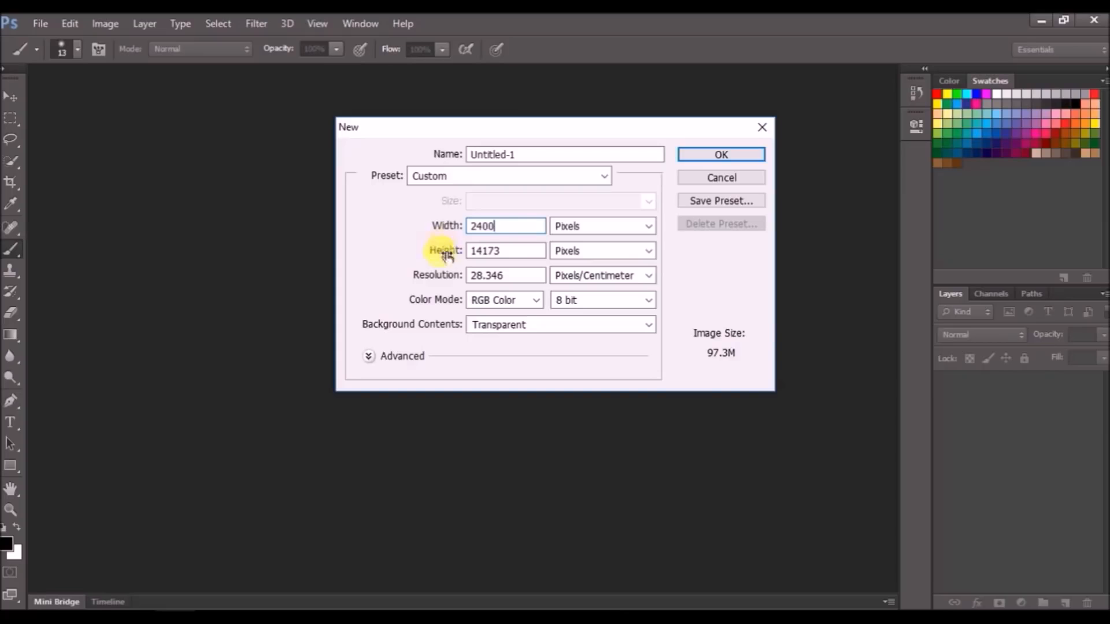
type("17")
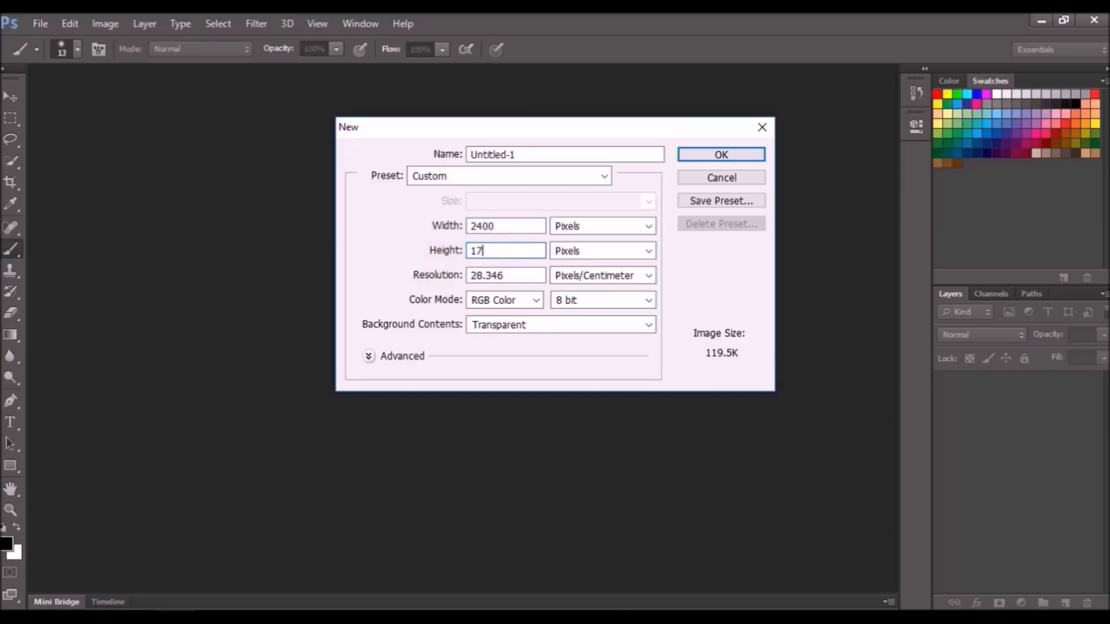
type("00")
left_click(605, 276)
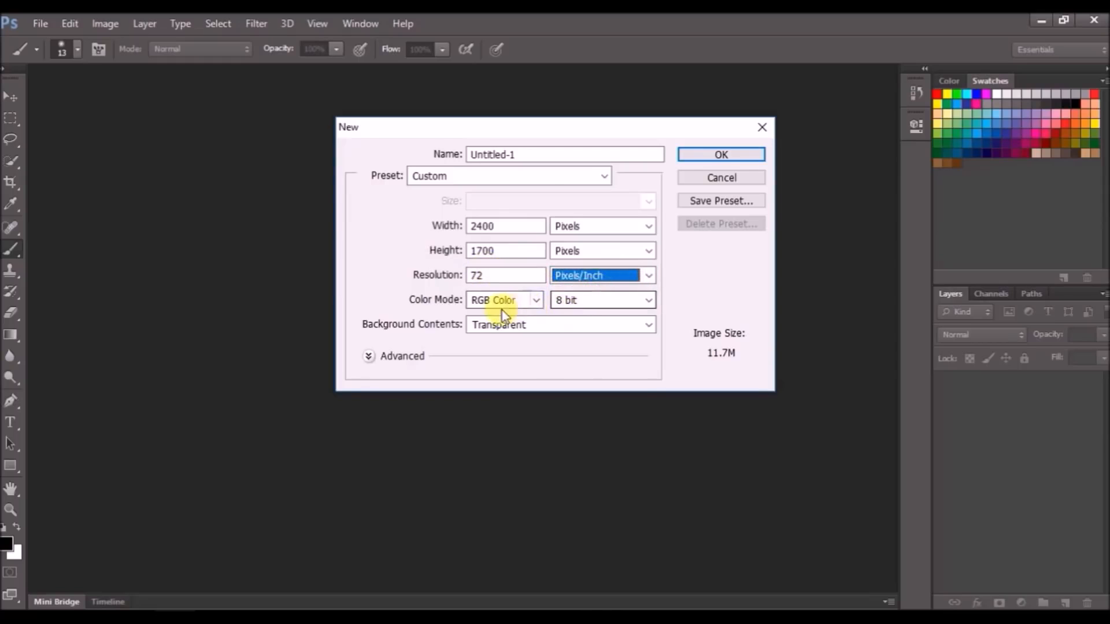
left_click(730, 161)
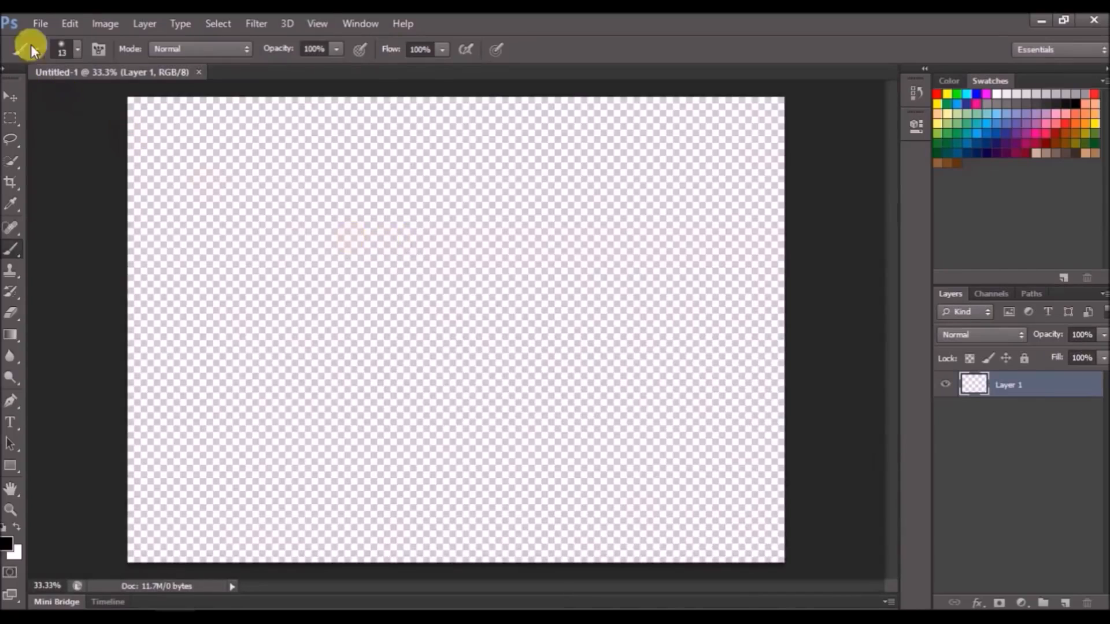
Place the the_rock image from the Desktop into the document.
left_click(39, 23)
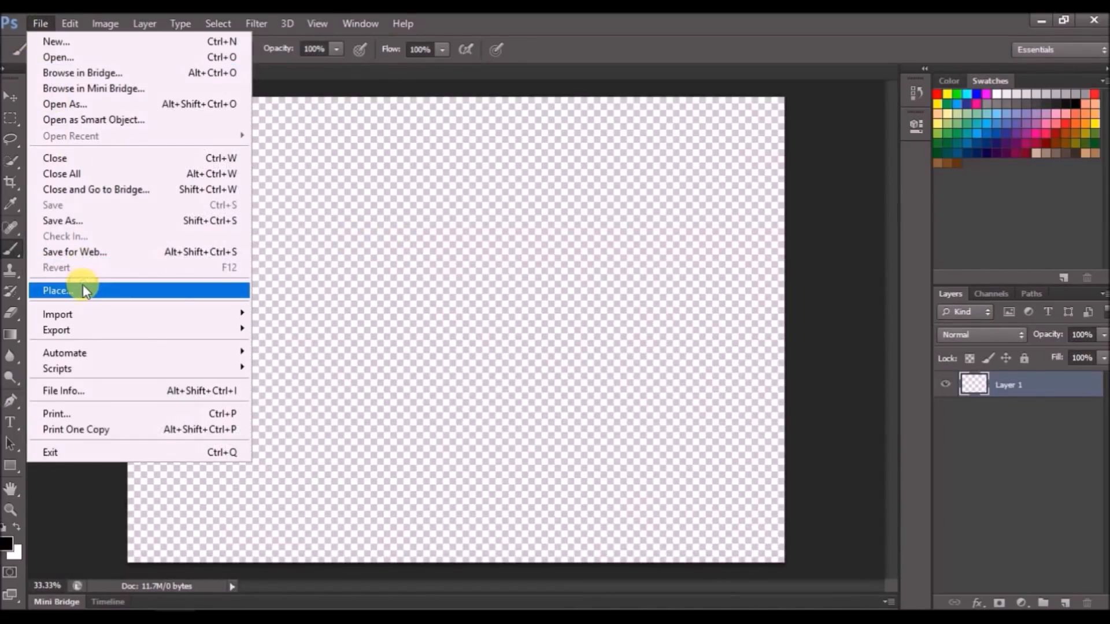
left_click(85, 291)
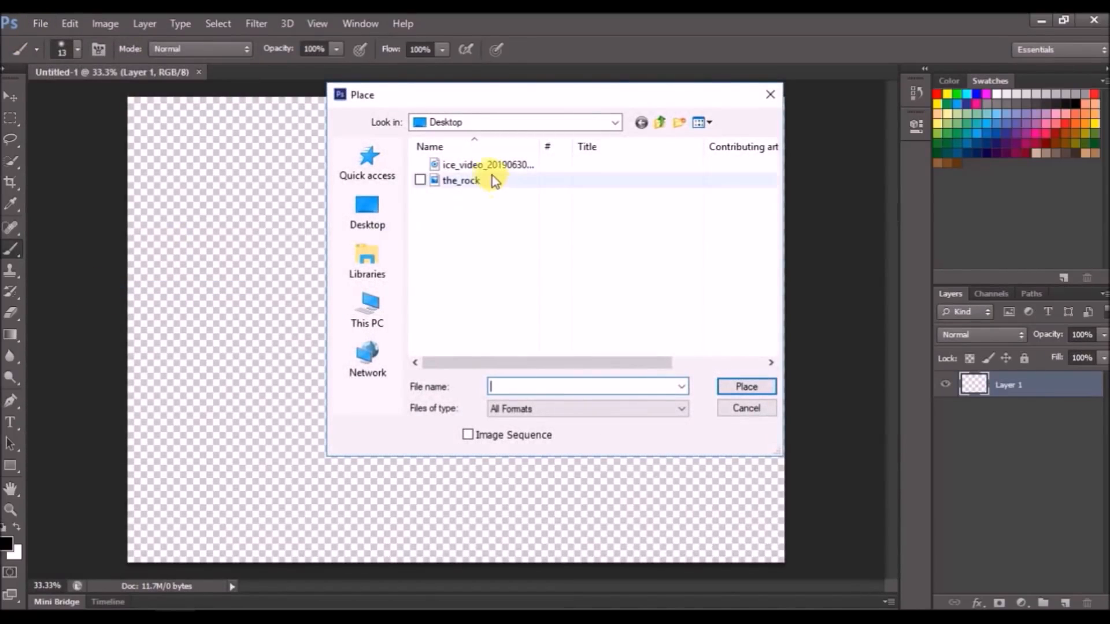
left_click(465, 185)
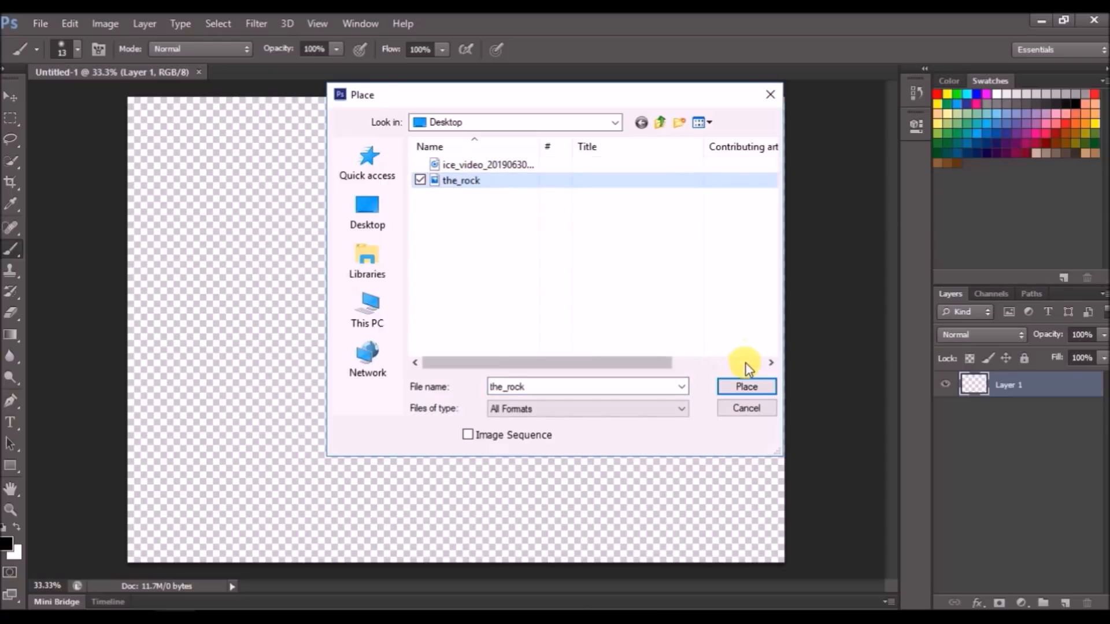
left_click(745, 386)
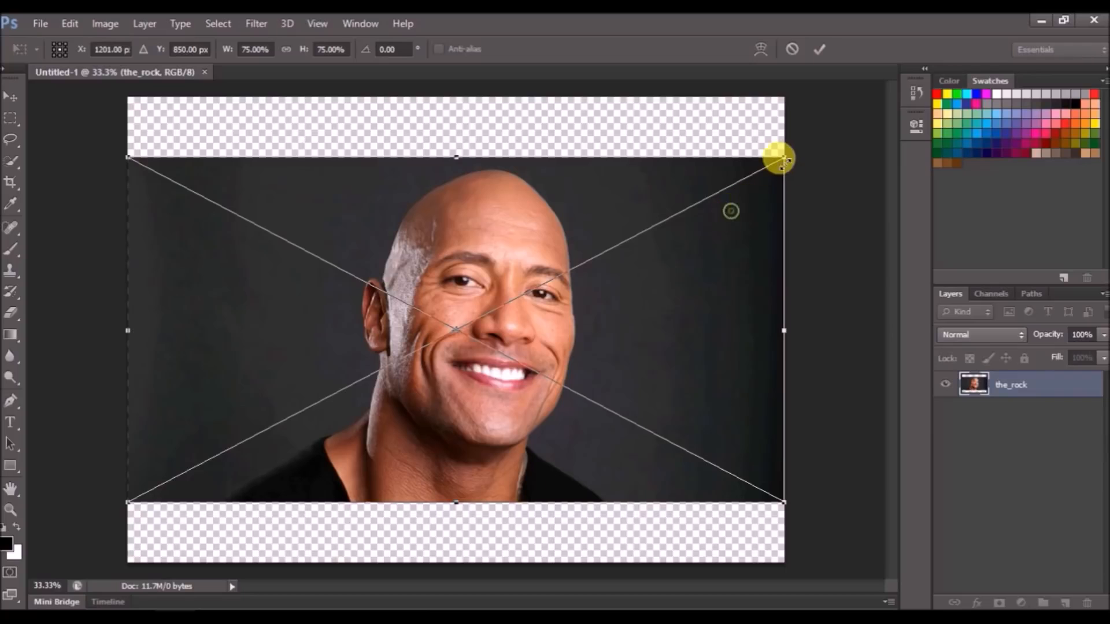
Enlarge the placed portrait to about 87% and position it in the lower-right part of the canvas.
left_click_drag(792, 151, 836, 122)
left_click_drag(716, 344, 847, 370)
key("Return")
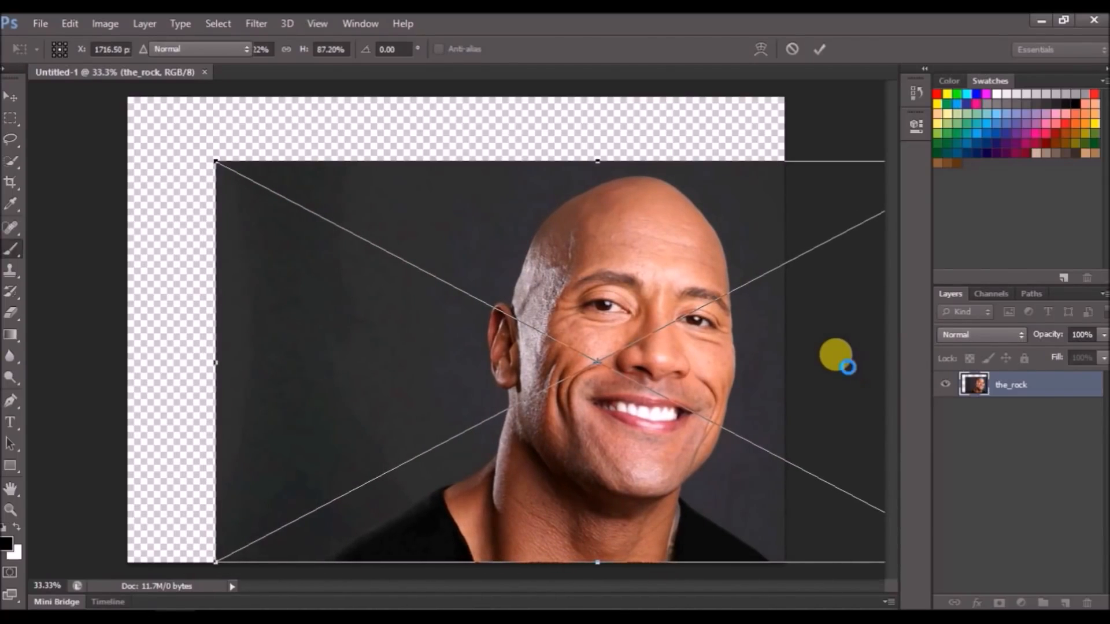
Duplicate the the_rock layer, scale the copy to about 57.5% and align it with the canvas's upper-left corner.
mouse_move(1020, 385)
left_mouse_down()
mouse_move(1040, 478)
mouse_move(1017, 588)
mouse_move(1065, 603)
left_mouse_up()
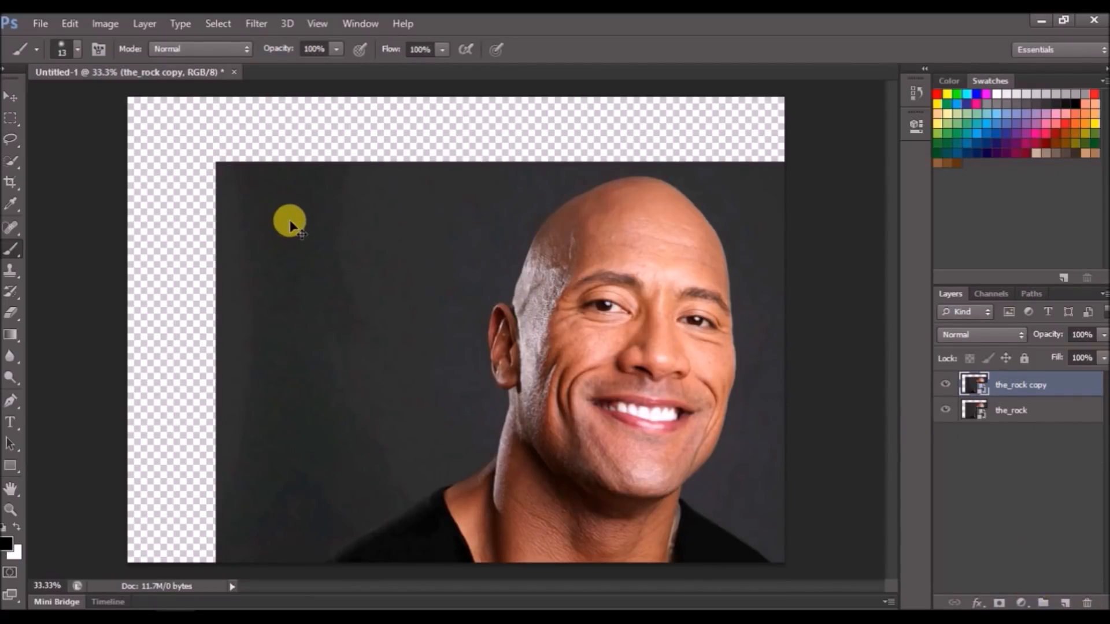
key("ctrl+t")
left_click_drag(216, 162, 345, 230)
left_click_drag(709, 353, 368, 229)
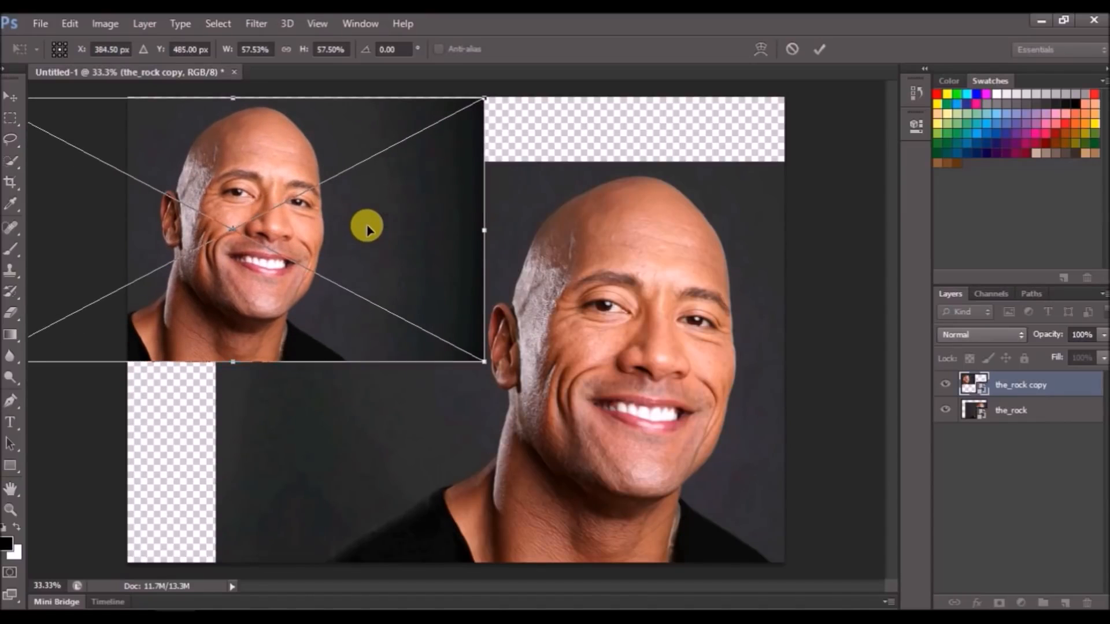
key("b")
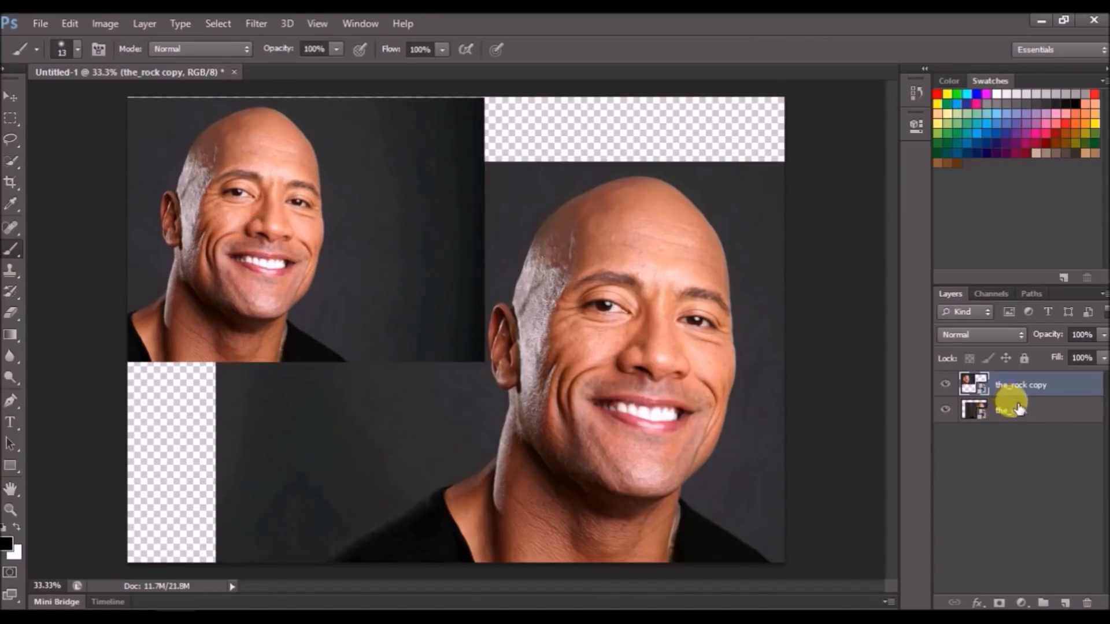
left_click(11, 95)
left_click_drag(280, 150, 281, 149)
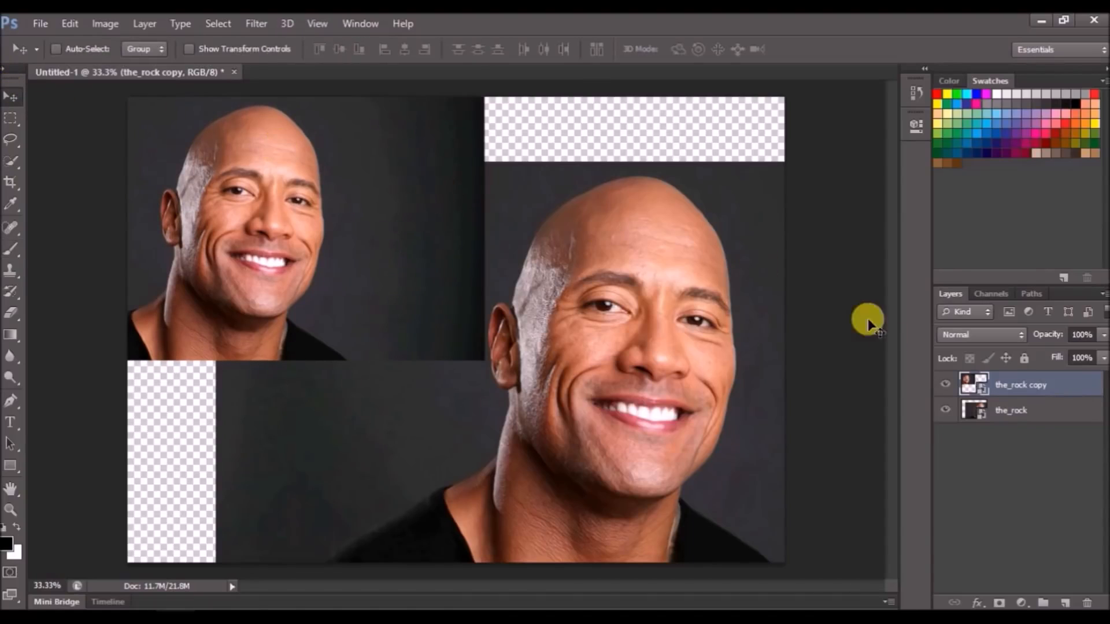
Lower the original the_rock layer's opacity and add a new layer named lines directly above it.
left_click(1051, 411)
key("Down")
key("Down")
key("Down")
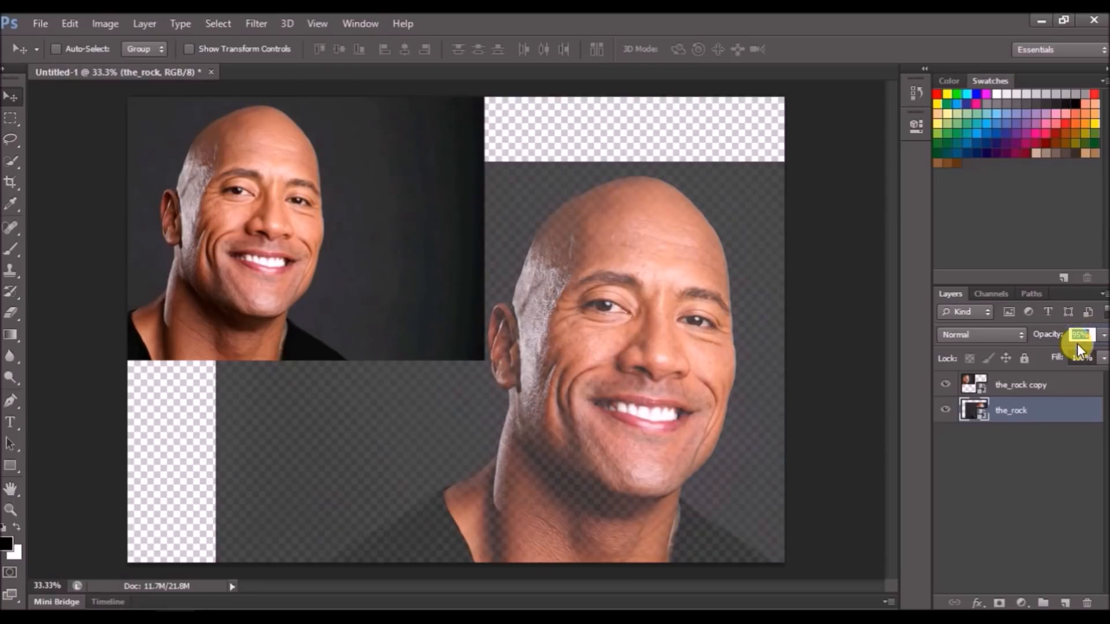
left_click(1065, 604)
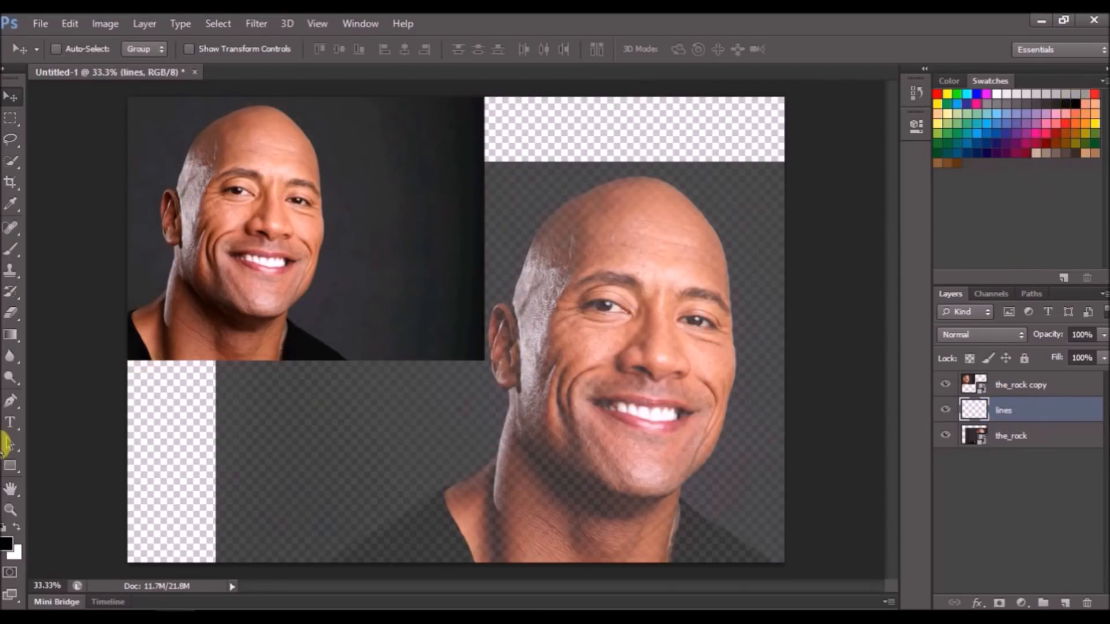
Trace the left-hand nostril of the large portrait with a closed Pen tool path.
left_click(10, 402)
right_click(9, 404)
left_click(54, 399)
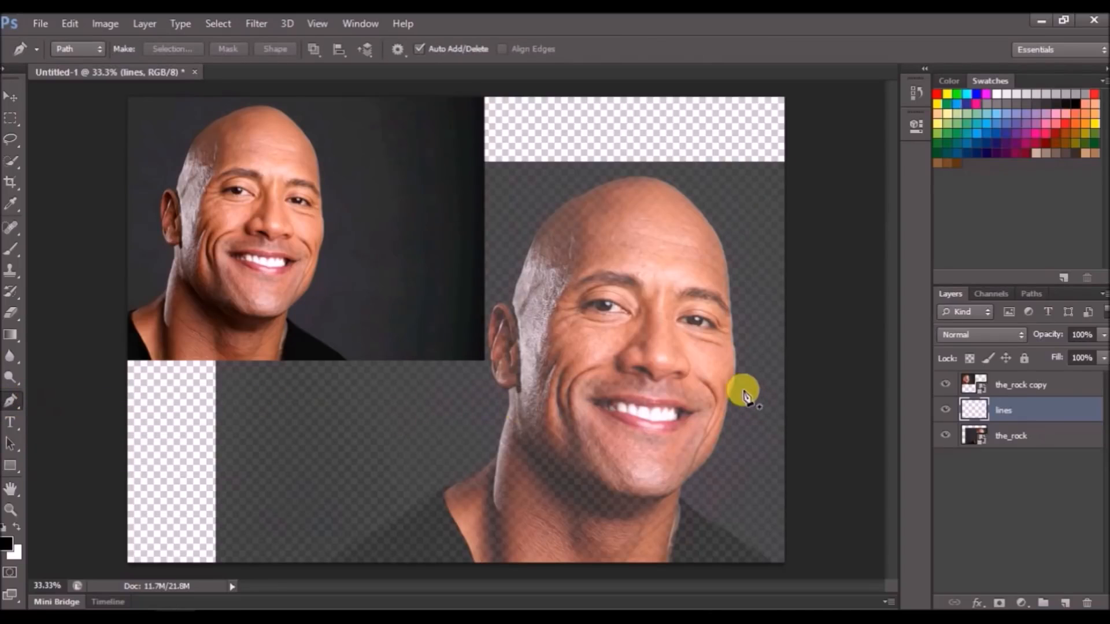
scroll(653, 365, "up", 5)
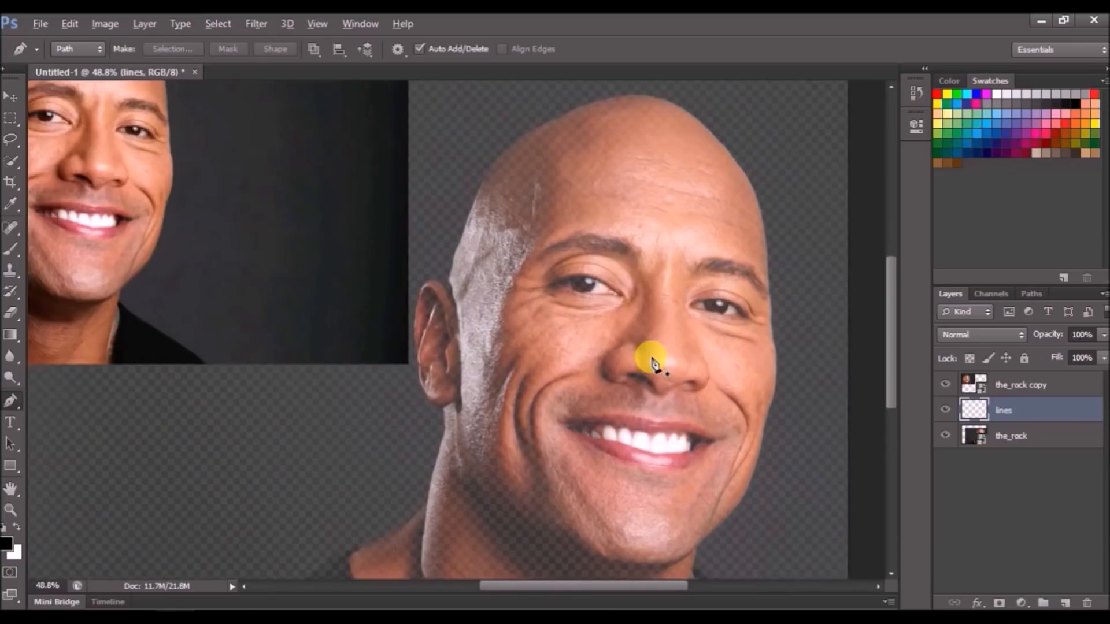
scroll(719, 335, "up", 1)
scroll(764, 361, "up", 10)
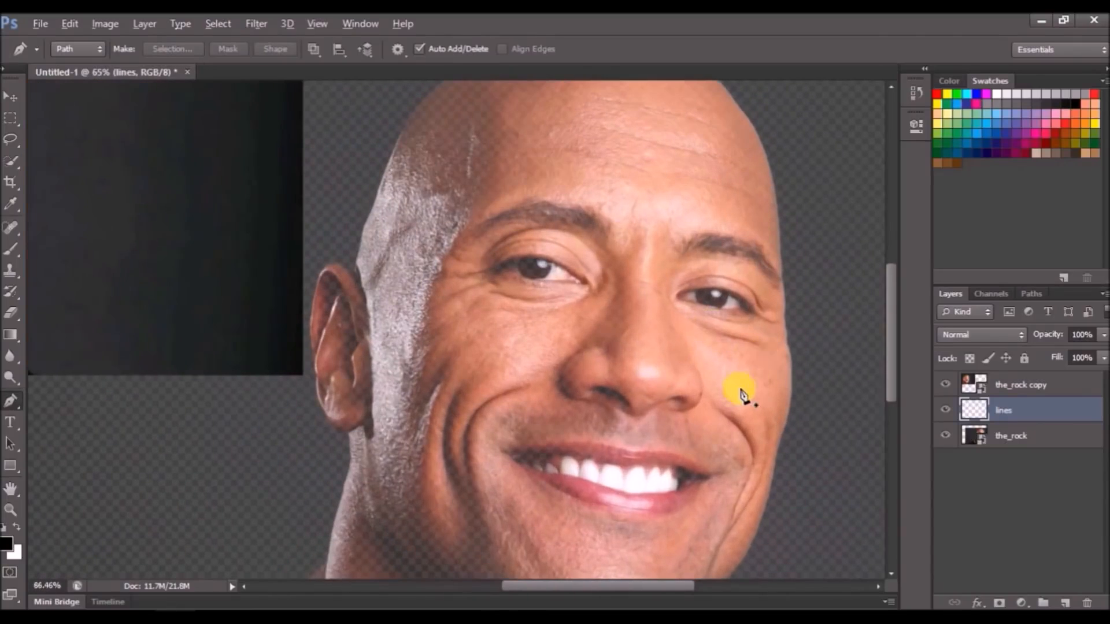
scroll(536, 337, "up", 2)
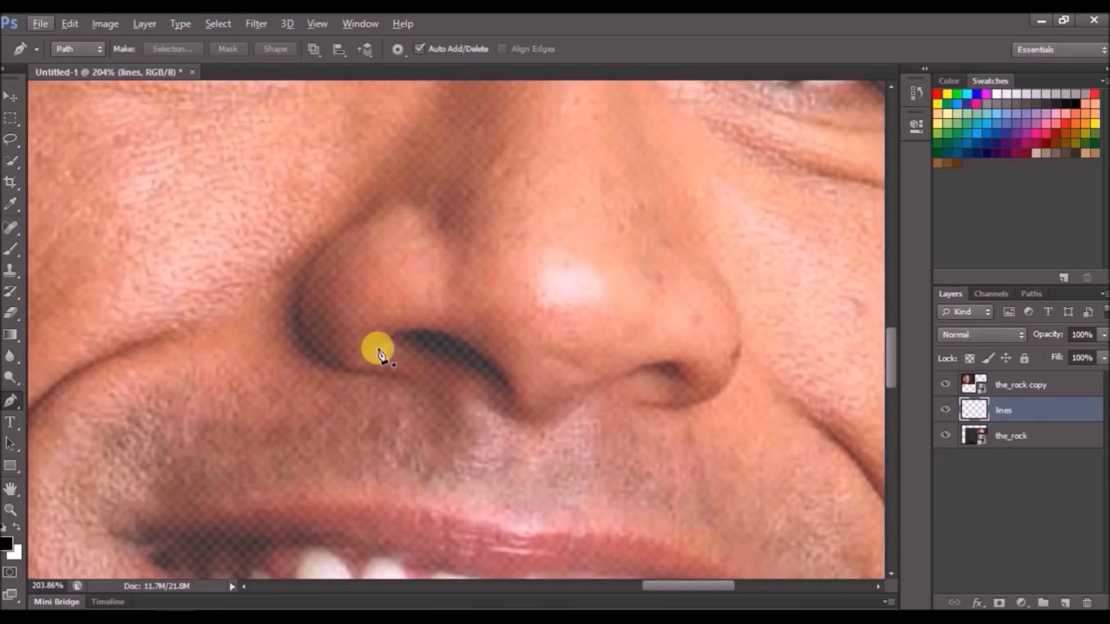
left_click_drag(471, 335, 479, 345)
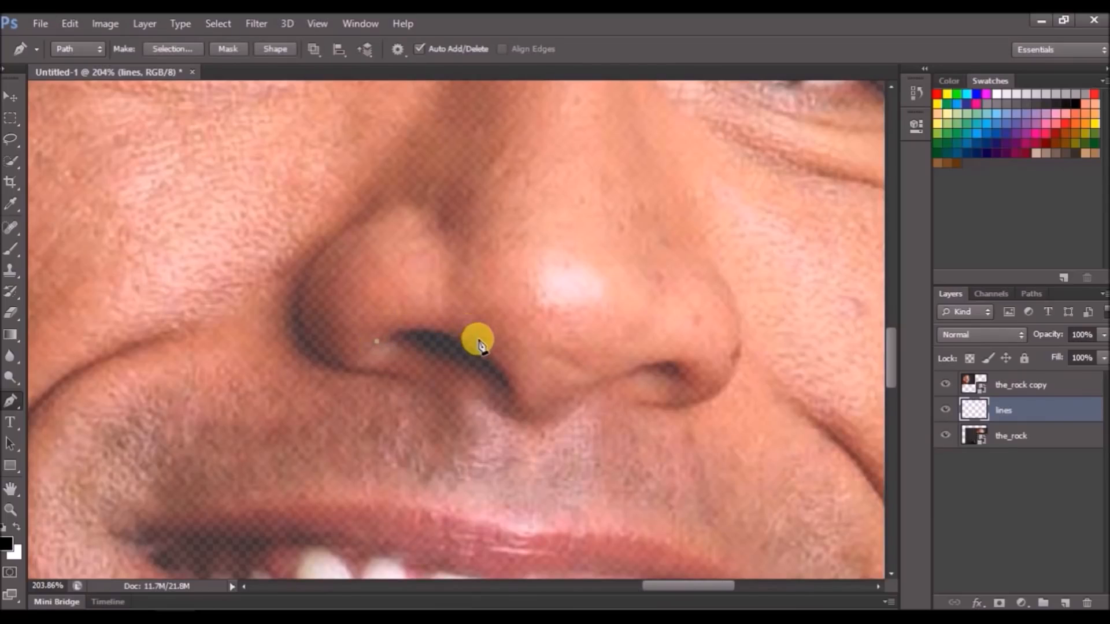
left_click(511, 396)
left_click_drag(423, 355, 359, 354)
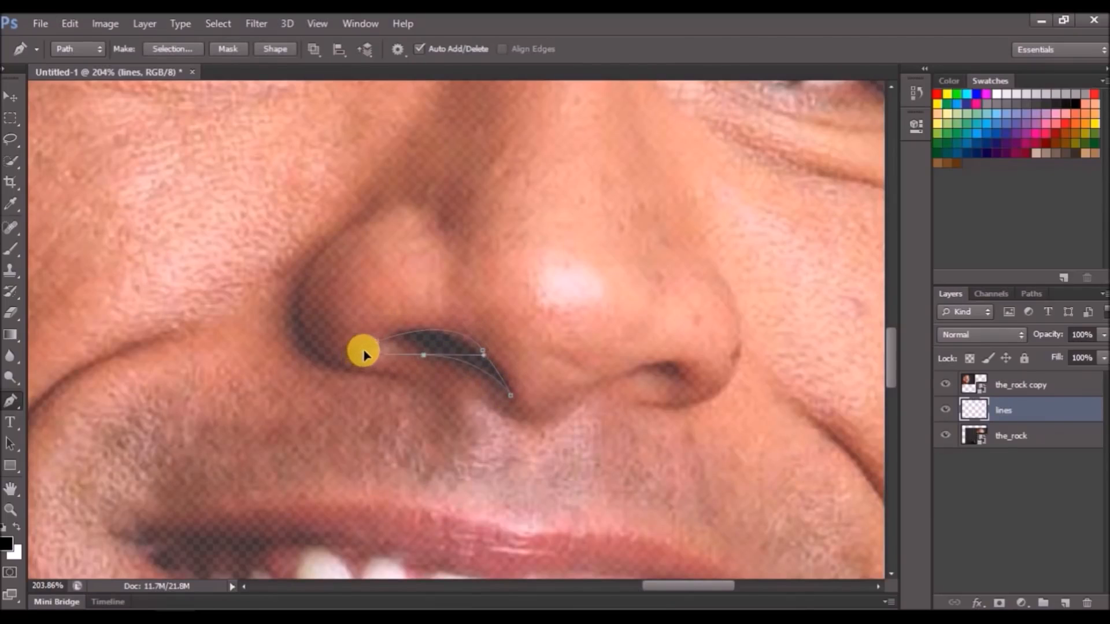
left_click(378, 348)
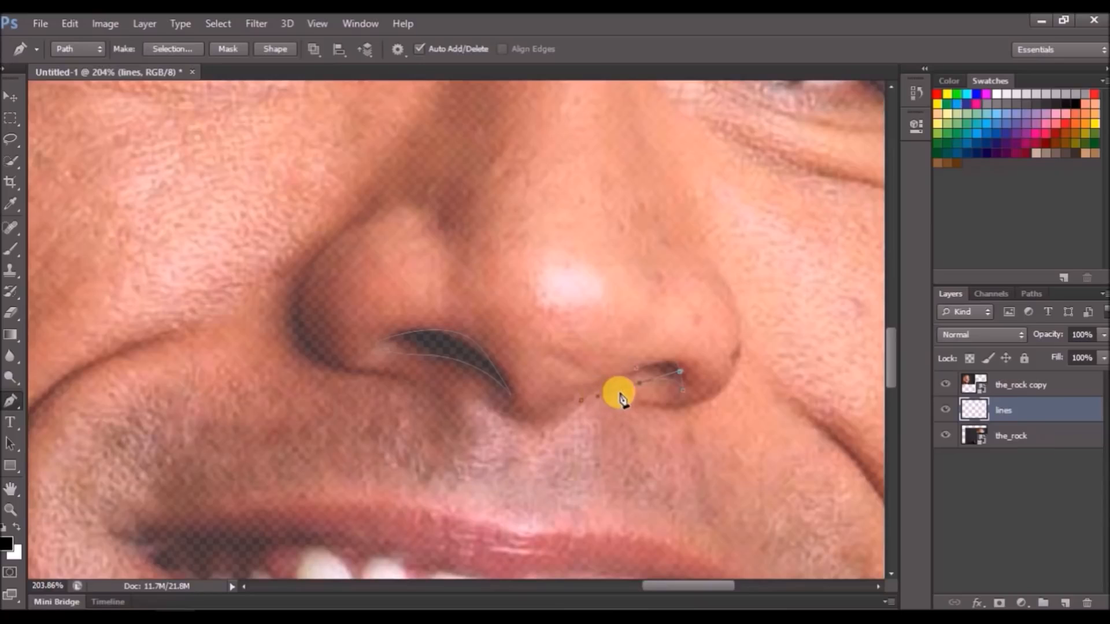
Finish the right-hand nostril's path and fill both nostril paths with the black foreground color.
key("ctrl+z")
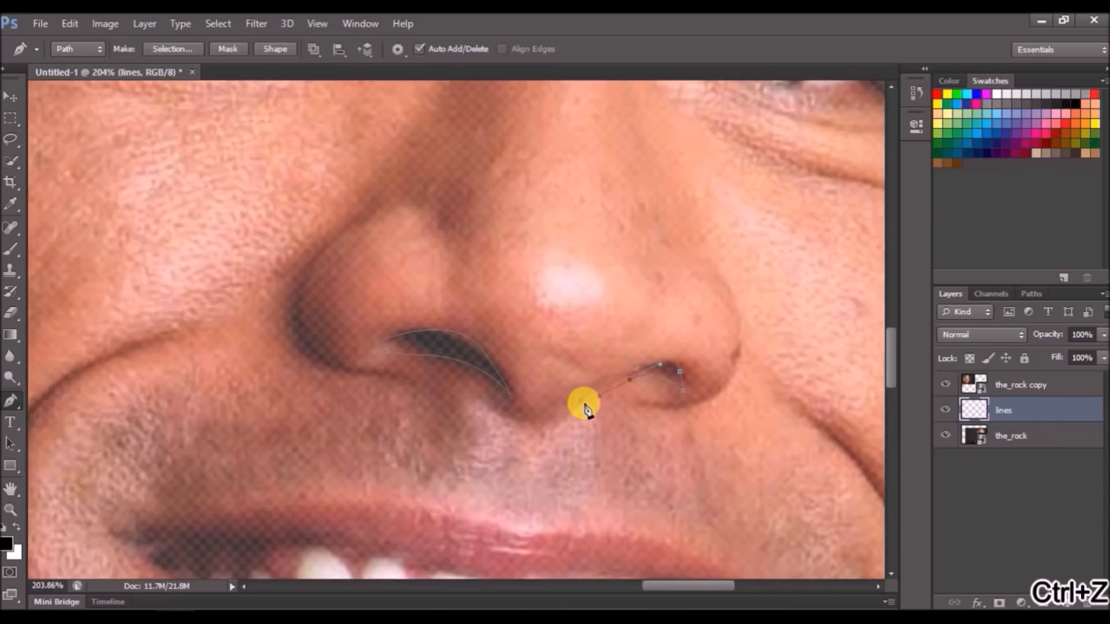
right_click(597, 315)
left_click(639, 327)
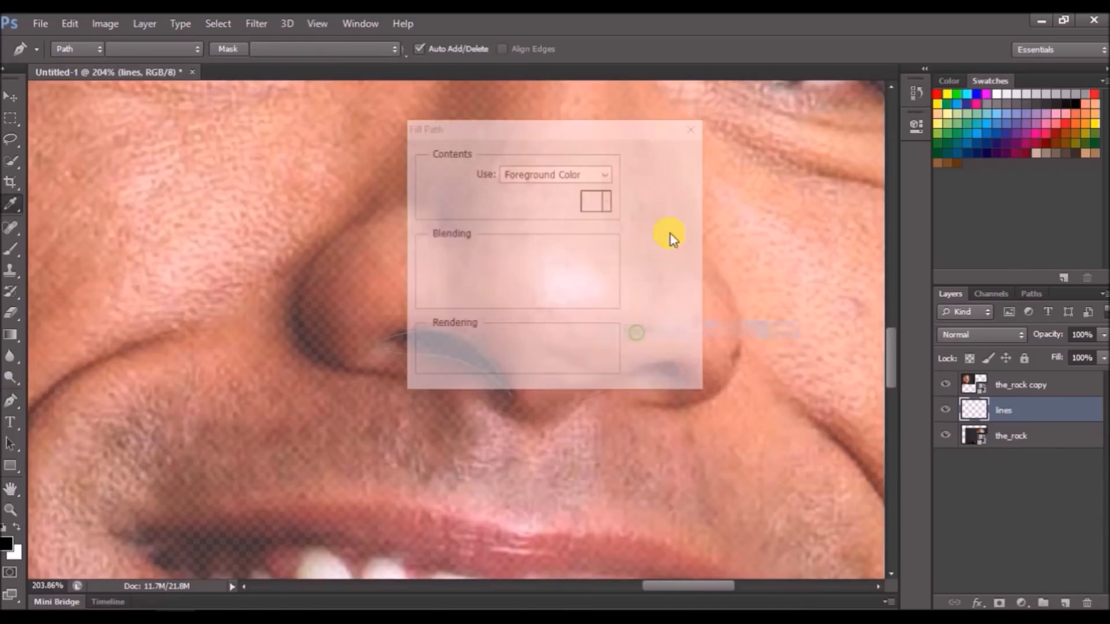
left_click(674, 161)
key("Return")
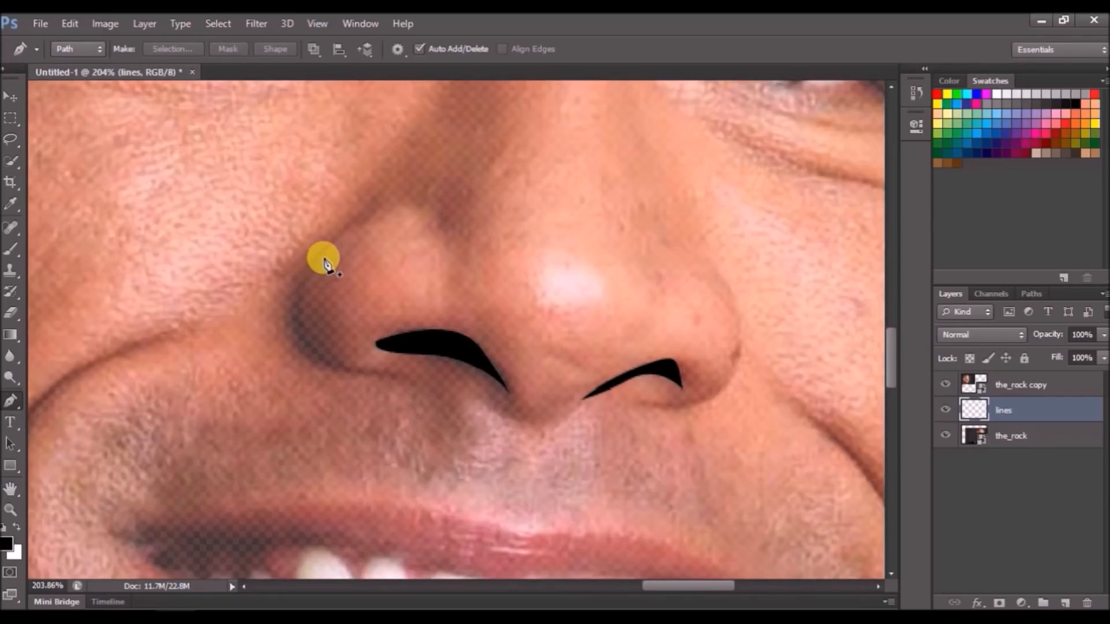
Draw tapered outlines along both outer edges of the nose and fill them with black.
left_click(711, 273)
key("ctrl+z")
left_click_drag(735, 350, 729, 386)
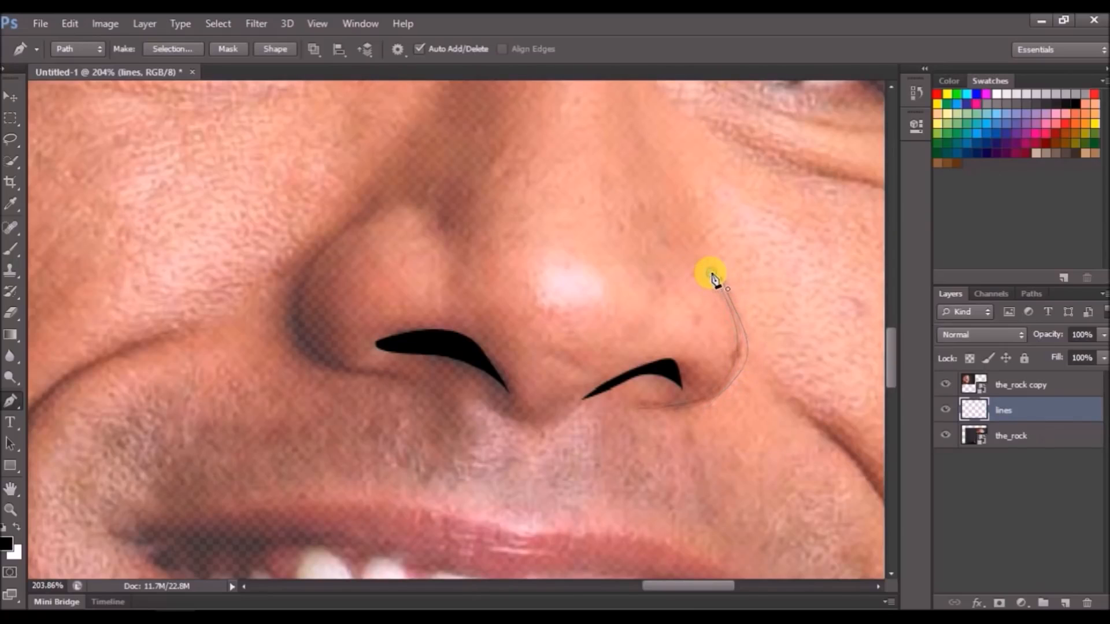
left_click(339, 238)
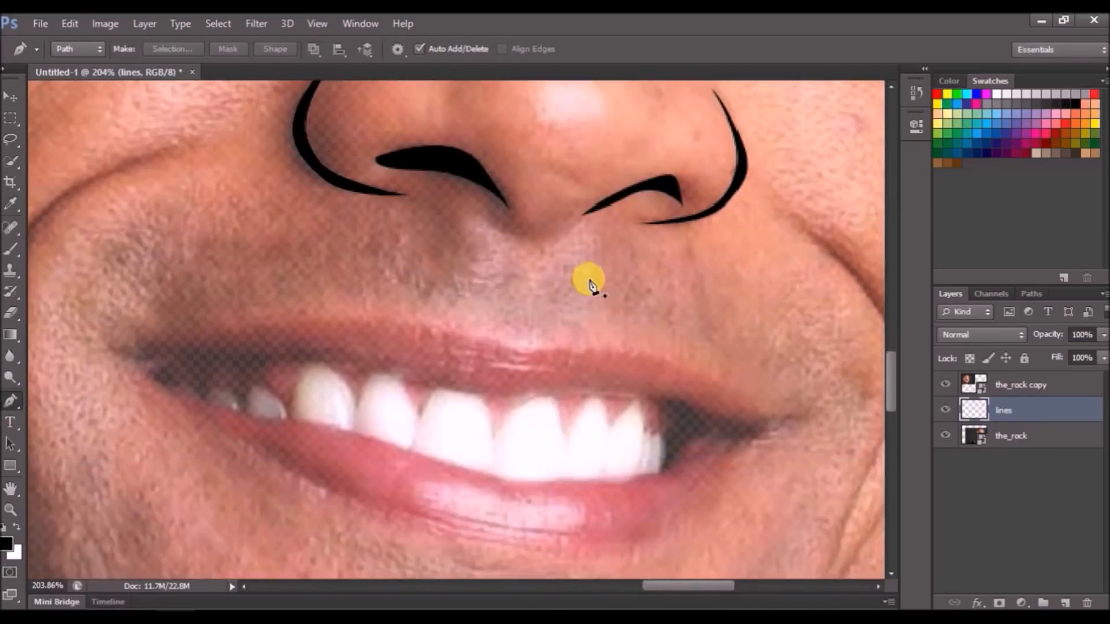
Trace the right-hand eyebrow with a closed Pen path, giving its edges jagged hair tips.
scroll(589, 281, "down", 4)
scroll(300, 210, "up", 5)
scroll(775, 349, "up", 5)
left_click_drag(775, 349, 583, 313)
left_click(411, 303)
left_click(509, 227)
left_click(483, 243)
left_click_drag(618, 256, 671, 271)
left_click(694, 284)
left_click(677, 286)
left_click_drag(732, 348, 752, 392)
left_click(746, 438)
left_click_drag(631, 315, 583, 310)
left_click(411, 304)
Trace the left-hand eyebrow and fill both eyebrow paths with the black foreground color at 100% opacity.
left_click_drag(35, 167, 527, 266)
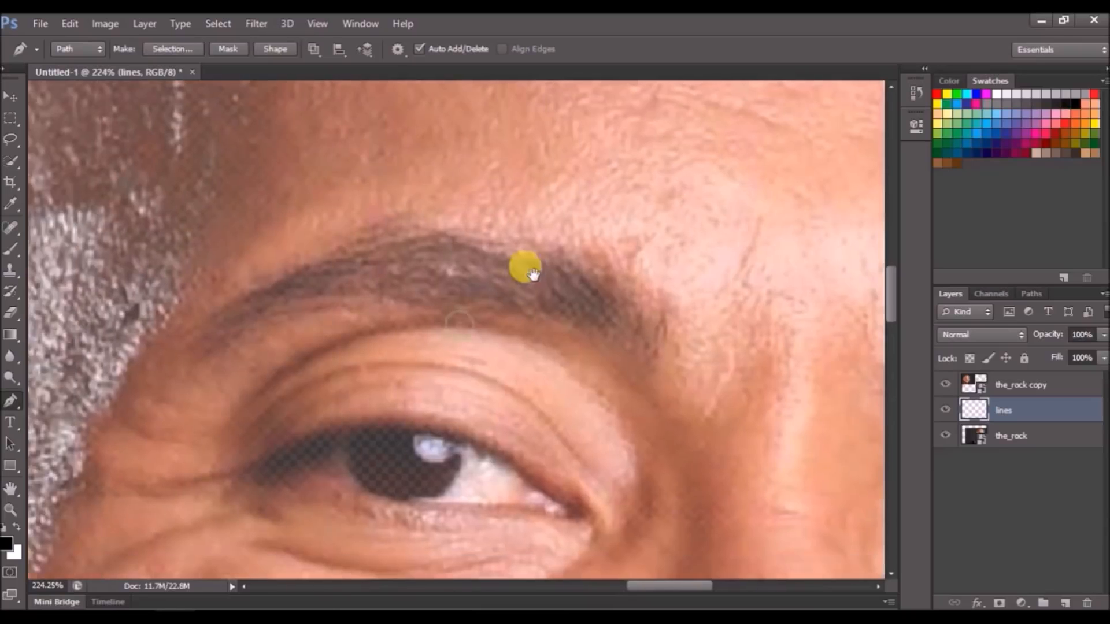
left_click_drag(375, 237, 403, 230)
left_click_drag(506, 236, 601, 254)
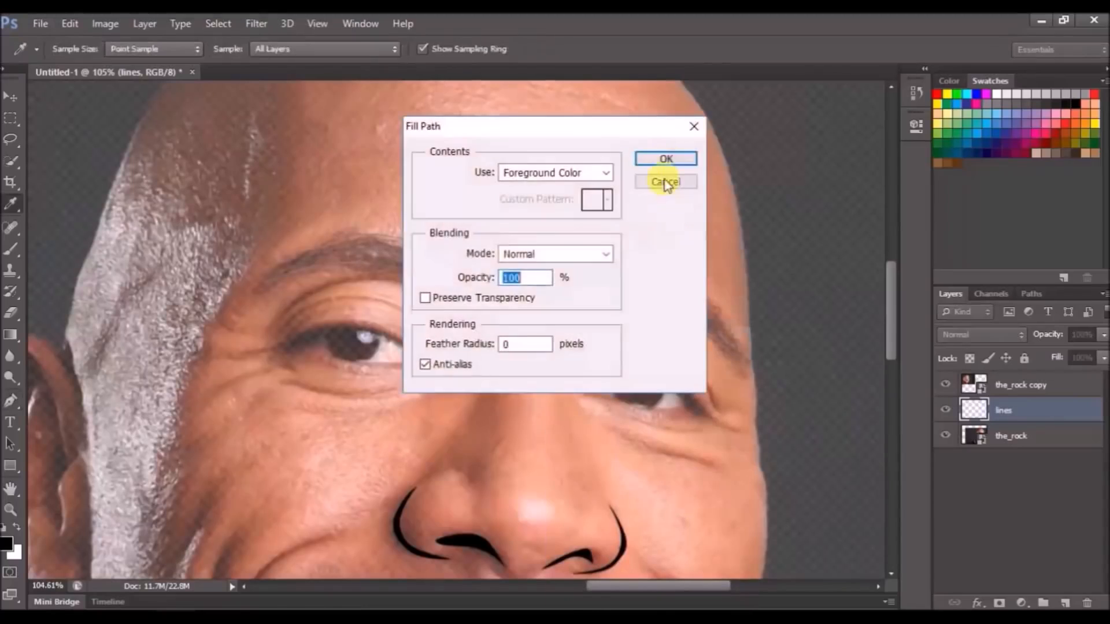
left_click(664, 157)
scroll(607, 309, "down", 2)
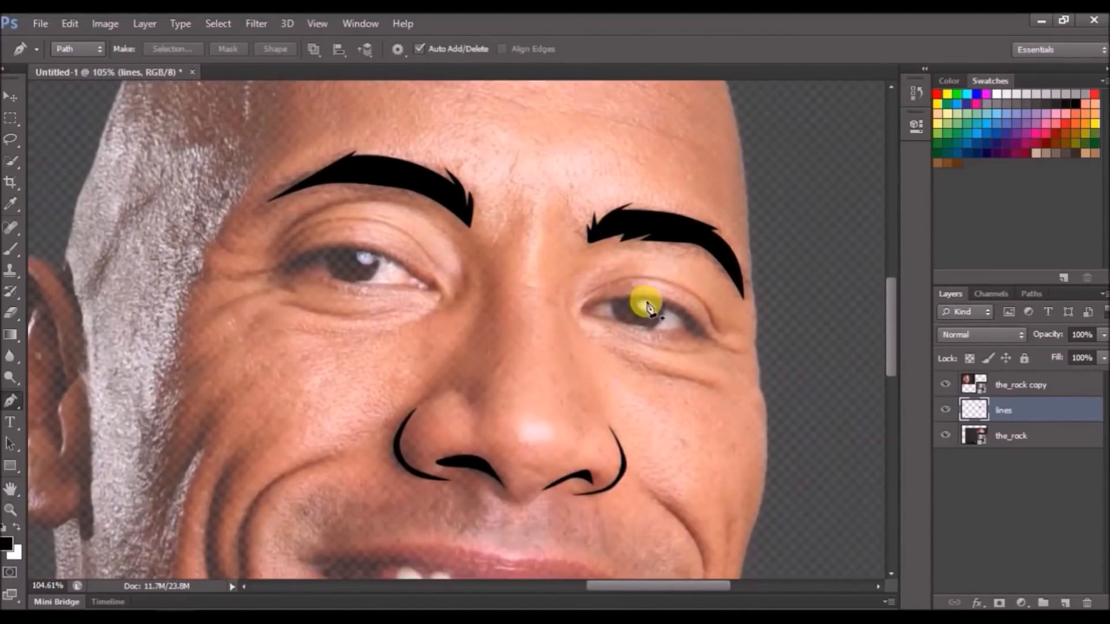
Trace a thick tapered upper lash line on the right-hand eye and fill it with the black foreground color.
scroll(638, 302, "up", 3)
left_click(343, 342)
left_click_drag(421, 299, 471, 289)
left_click_drag(660, 332, 690, 358)
left_click(729, 403)
left_click(694, 397)
left_click(678, 392)
left_click_drag(561, 311, 497, 298)
left_click_drag(438, 305, 368, 321)
key("ctrl+z")
left_click(343, 342)
right_click(519, 263)
left_click(552, 325)
left_click(666, 158)
Trace a thin lower lid line on the right-hand eye and fill it with the black foreground color.
left_click(358, 349)
left_click_drag(445, 360, 487, 380)
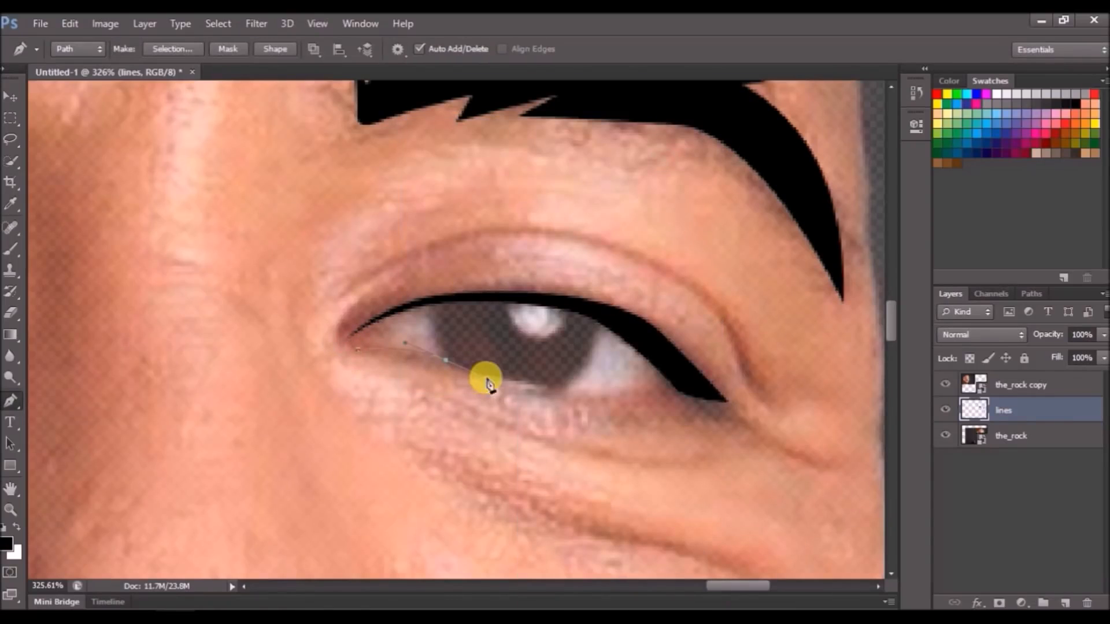
left_click_drag(616, 392, 661, 388)
left_click(681, 381)
left_click_drag(587, 405, 530, 403)
left_click_drag(416, 360, 373, 353)
left_click(357, 349)
right_click(528, 301)
left_click(560, 325)
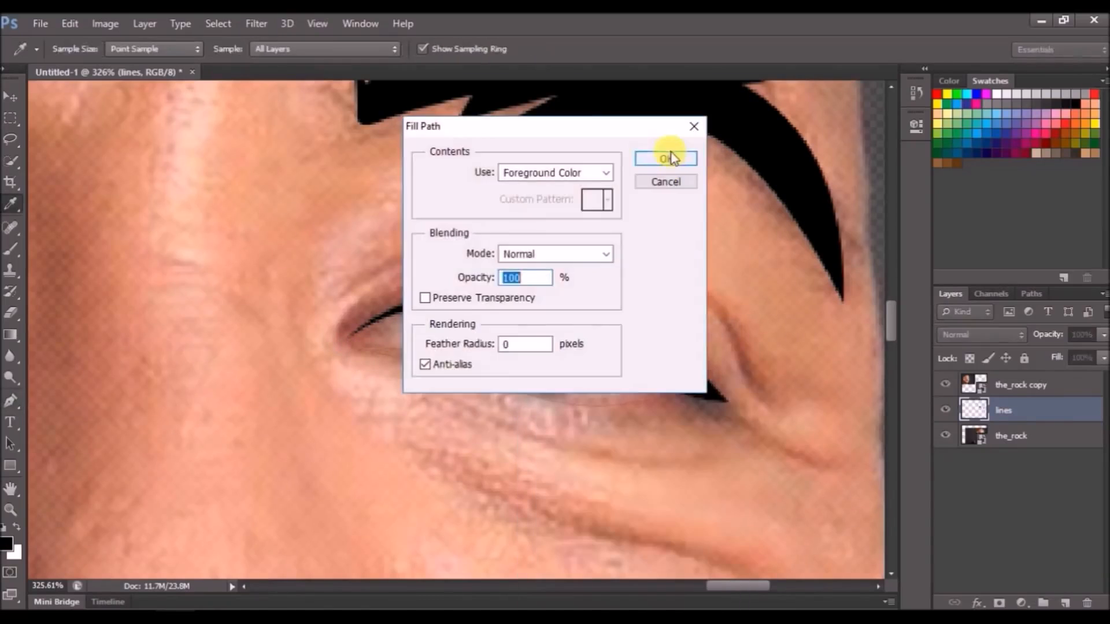
left_click(667, 157)
Trace the eyelid crease above the right-hand eye with a thin closed Pen path.
left_click(381, 264)
left_click_drag(551, 227, 623, 235)
left_click_drag(733, 319, 752, 353)
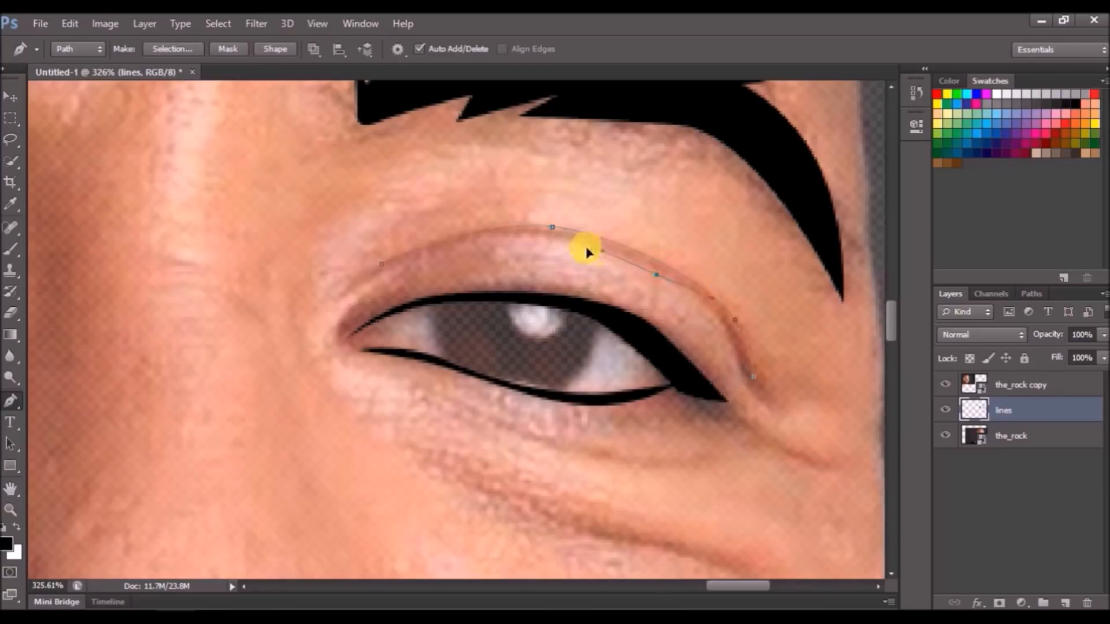
mouse_move(384, 265)
left_mouse_down()
mouse_move(530, 318)
mouse_move(635, 373)
left_mouse_up()
Trace the eyelid crease above the left-hand eye as a thin closed Pen path.
left_click(337, 264)
left_click_drag(452, 194, 502, 183)
left_click_drag(701, 228, 764, 285)
left_click(792, 323)
left_click_drag(662, 222, 610, 201)
key("ctrl+z")
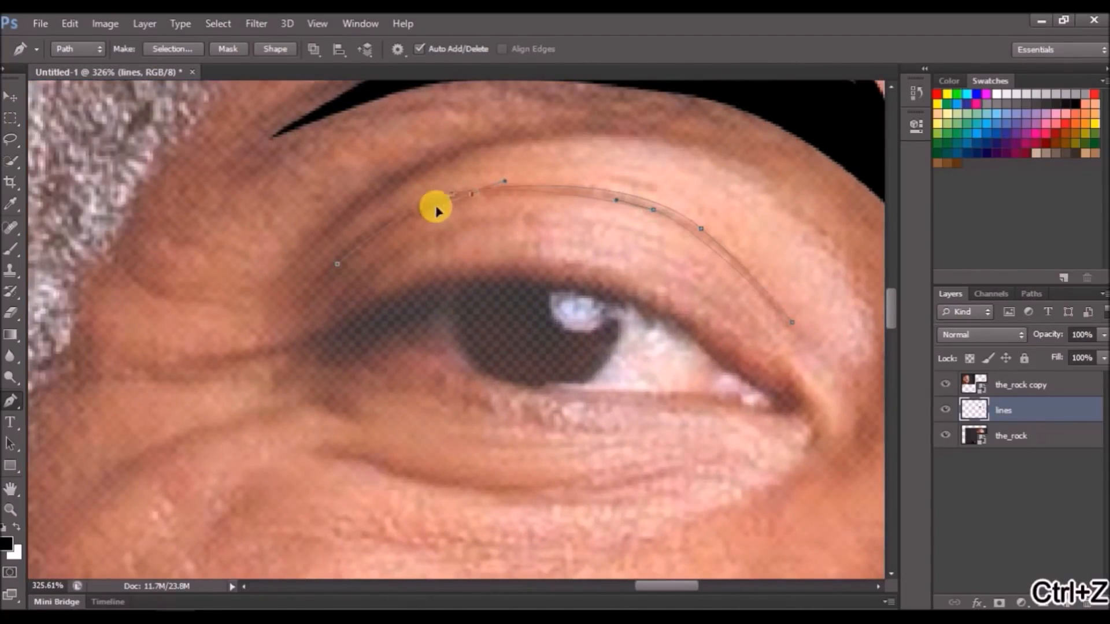
left_click_drag(438, 210, 434, 211)
left_click(337, 264)
Trace the upper lash line of the left-hand eye and fill it and the eyelid crease with the black foreground color.
left_click(351, 324)
left_click_drag(488, 267, 523, 265)
left_click(701, 330)
key("ctrl+z")
left_click_drag(677, 314, 719, 349)
left_click_drag(766, 386, 786, 398)
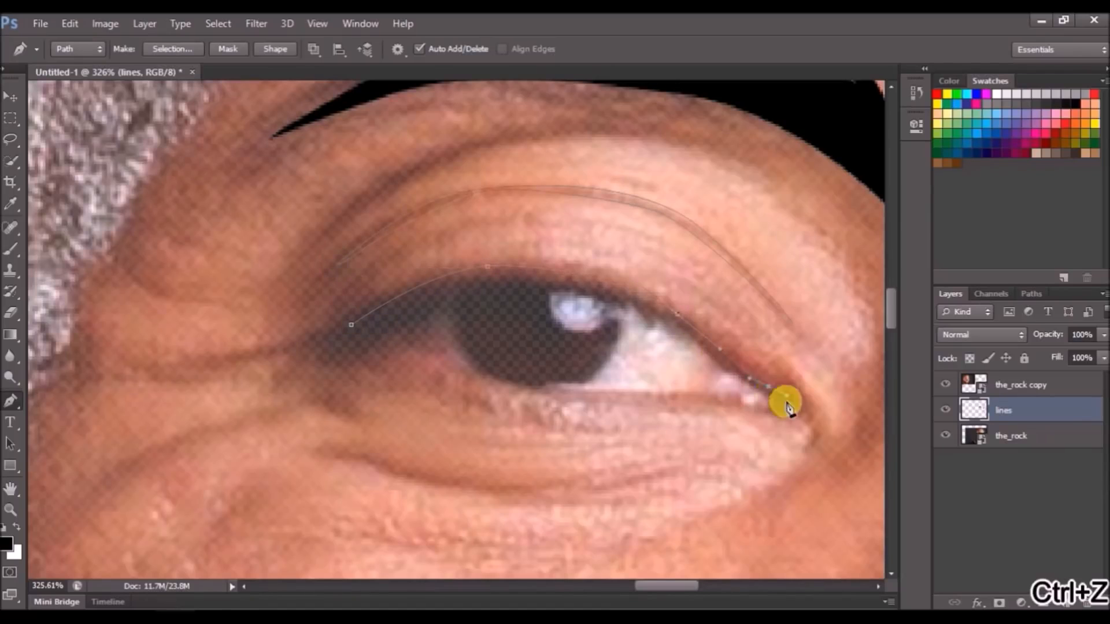
right_click(388, 272)
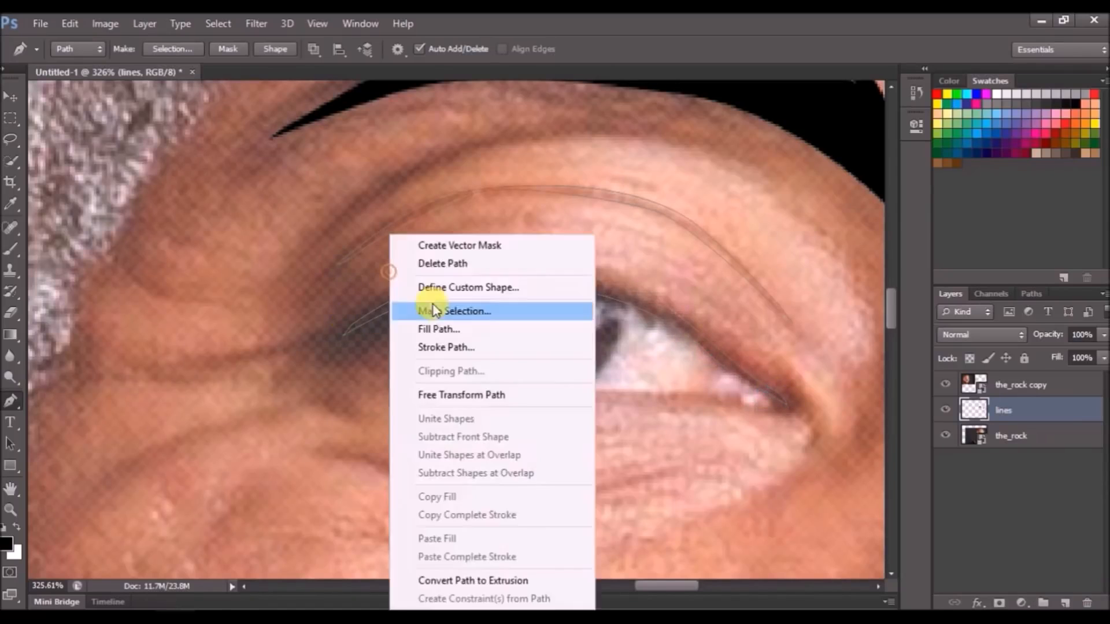
left_click(439, 329)
left_click(664, 155)
key("Delete")
Trace a thin lower lid line on the left-hand eye and fill it with the black foreground color.
left_click(404, 335)
left_click_drag(585, 387, 607, 395)
key("ctrl+z")
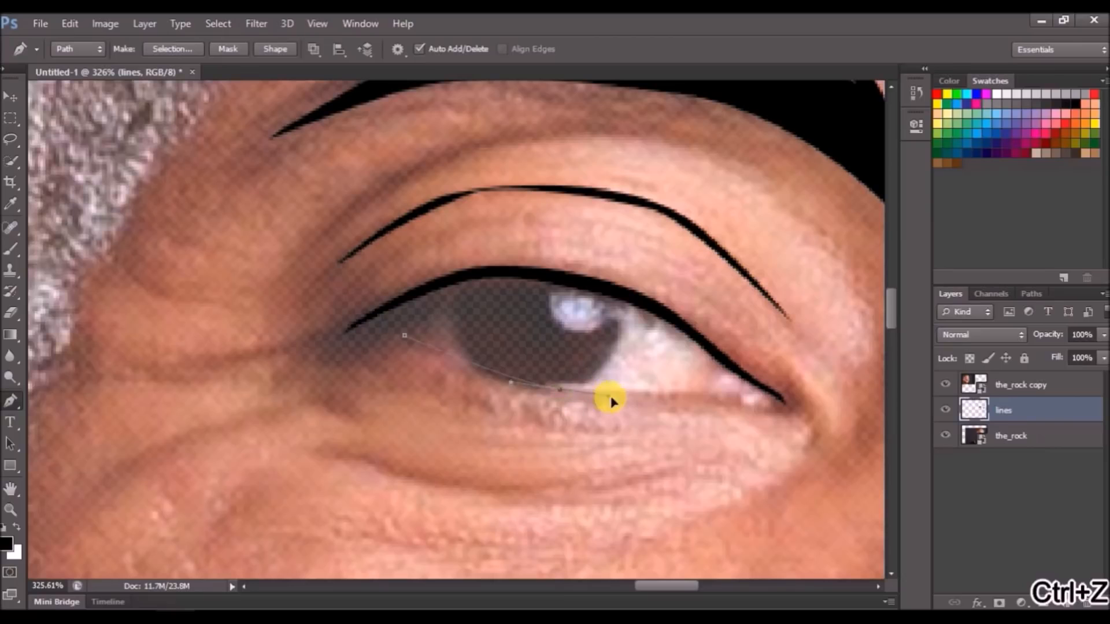
left_click_drag(778, 400, 735, 407)
left_click_drag(515, 392, 424, 366)
left_click(404, 335)
right_click(514, 376)
left_click(563, 328)
left_click(680, 155)
key("Delete")
Trace a small accent at the inner corner of the left-hand eye and fill it with the black foreground color.
scroll(581, 308, "down", 3)
mouse_move(716, 352)
left_mouse_down()
mouse_move(333, 289)
mouse_move(324, 298)
left_mouse_up()
scroll(321, 289, "up", 3)
left_click(320, 280)
left_click(320, 280)
left_click_drag(754, 348, 434, 330)
scroll(545, 376, "up", 2)
left_click(547, 350)
left_click_drag(549, 389, 565, 392)
left_click(547, 350)
right_click(564, 323)
left_click(610, 329)
left_click(680, 156)
key("Delete")
Trace the lower edge of the upper lip from corner to corner as a thin closed Pen path.
scroll(618, 268, "down", 5)
left_click_drag(337, 245, 506, 291)
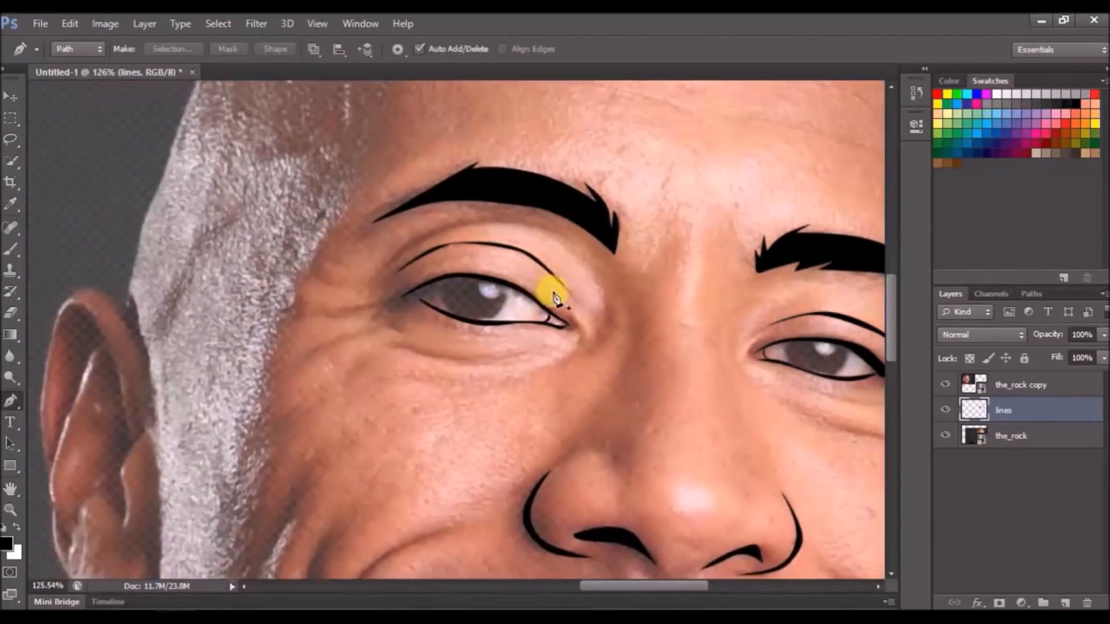
scroll(606, 330, "down", 5)
left_click_drag(607, 523, 533, 293)
scroll(532, 292, "up", 10)
left_click(142, 294)
left_click_drag(384, 296, 492, 320)
left_click_drag(721, 336, 745, 348)
mouse_move(781, 366)
left_mouse_down()
mouse_move(809, 371)
mouse_move(732, 357)
left_mouse_up()
left_click(809, 371)
left_click_drag(603, 333, 594, 338)
key("ctrl+z")
left_click_drag(662, 331, 627, 330)
left_click_drag(491, 327, 455, 321)
left_click_drag(287, 297, 211, 295)
left_click(141, 294)
Trace the upper edge of the lower lip beneath the teeth as a second thin closed path.
left_click(154, 312)
left_click_drag(278, 353, 307, 356)
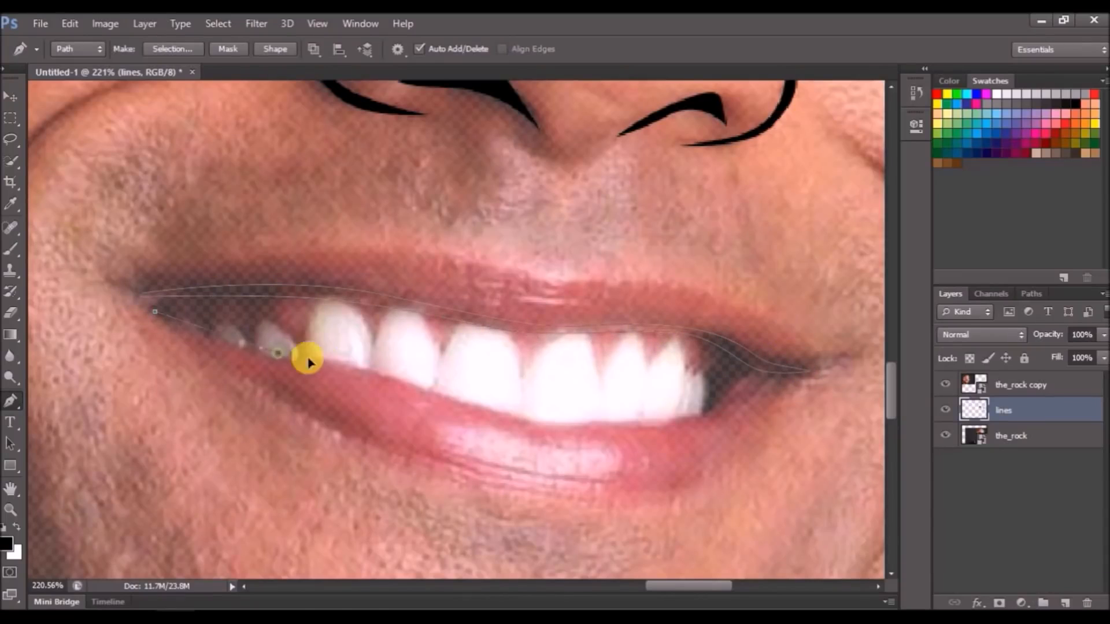
left_click_drag(461, 402, 516, 422)
left_click_drag(695, 422, 625, 446)
key("ctrl+z")
left_click(751, 375)
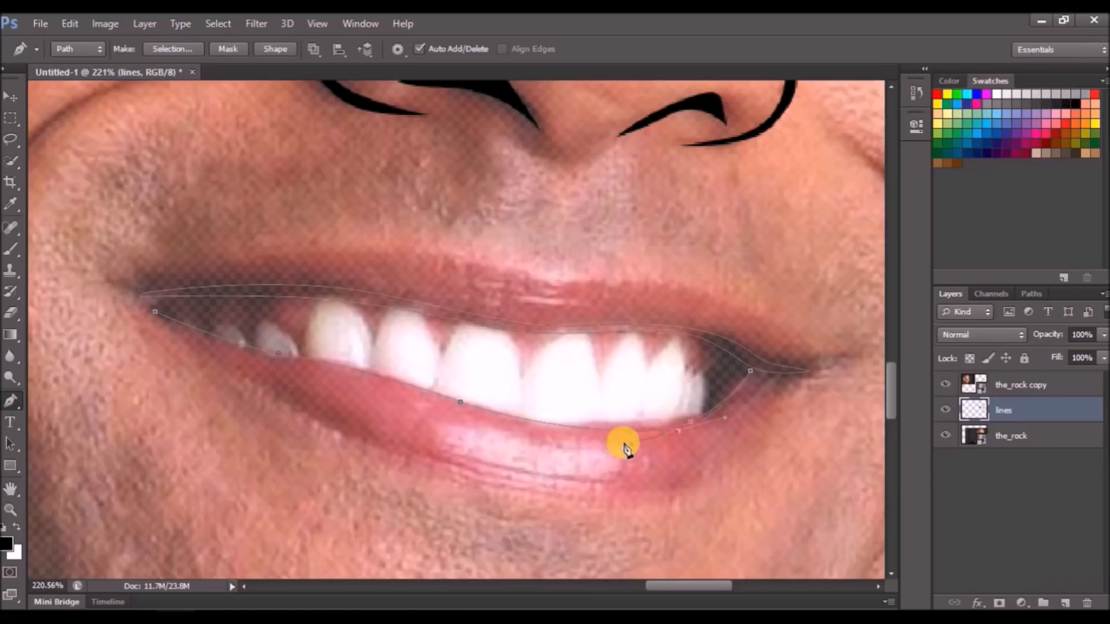
left_click_drag(431, 400, 426, 398)
left_click_drag(297, 363, 256, 357)
left_click(139, 307)
Fill both mouth line paths with the black foreground color.
right_click(312, 264)
left_click(365, 327)
left_click(628, 219)
key("Return")
Trace the outer rim of the left-hand ear with the Pen tool, starting near its top.
scroll(625, 219, "down", 10)
scroll(439, 313, "up", 3)
scroll(422, 228, "up", 7)
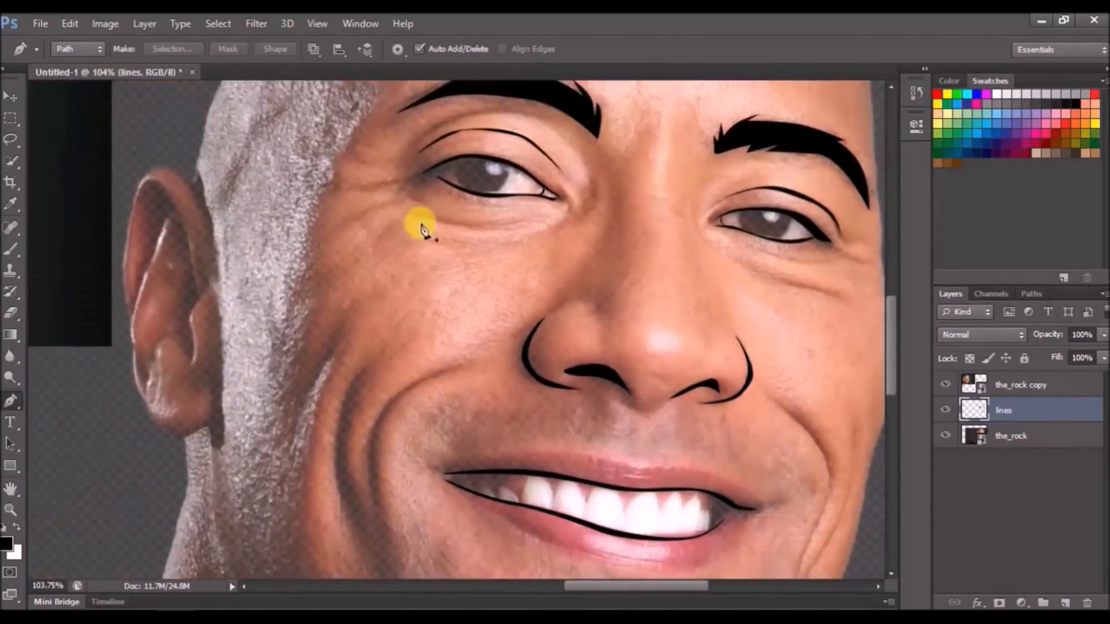
left_click_drag(529, 226, 482, 350)
left_click_drag(555, 388, 430, 372)
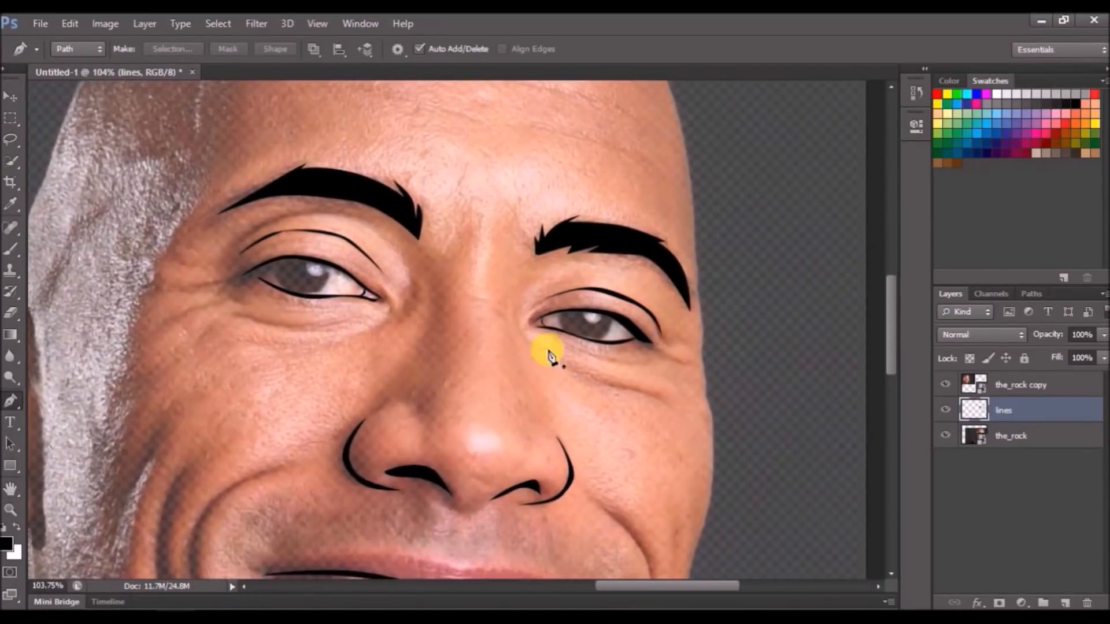
left_click_drag(557, 299, 895, 174)
scroll(279, 199, "up", 5)
left_click(401, 136)
left_click_drag(335, 115, 303, 138)
left_click_drag(287, 227, 299, 187)
key("ctrl+z")
left_click(299, 363)
Continue the ear path along the rim's inner edge and the front notch, and close its outline.
left_click_drag(344, 141, 363, 178)
left_click_drag(392, 239, 403, 276)
left_click(397, 323)
left_click(393, 425)
left_click_drag(382, 382, 401, 340)
left_click_drag(405, 334, 405, 317)
left_click(421, 284)
key("ctrl+z")
scroll(314, 124, "up", 3)
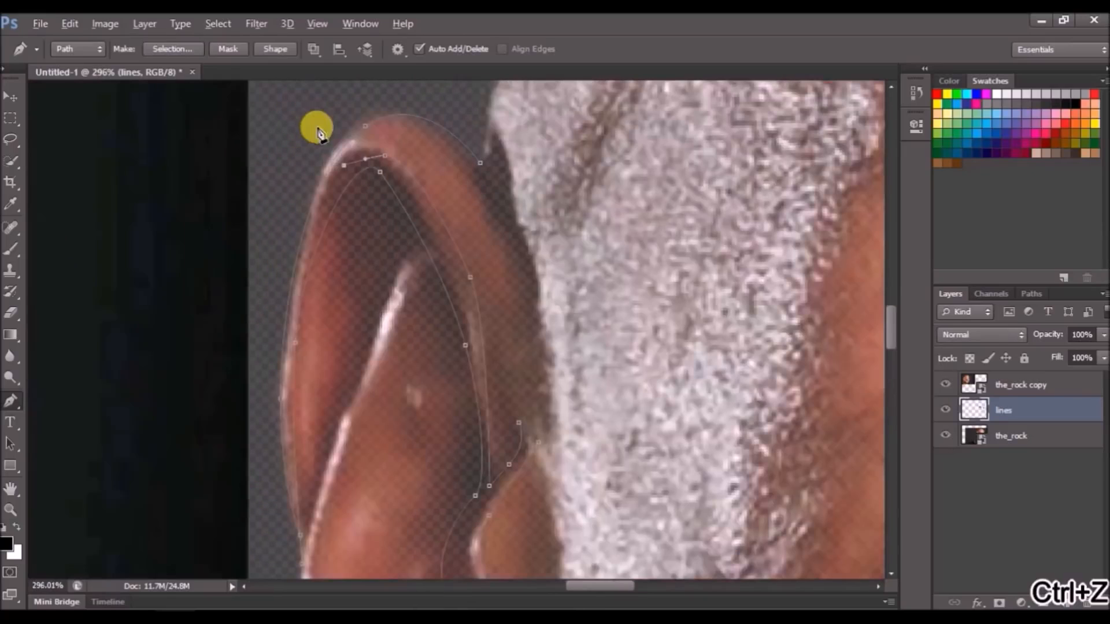
left_click(517, 257)
left_click_drag(495, 178, 484, 164)
Fill the ear rim and notch path with the foreground color at 100% opacity in Normal mode.
scroll(451, 286, "down", 4)
scroll(450, 288, "down", 2)
right_click(451, 289)
left_click(497, 378)
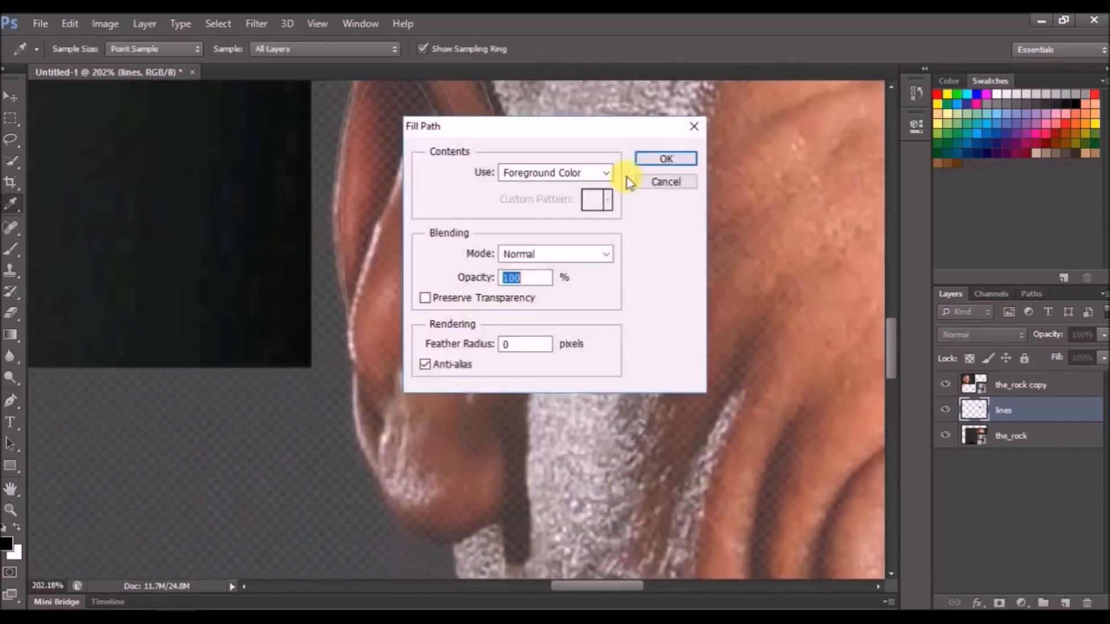
left_click(664, 159)
key("Return")
Trace the long inner fold of the ear as a tapered line and fill it with the black foreground color.
left_click(363, 373)
left_click(384, 420)
left_click_drag(348, 300, 363, 258)
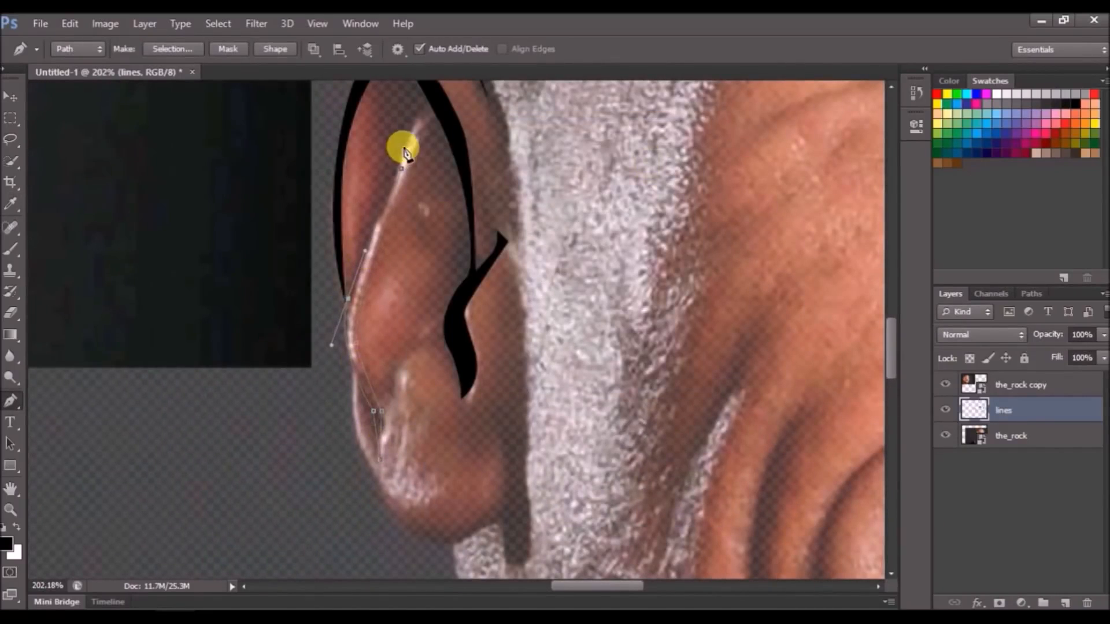
left_click(401, 168)
scroll(367, 322, "down", 3)
right_click(448, 235)
left_click(489, 330)
left_click(664, 160)
Trace a tapered outline around the earlobe down to the jaw and fill it with the black foreground color.
left_click(359, 291)
left_click_drag(377, 380, 387, 399)
left_click(503, 411)
left_click(509, 465)
mouse_move(437, 440)
left_mouse_down()
mouse_move(464, 438)
mouse_move(421, 446)
left_mouse_up()
key("ctrl+z")
left_click_drag(352, 334, 349, 282)
right_click(421, 235)
left_click(455, 325)
left_click(661, 158)
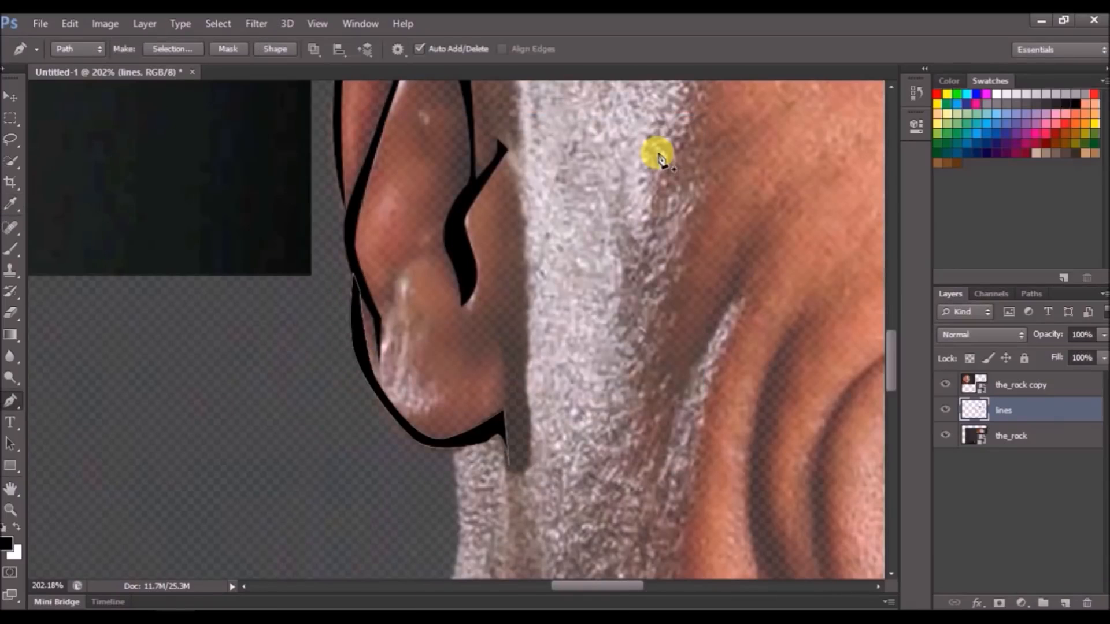
key("Return")
Trace the small curved fold above the earlobe and fill it with the black foreground color.
scroll(545, 249, "down", 5)
scroll(543, 223, "up", 3)
left_click(445, 306)
left_click_drag(408, 317, 397, 347)
left_click(447, 307)
right_click(500, 237)
left_click(537, 328)
left_click(665, 160)
key("Return")
Fill the small fold path beside the ear's inner rim, above the front notch, with the foreground color.
scroll(624, 238, "down", 5)
scroll(509, 200, "up", 4)
right_click(553, 214)
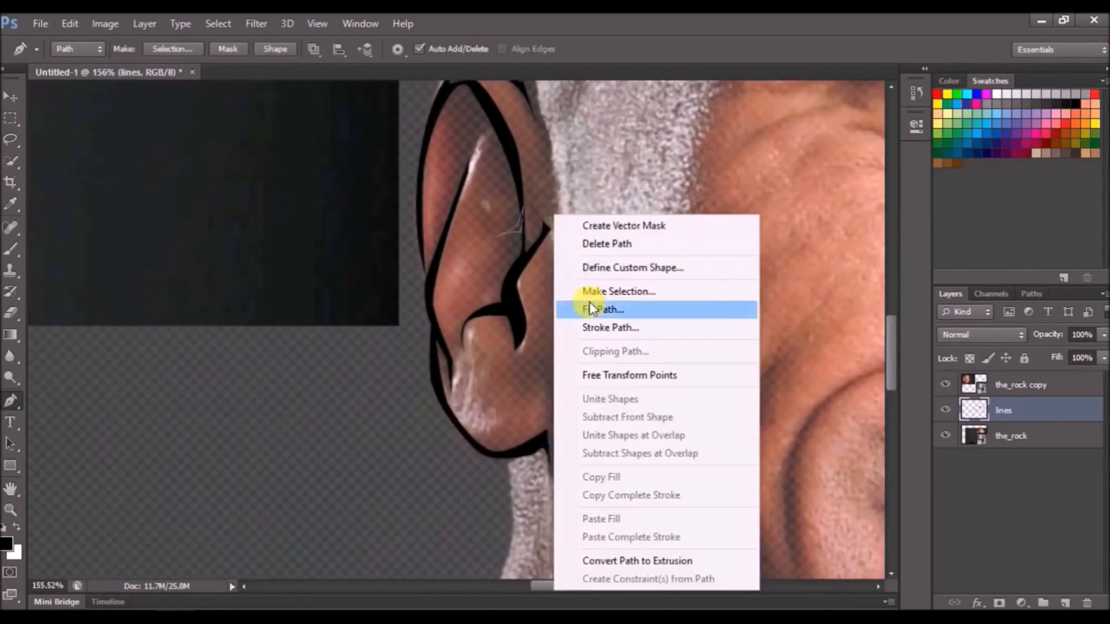
left_click(593, 309)
left_click(664, 160)
Trace a short line from the earlobe down to the neck and fill it with the black foreground color.
scroll(673, 224, "down", 6)
left_click_drag(673, 224, 461, 34)
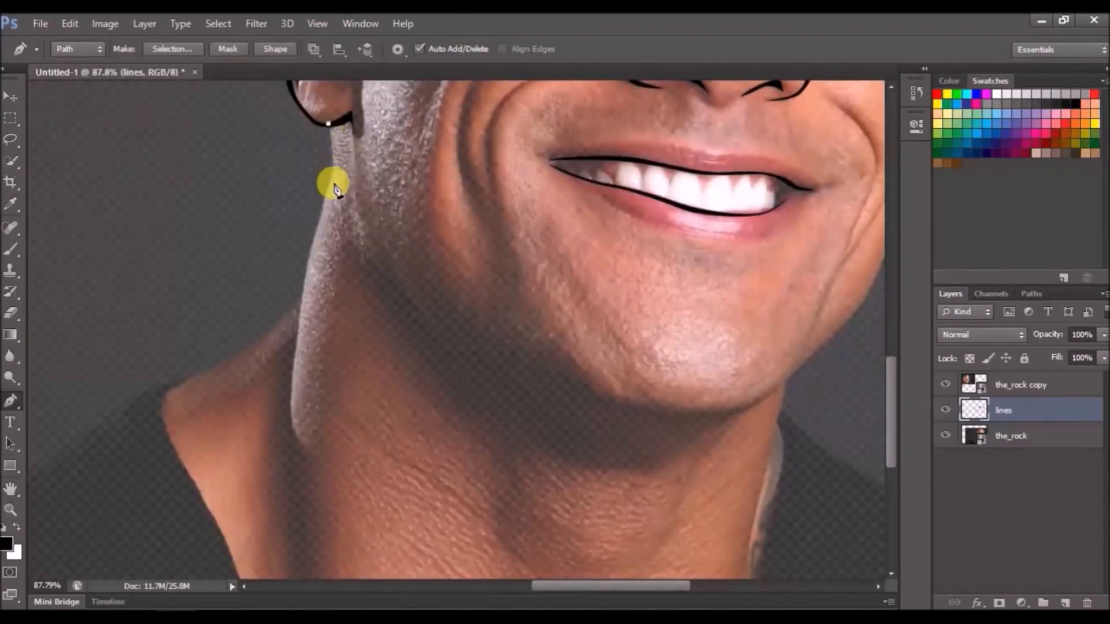
left_click(328, 123)
right_click(345, 181)
left_click(417, 278)
left_click(665, 161)
key("Return")
Trace the left-hand edge of the neck as a long tapered line and fill it with the black foreground color.
left_click(334, 178)
left_click(295, 436)
left_click(333, 177)
right_click(386, 189)
left_click(445, 286)
left_click(664, 160)
key("Return")
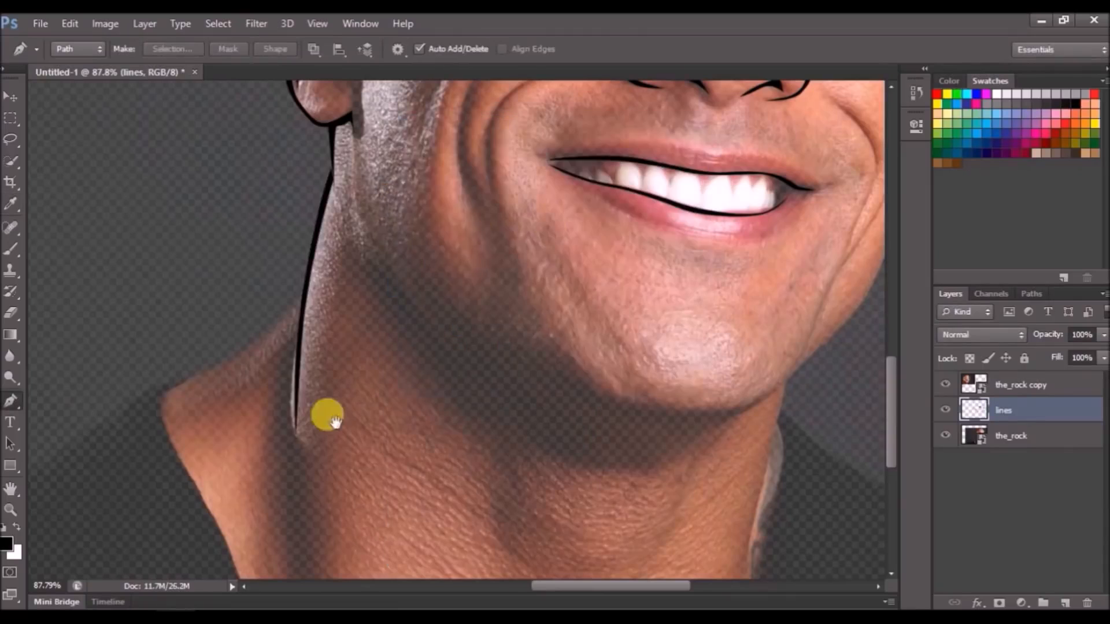
Trace the left-hand shoulder of the shirt down past the canvas's lower edge as a closed path and fill it black.
left_click_drag(328, 418, 594, 268)
left_click(80, 454)
left_click_drag(273, 325, 331, 295)
left_click_drag(388, 261, 401, 254)
left_click(454, 238)
mouse_move(440, 237)
left_mouse_down()
mouse_move(450, 235)
mouse_move(435, 285)
left_mouse_up()
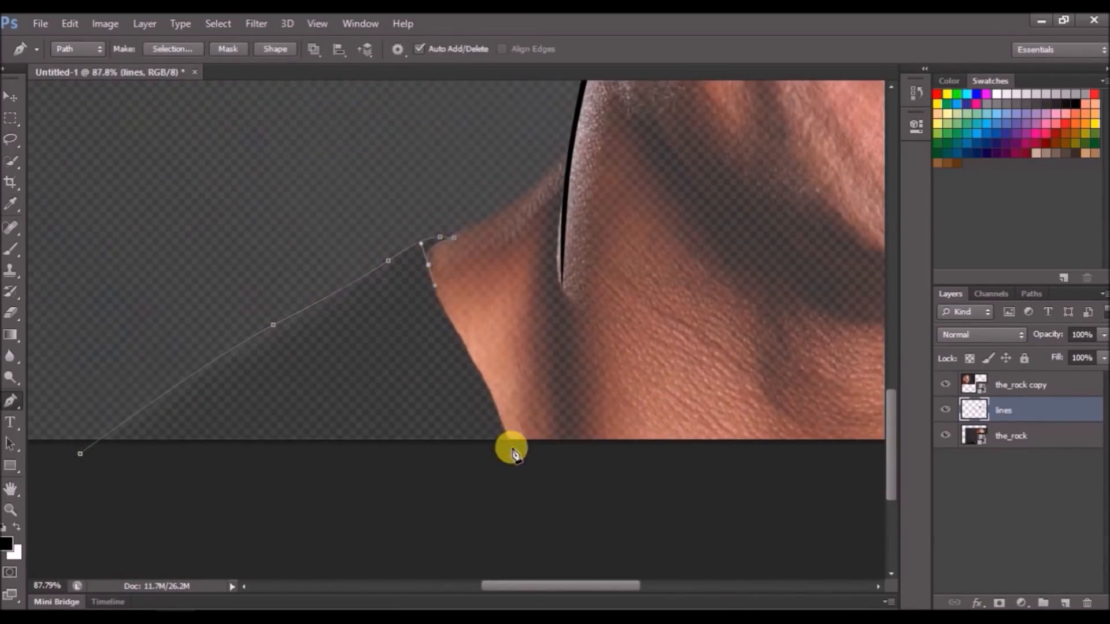
left_click_drag(505, 430, 517, 460)
left_click(80, 453)
Trace the right-hand neck edge as a tapered line and the right-hand shirt shoulder as a closed path, filling both black.
left_click_drag(664, 166, 503, 335)
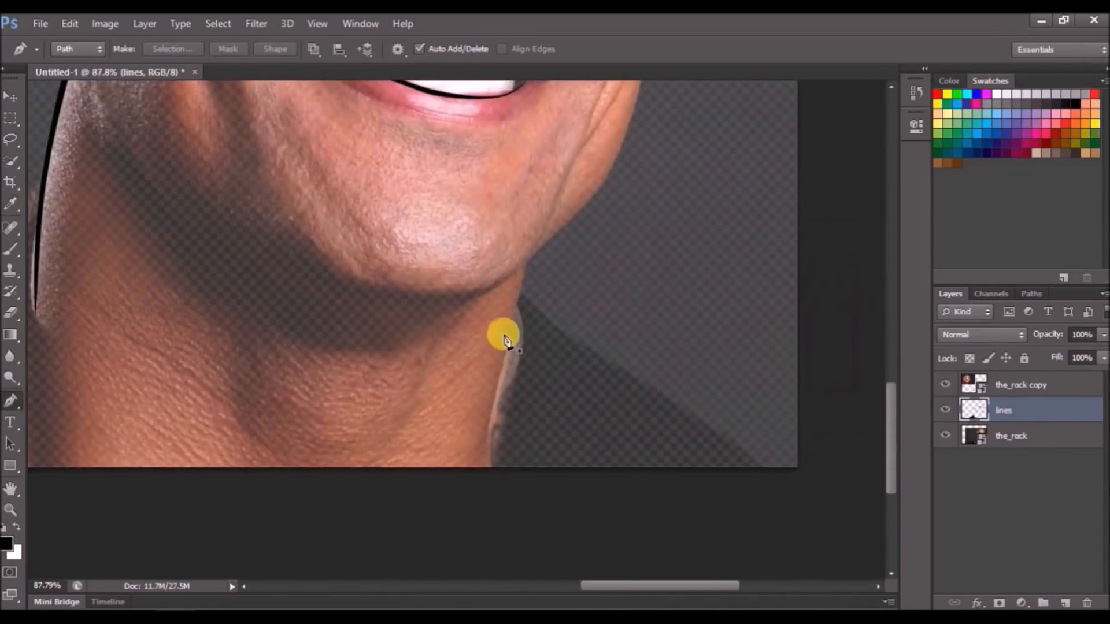
scroll(520, 315, "up", 2)
scroll(521, 315, "up", 1)
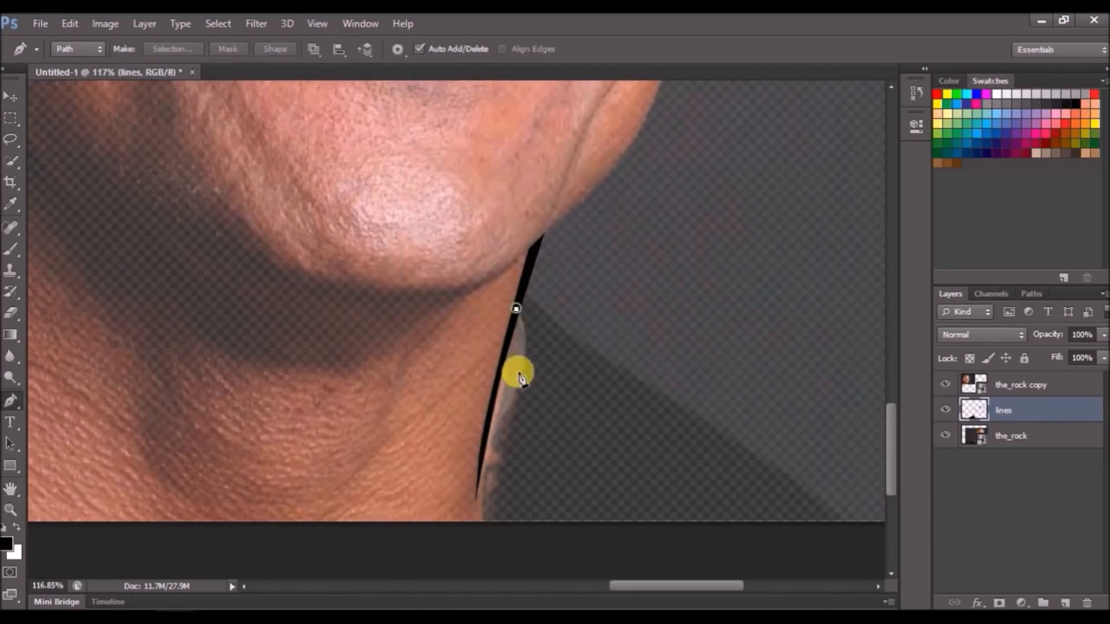
left_click(492, 537)
left_click(490, 560)
left_click(851, 531)
left_click(516, 310)
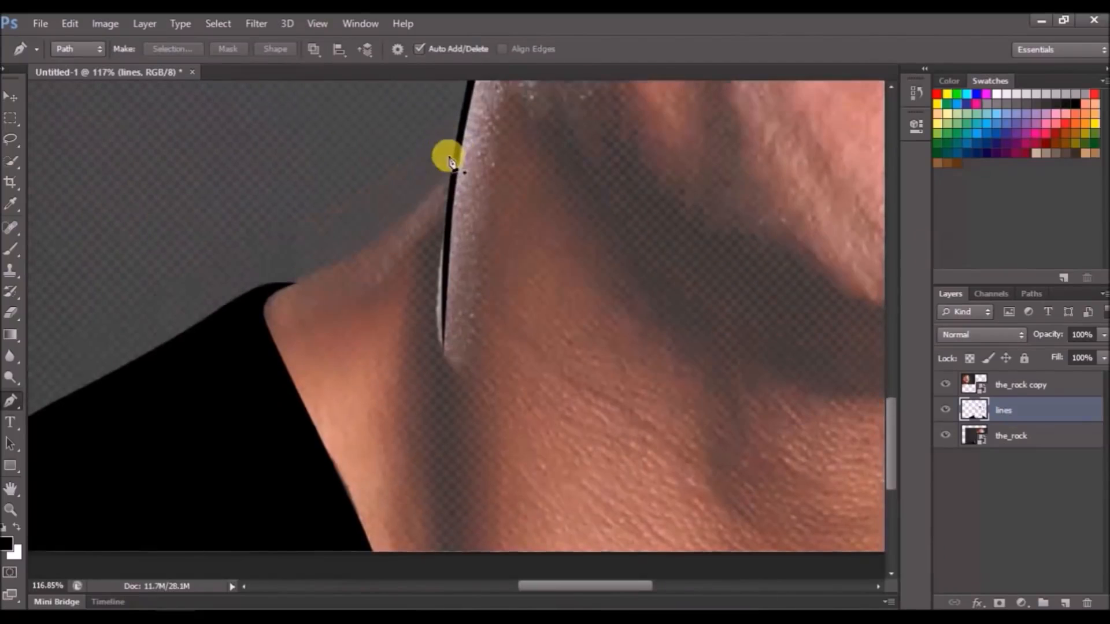
Trace a curved line from the left-hand neck edge down to the shirt shoulder and fill it with the black foreground color.
left_click(453, 164)
left_click_drag(368, 250, 325, 283)
left_click(245, 304)
mouse_move(375, 242)
left_mouse_down()
mouse_move(428, 199)
mouse_move(479, 110)
left_mouse_up()
right_click(496, 168)
left_click(530, 262)
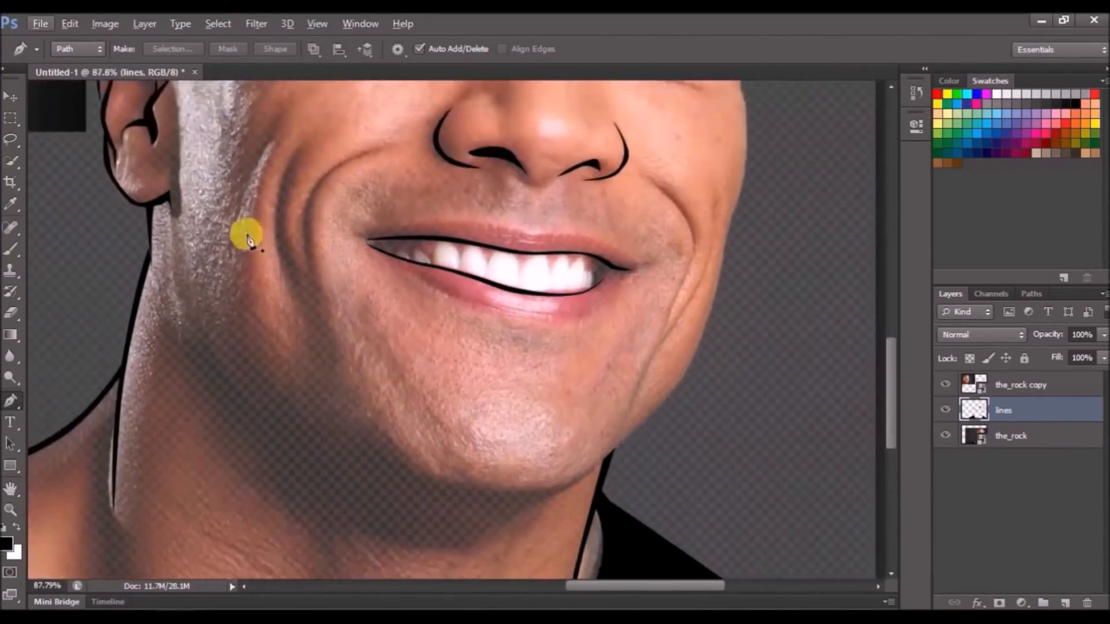
Trace the head's outer contour with the Pen tool from the ear's upper end over the crown to the right-hand temple.
scroll(242, 235, "up", 6)
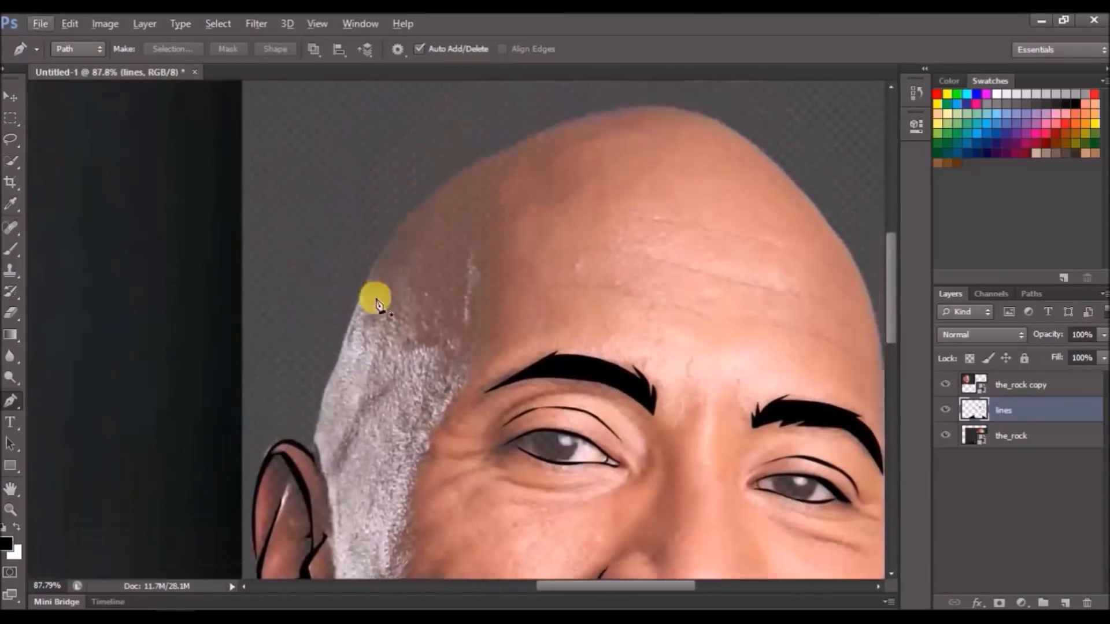
scroll(309, 433, "up", 2)
left_click(310, 433)
scroll(324, 416, "up", 2)
left_click_drag(357, 333, 394, 248)
scroll(453, 277, "up", 3)
scroll(453, 277, "up", 4)
left_click_drag(469, 303, 572, 241)
left_click_drag(719, 240, 358, 178)
left_click_drag(395, 136, 485, 137)
left_click_drag(649, 265, 720, 349)
left_click_drag(762, 460, 474, 169)
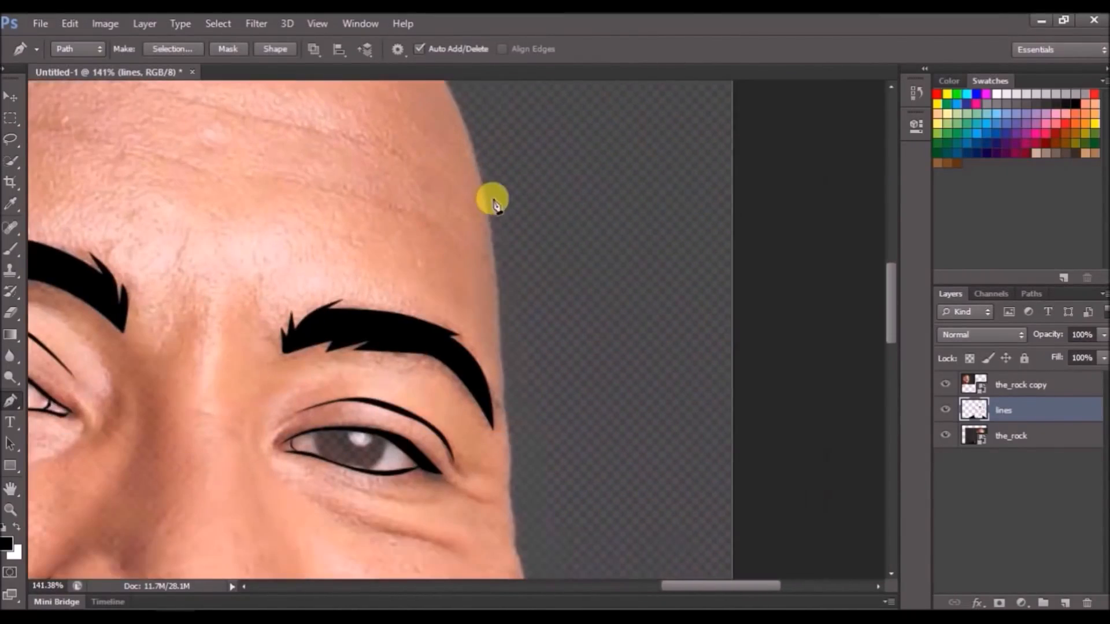
Continue the head outline path down the right-hand cheek and jaw and around beneath the chin, redoing misplaced curves.
scroll(498, 339, "down", 10)
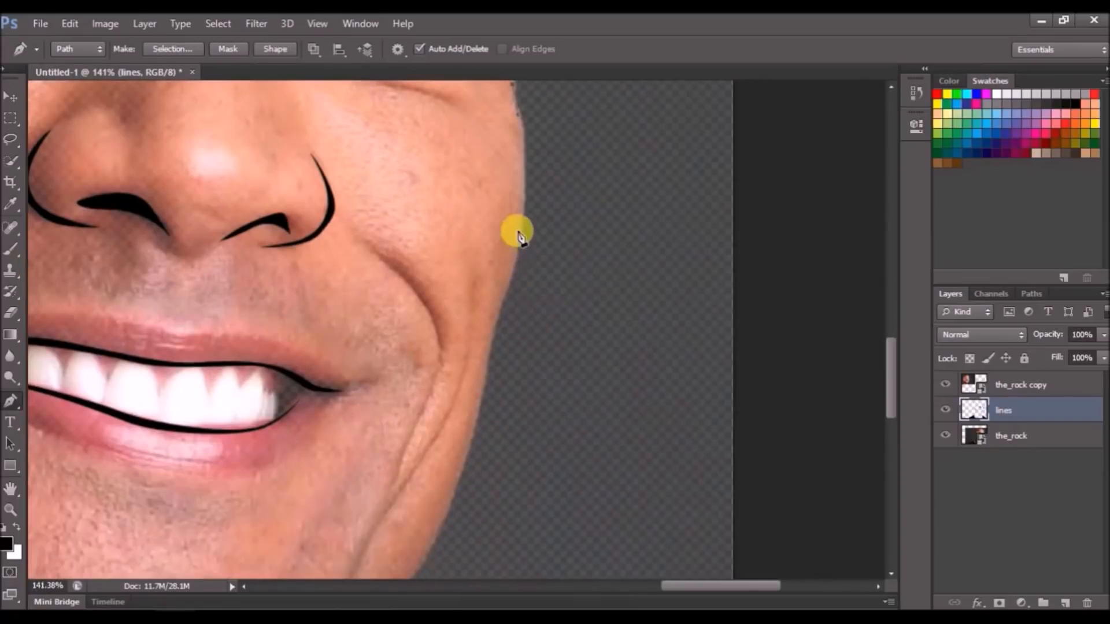
key("ctrl+z")
left_click_drag(514, 267, 456, 428)
scroll(495, 324, "down", 2)
key("ctrl+z")
left_click_drag(475, 353, 457, 431)
left_click_drag(576, 360, 694, 264)
left_click_drag(606, 367, 550, 421)
left_click_drag(458, 456, 656, 430)
left_click_drag(651, 448, 595, 452)
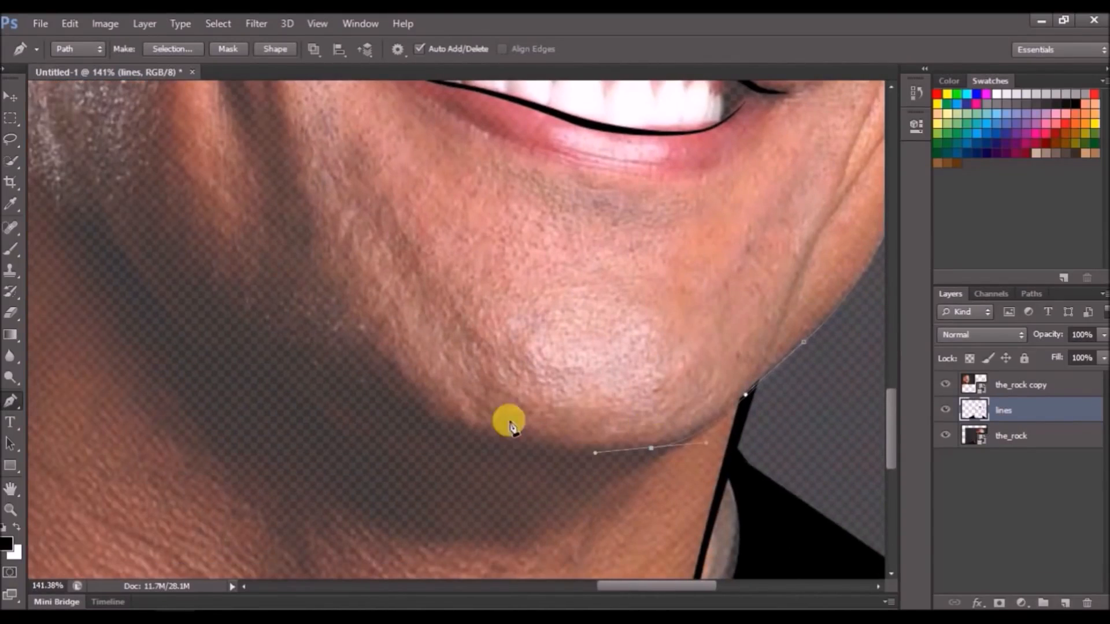
scroll(508, 427, "down", 2)
left_click_drag(445, 448, 366, 397)
Trace back just inside the chin, cheek and crown to close the head outline as a thin tapered shape and fill it black.
left_click_drag(508, 463, 560, 463)
left_click_drag(801, 326, 830, 289)
left_click_drag(769, 364, 598, 573)
scroll(705, 289, "up", 3)
left_click_drag(682, 382, 699, 255)
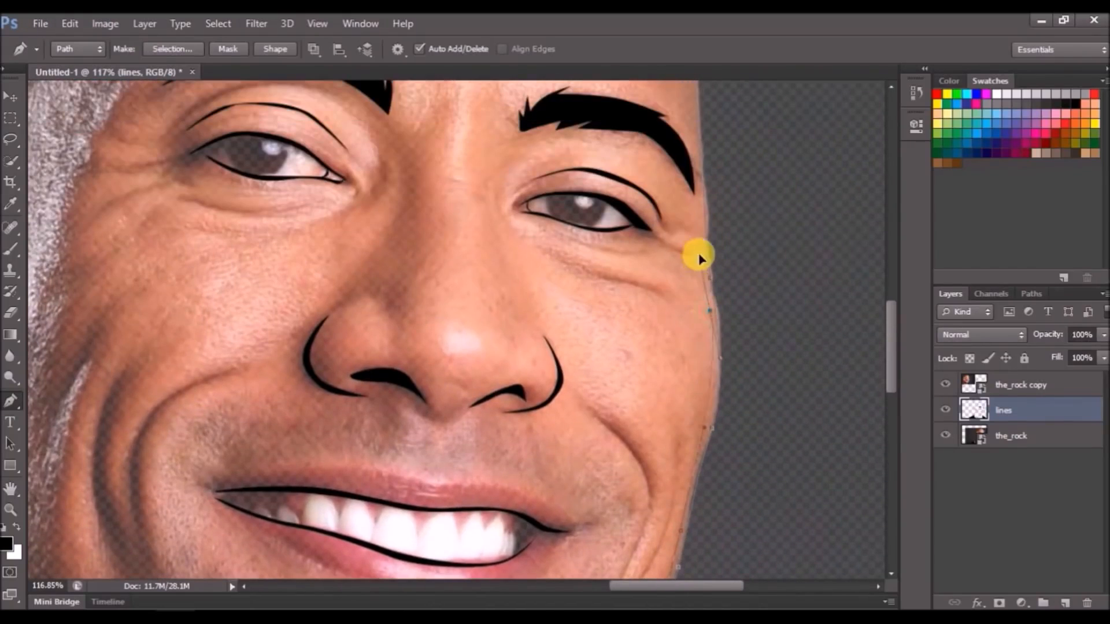
scroll(699, 257, "up", 8)
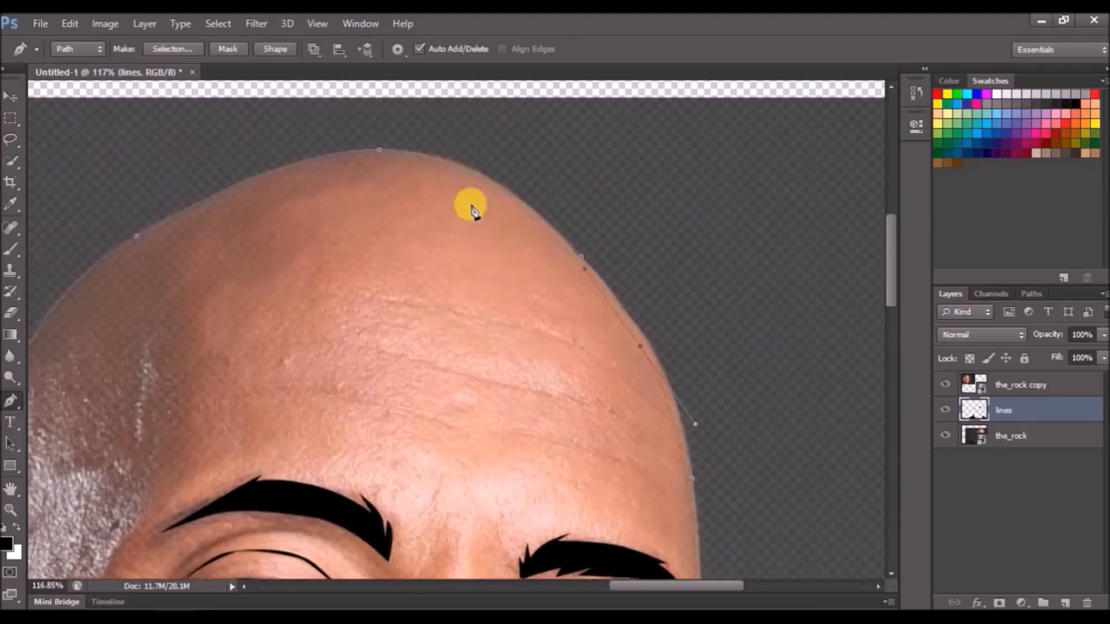
scroll(472, 207, "up", 2)
left_click_drag(487, 252, 429, 227)
left_click_drag(229, 251, 446, 231)
left_click_drag(315, 340, 263, 410)
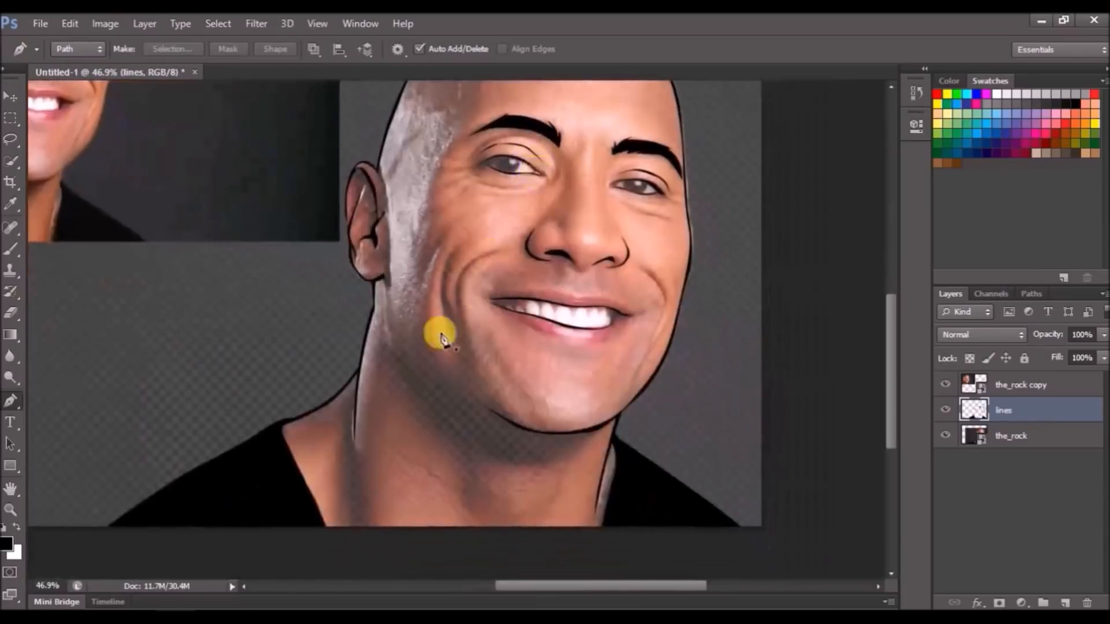
Trace a tapered jawline from below the earlobe toward the chin and fill it with the black foreground color.
scroll(405, 289, "up", 2)
left_click(384, 253)
left_click_drag(434, 372, 466, 406)
left_click(381, 264)
right_click(417, 277)
left_click(469, 328)
key("Return")
key("Return")
Trace a closed shape along the left-hand eye's upper lid to its outer corner and fill it black to thicken the line.
scroll(556, 286, "down", 5)
left_click_drag(670, 282, 557, 434)
key("v")
scroll(612, 364, "up", 6)
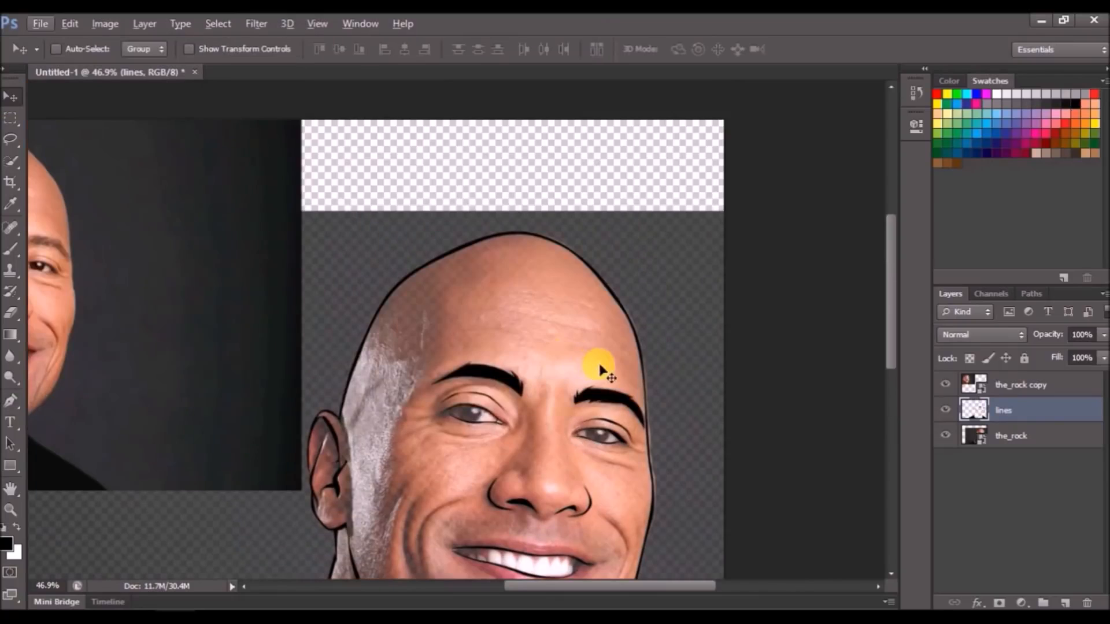
scroll(605, 302, "up", 6)
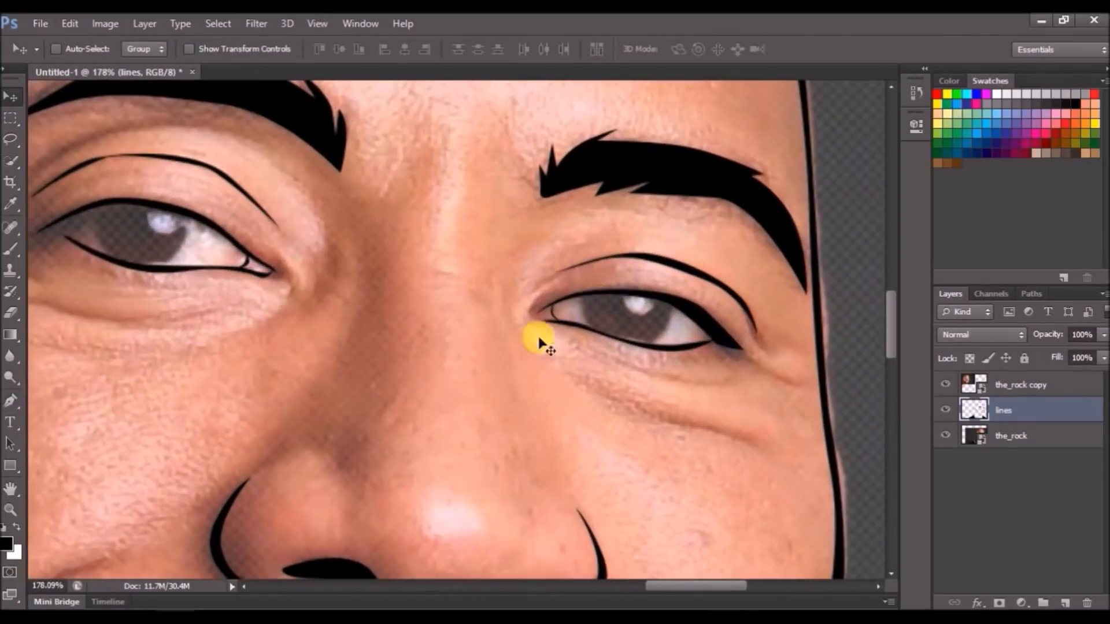
left_click(13, 399)
left_click_drag(158, 272, 490, 394)
scroll(439, 359, "up", 7)
left_click(309, 363)
left_click(354, 365)
left_click_drag(446, 311, 409, 308)
left_click(627, 337)
left_click(659, 354)
left_click(366, 329)
left_click(309, 363)
right_click(472, 286)
left_click(518, 324)
left_click(663, 161)
key("Return")
Trace the iris rim of the left-hand eye as a closed ring between the lids and fill it with black.
left_click(448, 305)
left_click_drag(428, 366, 436, 403)
left_click_drag(519, 428, 572, 429)
left_click_drag(602, 353, 599, 335)
left_click(587, 318)
left_click_drag(570, 391, 556, 407)
left_click_drag(482, 409, 457, 396)
left_click_drag(442, 343, 455, 313)
left_click(468, 300)
left_click(448, 306)
right_click(601, 290)
left_click(621, 326)
left_click(664, 160)
key("Return")
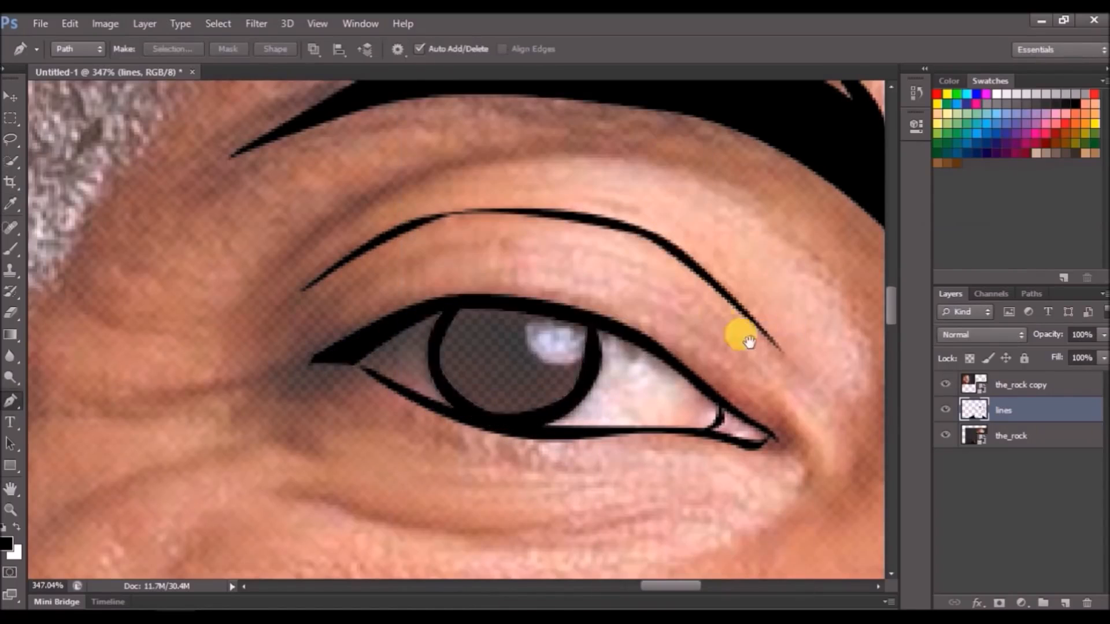
Trace the iris rim of the right-hand eye as a closed curved band between the lids and fill it black.
left_click_drag(727, 328, 69, 251)
left_click_drag(679, 332, 442, 240)
left_click(489, 305)
left_click_drag(497, 368, 564, 399)
left_click_drag(611, 411, 626, 412)
left_click_drag(654, 348, 656, 332)
left_click(649, 317)
left_click_drag(631, 376, 619, 387)
left_click_drag(574, 390, 548, 386)
left_click_drag(500, 350, 493, 324)
left_click(499, 301)
left_click(489, 306)
right_click(513, 252)
left_click(544, 327)
left_click(664, 160)
Paint a black pupil in the right-hand eye using the Brush at size 16.
left_click(11, 249)
right_click(249, 272)
left_click(361, 378)
type("16")
key("Return")
left_click(567, 336)
left_click_drag(741, 586, 684, 587)
left_click(406, 175)
Set the Brush size to 20 and paint a black pupil in the left-hand eye.
scroll(587, 272, "down", 10)
scroll(329, 288, "up", 3)
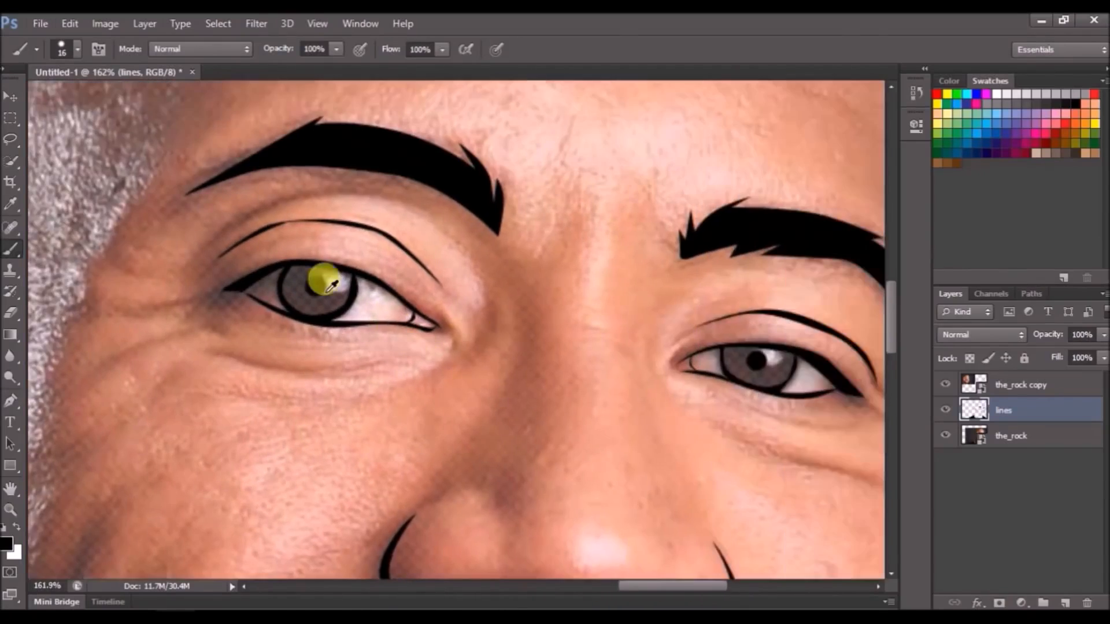
scroll(329, 292, "up", 4)
right_click(315, 284)
left_click_drag(523, 308, 490, 308)
type("20")
key("Return")
left_click(313, 282)
left_click_drag(727, 357, 514, 329)
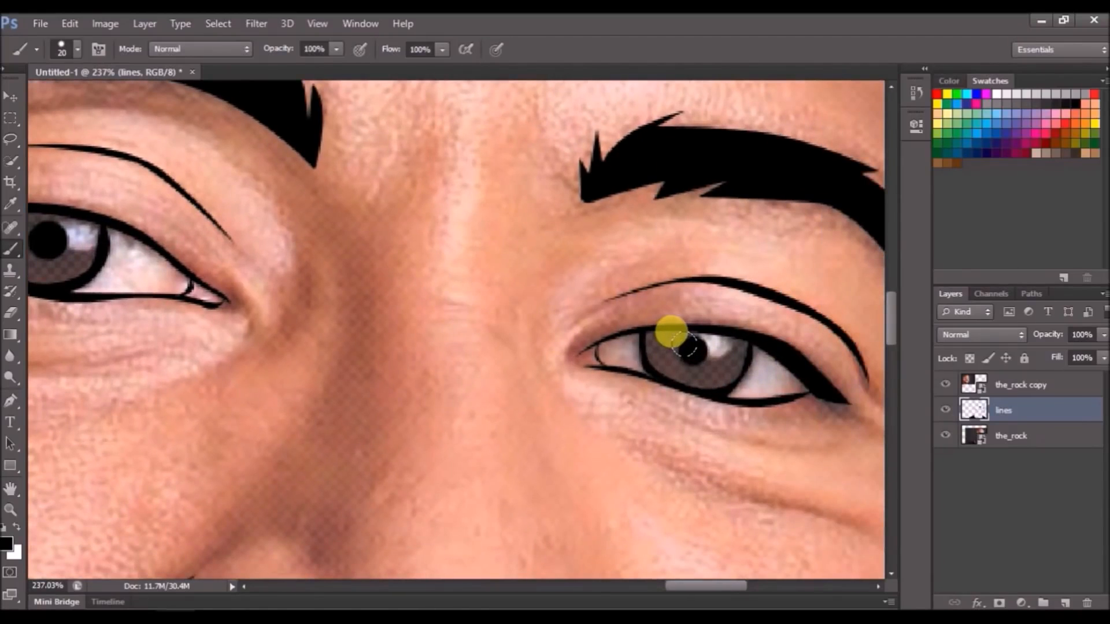
Add a new layer named skin, place it beneath the lines layer, and hide the the_rock photo layer.
scroll(708, 338, "down", 4)
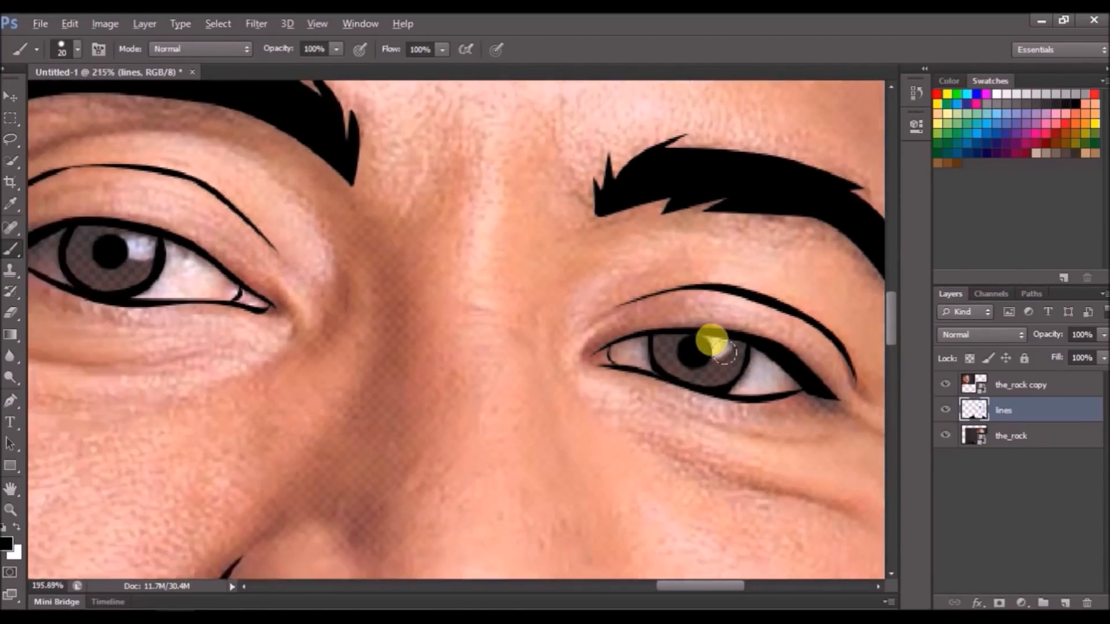
scroll(814, 301, "down", 6)
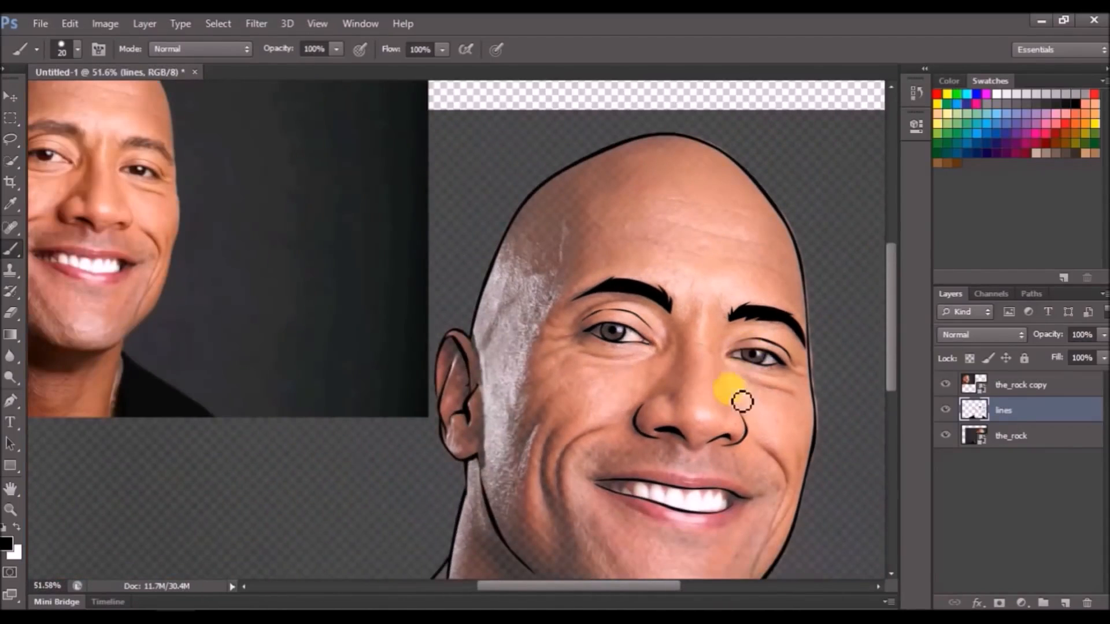
left_click_drag(735, 396, 567, 319)
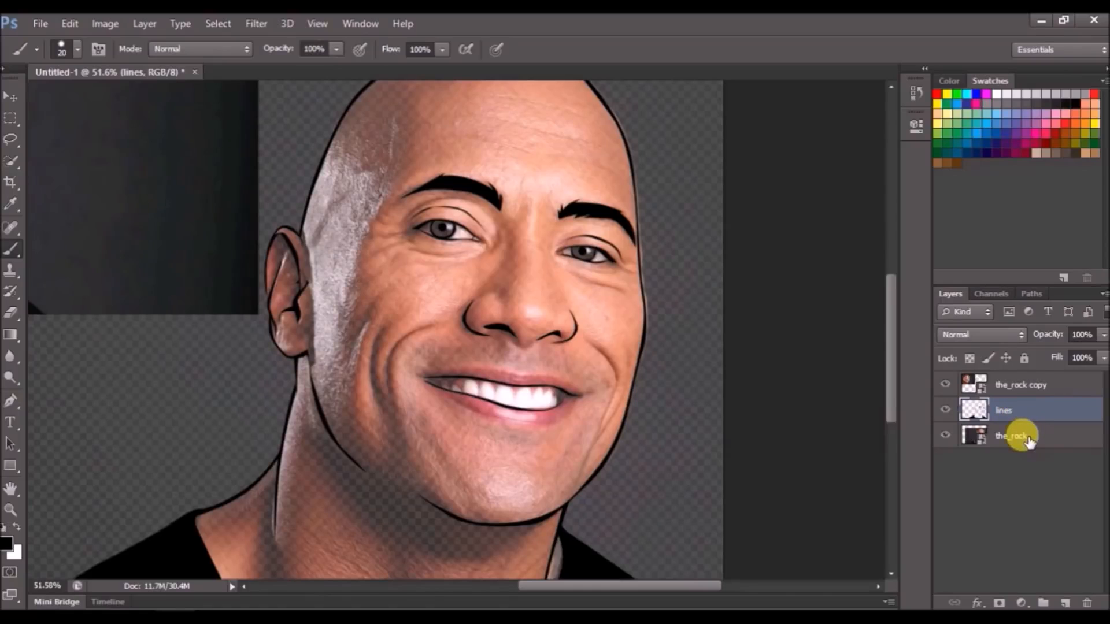
left_click(1065, 603)
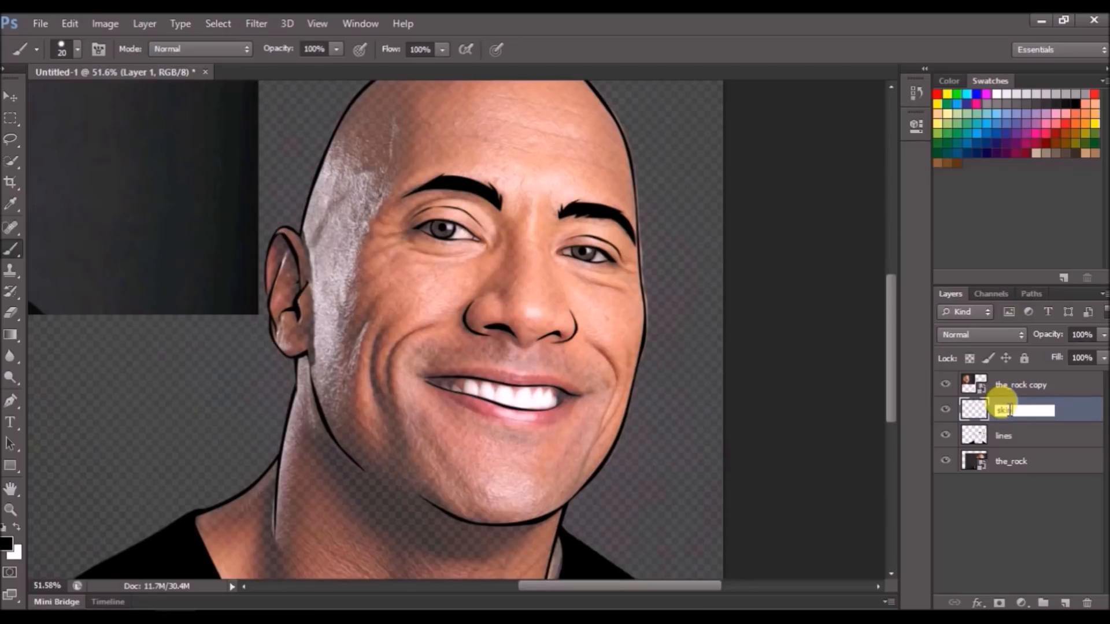
left_click_drag(1006, 422, 1004, 451)
scroll(700, 327, "down", 3)
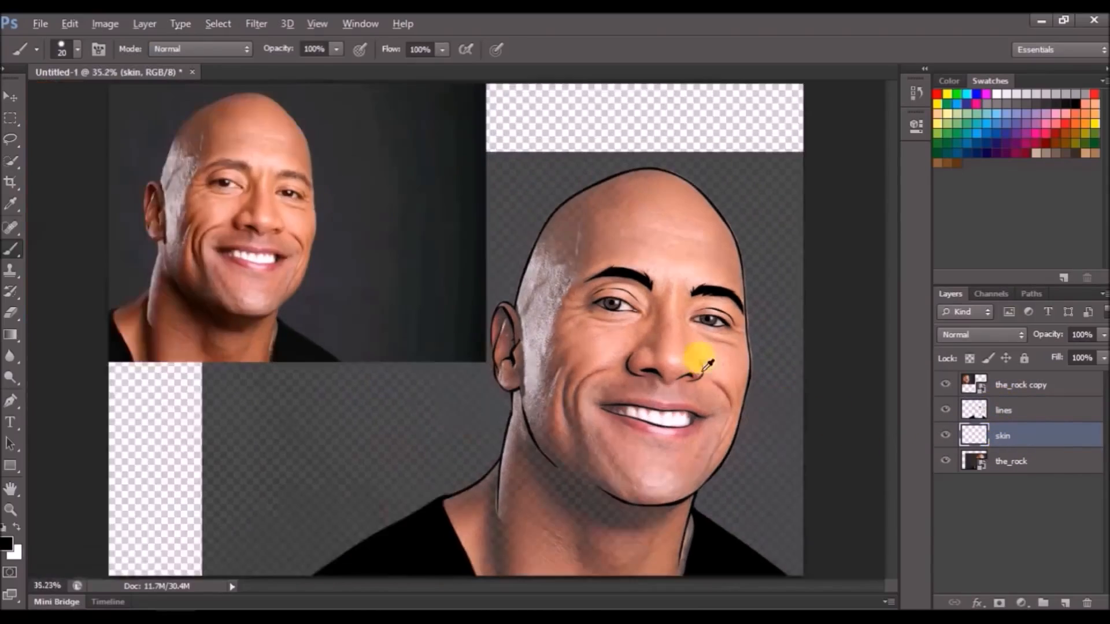
left_click(945, 461)
scroll(708, 355, "down", 2)
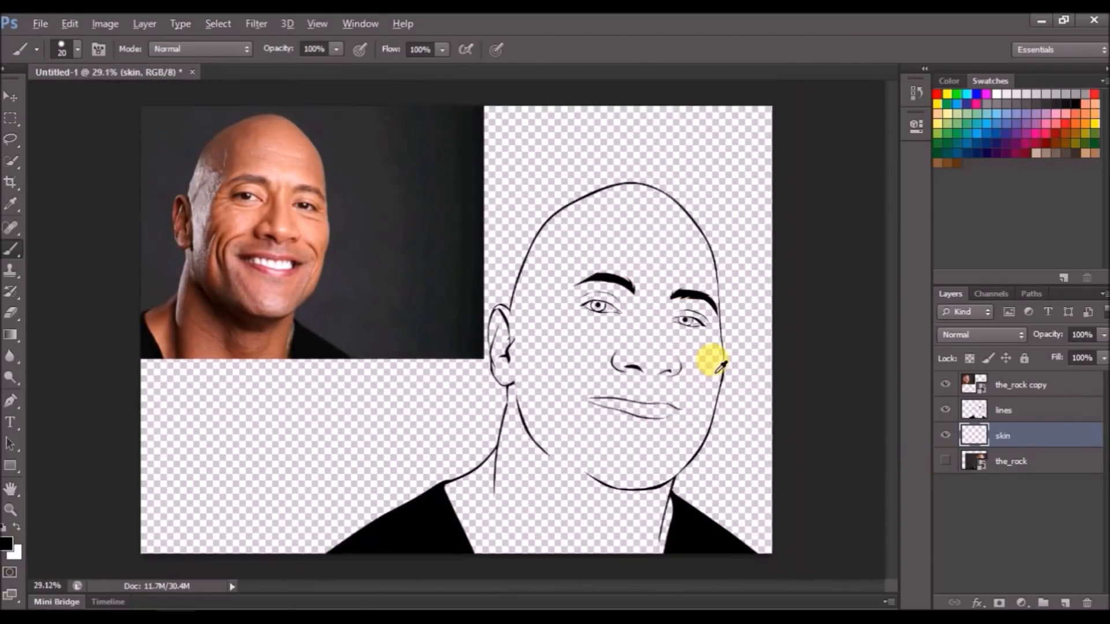
Select the empty face and neck area enclosed by the outline on the lines layer with the Magic Wand tool.
left_click(991, 410)
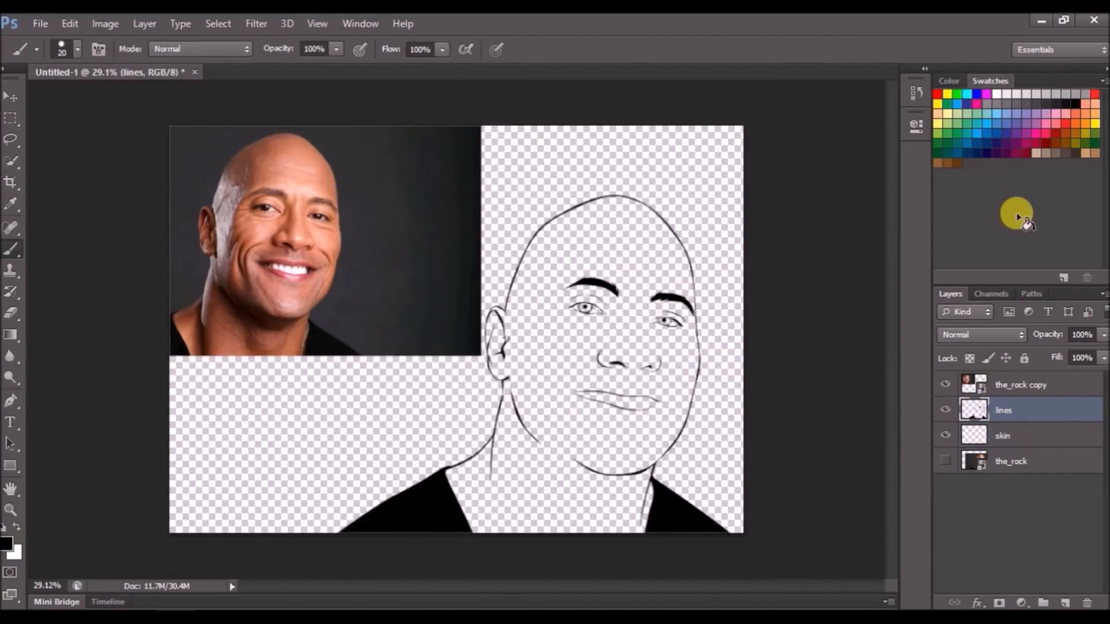
right_click(13, 167)
left_click(65, 173)
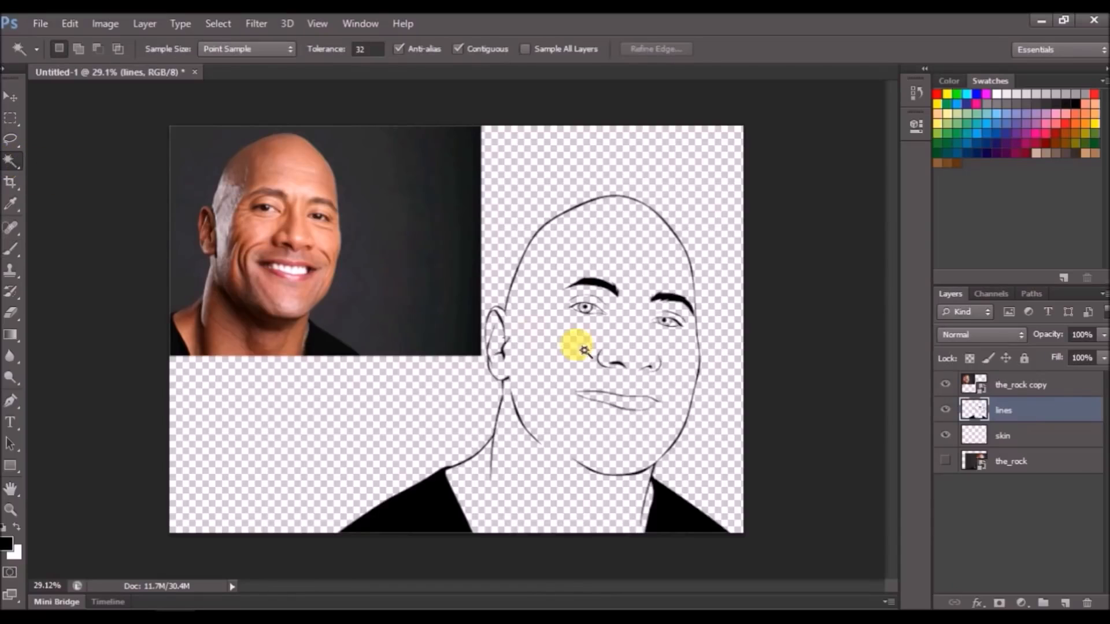
left_click(607, 258)
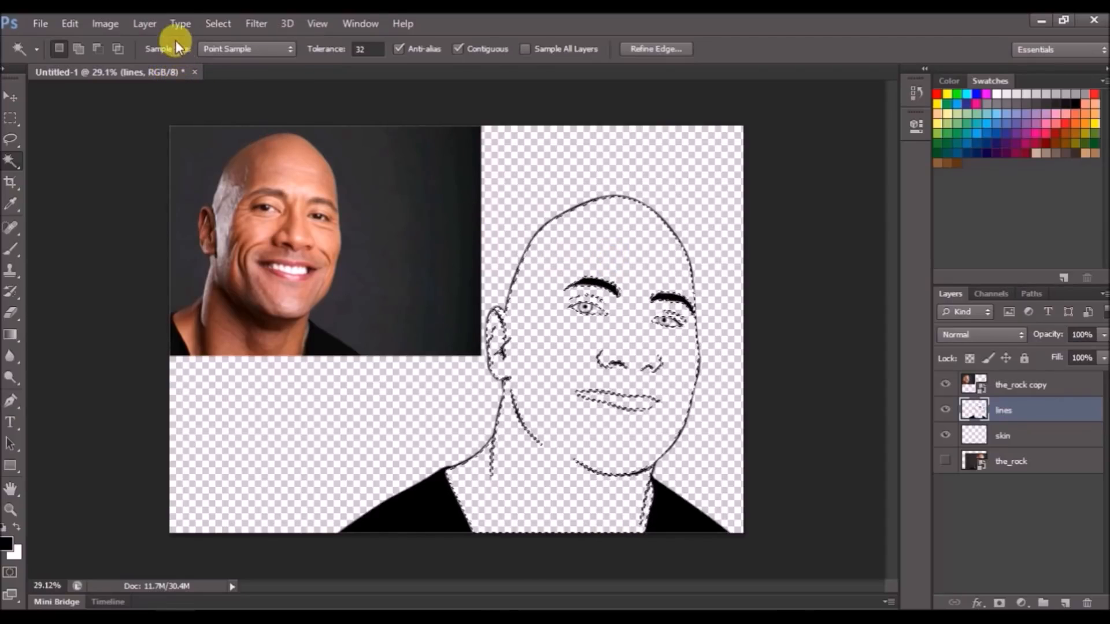
Expand the face and neck selection by 1 pixel.
left_click(208, 23)
mouse_move(265, 204)
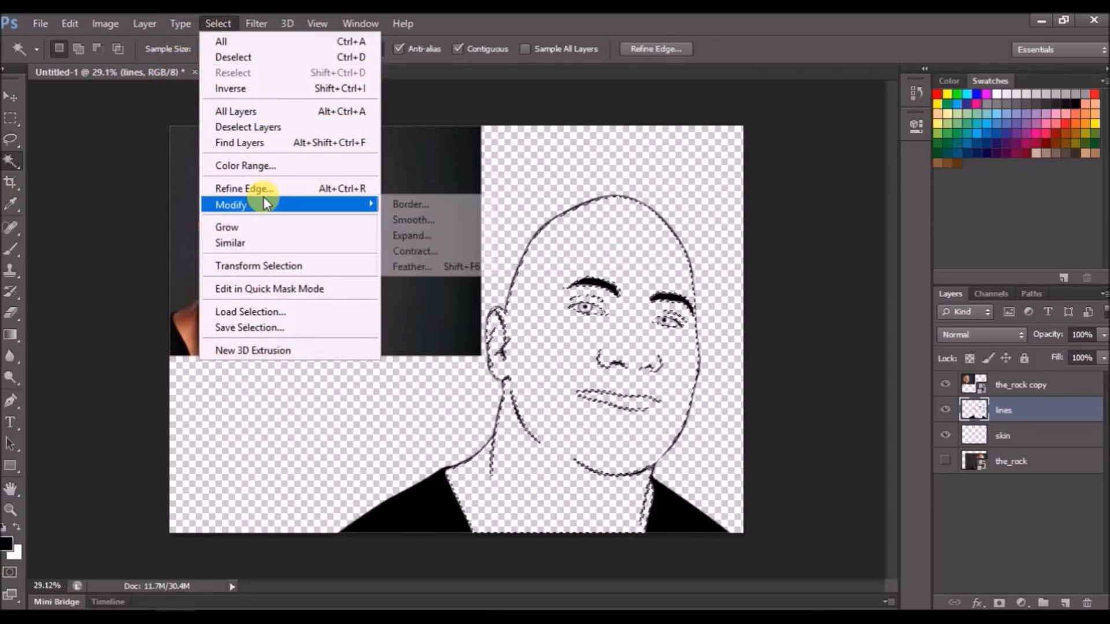
left_click(439, 235)
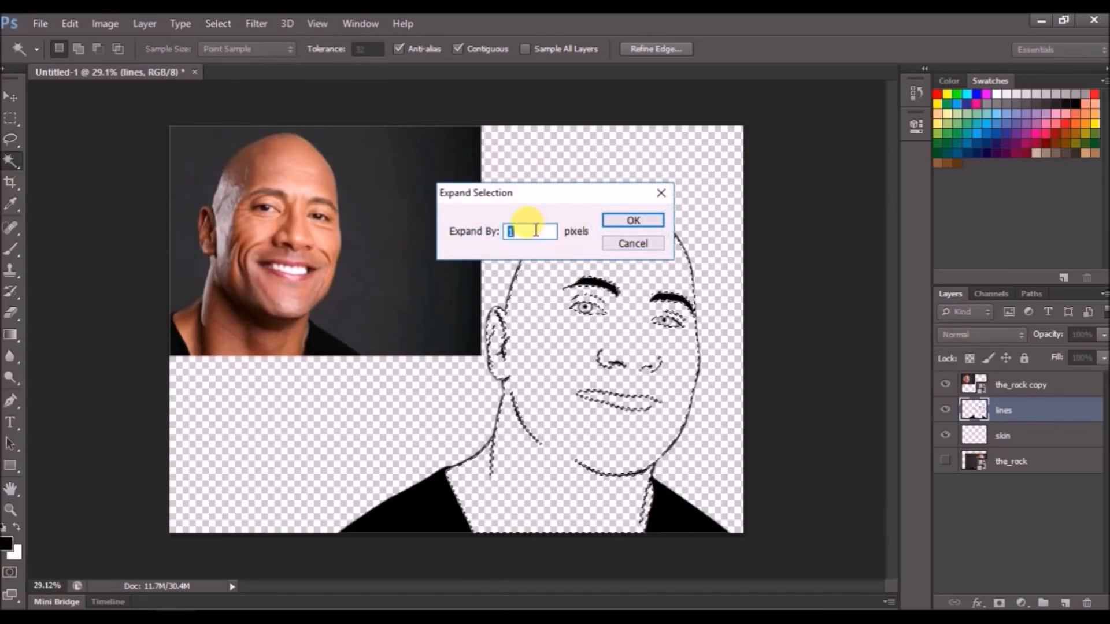
left_click(633, 222)
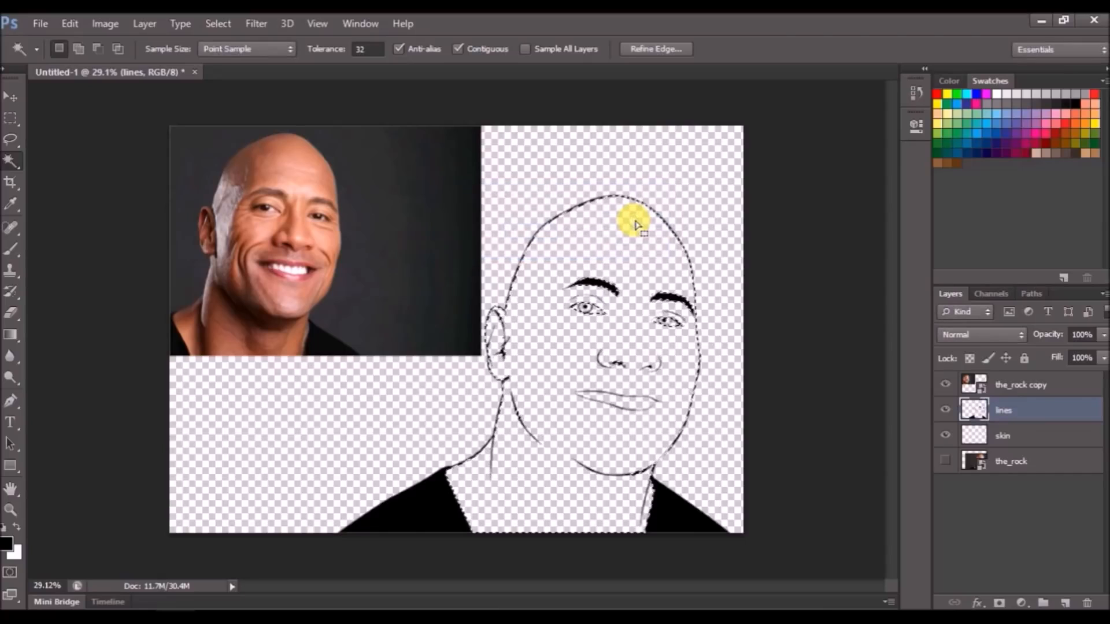
Choose the Paint Bucket tool, activate the skin layer, and set the foreground color to a light orange skin tone, about #eda27a.
left_click(11, 340)
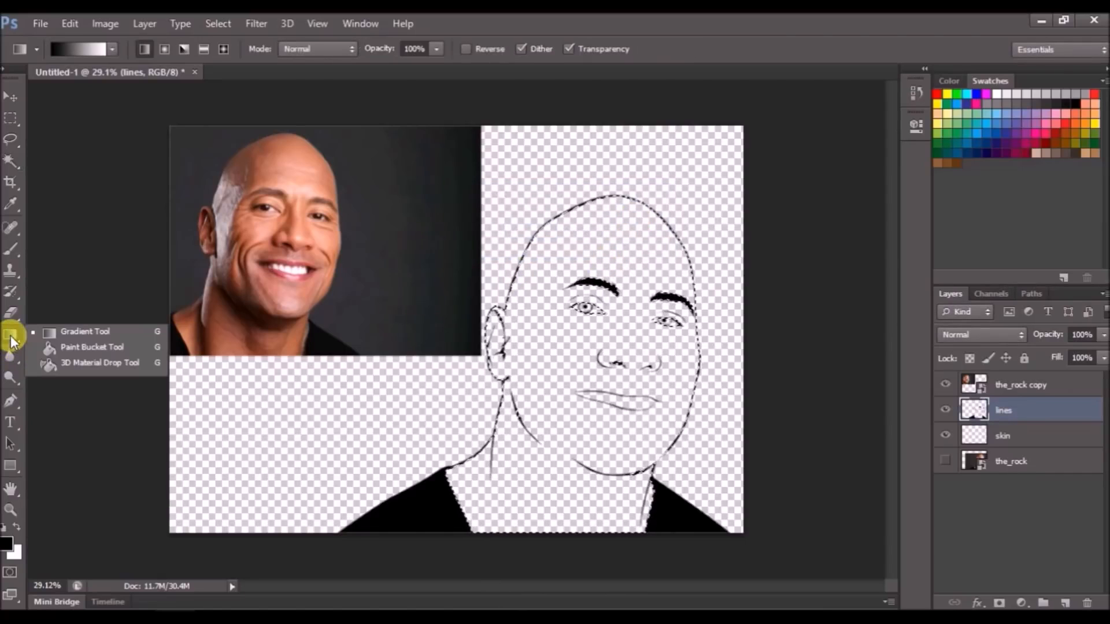
left_click(55, 347)
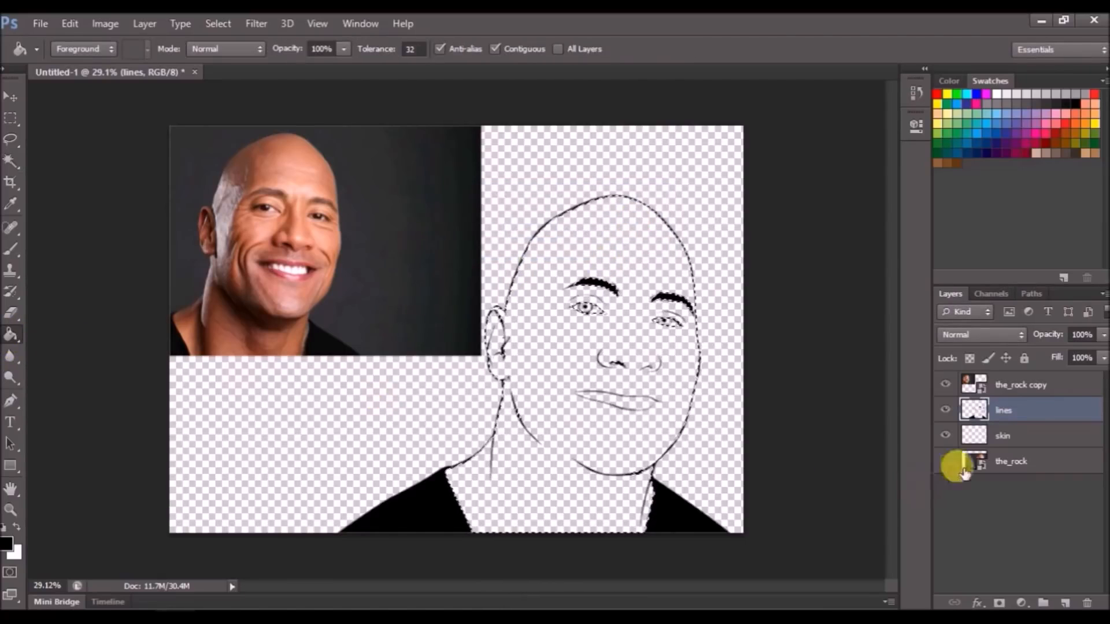
left_click(983, 435)
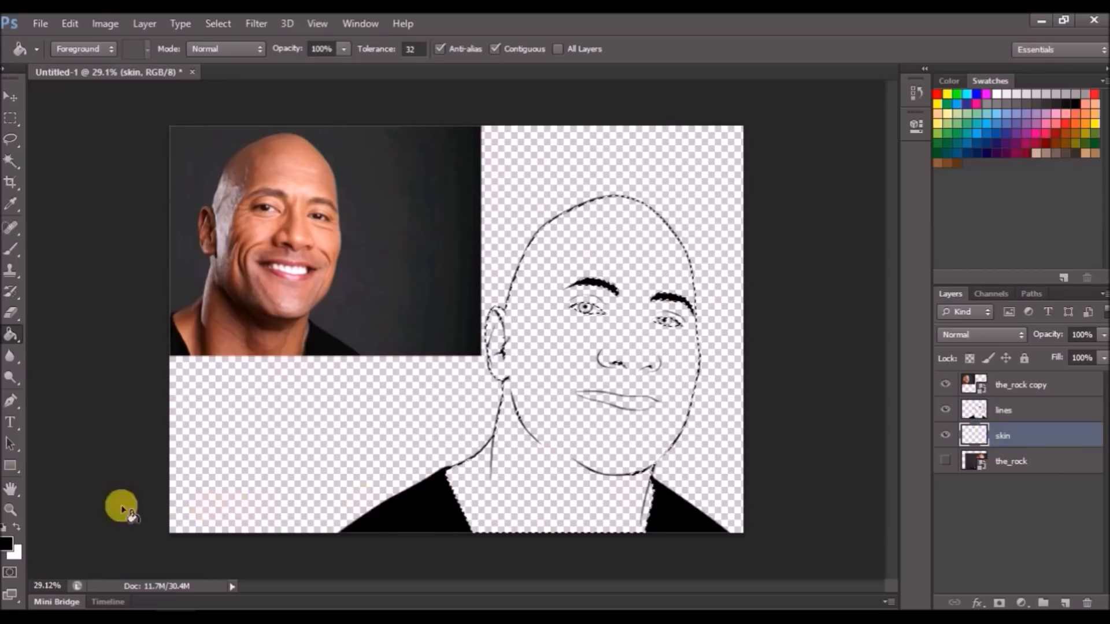
left_click(8, 546)
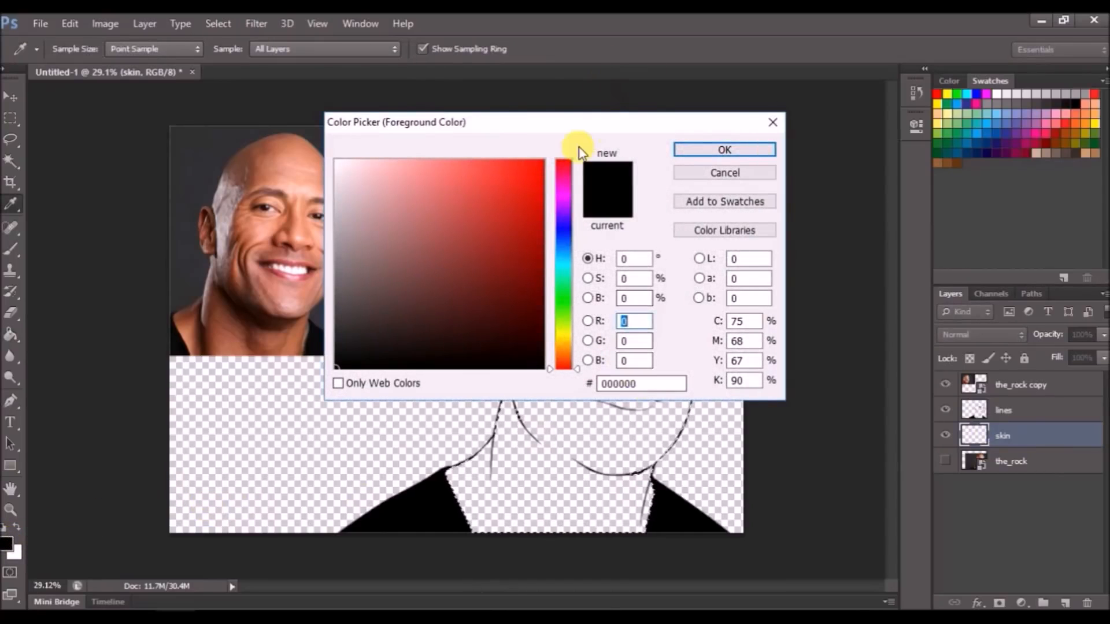
left_click_drag(587, 120, 695, 224)
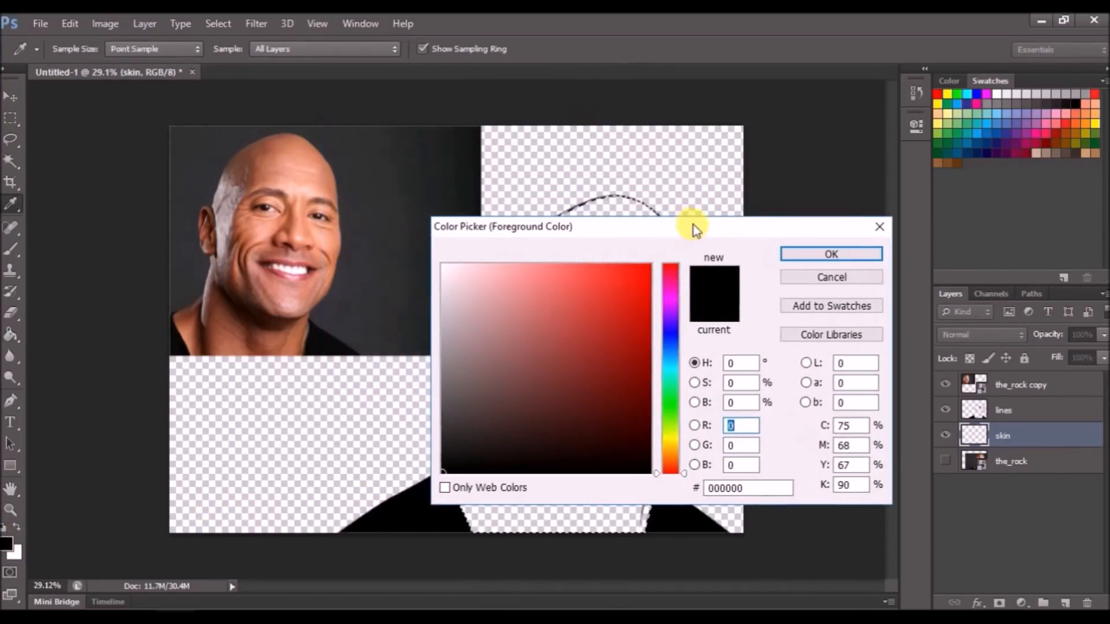
left_click(677, 463)
left_click(676, 460)
left_click(547, 274)
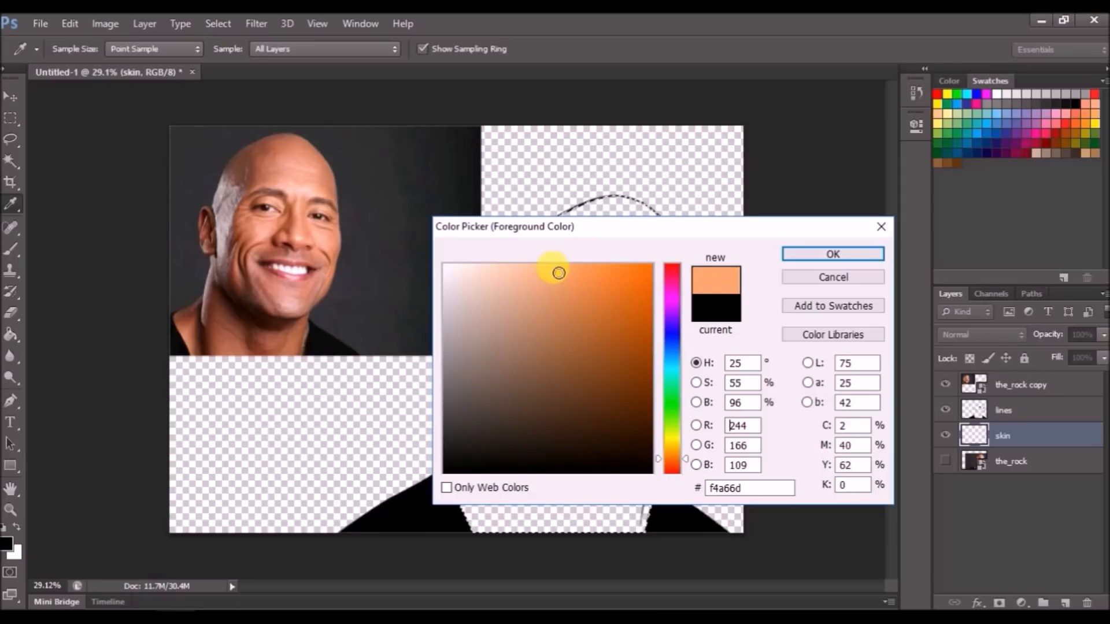
left_click(674, 466)
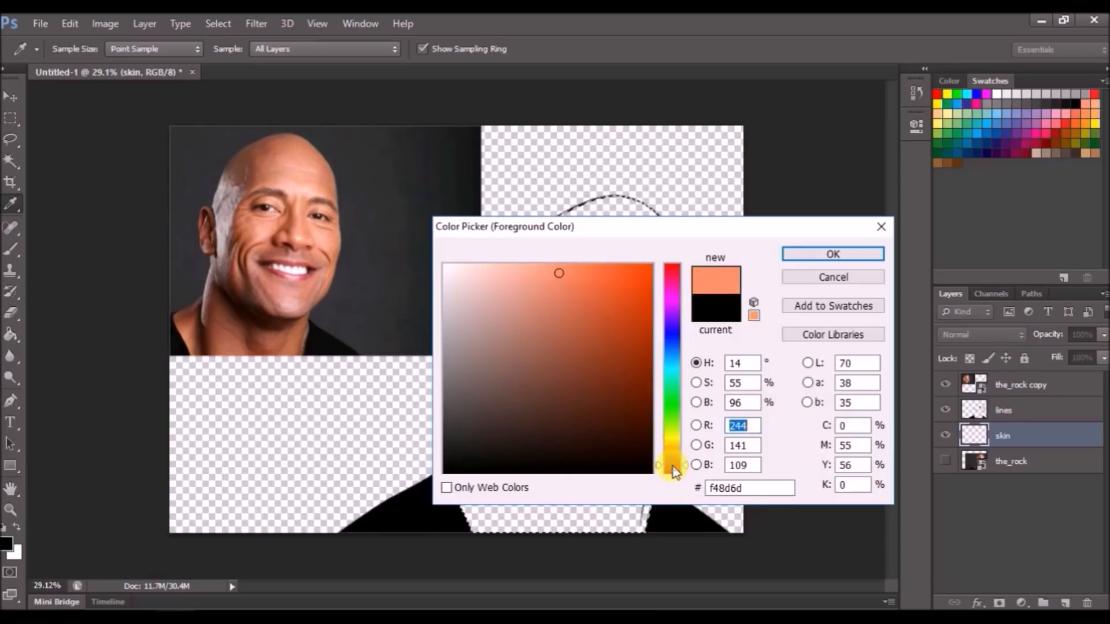
left_click_drag(676, 465, 678, 461)
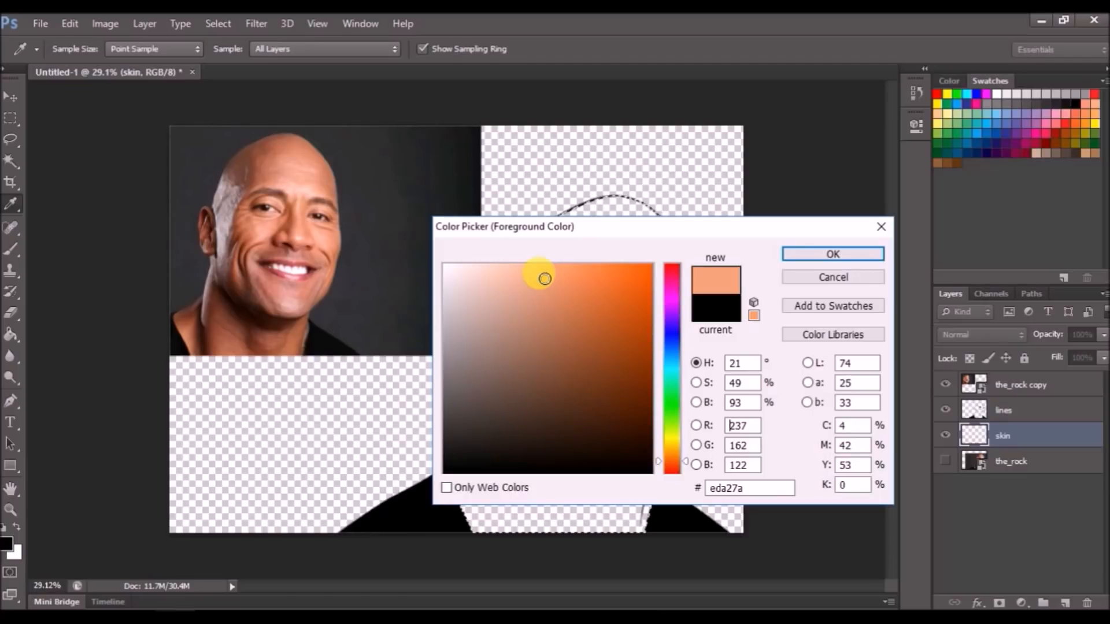
left_click(821, 253)
Fill the selected face and neck area on the skin layer with the skin tone, and deselect.
key("g")
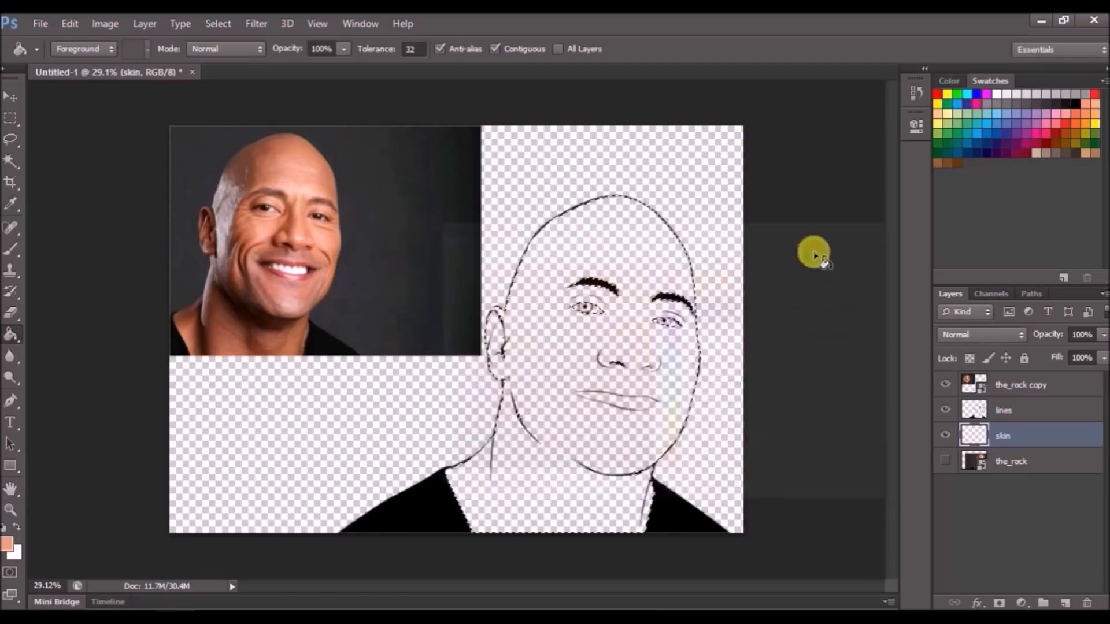
left_click(608, 375)
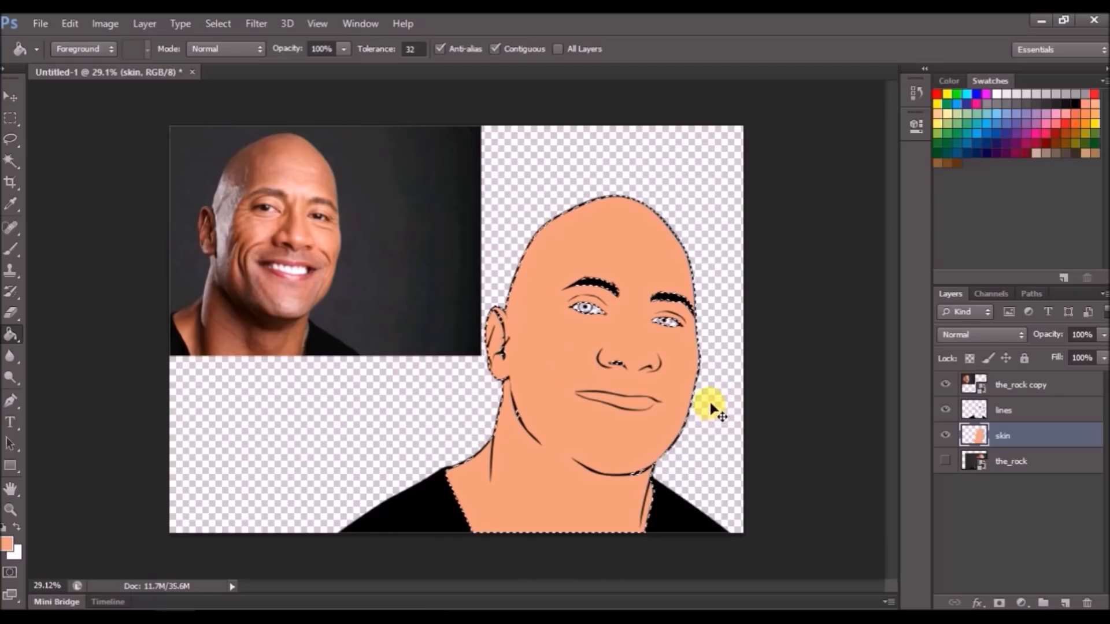
key("ctrl+d")
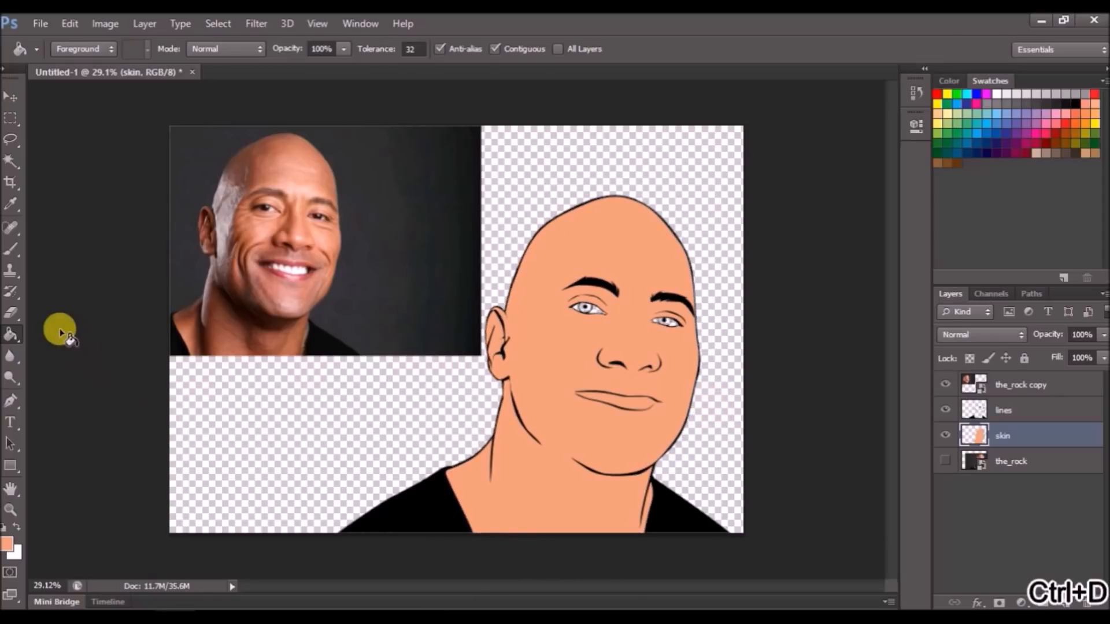
Set the Brush size to 86 and paint skin color over the transparent gaps inside both eyes on the skin layer.
left_click(13, 248)
scroll(575, 292, "up", 5)
scroll(749, 293, "up", 1)
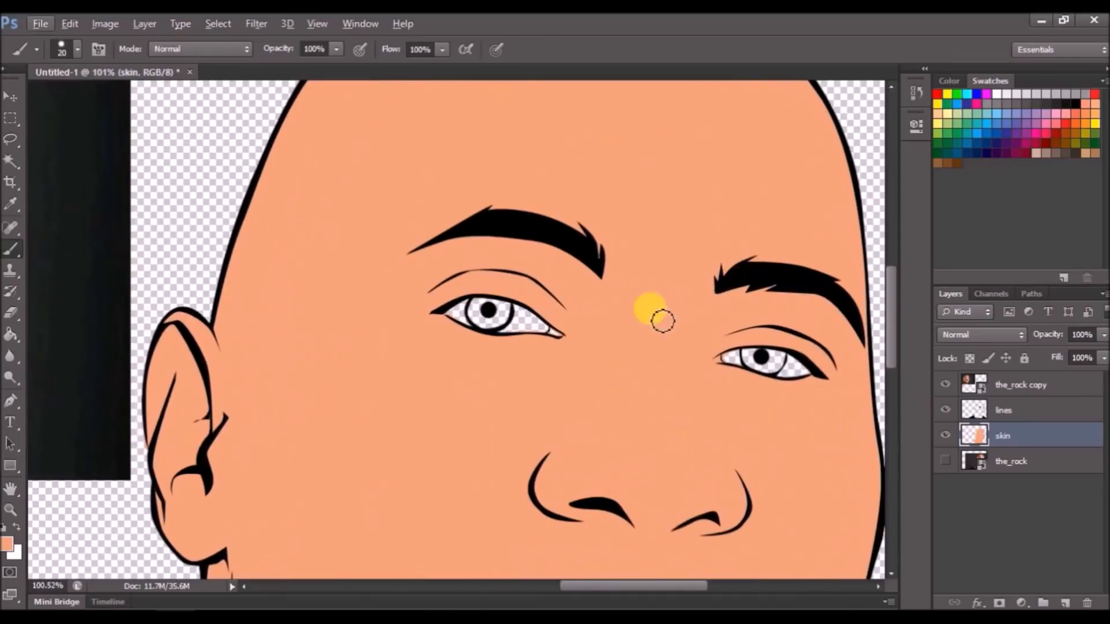
right_click(575, 312)
left_click_drag(601, 348, 657, 348)
left_click_drag(537, 318, 429, 292)
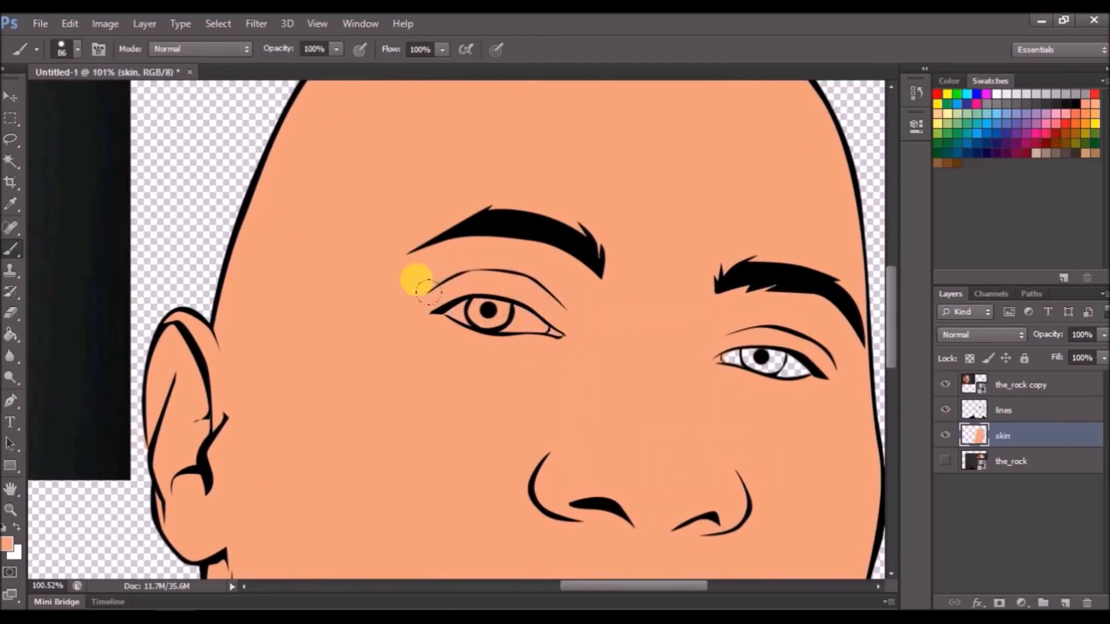
left_click_drag(691, 324, 784, 357)
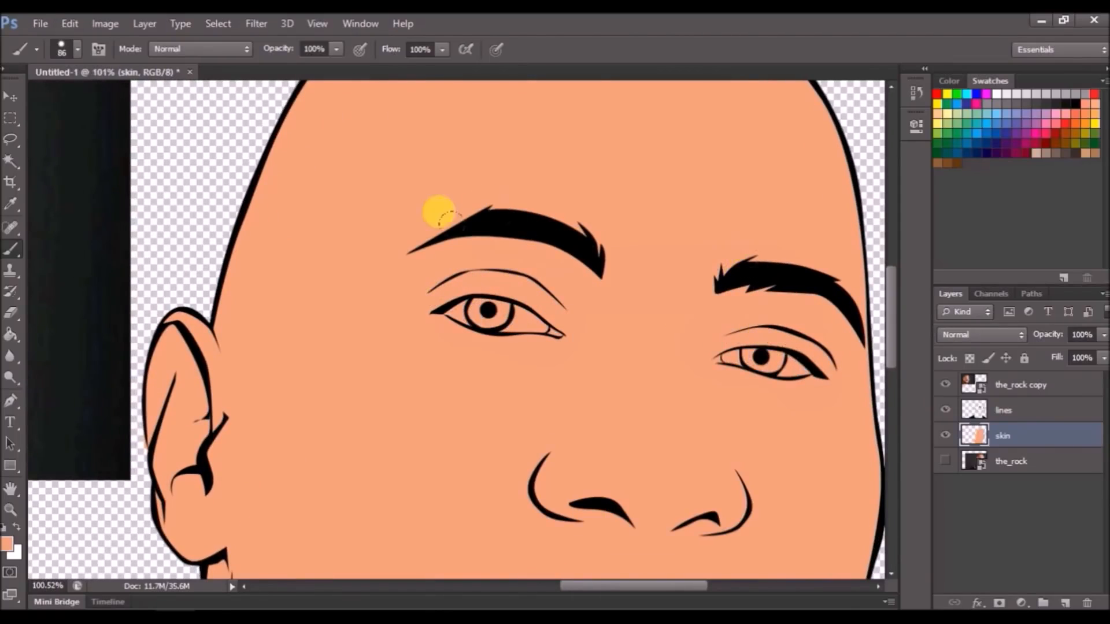
Paint skin color over the remaining gaps in the ear, and check the face and neck outline for missed spots.
scroll(490, 330, "down", 5)
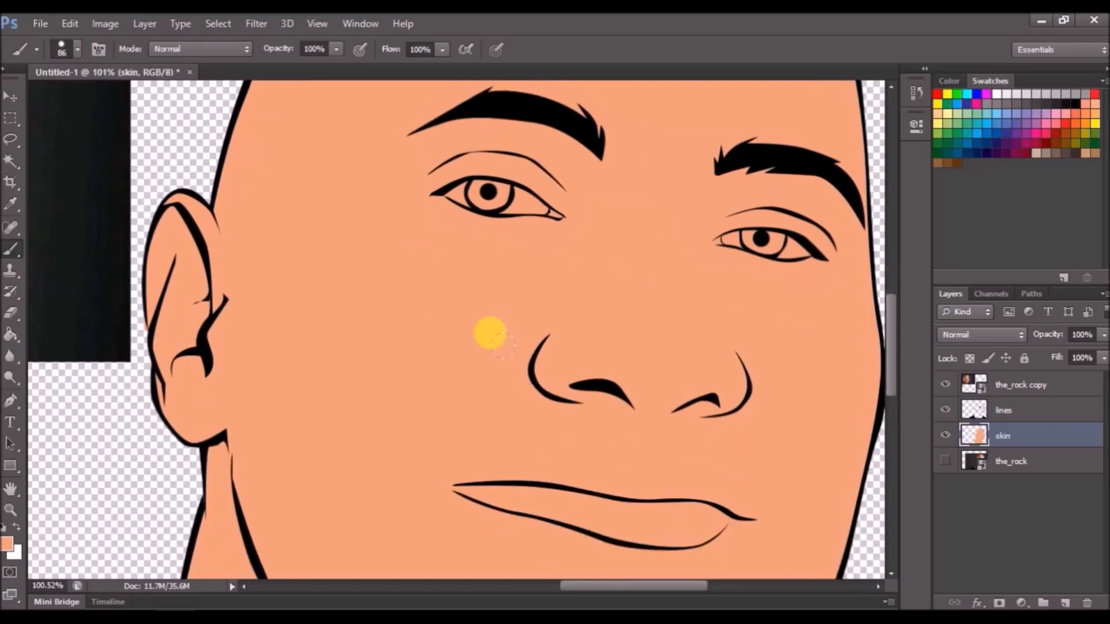
left_click_drag(220, 273, 185, 230)
scroll(652, 360, "down", 5)
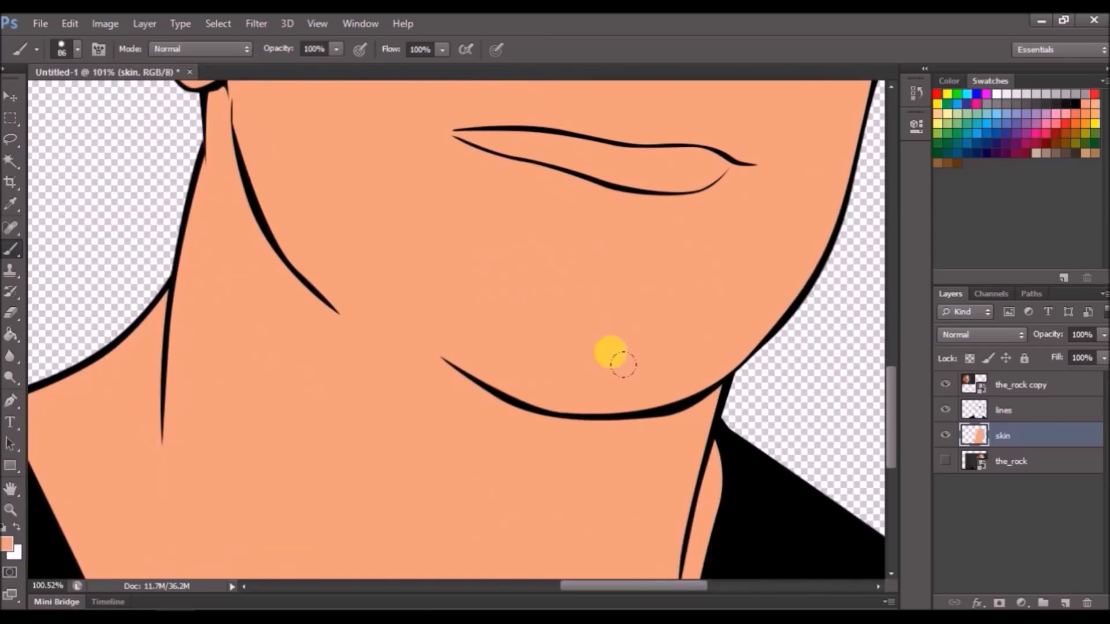
scroll(343, 322, "down", 3)
mouse_move(302, 334)
left_mouse_down()
mouse_move(466, 354)
mouse_move(506, 392)
mouse_move(444, 371)
left_mouse_up()
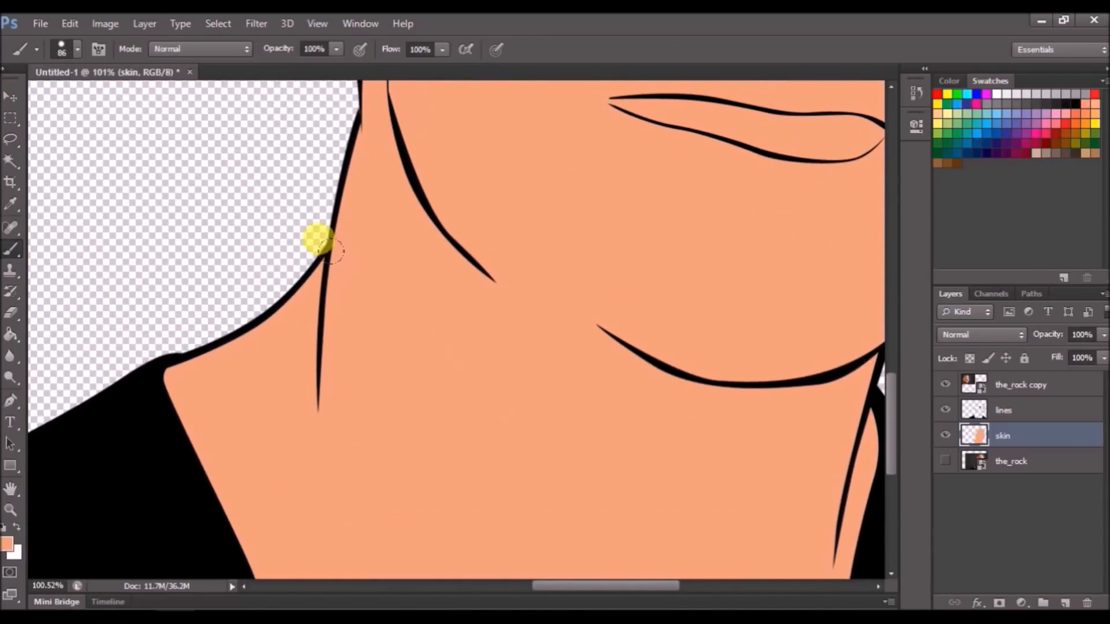
left_click_drag(563, 191, 461, 485)
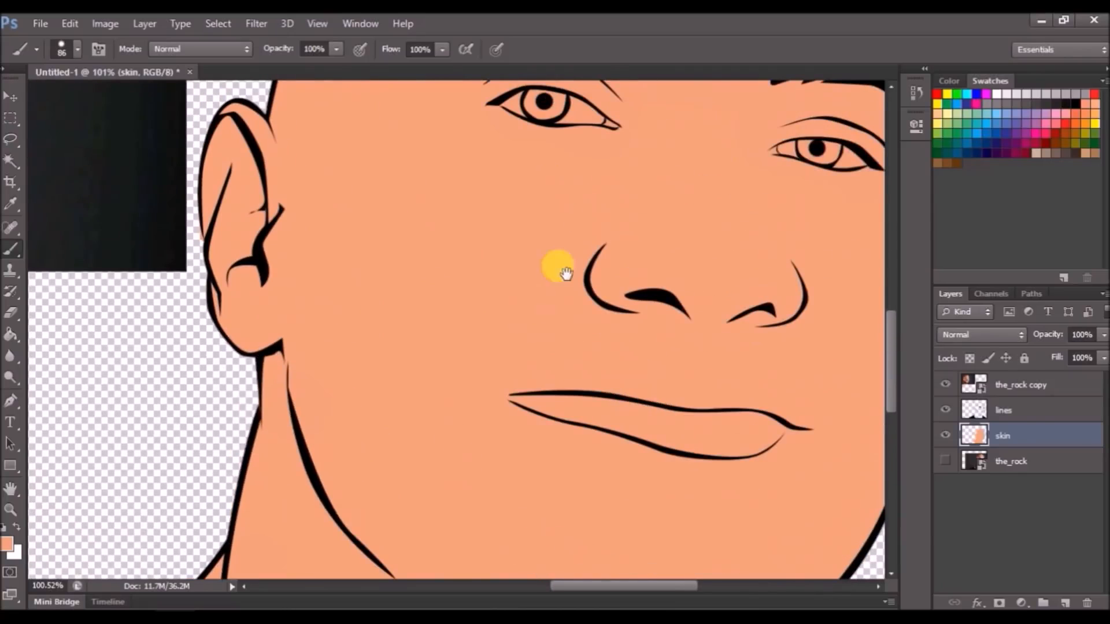
left_click_drag(613, 222, 393, 492)
left_click_drag(592, 277, 535, 442)
left_click_drag(519, 266, 511, 116)
scroll(471, 289, "down", 5)
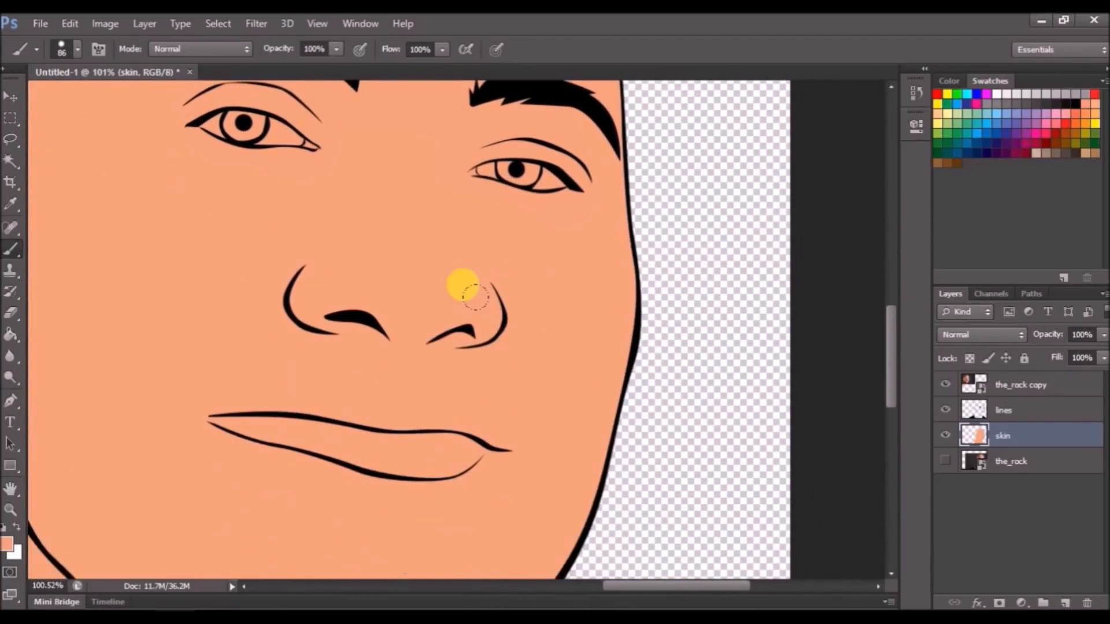
left_click_drag(286, 360, 706, 366)
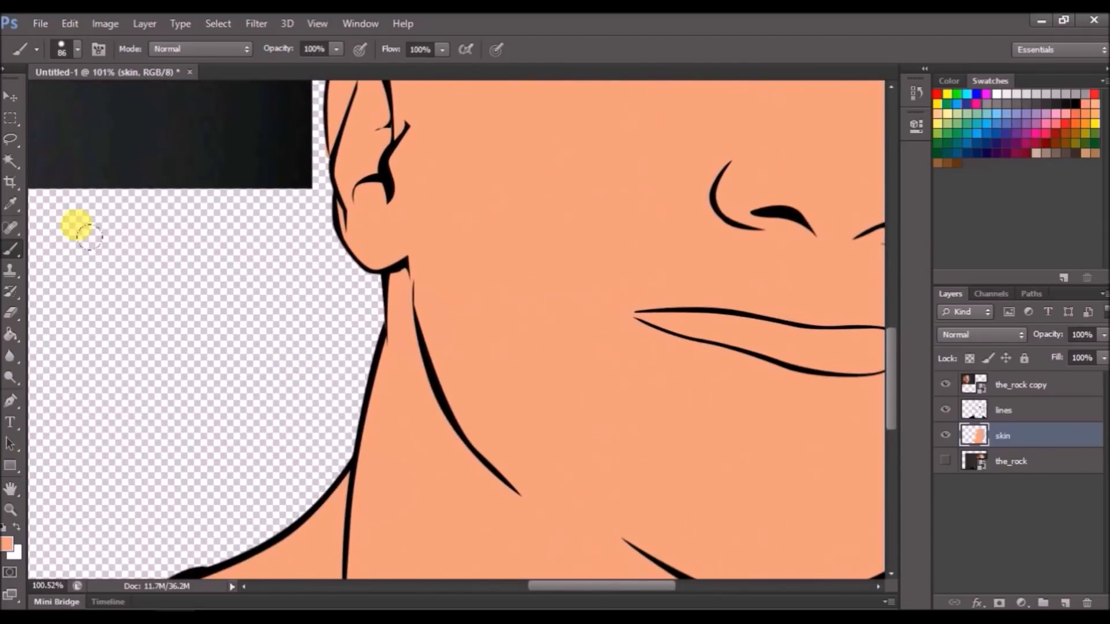
Erase the skin color spilling outside the ear's outer outline with a 13 px Eraser at 100% hardness.
left_click(11, 312)
right_click(163, 310)
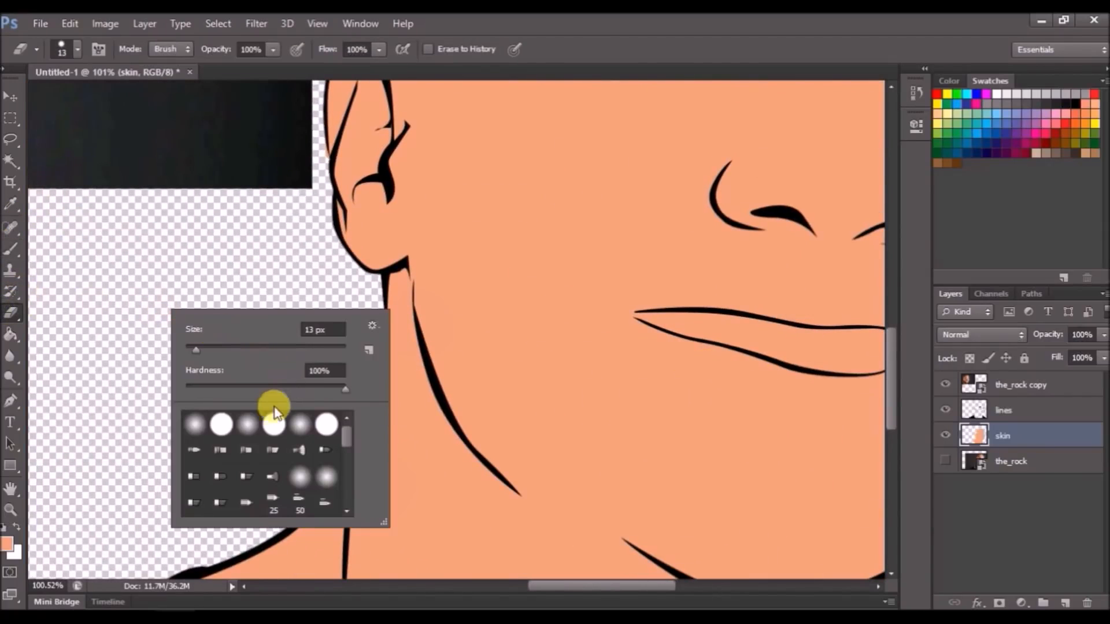
left_click(327, 160)
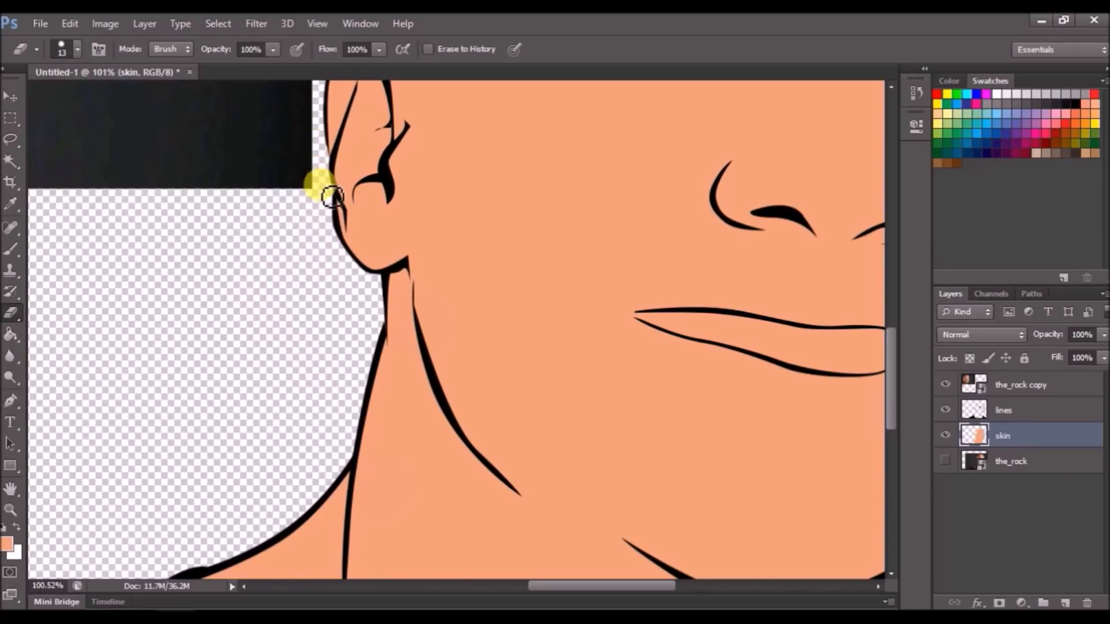
left_click_drag(585, 198, 353, 519)
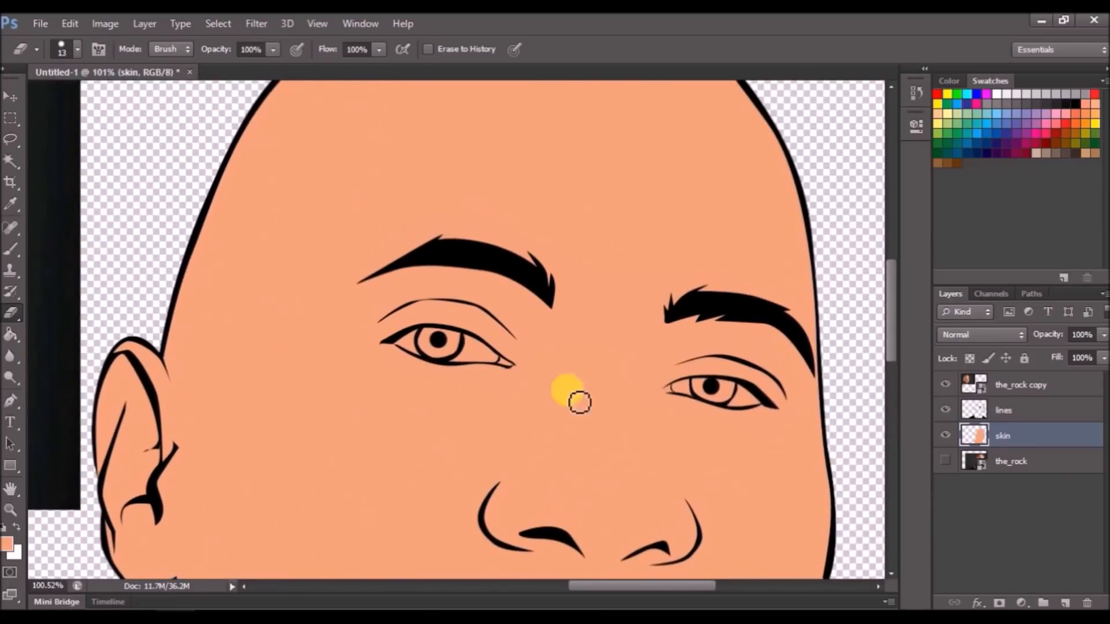
scroll(614, 408, "down", 5)
left_click_drag(612, 452, 498, 273)
scroll(499, 273, "down", 2)
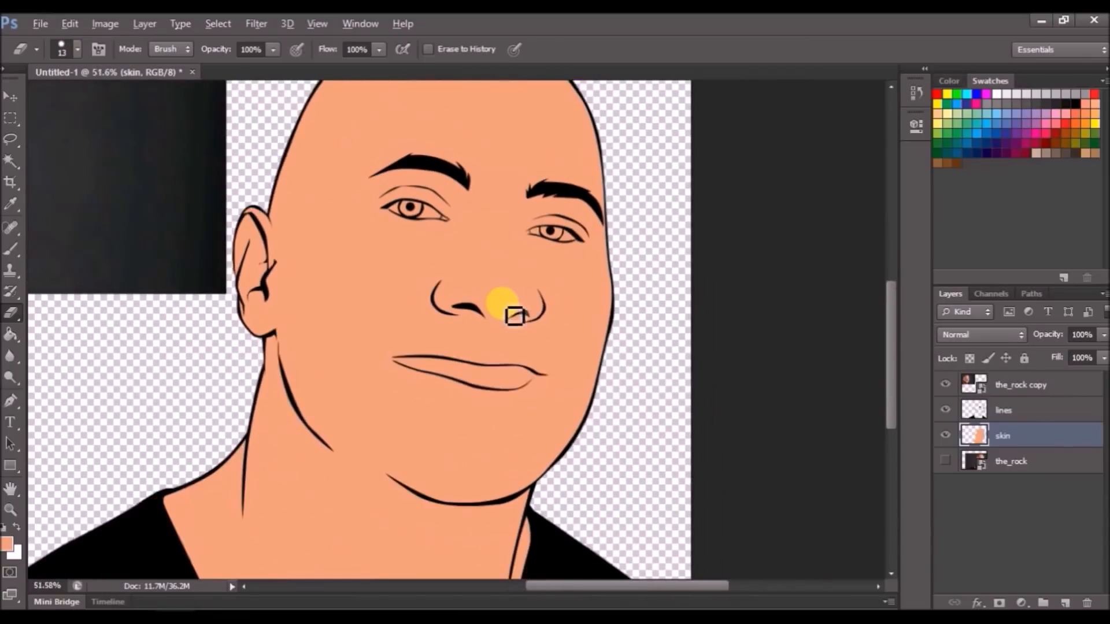
Add a new layer named eyes above the skin layer, and set the foreground color to white.
left_click(1065, 601)
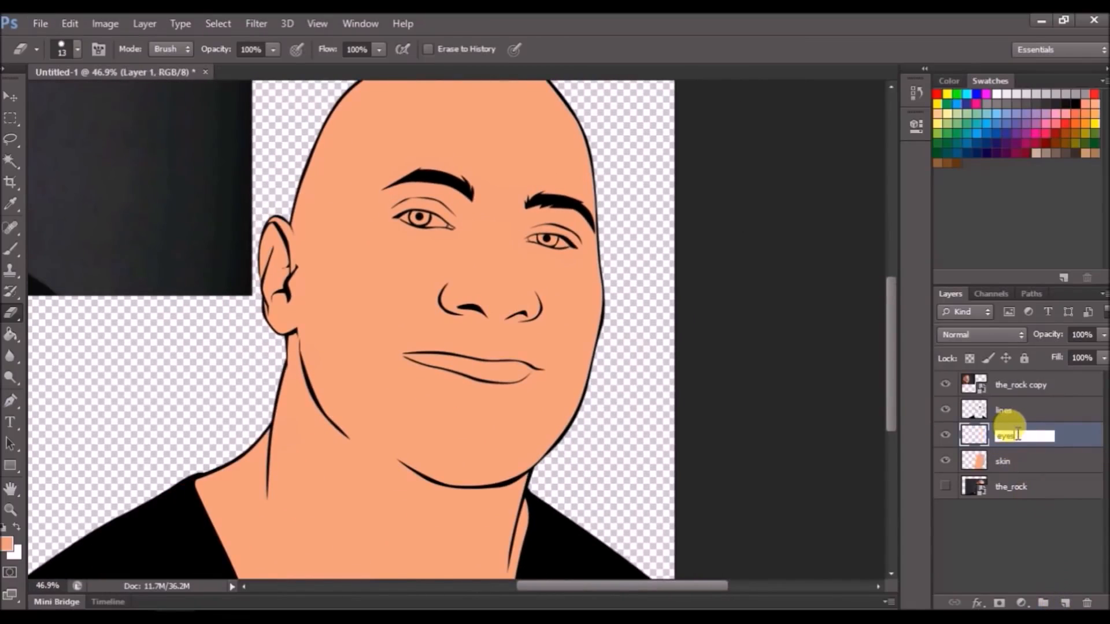
left_click(999, 92)
Trace a closed path around the left-hand eye opening with the Pen tool, following the middle of its black outline.
scroll(486, 278, "up", 6)
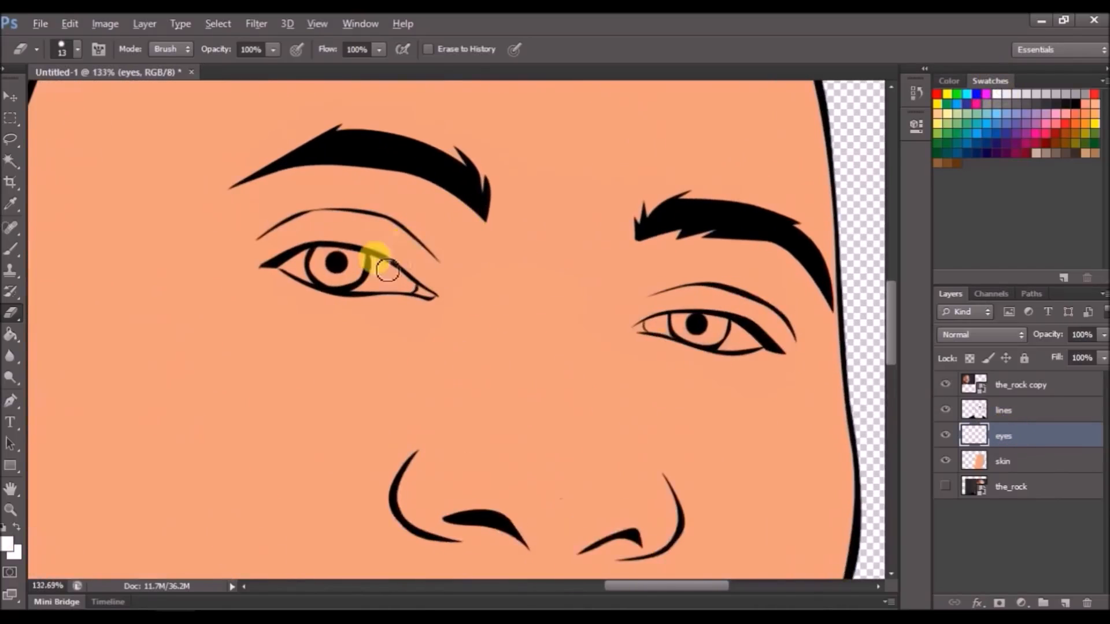
scroll(416, 256, "up", 2)
left_click(11, 400)
scroll(255, 272, "up", 2)
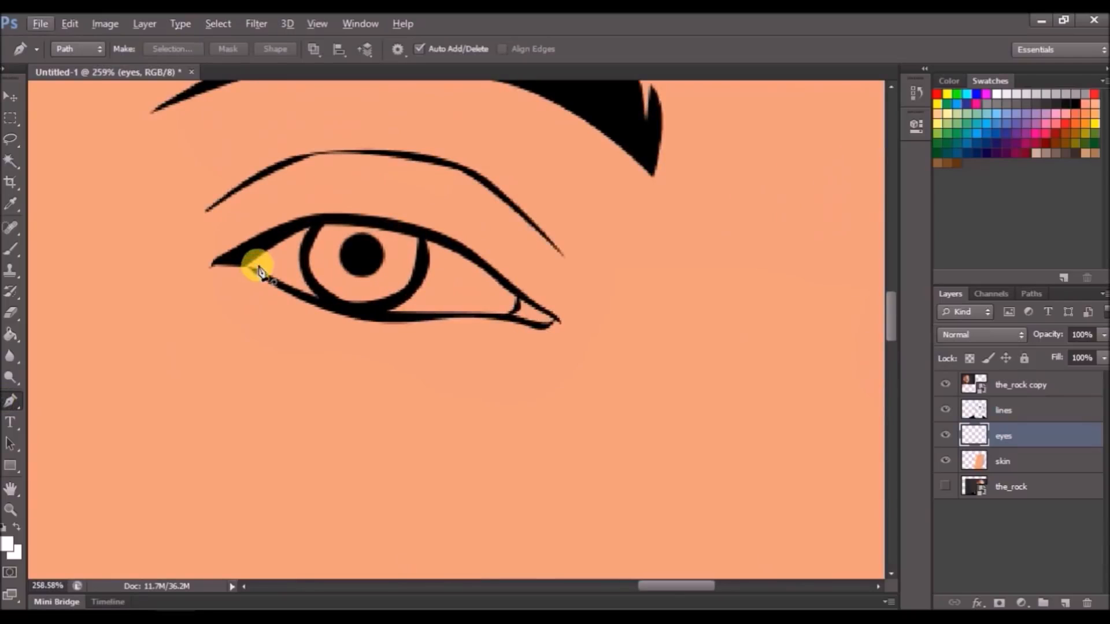
left_click(234, 259)
left_click_drag(341, 220, 396, 217)
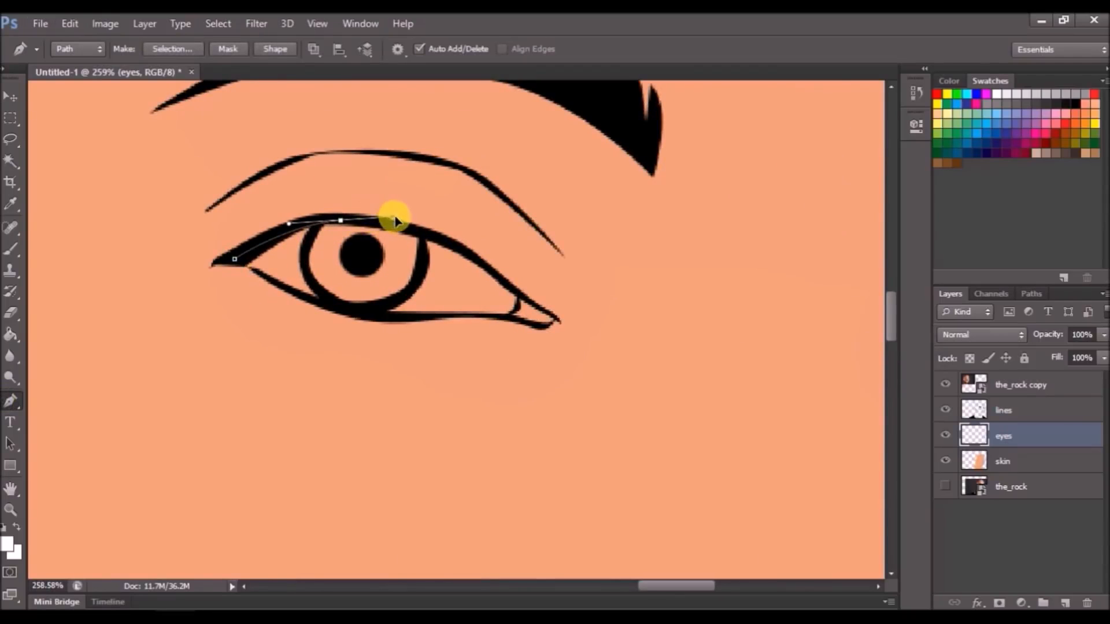
left_click_drag(478, 258, 500, 277)
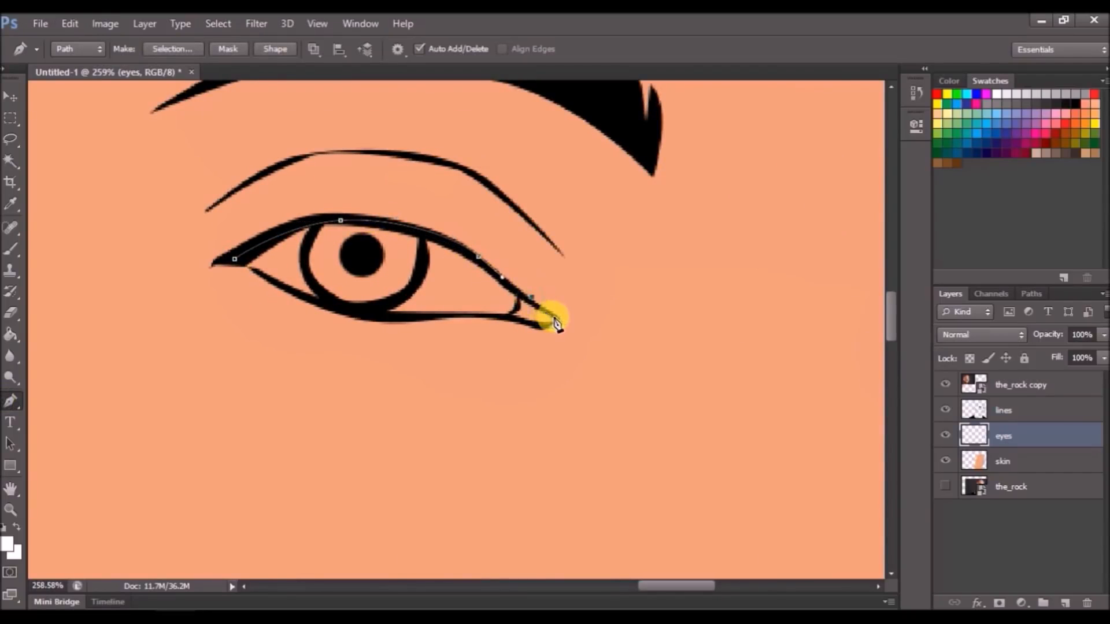
left_click_drag(456, 320, 467, 315)
left_click(379, 321)
left_click_drag(342, 312, 344, 307)
left_click(293, 301)
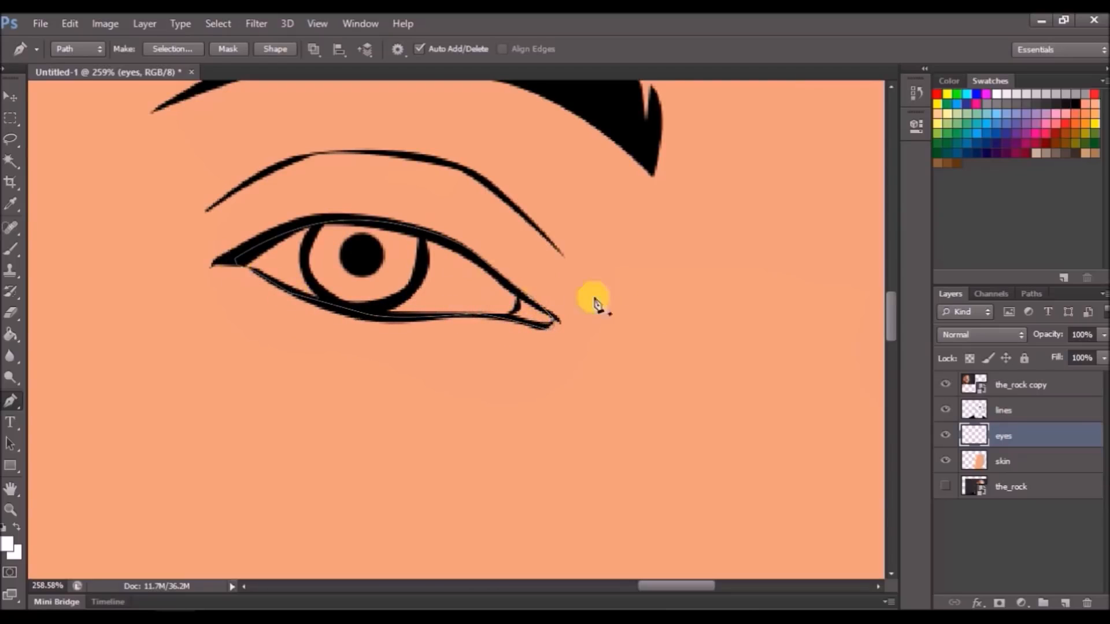
Trace a closed path around the right-hand eye opening with the Pen tool, following its upper and lower lid lines.
scroll(547, 324, "right", 10)
left_click_drag(553, 332, 540, 260)
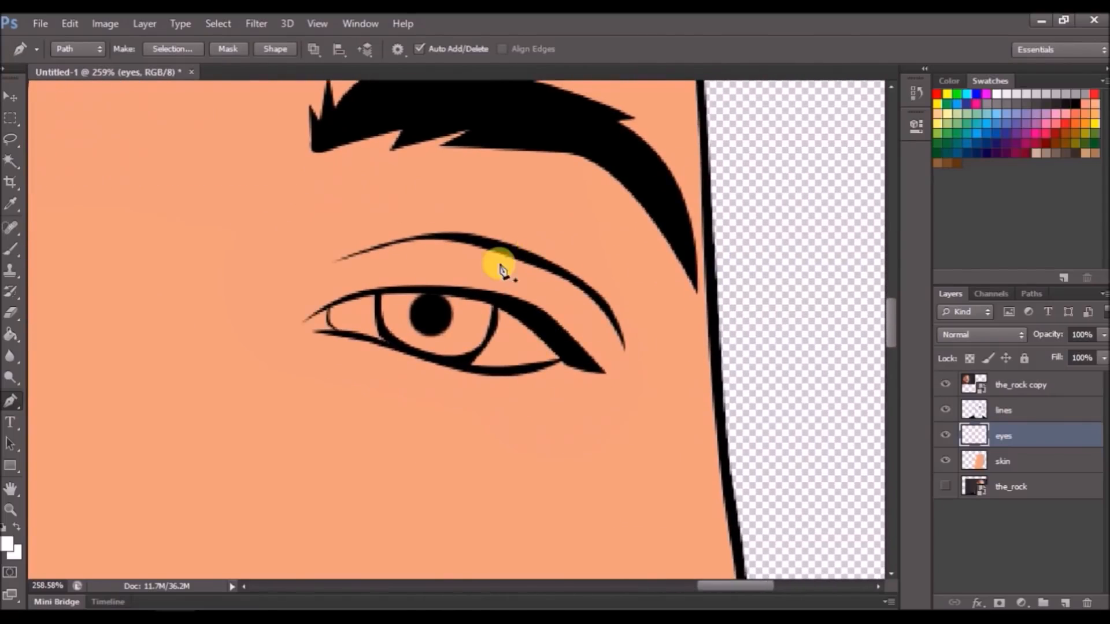
scroll(415, 288, "up", 3)
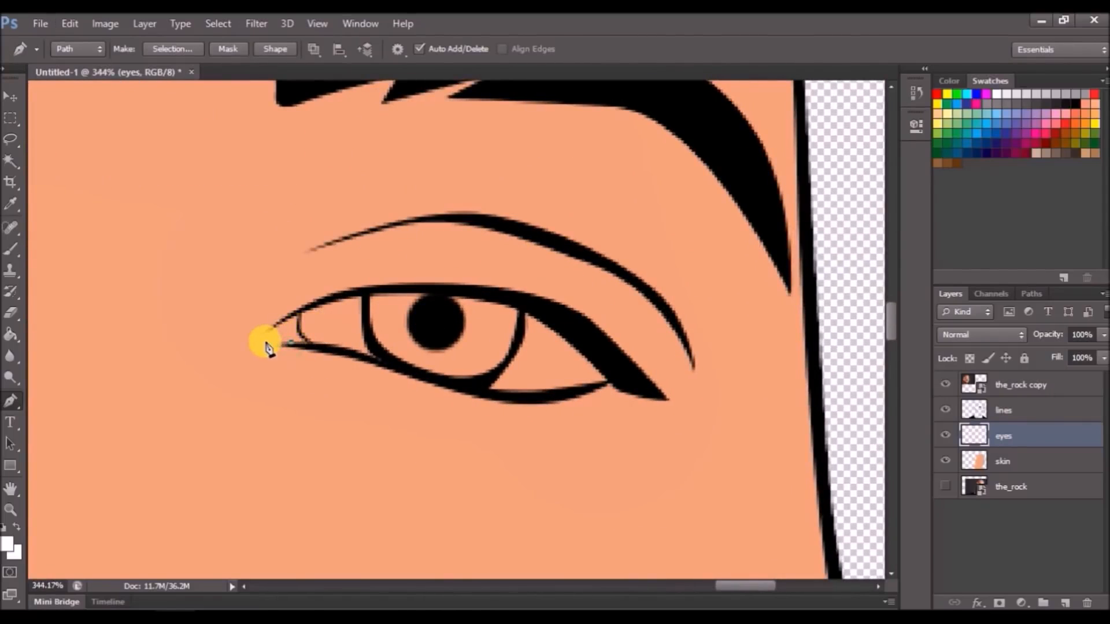
left_click_drag(407, 290, 424, 288)
left_click_drag(566, 310, 604, 388)
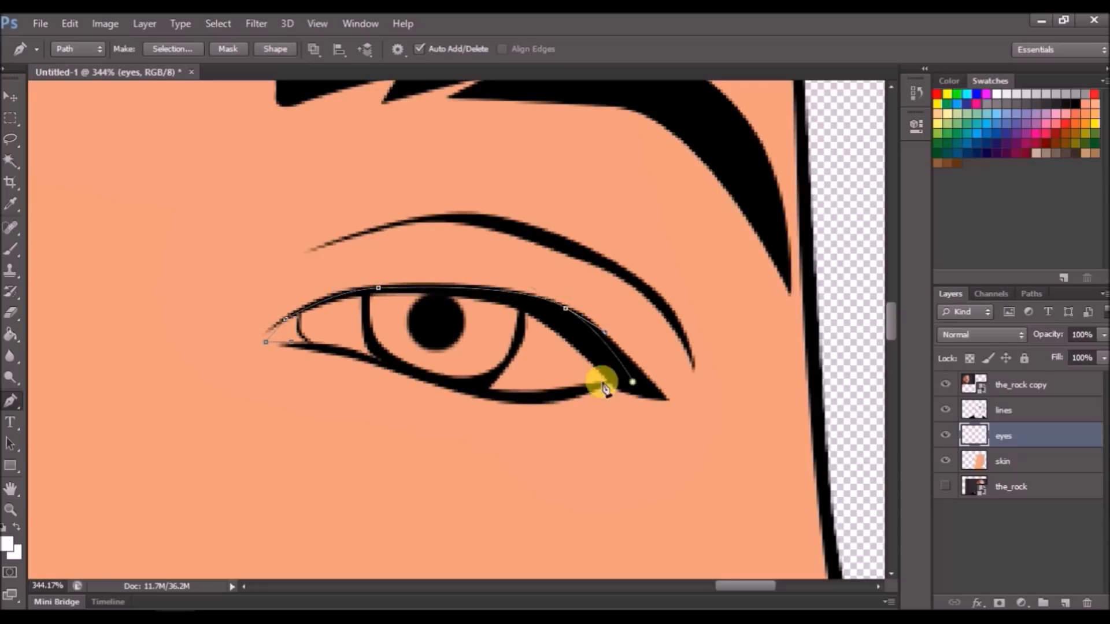
left_click_drag(537, 395, 500, 392)
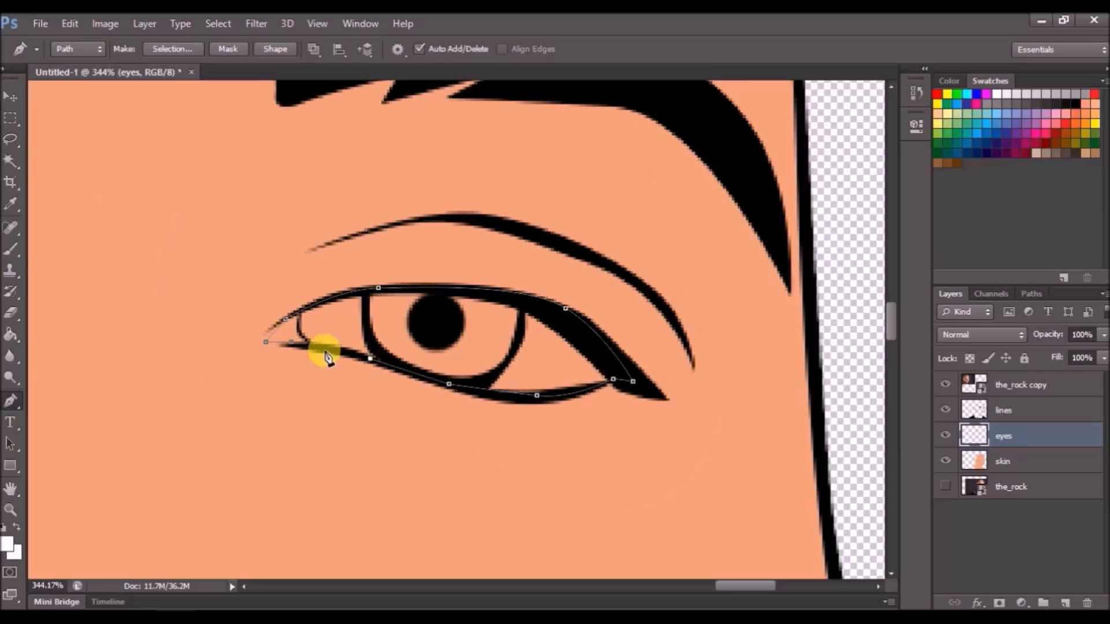
Fill the traced eye-opening paths with the white foreground color on the eyes layer.
right_click(365, 336)
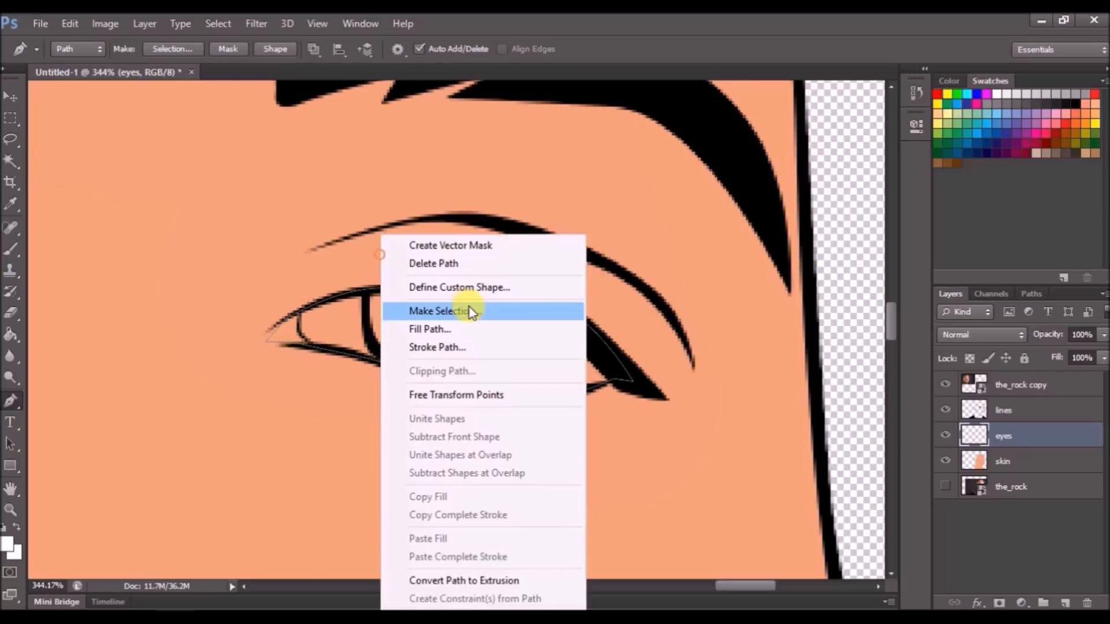
left_click(437, 326)
left_click(655, 161)
Set the foreground color to a soft pink and paint the left-hand eye's inner corner with a 6 px brush at 100% hardness.
left_click_drag(355, 321, 898, 375)
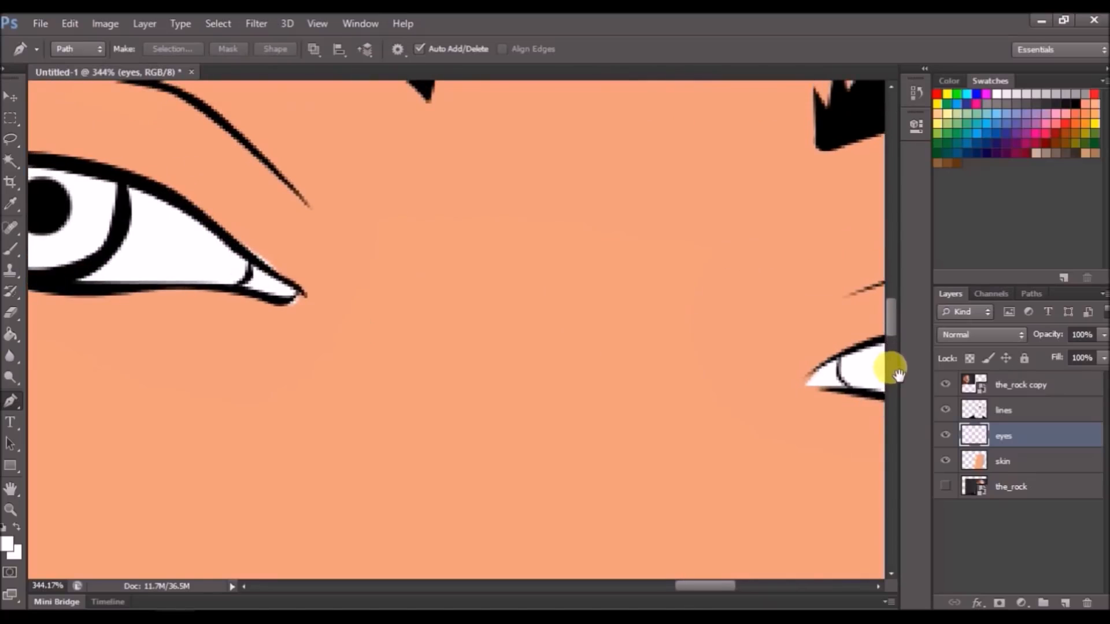
left_click(7, 543)
mouse_move(503, 293)
left_mouse_down()
mouse_move(522, 285)
mouse_move(526, 296)
left_mouse_up()
left_click(808, 256)
key("p")
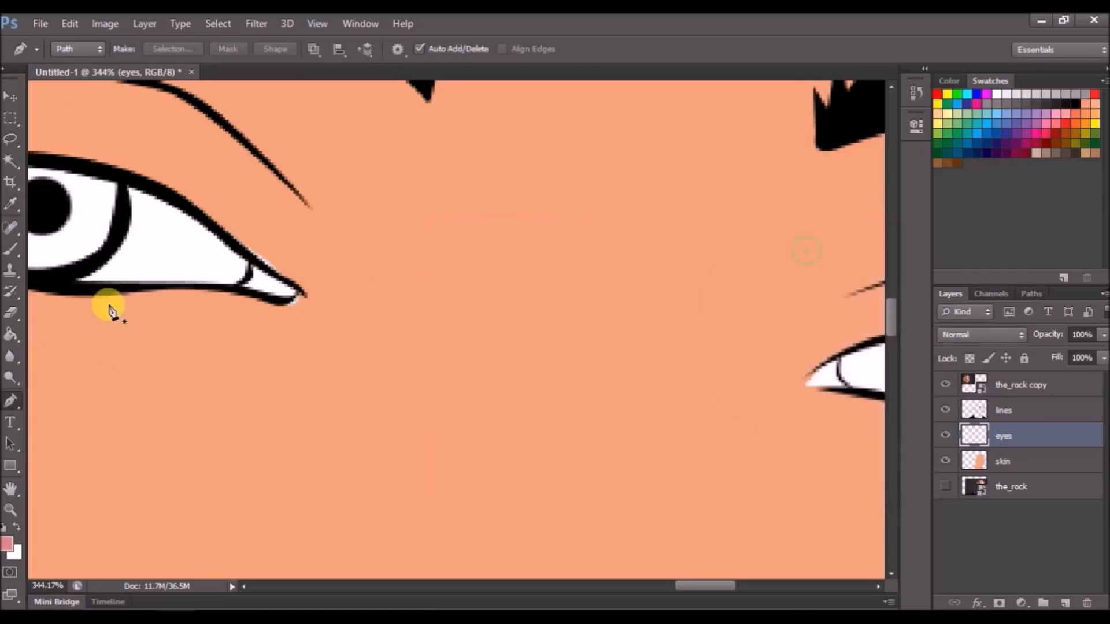
left_click(7, 249)
right_click(396, 334)
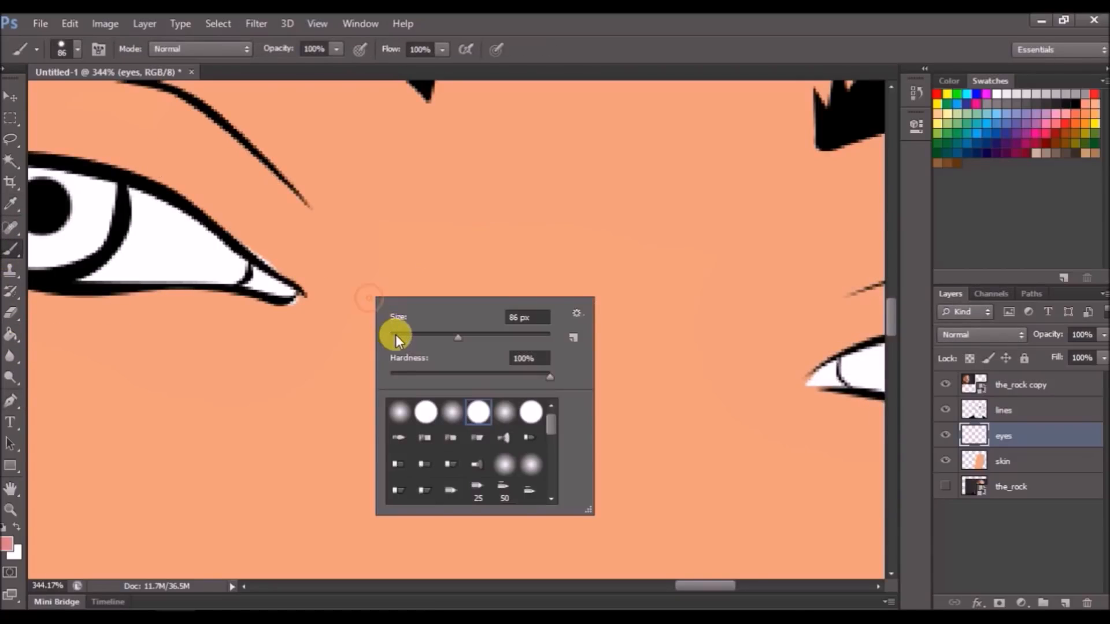
left_click_drag(399, 321, 397, 324)
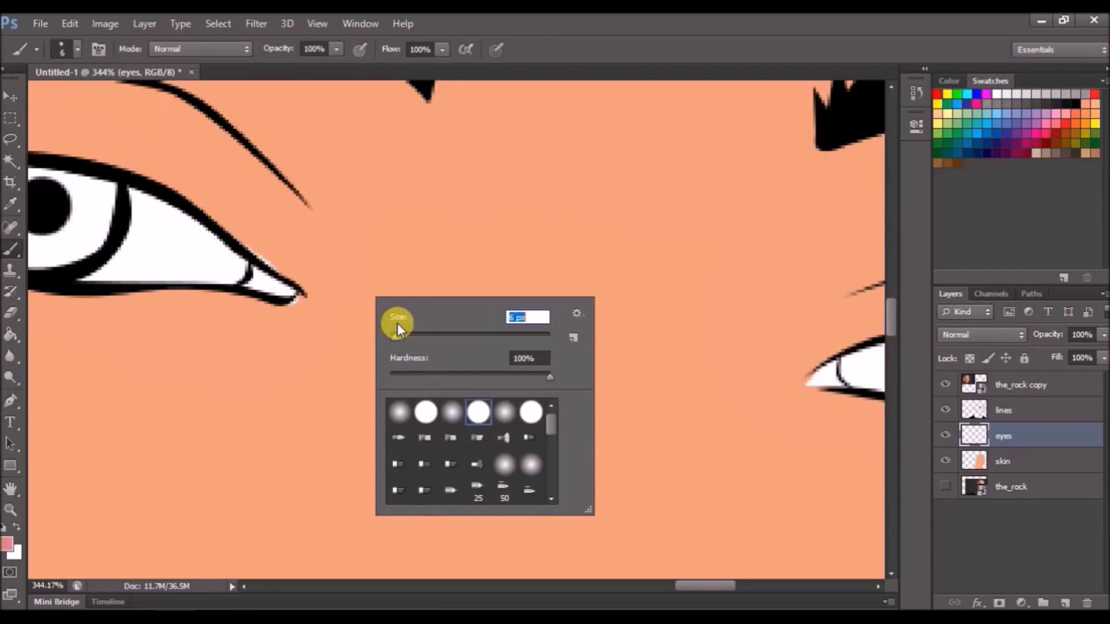
left_click(256, 267)
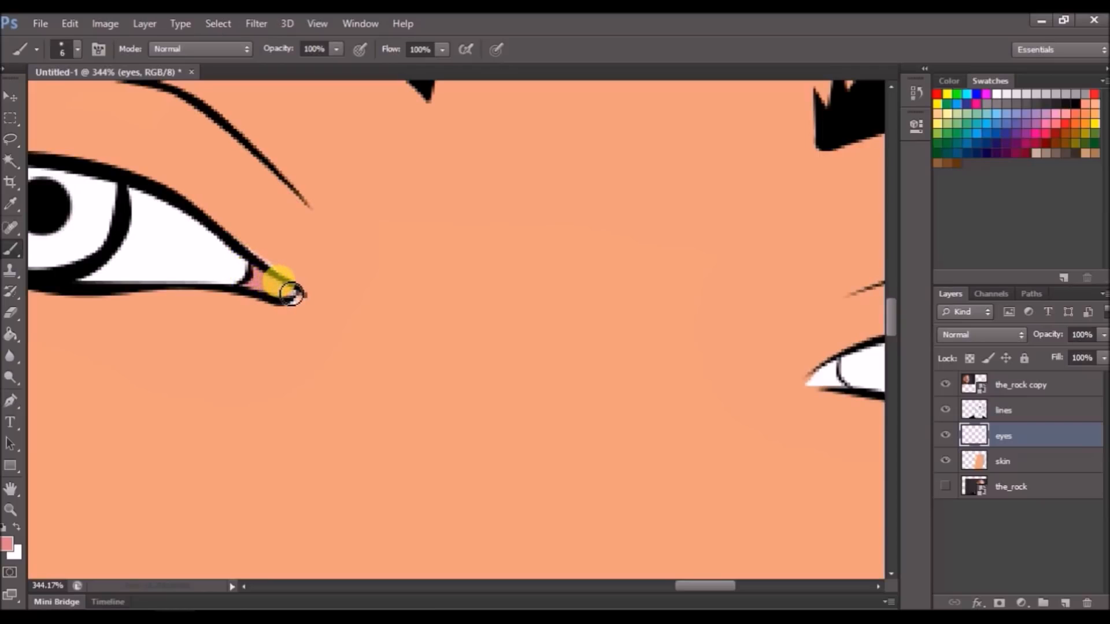
Trace a closed path around the right-hand eye's inner corner with the Pen tool and fill it with the pink foreground color.
scroll(347, 297, "right", 3)
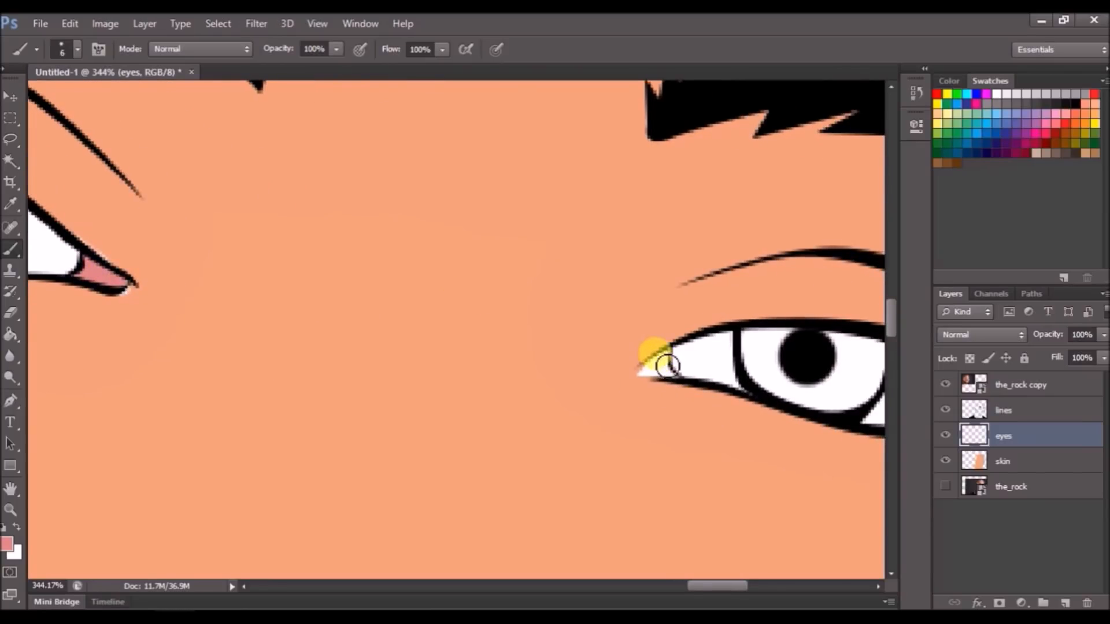
scroll(712, 378, "up", 2)
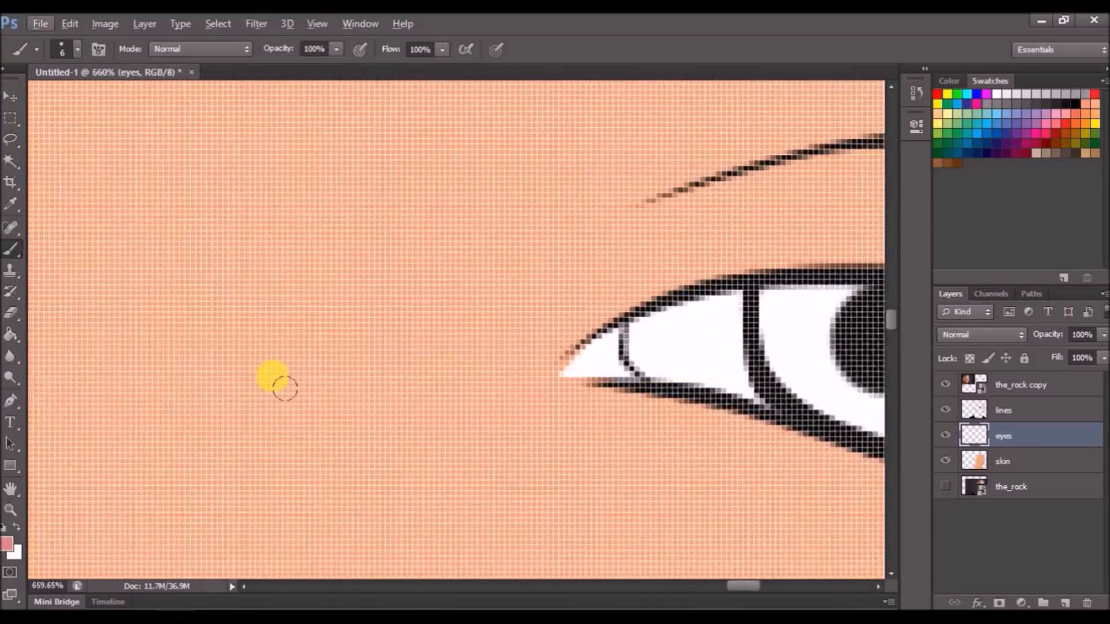
left_click(11, 401)
scroll(563, 376, "down", 2)
left_click(611, 378)
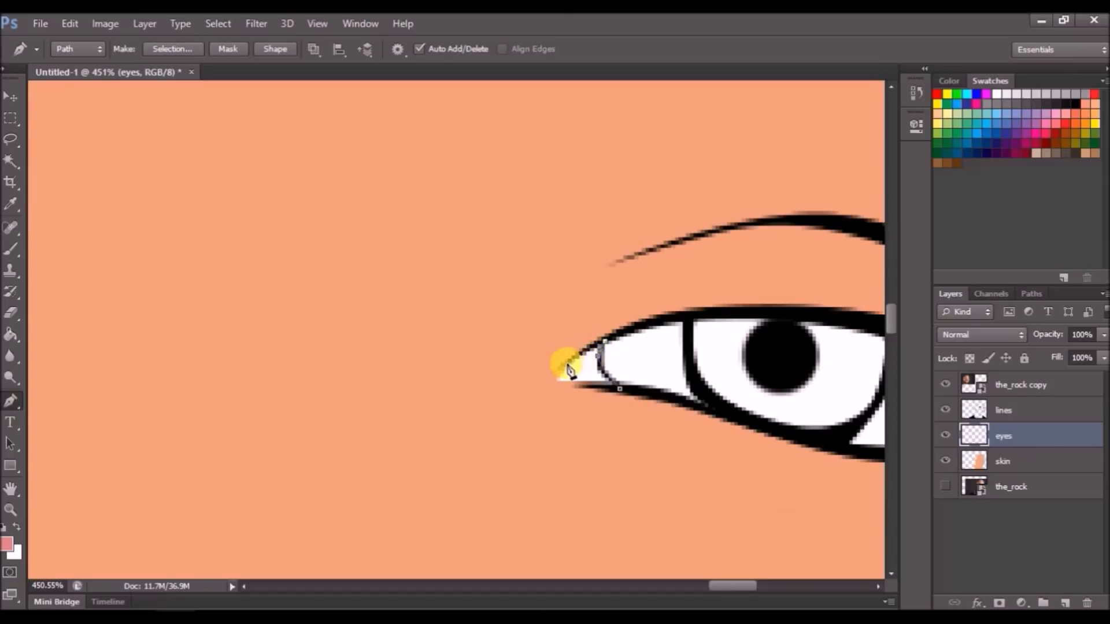
left_click_drag(549, 380, 582, 391)
right_click(623, 393)
left_click(688, 325)
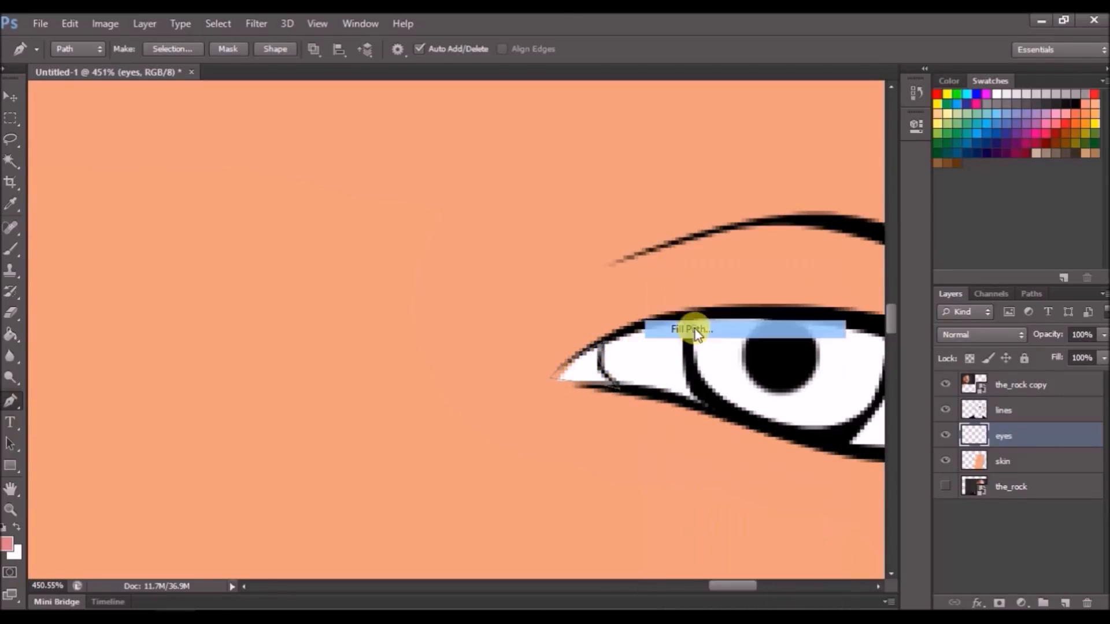
left_click(670, 163)
Set the foreground color to white and trace a closed path around the mouth opening with the Pen tool, following its black outline.
scroll(651, 211, "down", 5)
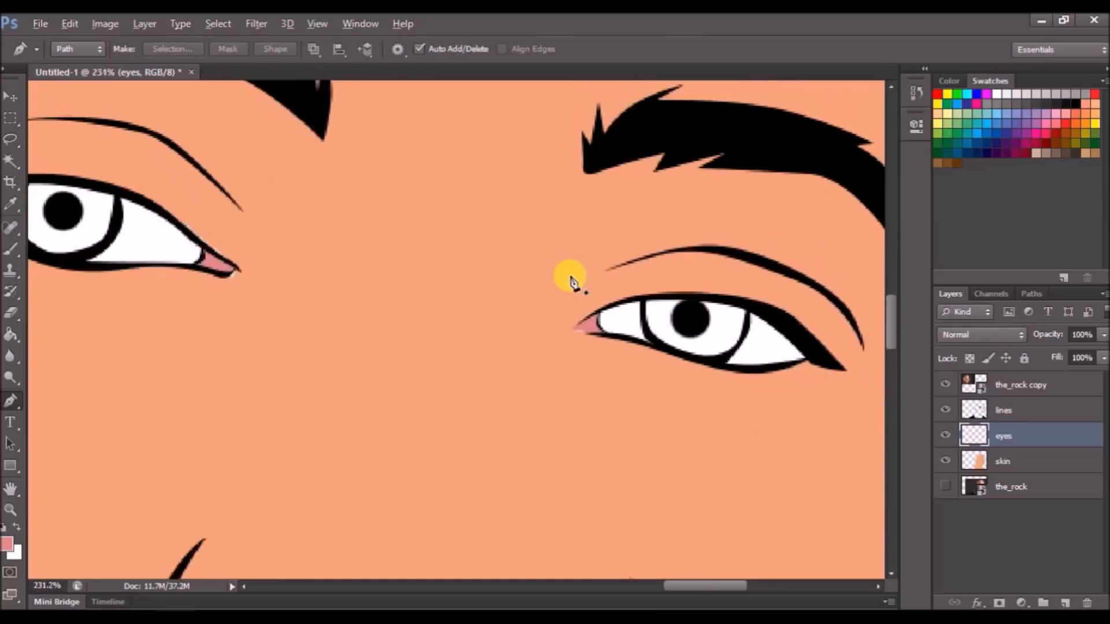
scroll(599, 352, "down", 5)
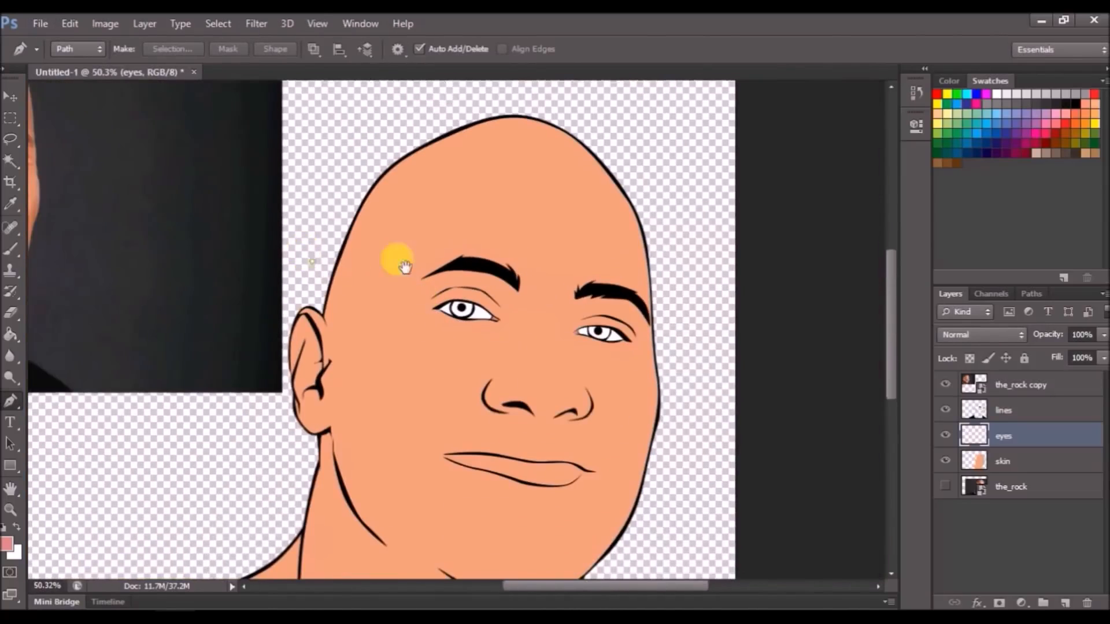
left_click_drag(404, 267, 295, 124)
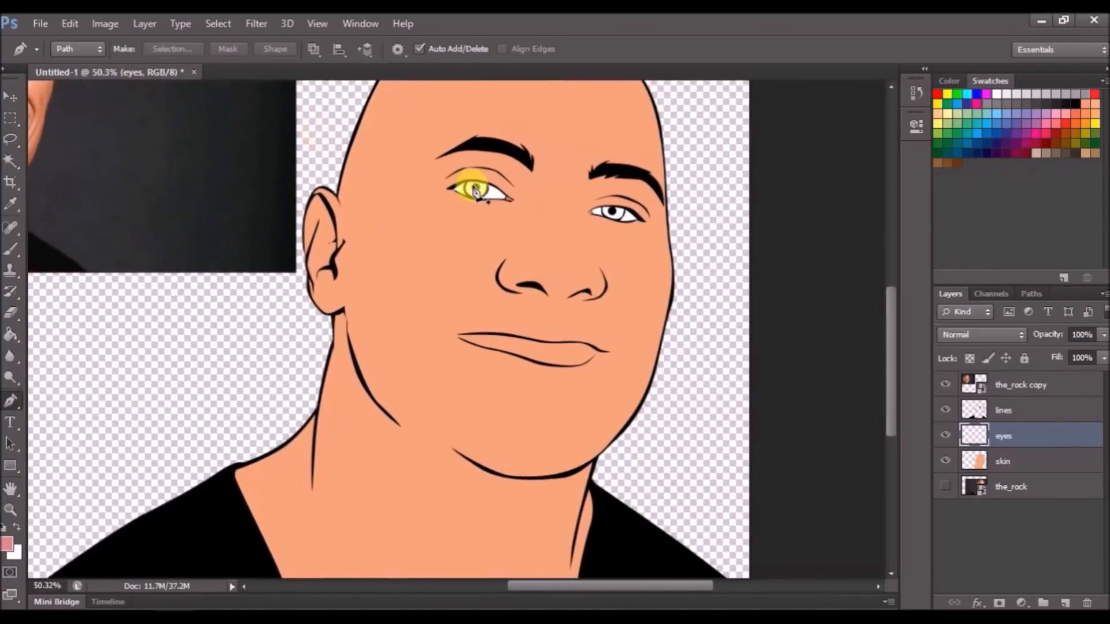
left_click(999, 95)
scroll(573, 359, "up", 15)
left_click(86, 338)
left_click(81, 330)
left_click(150, 319)
left_click_drag(315, 327, 346, 337)
left_click(395, 347)
left_click(453, 358)
left_click(540, 356)
left_click(620, 362)
left_click(669, 392)
left_click(617, 442)
left_click(500, 458)
left_click_drag(385, 433, 319, 413)
left_click(306, 407)
left_click_drag(237, 387, 218, 383)
left_click_drag(136, 364, 124, 356)
left_click(87, 338)
Fill the mouth path with the white foreground color.
right_click(237, 232)
left_click(278, 324)
left_click(648, 165)
Set up a 10 px Brush at 100% hardness and set the foreground color to dark brown #3f211a.
scroll(604, 167, "down", 11)
left_click_drag(603, 167, 591, 364)
left_click_drag(434, 322, 265, 334)
scroll(300, 320, "up", 7)
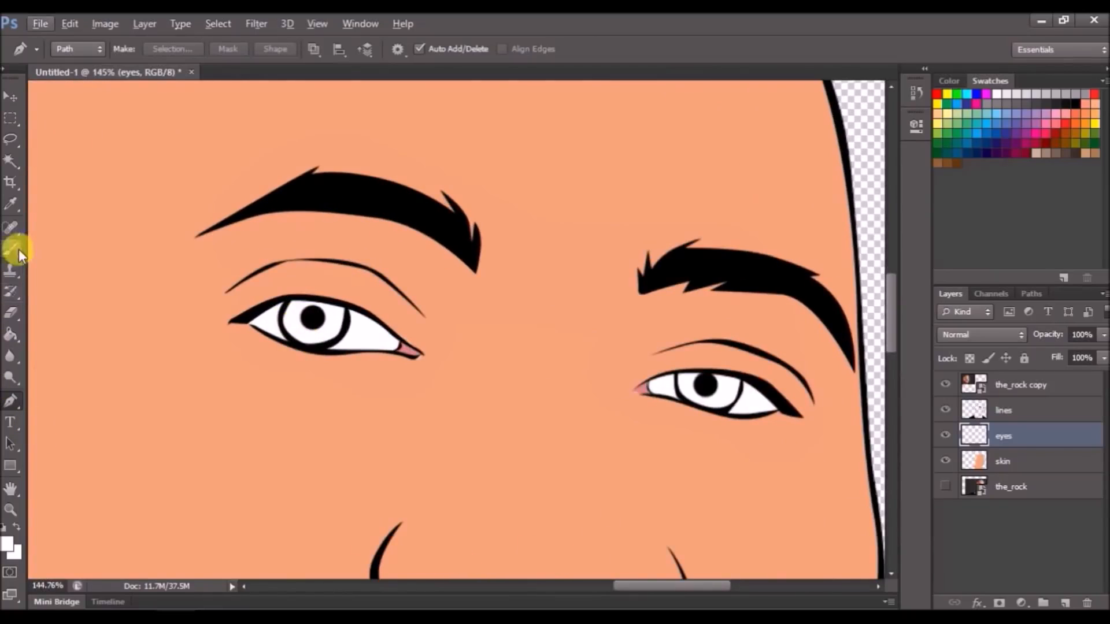
left_click(14, 257)
scroll(322, 314, "up", 6)
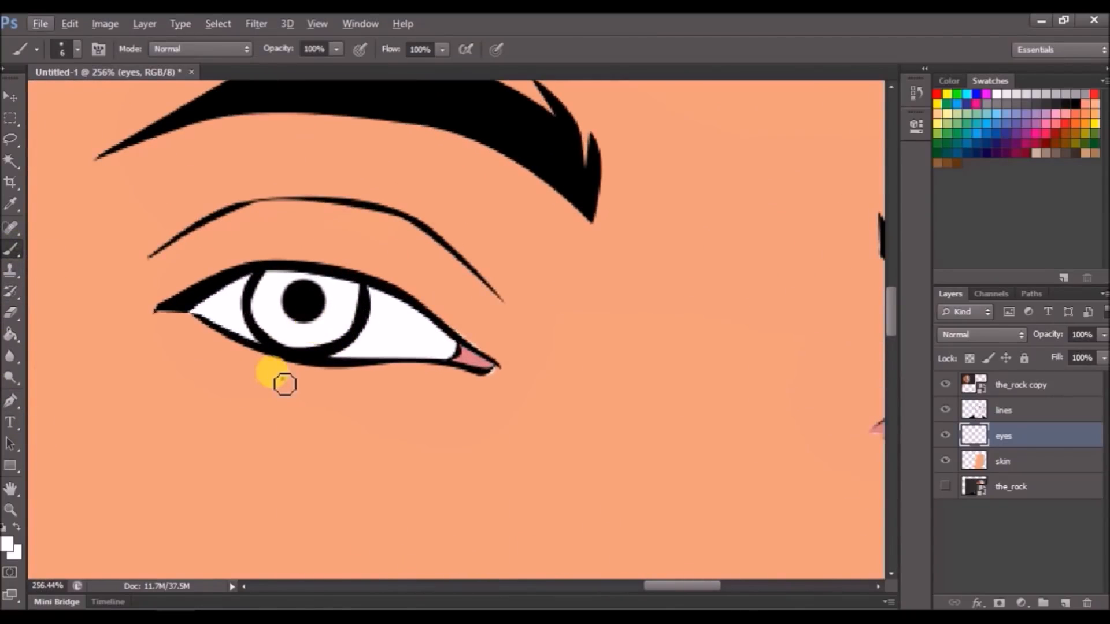
right_click(284, 384)
type("10")
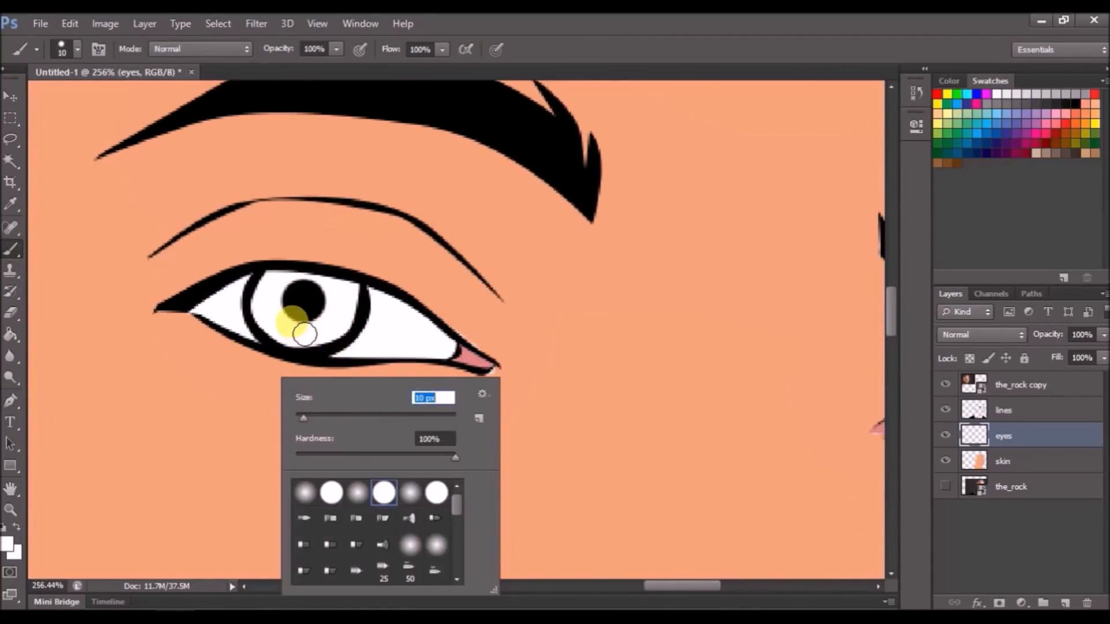
left_click(7, 543)
left_click(298, 450)
left_click_drag(542, 339, 567, 415)
left_click_drag(669, 473, 675, 467)
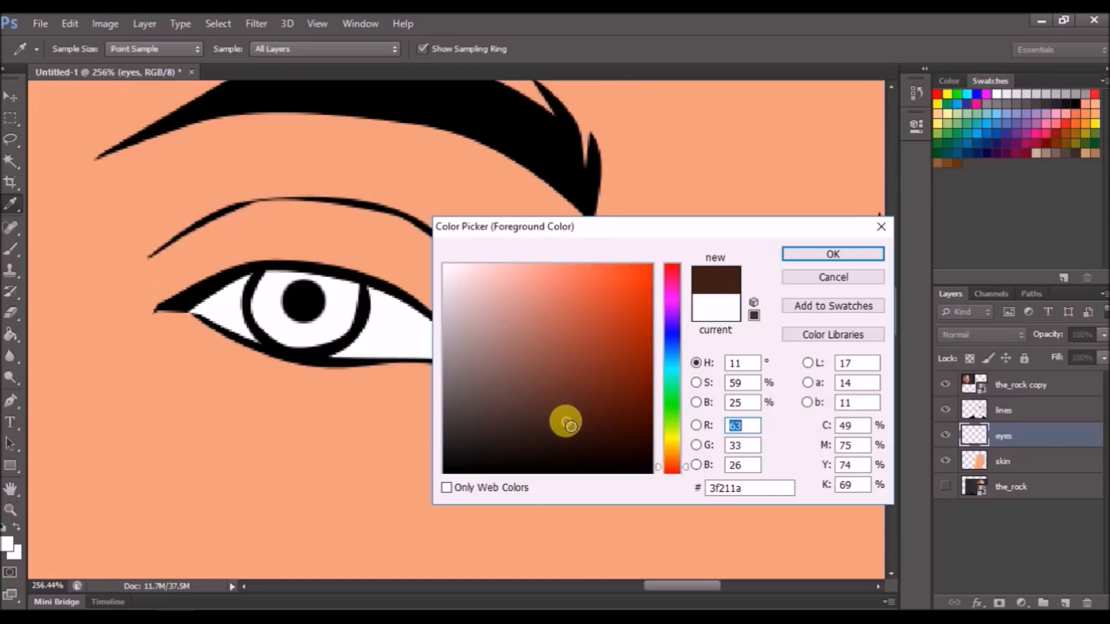
left_click(832, 254)
Paint the left-hand eye's iris dark brown around the pupil, enlarging the brush to 22 px.
key("b")
left_click_drag(297, 291, 287, 327)
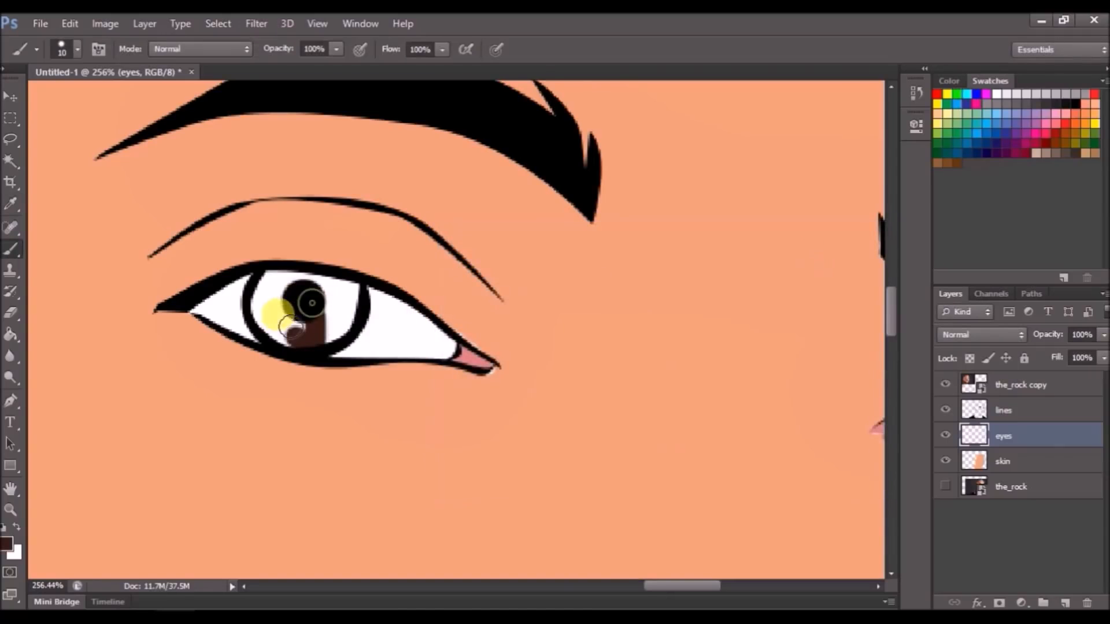
right_click(301, 315)
left_click(339, 351)
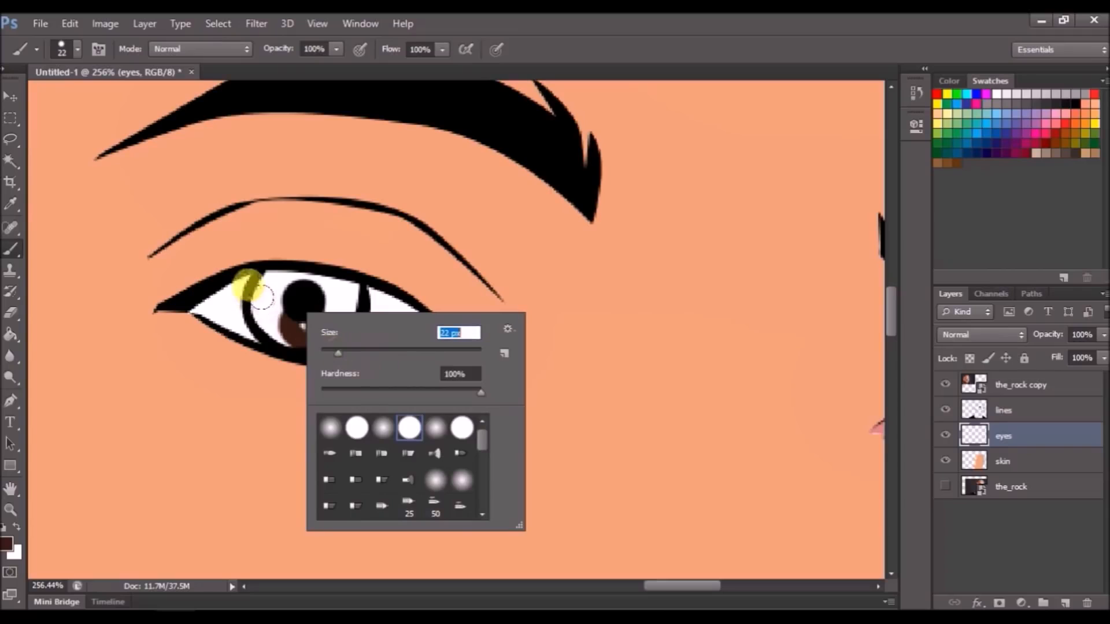
left_click(263, 280)
left_click_drag(263, 282, 259, 303)
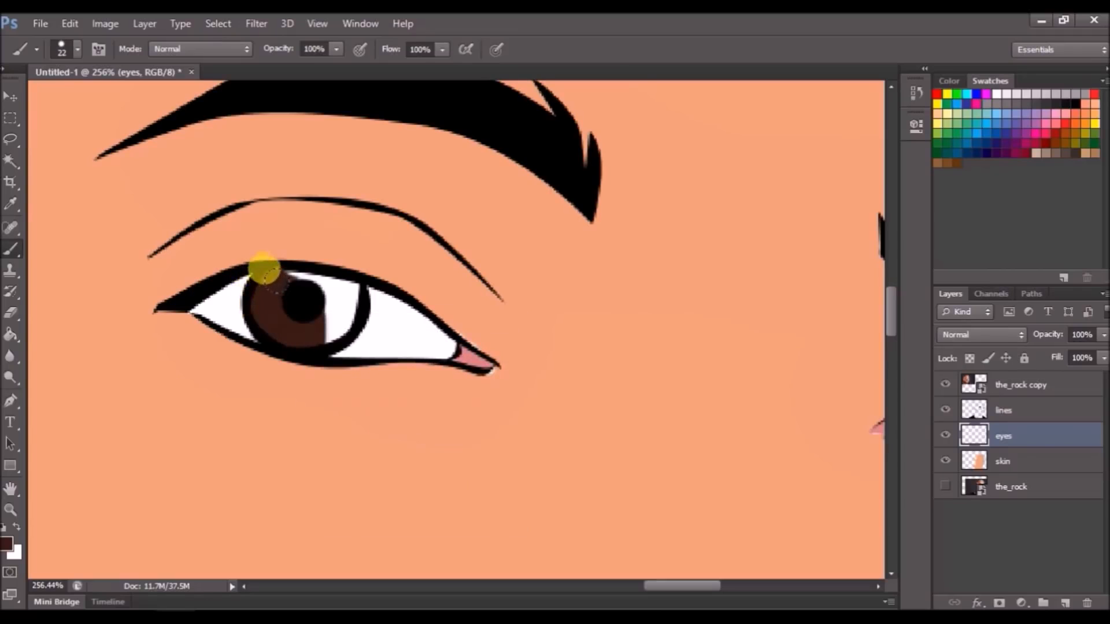
mouse_move(280, 263)
left_mouse_down()
mouse_move(335, 284)
mouse_move(337, 298)
mouse_move(303, 323)
left_mouse_up()
Paint the right-hand eye's iris dark brown around the pupil, reducing the brush to 14 px for its edge.
mouse_move(638, 362)
left_mouse_down()
mouse_move(552, 369)
mouse_move(517, 357)
left_mouse_up()
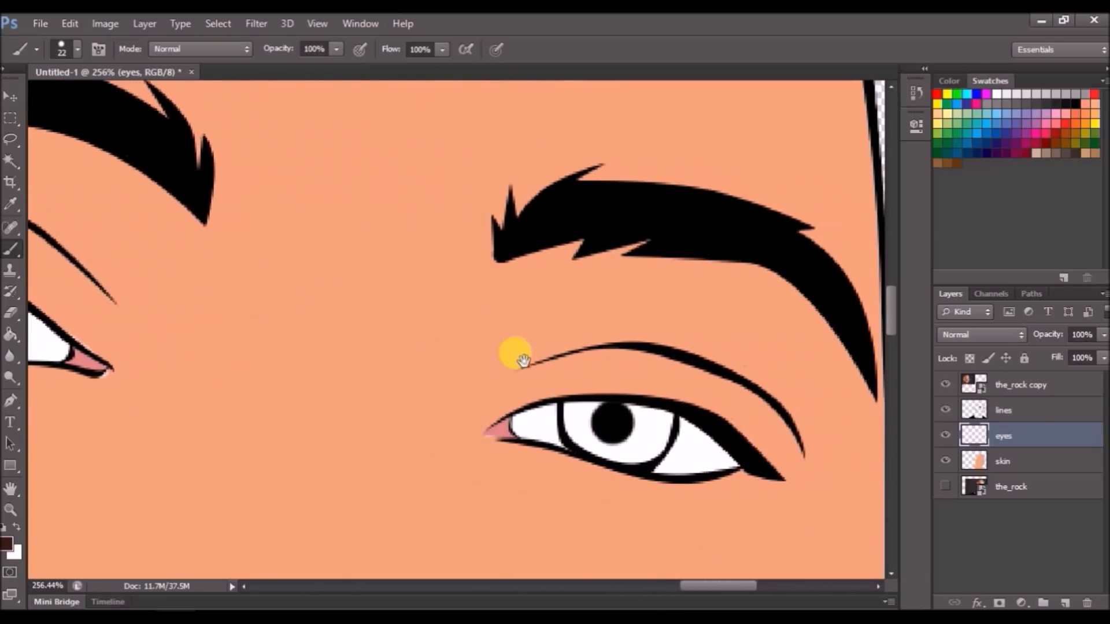
mouse_move(581, 418)
left_mouse_down()
mouse_move(655, 423)
mouse_move(632, 399)
mouse_move(604, 424)
mouse_move(563, 408)
left_mouse_up()
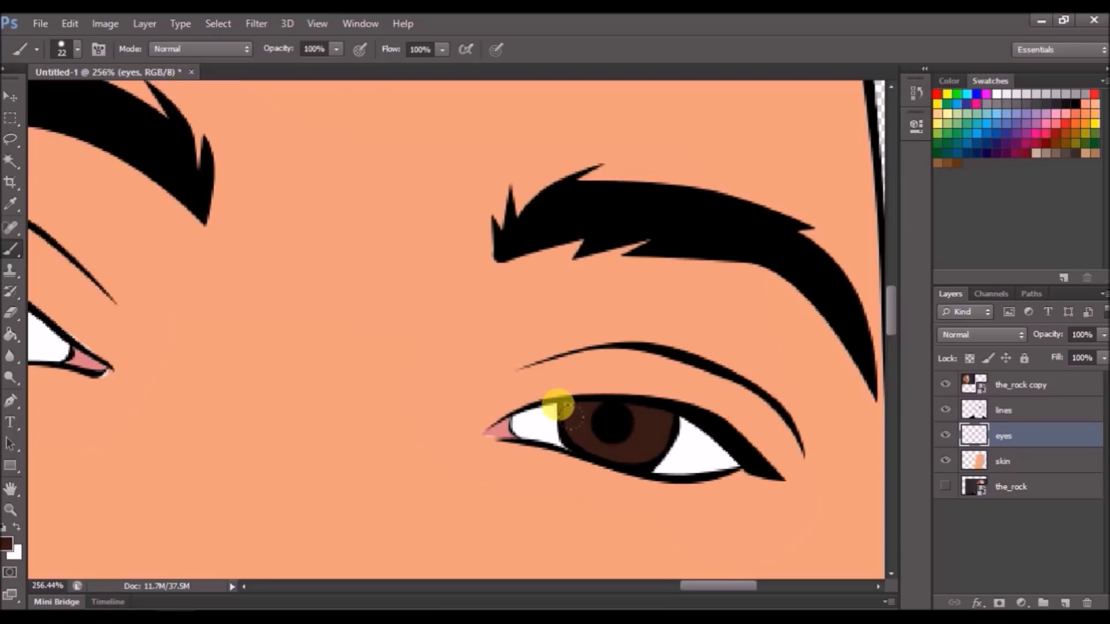
right_click(601, 405)
left_click_drag(654, 431, 647, 431)
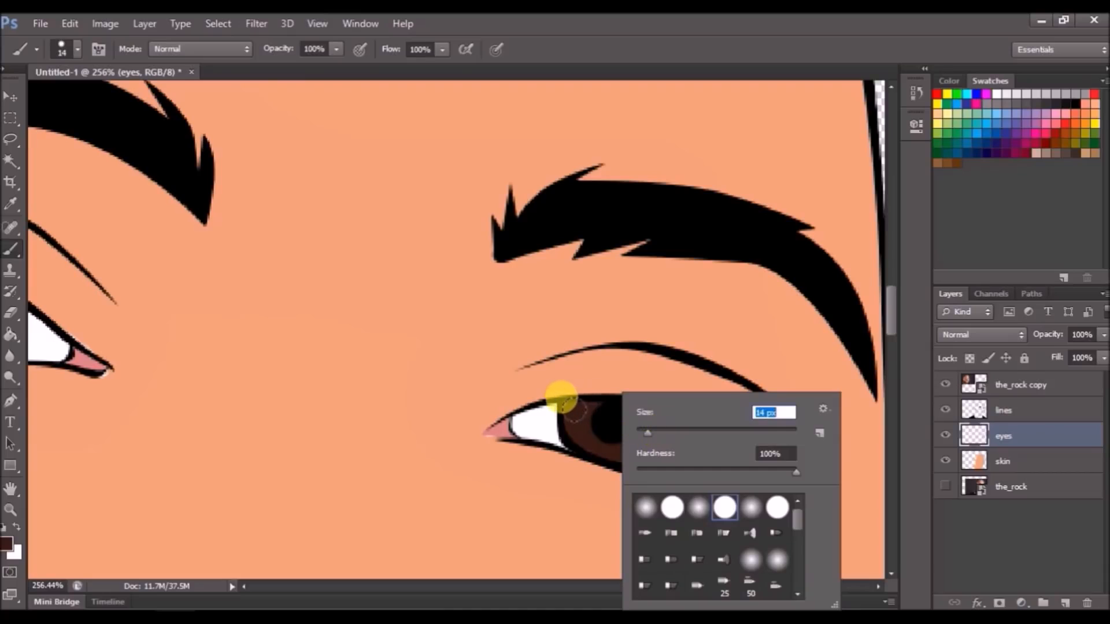
left_click(572, 409)
Set the foreground color to lighter brown #6a3d32 and trace a closed highlight path over the lower part of the left-hand iris.
left_click_drag(442, 388, 736, 409)
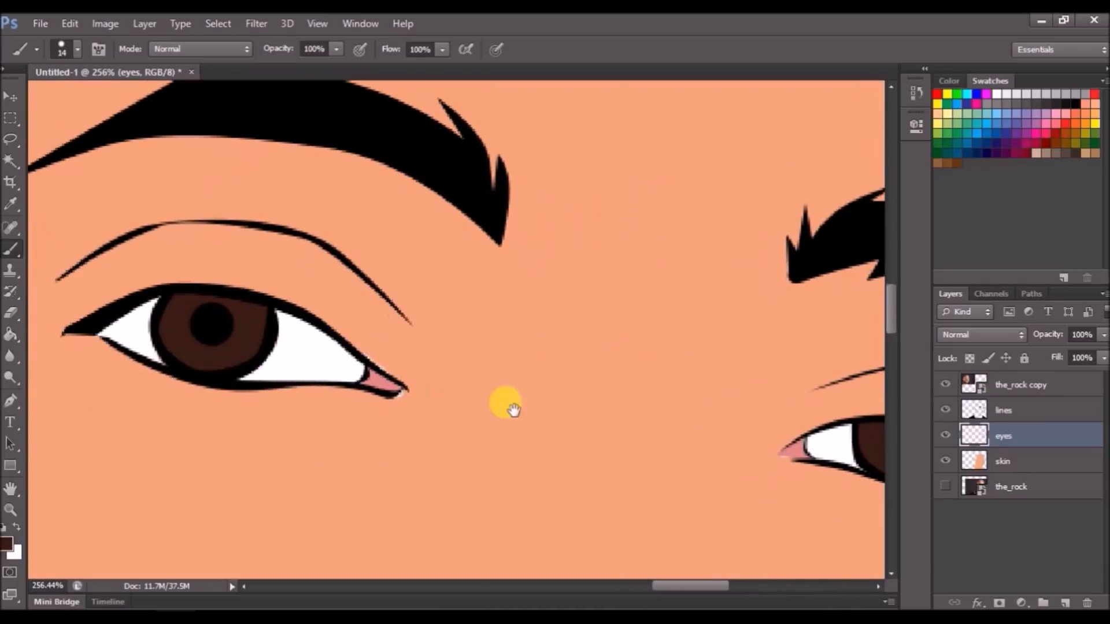
left_click(9, 544)
left_click(553, 386)
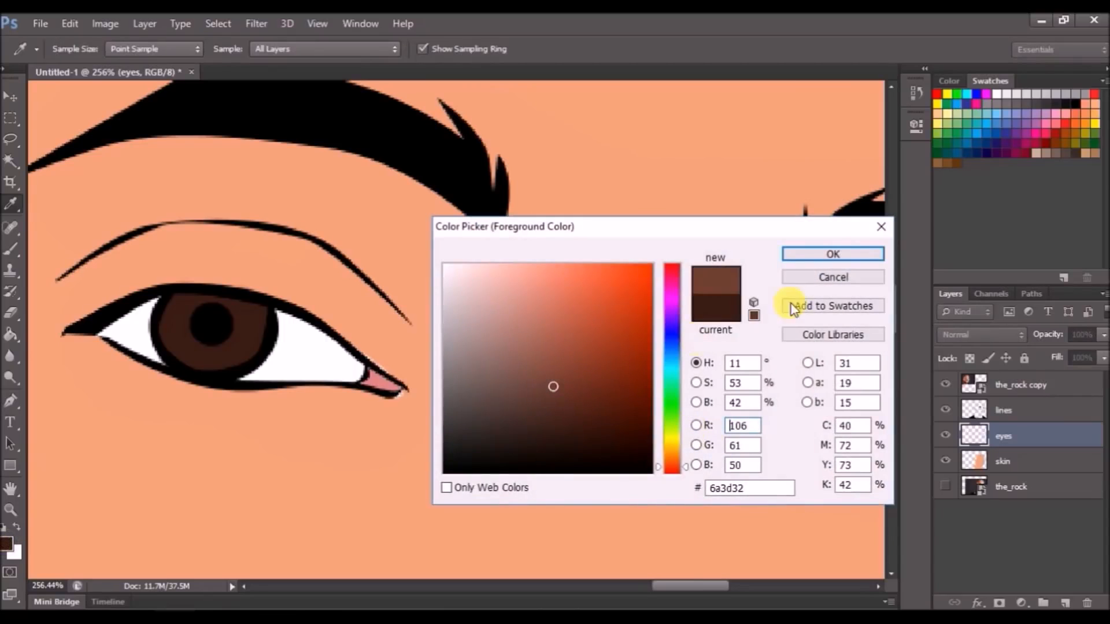
left_click(808, 263)
left_click(10, 401)
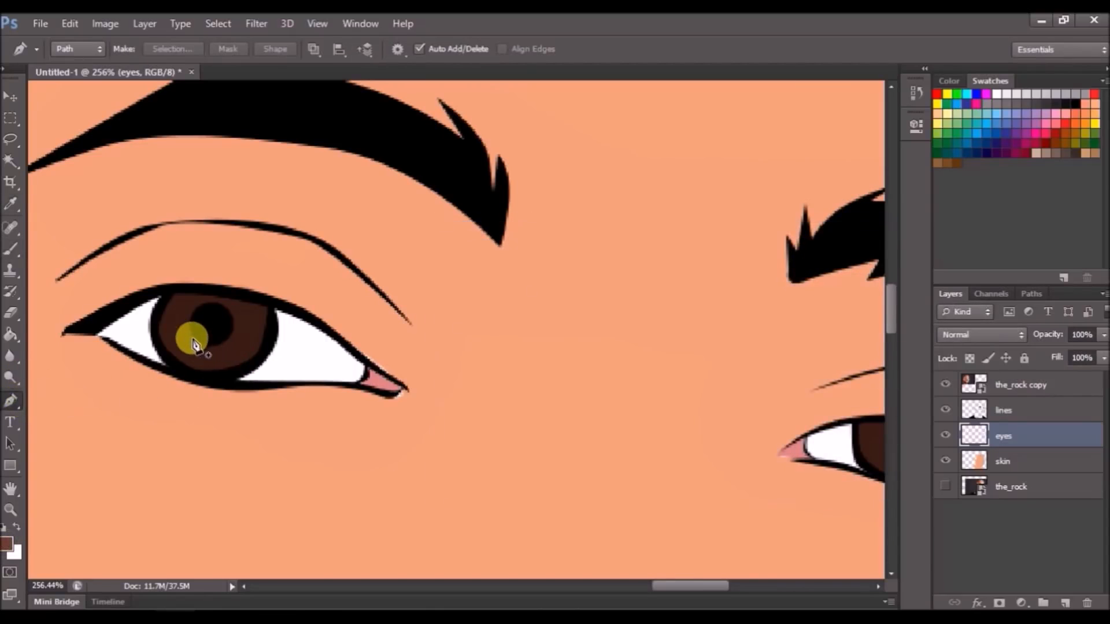
left_click_drag(181, 360, 196, 378)
left_click(211, 376)
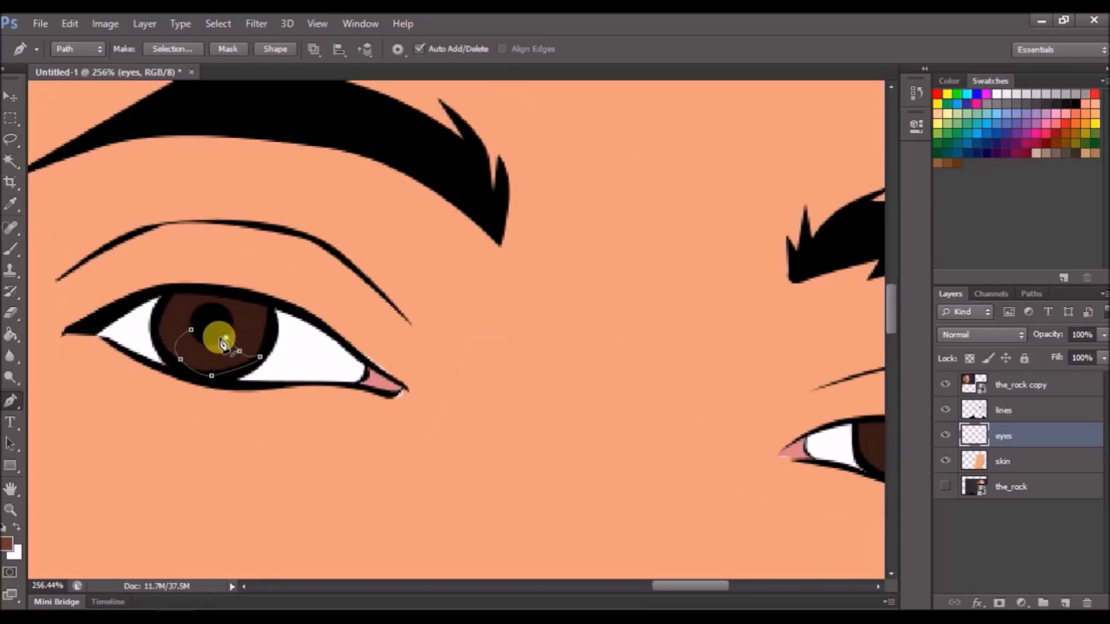
left_click(190, 329)
Trace a matching closed path over the lower right-hand iris and fill both iris highlight paths with the lighter brown foreground color.
left_click_drag(623, 404, 520, 356)
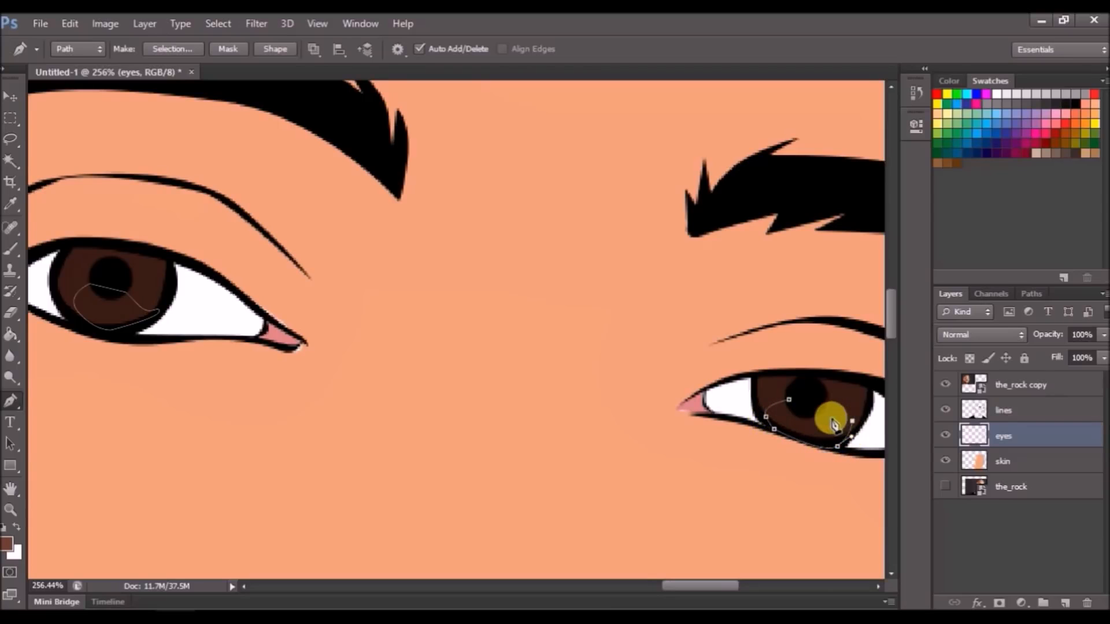
right_click(718, 341)
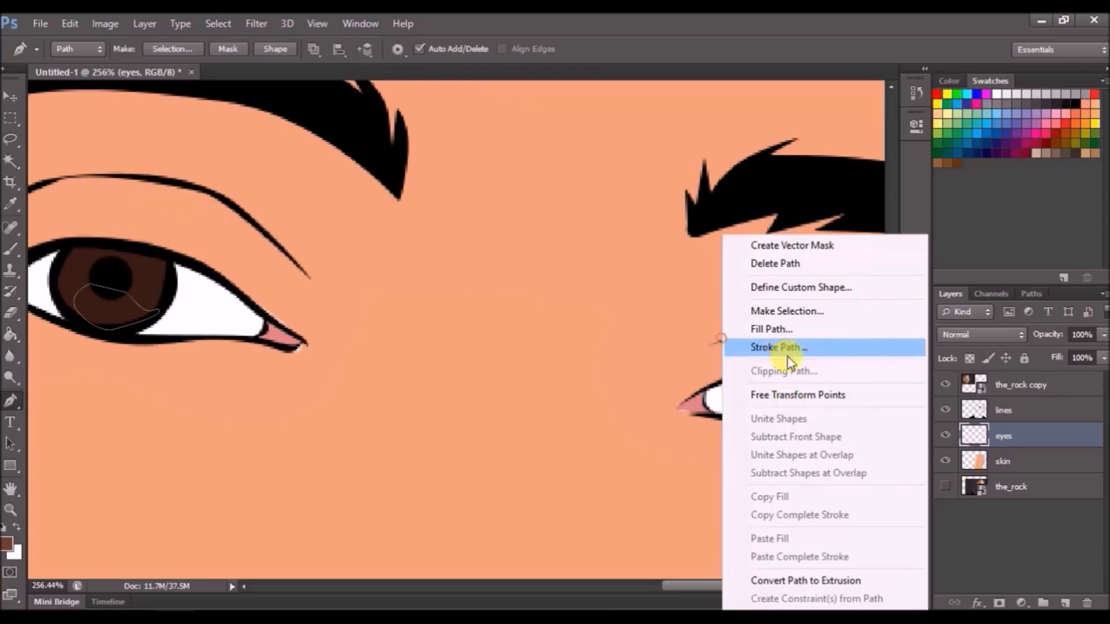
left_click(774, 326)
left_click(666, 159)
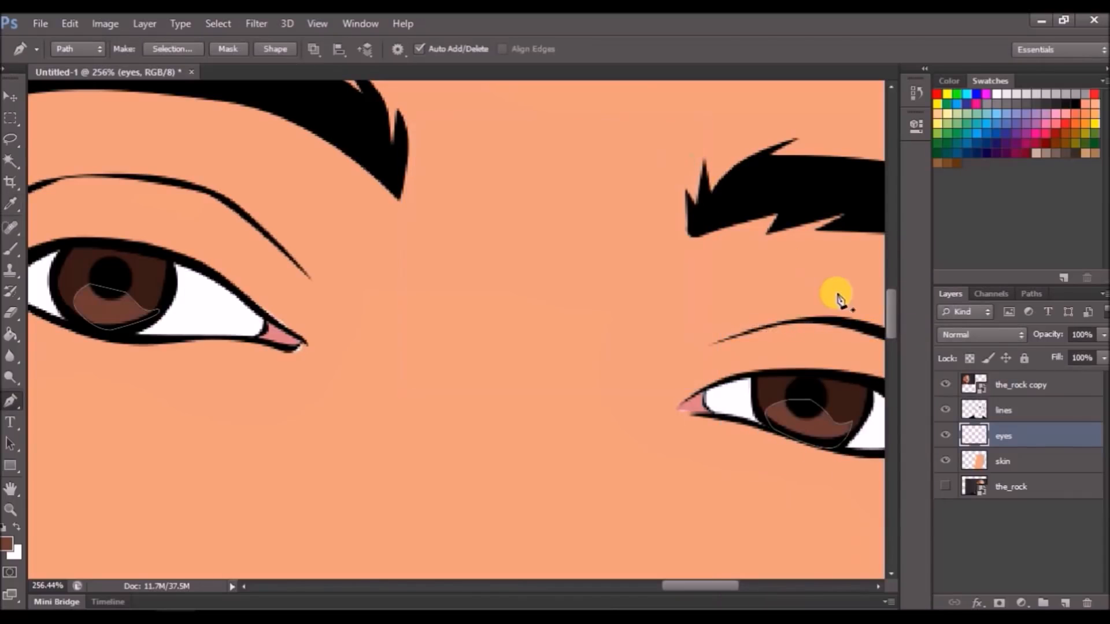
Add a new layer named lips above the eyes layer.
scroll(688, 312, "down", 5)
scroll(691, 324, "down", 4)
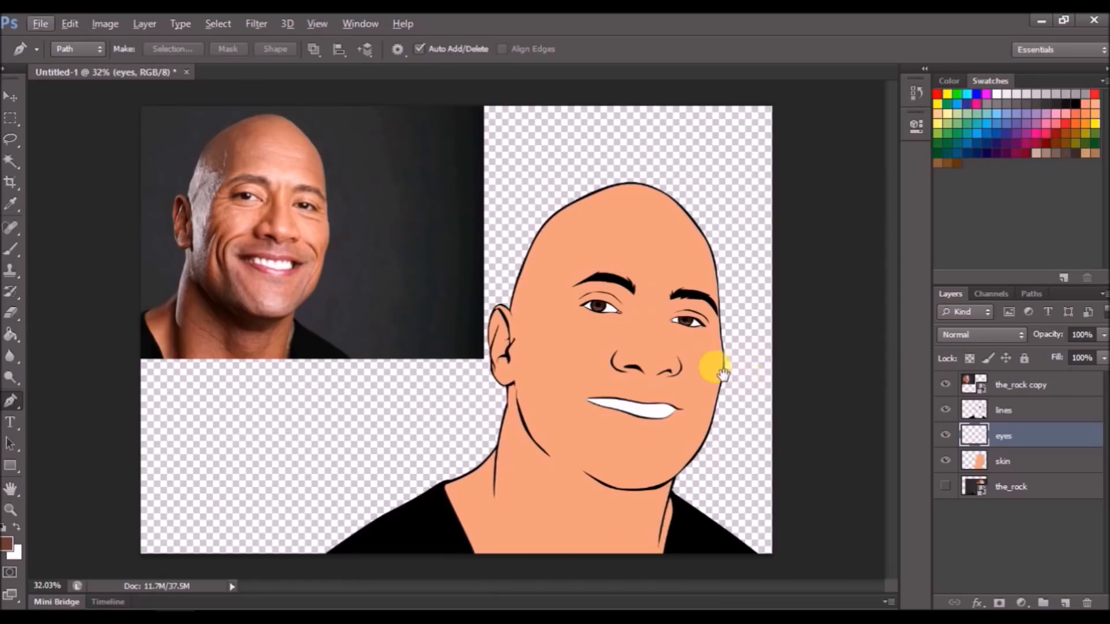
left_click(1064, 603)
double_click(1005, 434)
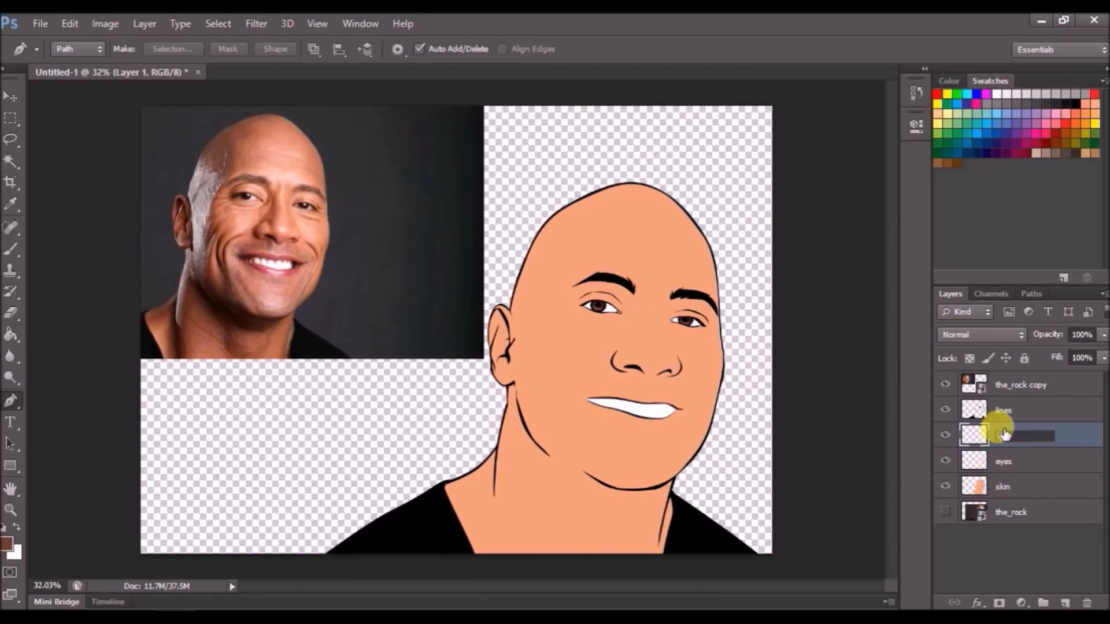
type("lips")
key("Return")
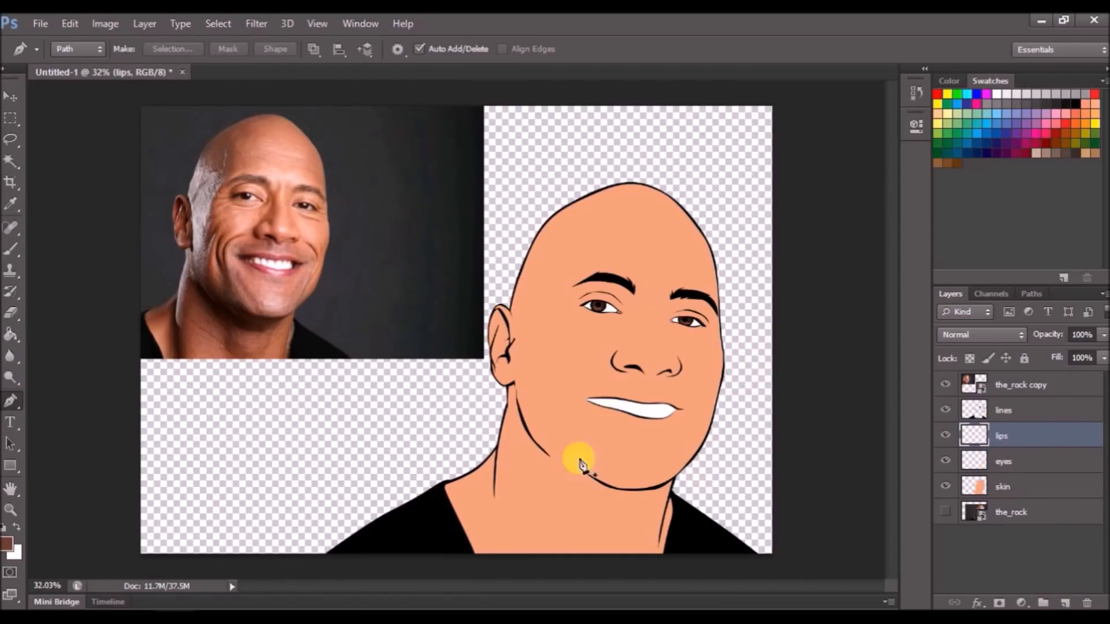
Set the foreground color to muted red #bf5561, based on the lip color sampled from the reference photo.
left_click(8, 542)
left_click(290, 267)
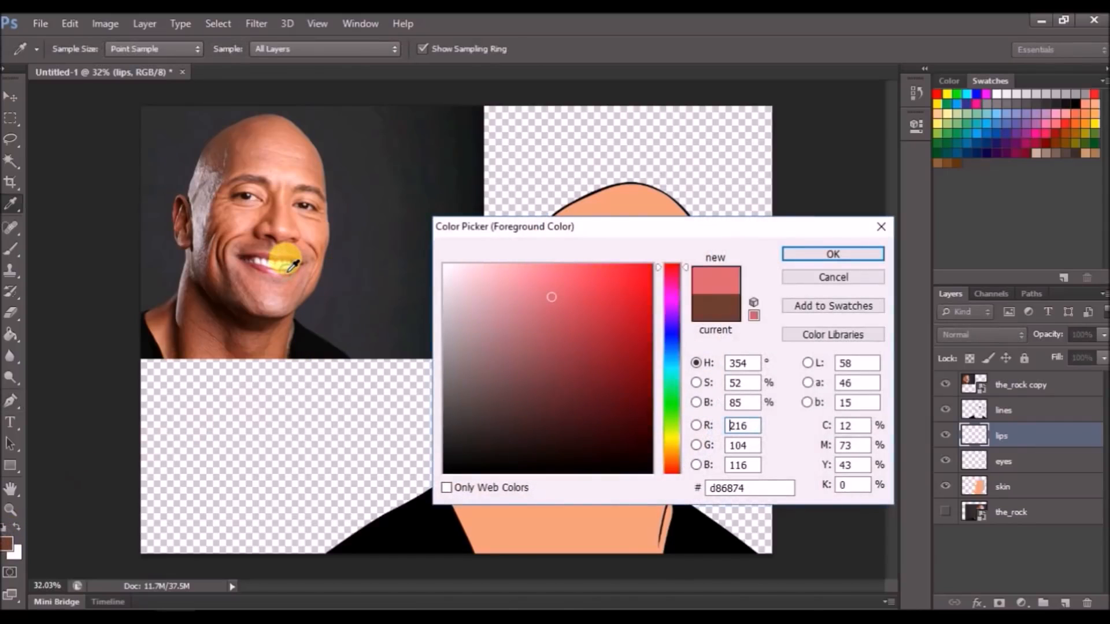
left_click_drag(560, 304, 558, 319)
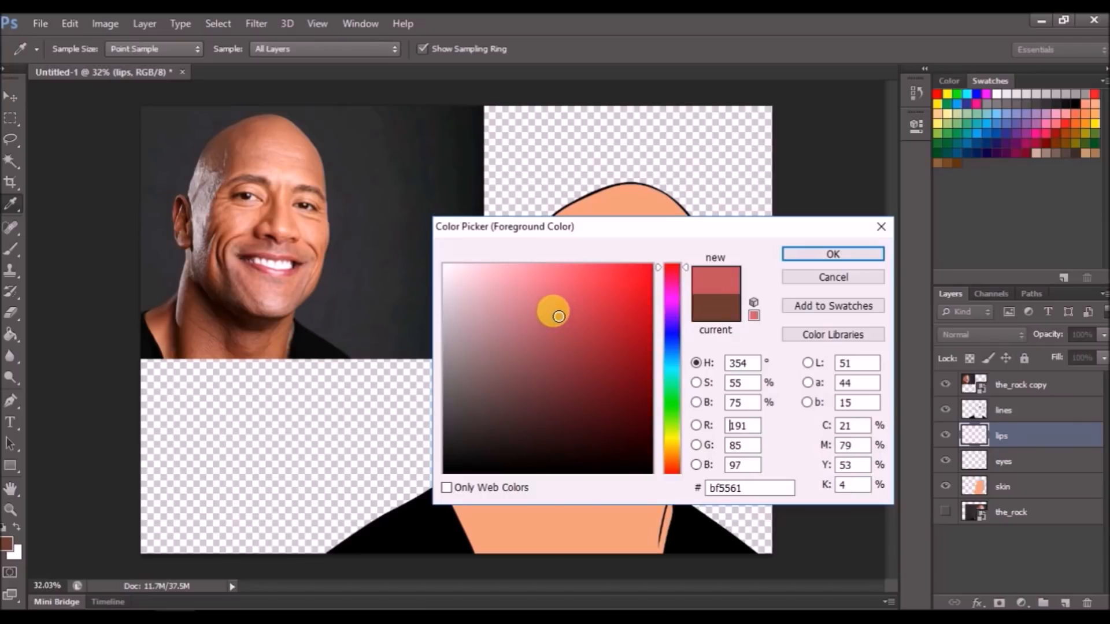
left_click(830, 254)
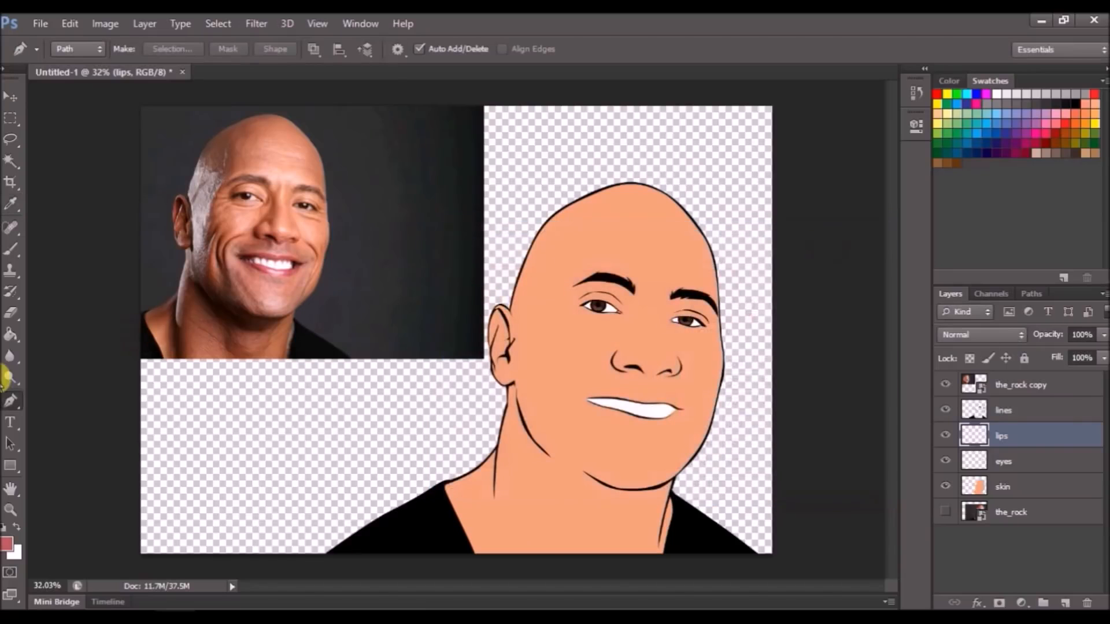
Hide the skin layer and show the the_rock photo layer to expose the mouth for tracing.
left_click(945, 488)
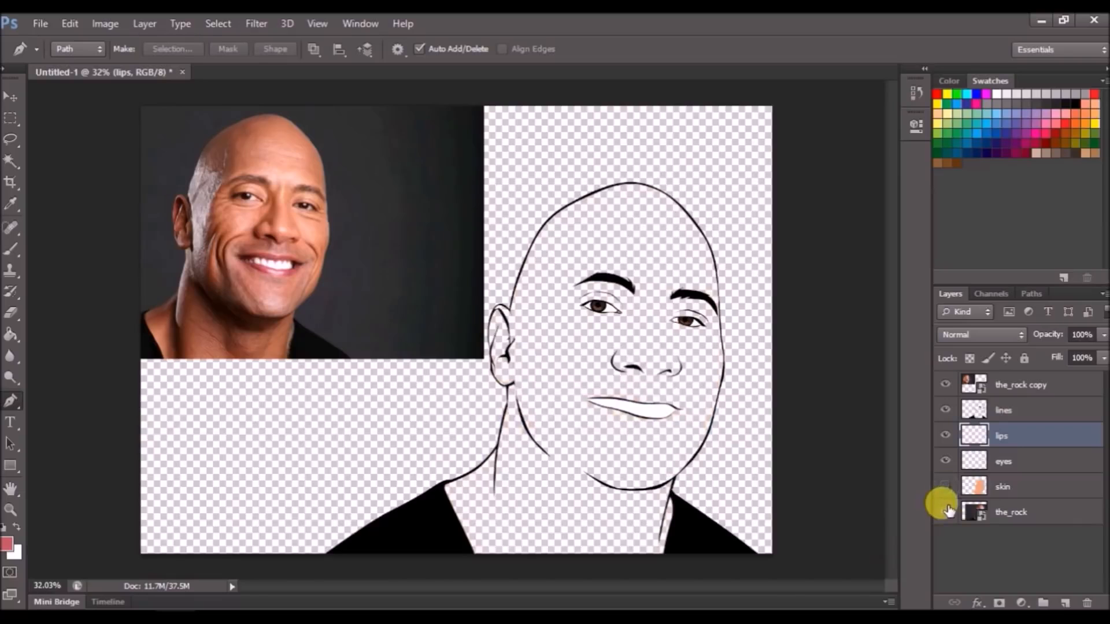
left_click(945, 511)
scroll(719, 431, "up", 5)
scroll(728, 429, "up", 4)
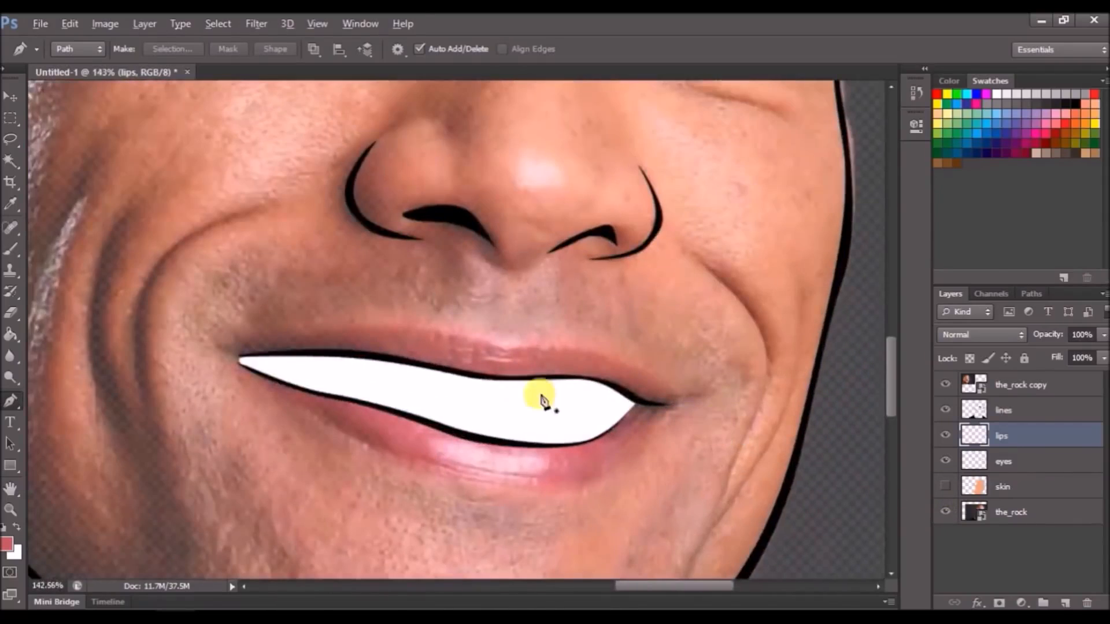
Trace a closed Pen path around the outer contour of both lips, following the photo.
left_click(96, 342)
left_click_drag(391, 320, 443, 331)
key("ctrl+z")
left_click_drag(534, 349, 585, 345)
left_click(669, 367)
left_click(741, 424)
left_click(678, 484)
left_click_drag(503, 546, 393, 537)
left_click_drag(245, 468, 204, 433)
left_click(84, 370)
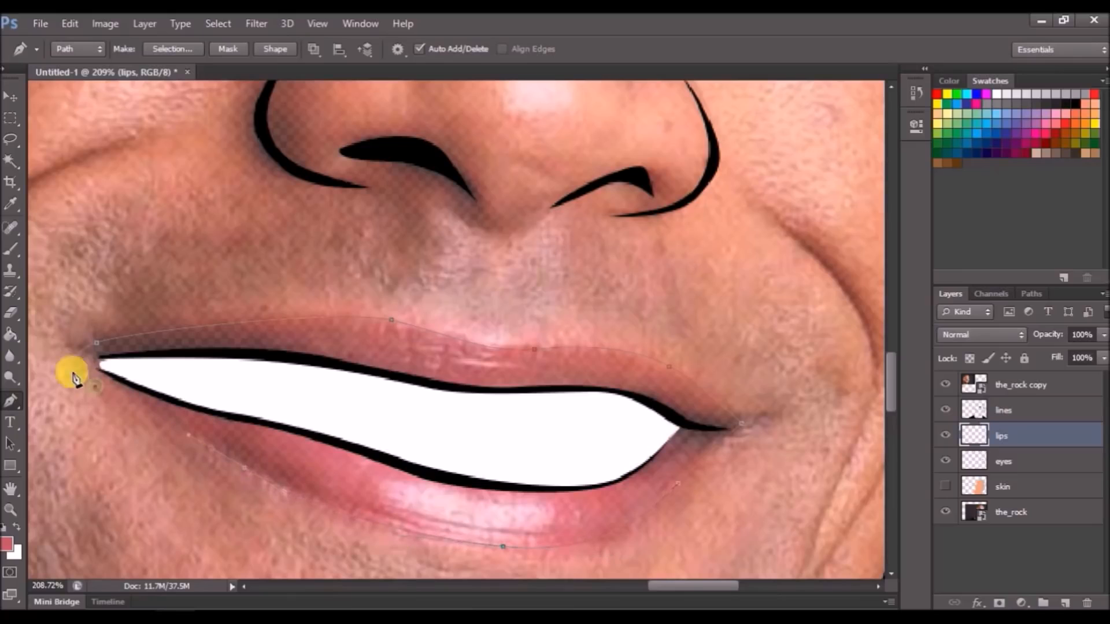
left_click(96, 342)
Trace a second closed path along the inner edge of the lips, following the black line around the teeth.
scroll(189, 307, "up", 3)
left_click(111, 338)
left_click(55, 311)
left_click(52, 290)
left_click(149, 283)
left_click_drag(408, 306, 429, 316)
left_click(541, 331)
left_click(626, 332)
left_click(759, 337)
left_click(824, 379)
left_click(776, 425)
left_click(655, 467)
left_click(574, 464)
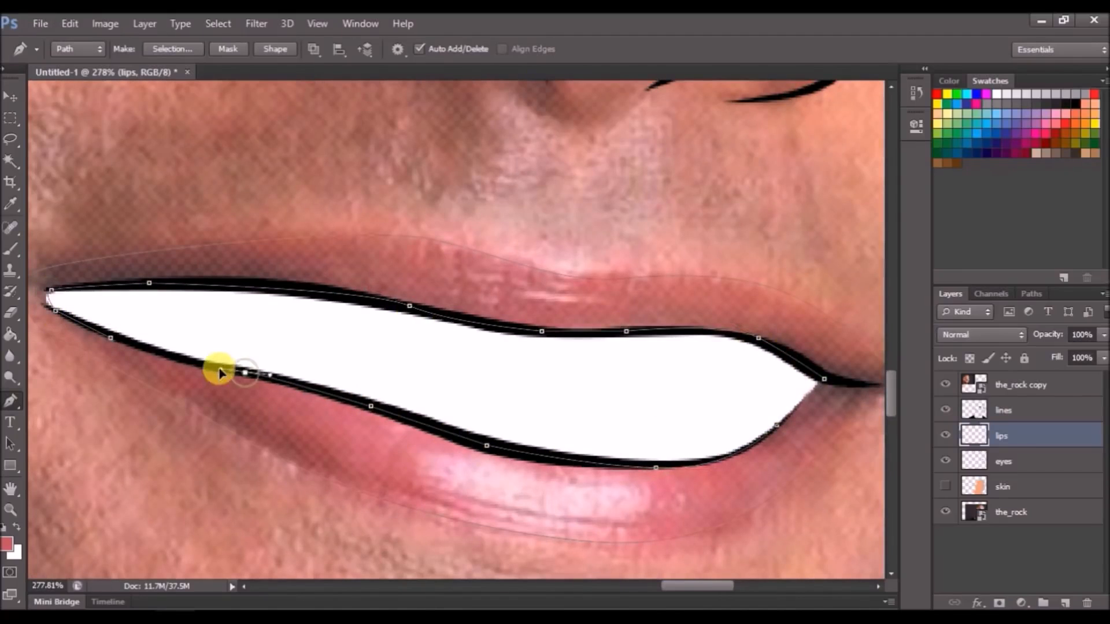
Show the skin layer and fill the lip paths with the foreground color on the lips layer.
scroll(331, 351, "down", 5)
left_click(945, 486)
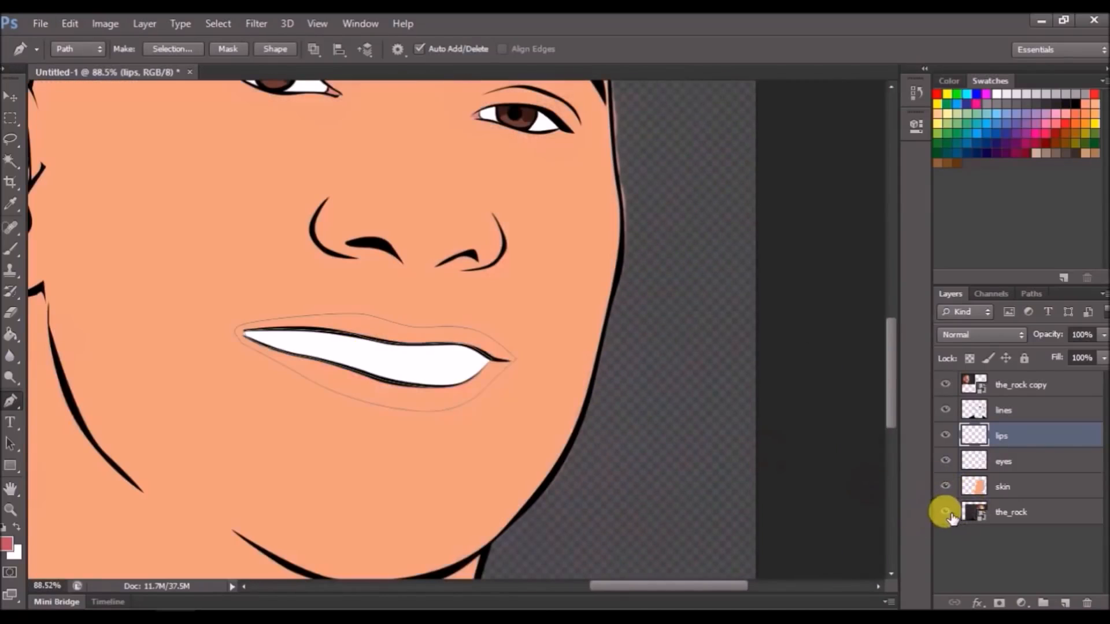
right_click(397, 234)
left_click(449, 329)
left_click(662, 160)
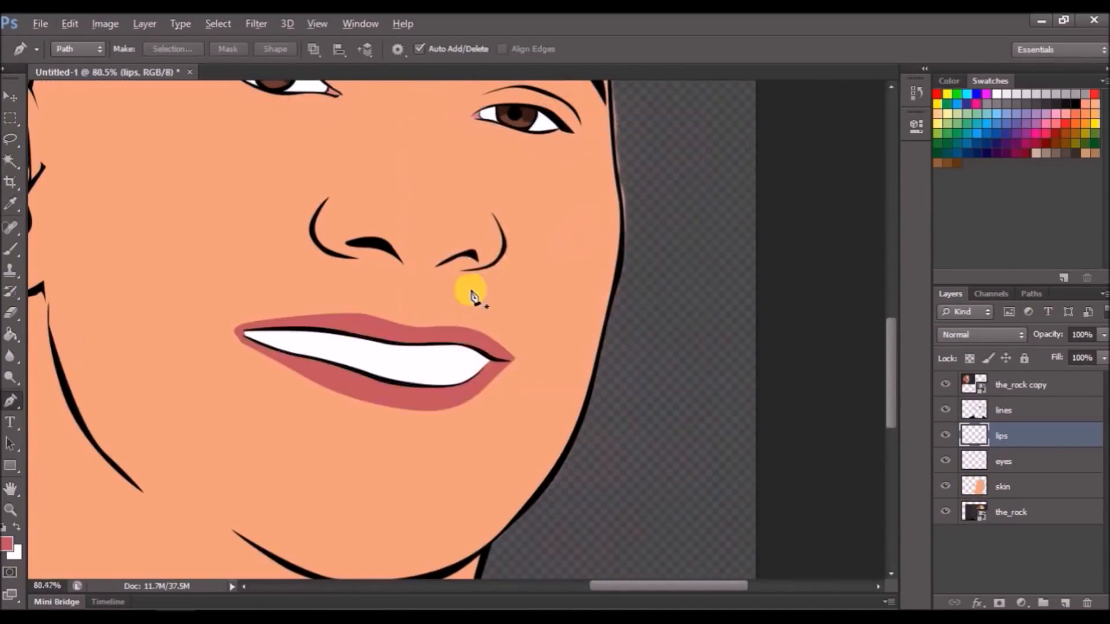
Add a new layer above lips and set the foreground color to darker red #8e3942.
scroll(428, 295, "down", 5)
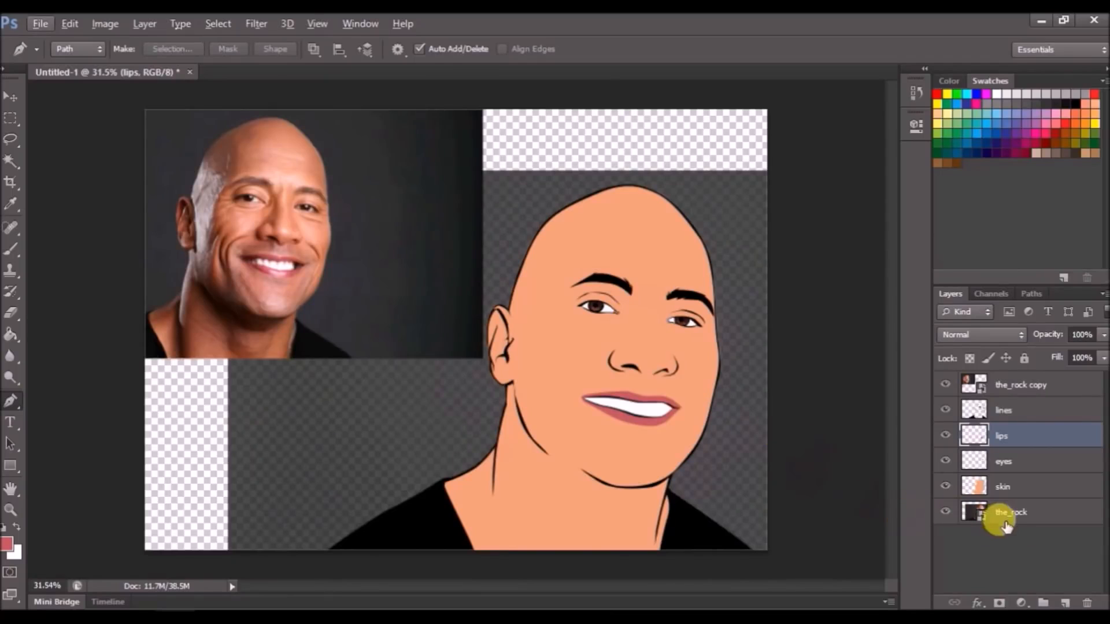
left_click(1065, 603)
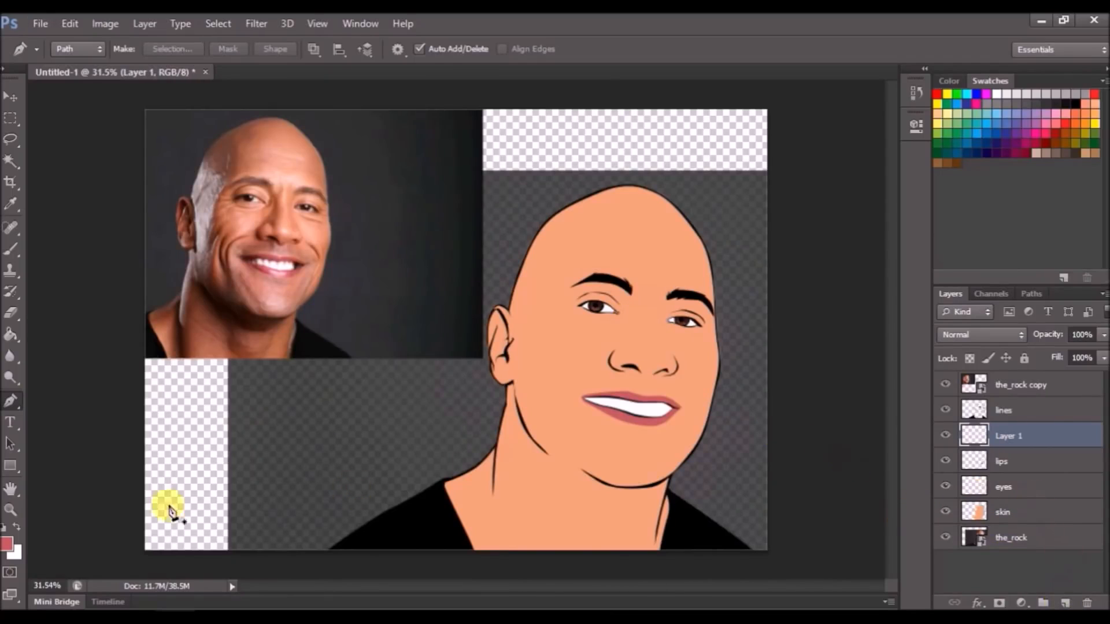
left_click(9, 546)
left_click_drag(552, 310, 567, 357)
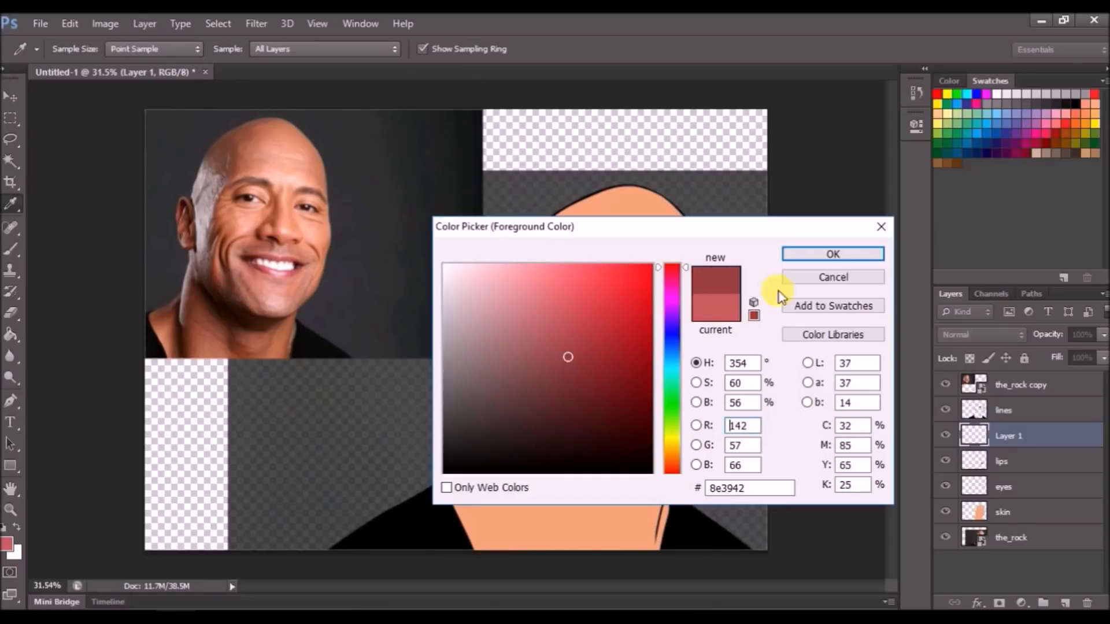
left_click(827, 254)
Trace a closed shadow path over the lower part of the upper lip, returning across the teeth.
scroll(583, 365, "up", 3)
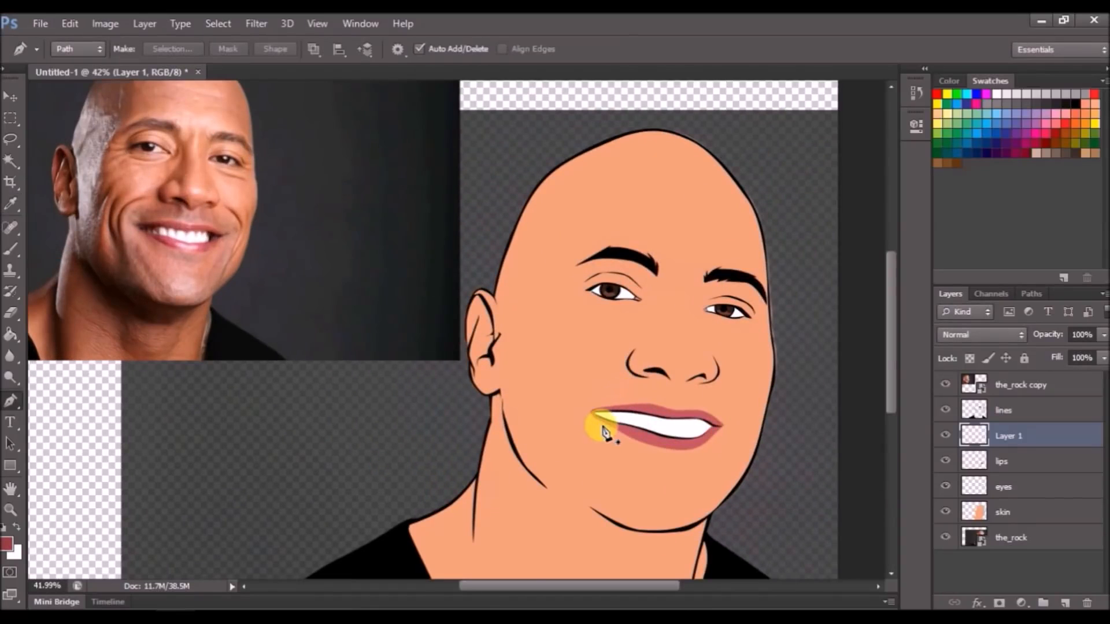
scroll(604, 433, "up", 4)
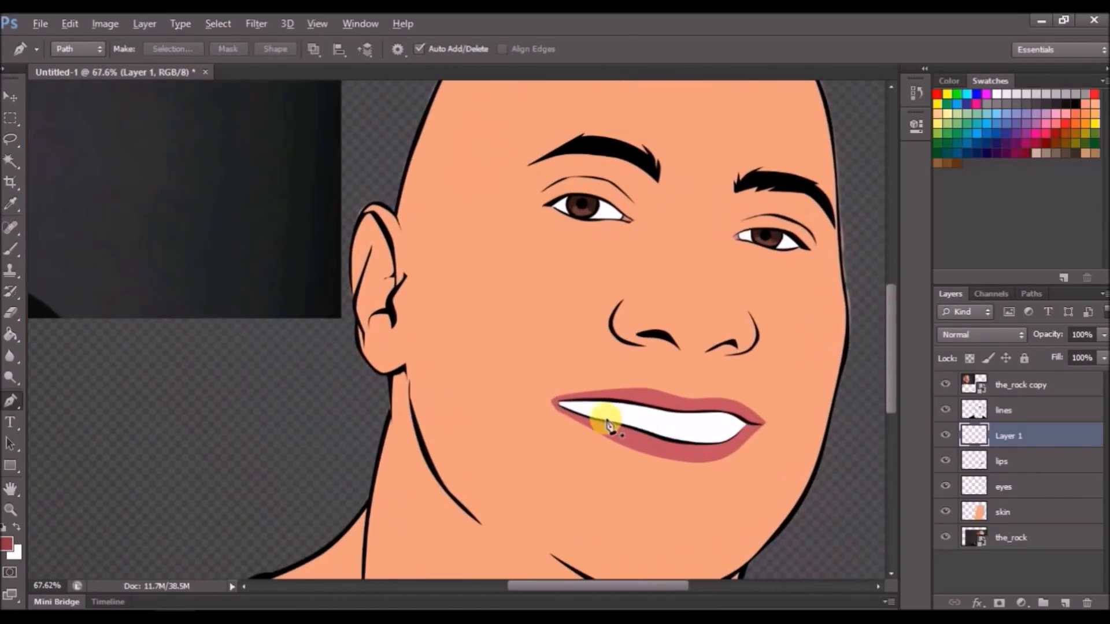
left_click(543, 399)
left_click_drag(642, 409, 646, 408)
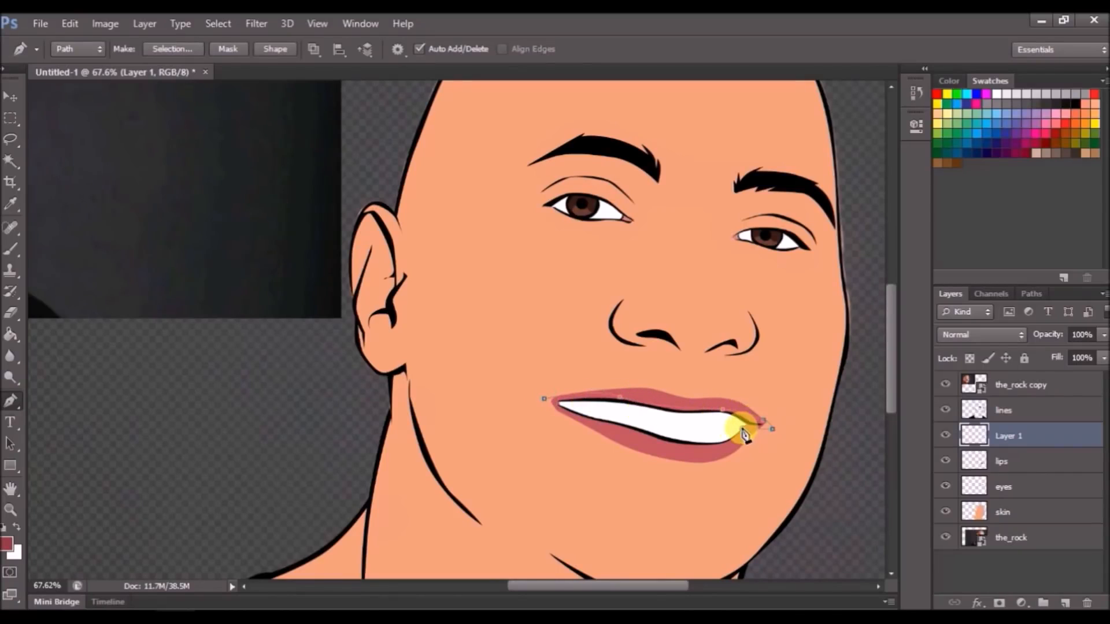
left_click(668, 424)
left_click(577, 405)
left_click(546, 404)
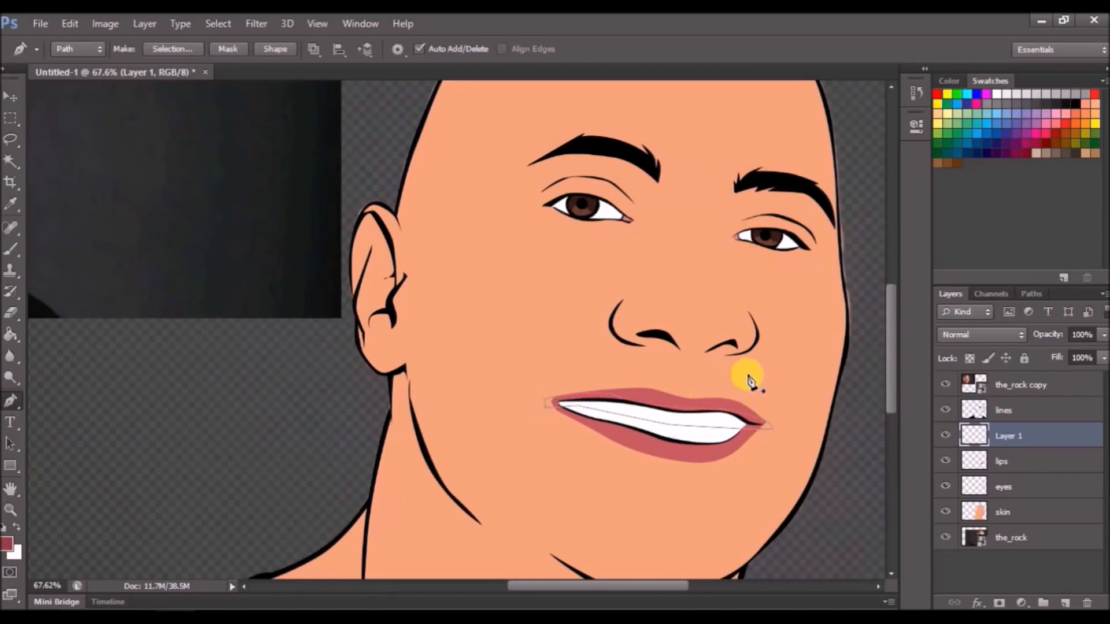
Fill the upper-lip shadow path with the foreground color at 100% opacity and clip its layer to the lips layer.
scroll(745, 399, "up", 3)
right_click(729, 352)
left_click(778, 328)
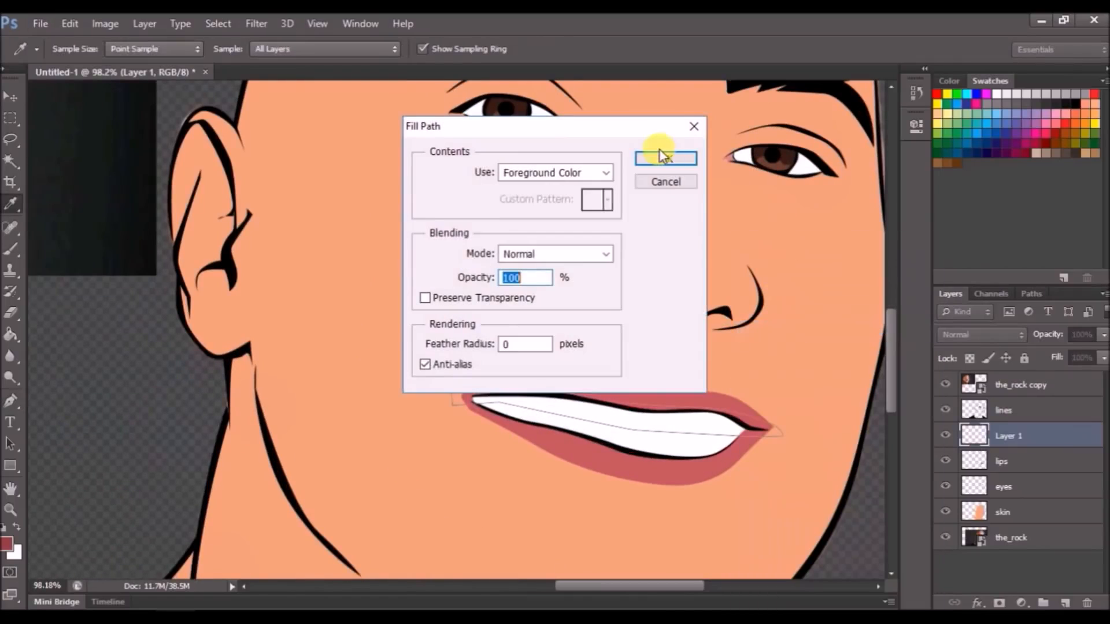
left_click(662, 154)
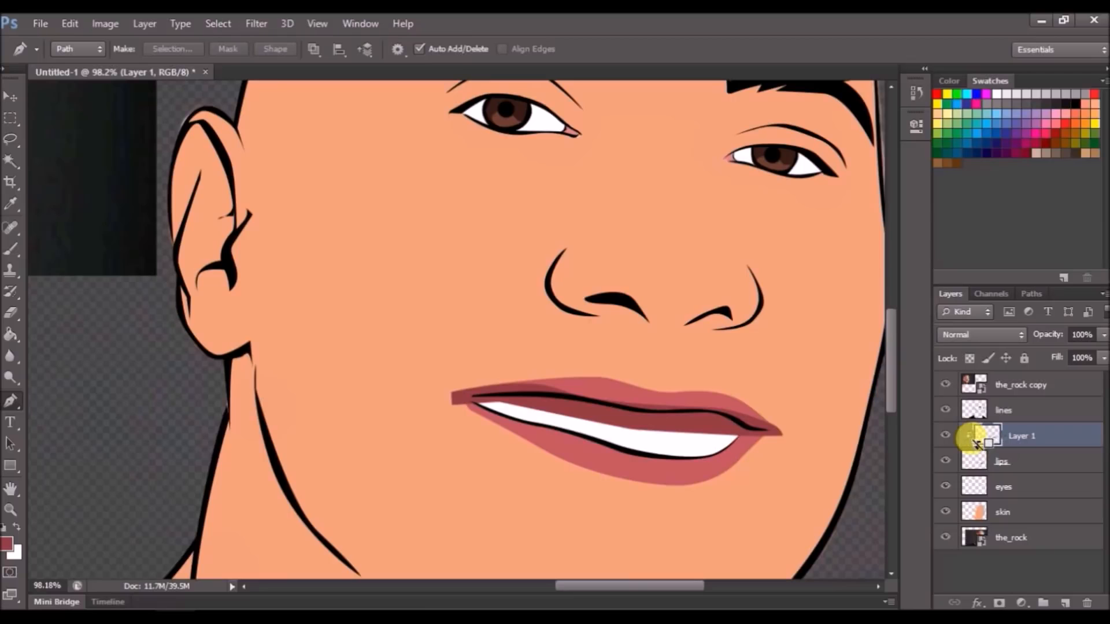
left_click(974, 442, "alt")
Set the foreground color to light pink #dd828c, starting from the lip color sampled from the illustration.
scroll(816, 404, "down", 3)
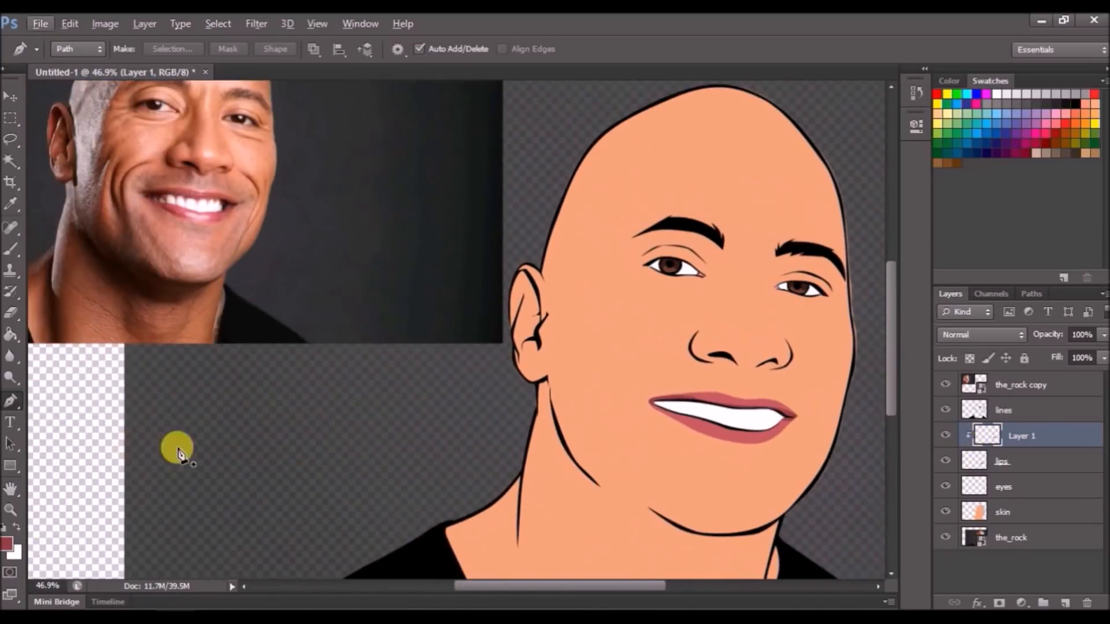
left_click(7, 543)
left_click_drag(693, 231, 666, 76)
left_click(719, 416)
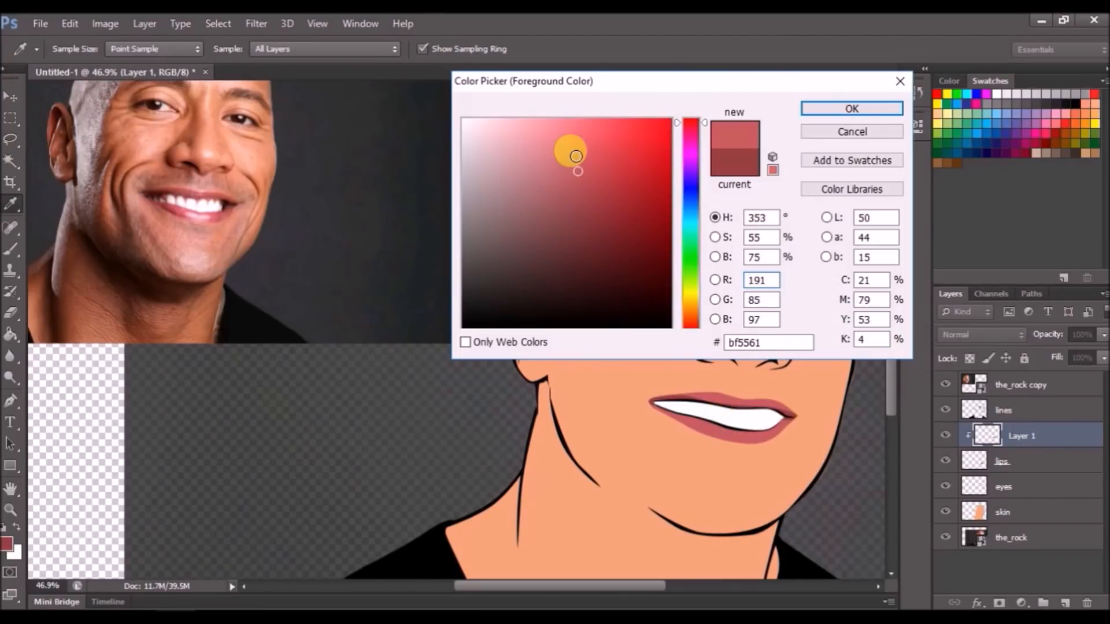
left_click_drag(569, 153, 548, 146)
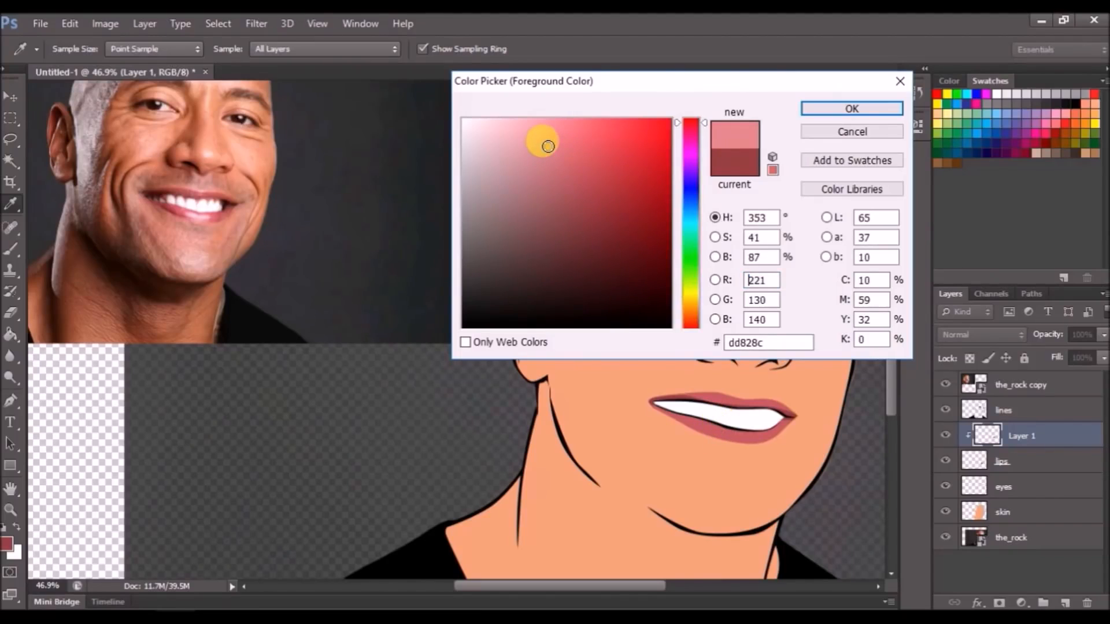
left_click(871, 113)
Hide the skin and lips layers, and duplicate the the_rock photo layer with the copy at 100% opacity.
scroll(780, 375, "down", 4)
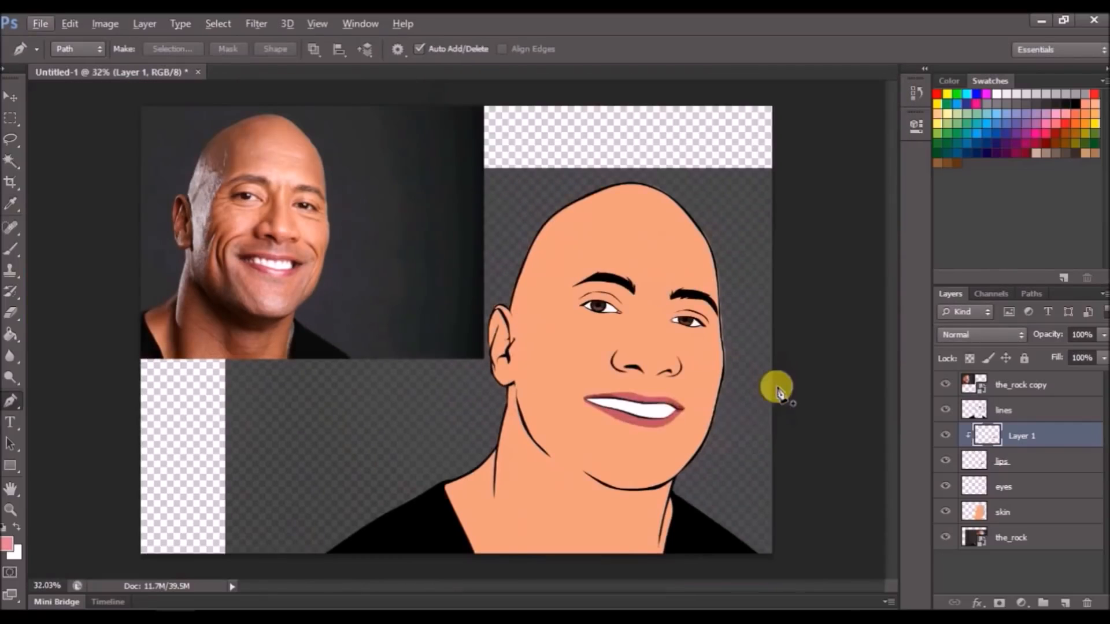
left_click(946, 511)
left_click(945, 461)
left_click_drag(1008, 536, 1066, 603)
left_click_drag(1103, 335, 1105, 350)
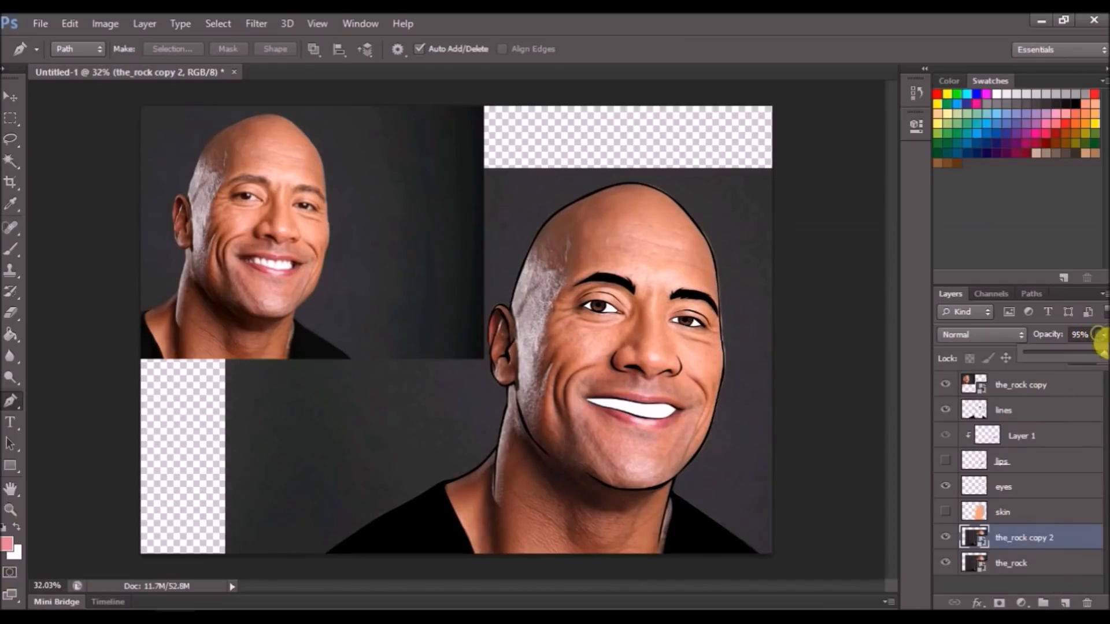
Rasterize the duplicated photo's smart object.
left_click(11, 252)
left_click(641, 306)
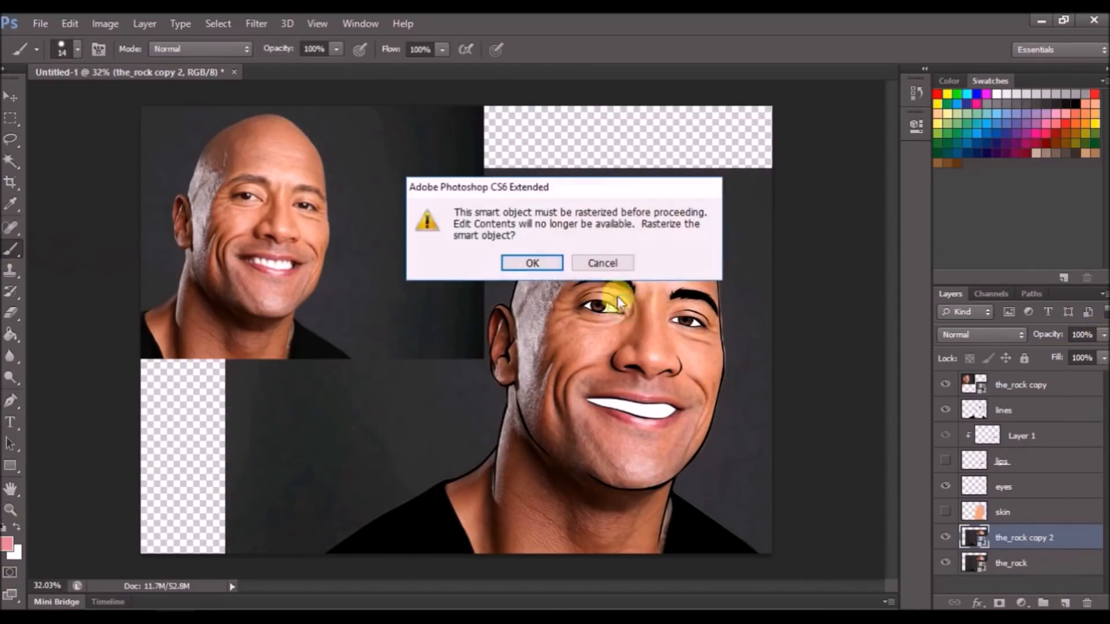
left_click(547, 265)
Posterize the duplicated photo with 4 levels, comparing settings from 2 to 5 in the preview.
left_click(105, 23)
mouse_move(141, 65)
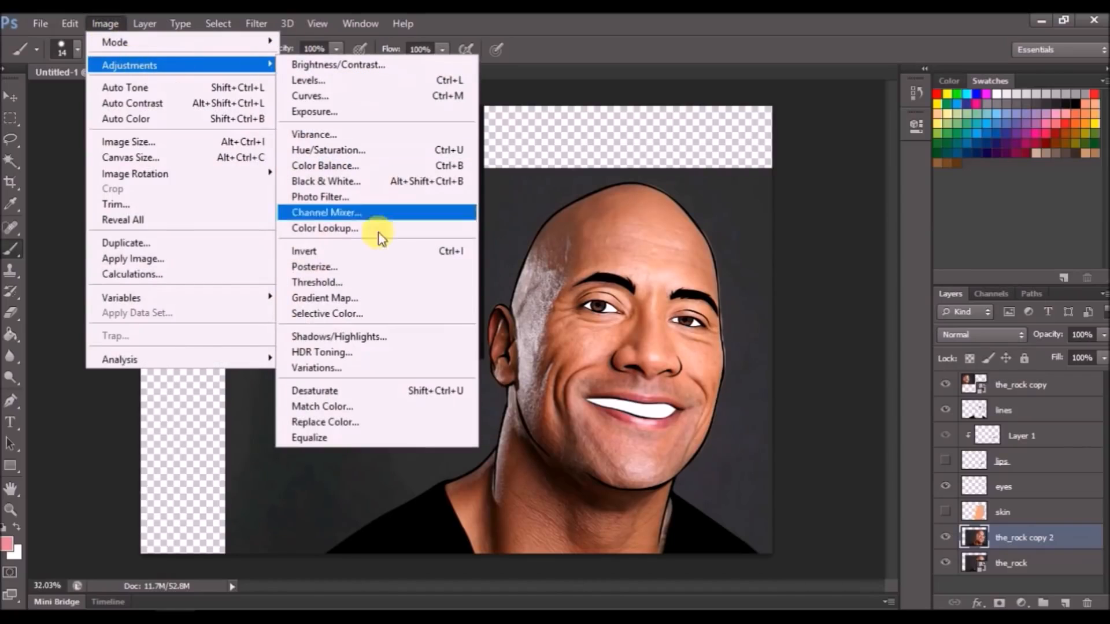
left_click(373, 268)
left_click_drag(577, 185, 816, 126)
key("Down")
key("Down")
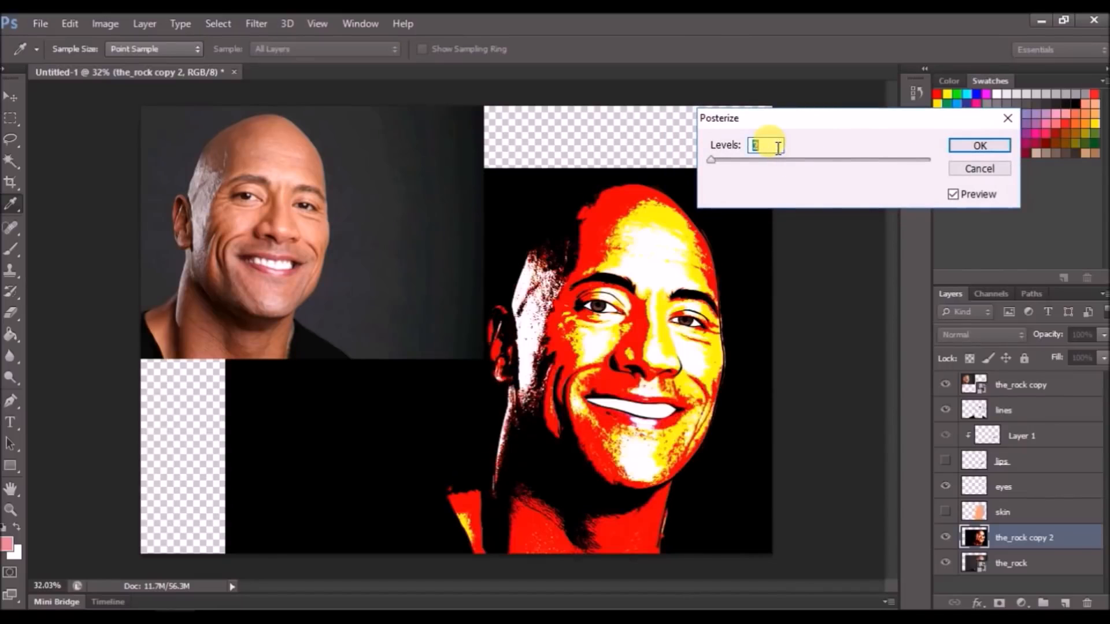
key("Up")
key("Up")
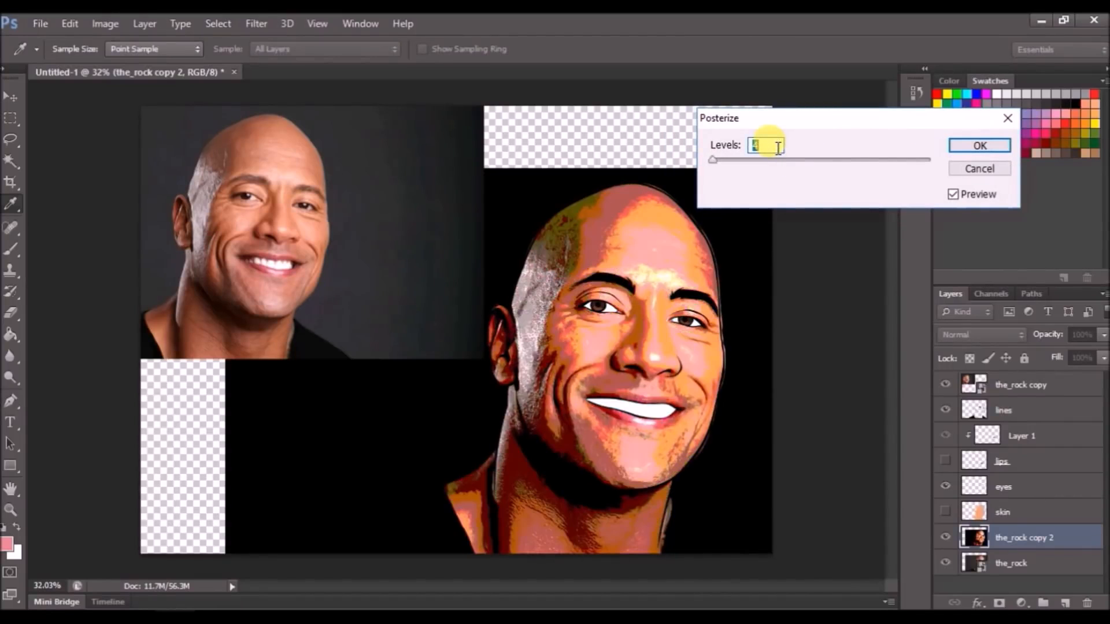
key("Up")
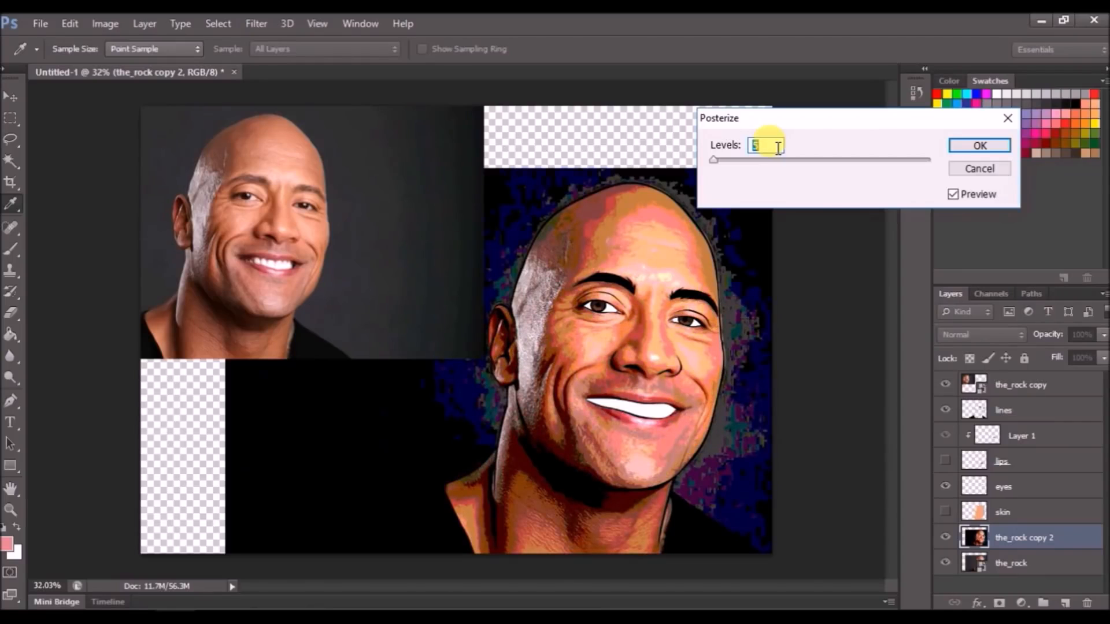
key("Down")
key("Down")
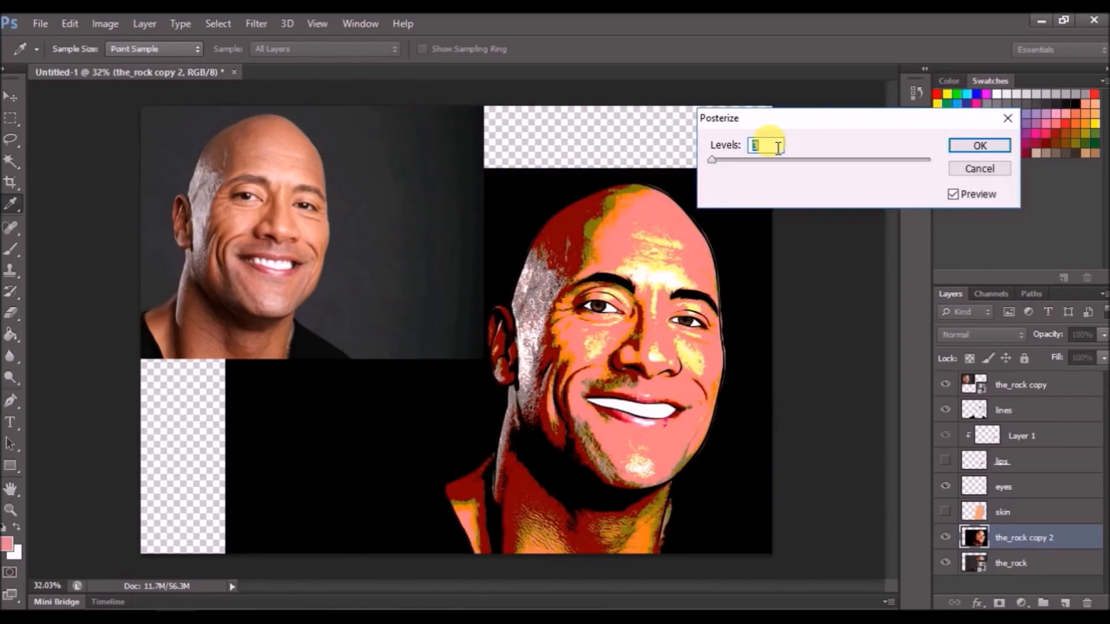
key("Up")
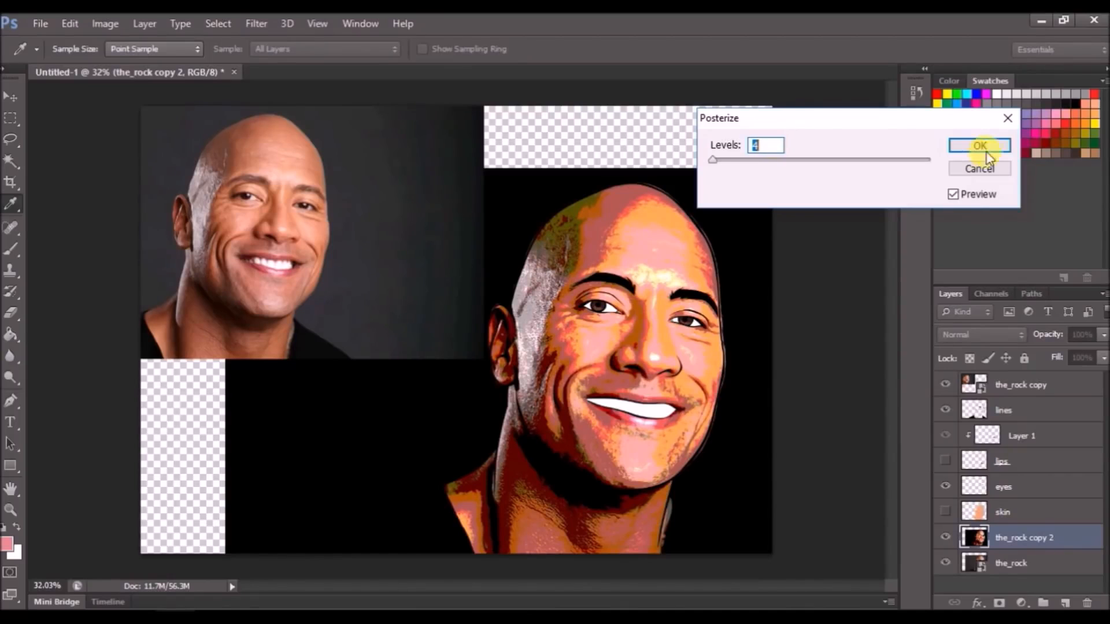
left_click(988, 157)
Add a new layer above the lip shadow layer and trace a Pen path around the lower lip's highlight.
key("b")
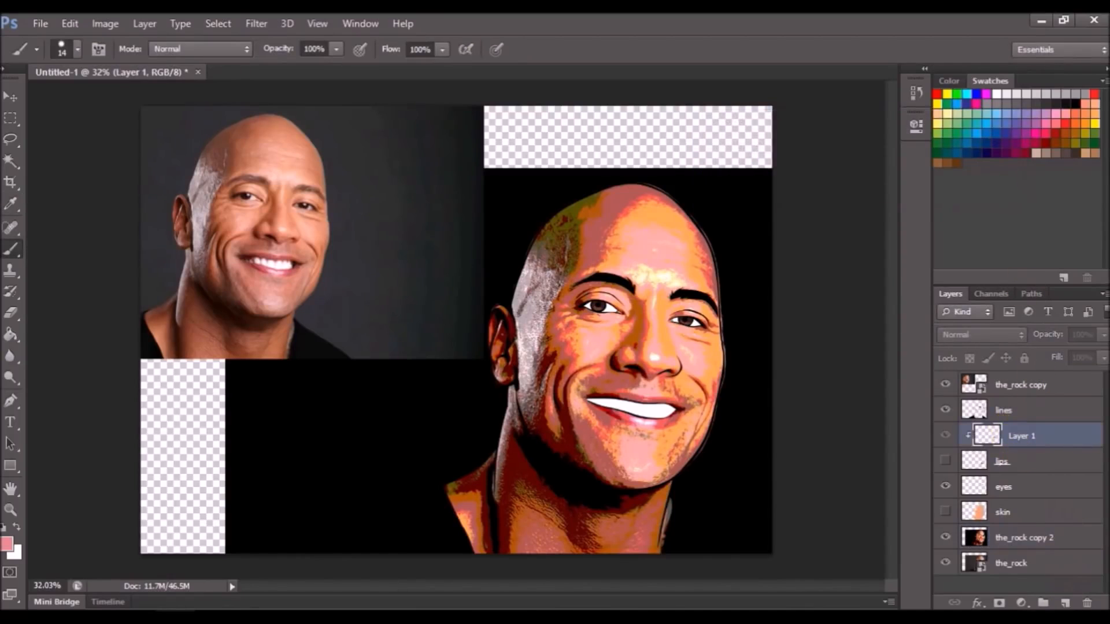
left_click(1065, 605)
scroll(751, 399, "up", 5)
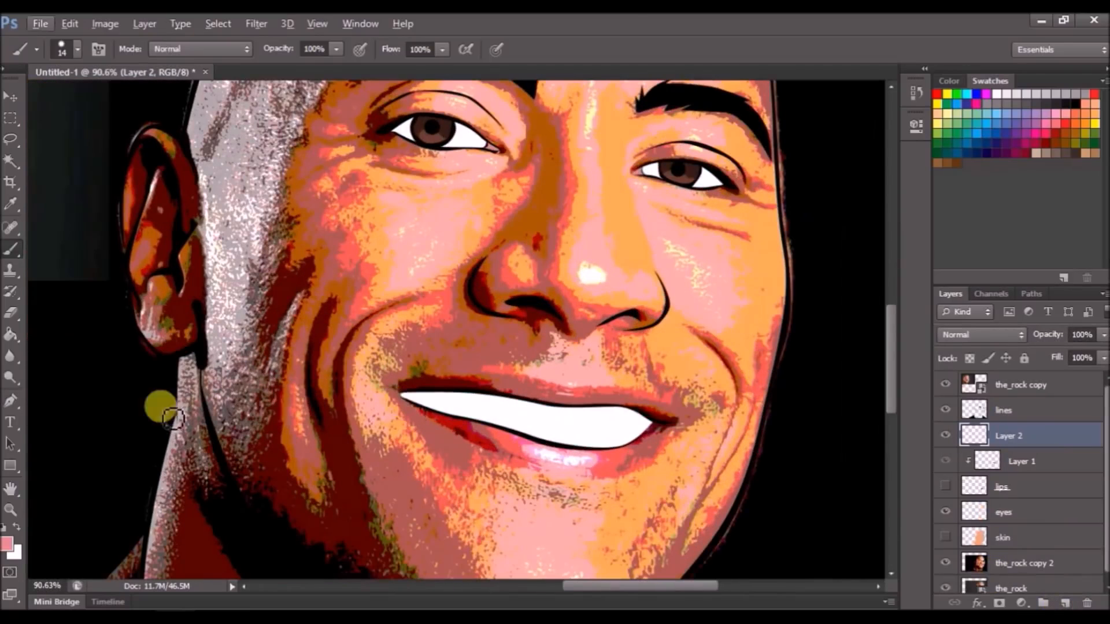
left_click(18, 411)
scroll(540, 409, "up", 4)
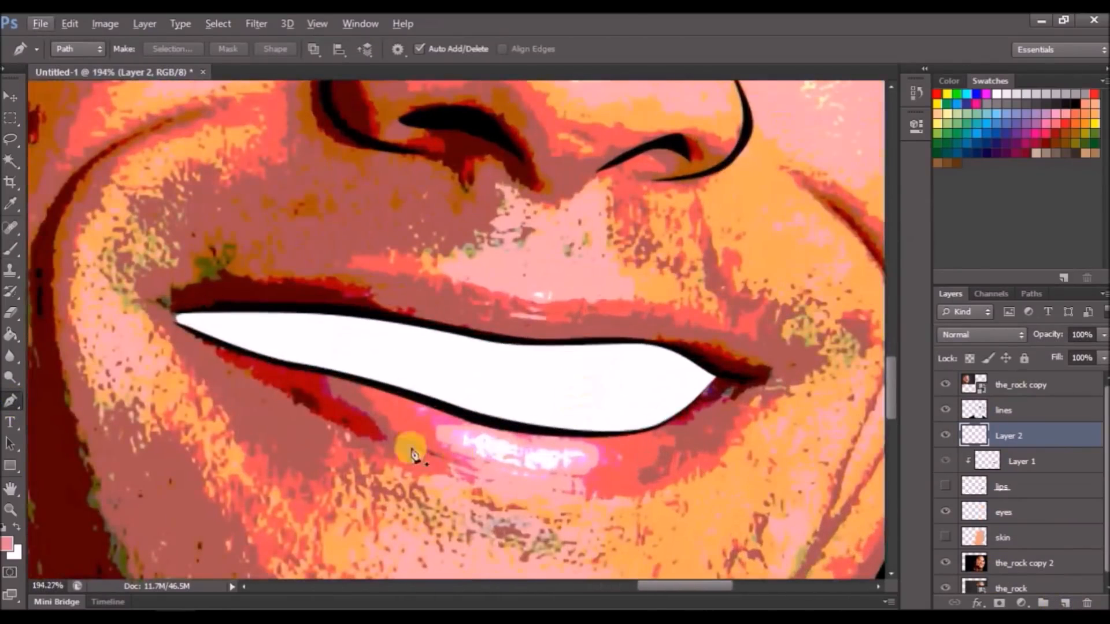
left_click_drag(384, 391, 364, 389)
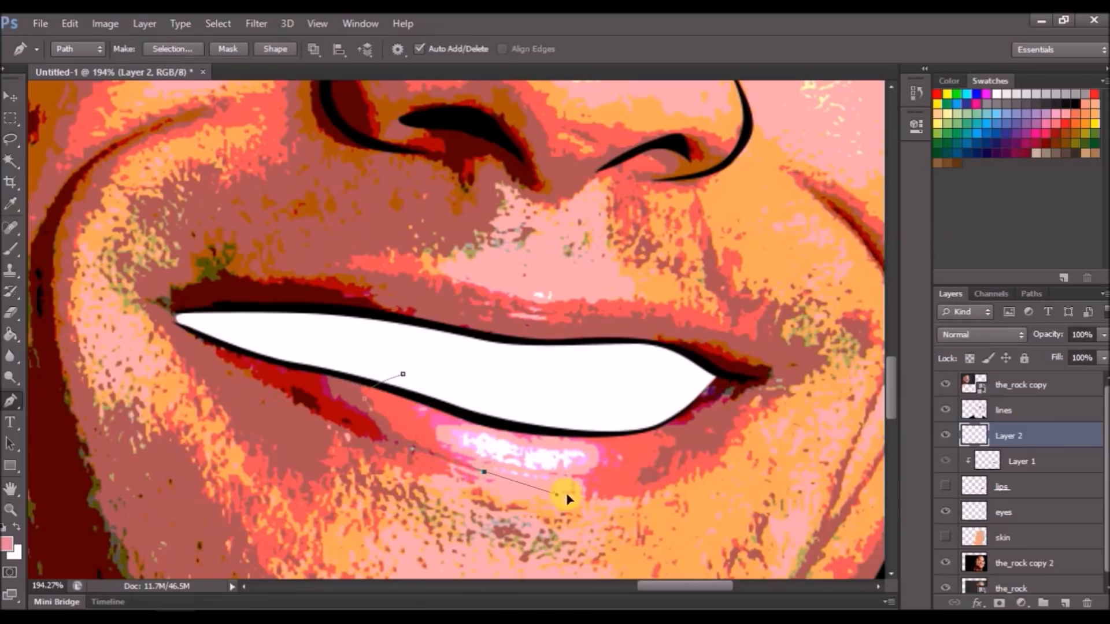
Fill the lower-lip highlight path with the light pink foreground color and clip its layer to the lips layer.
right_click(470, 370)
left_click(520, 330)
left_click(665, 156)
left_click(989, 462)
left_click(982, 444, "alt")
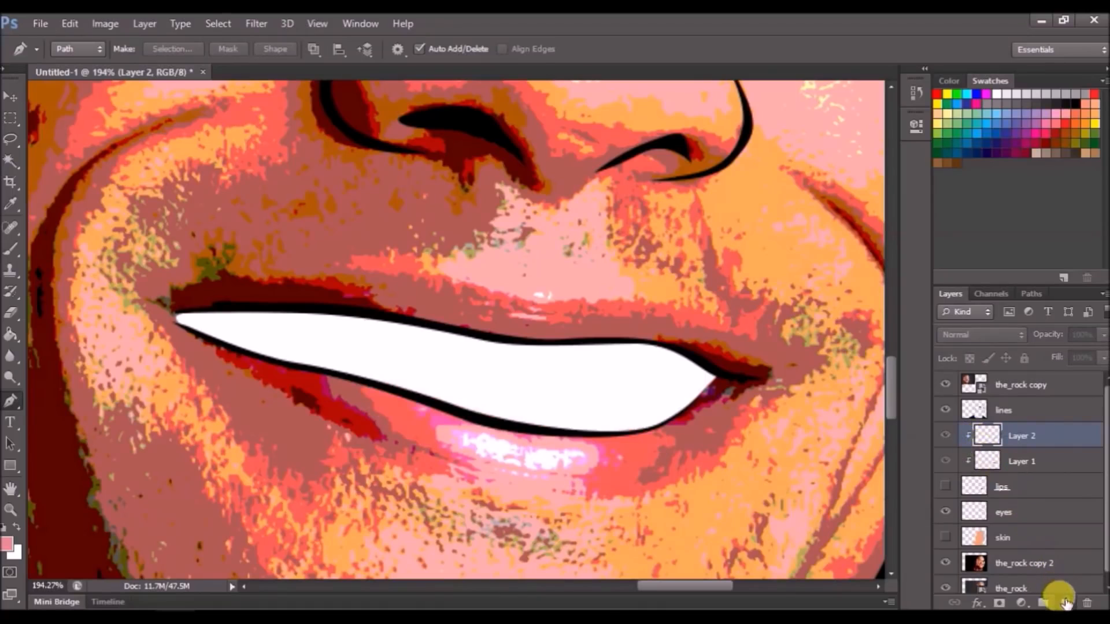
Add a new layer above the lower-lip highlight layer and set the foreground color to a lighter pink.
left_click(1065, 603)
left_click(7, 543)
left_click(532, 128)
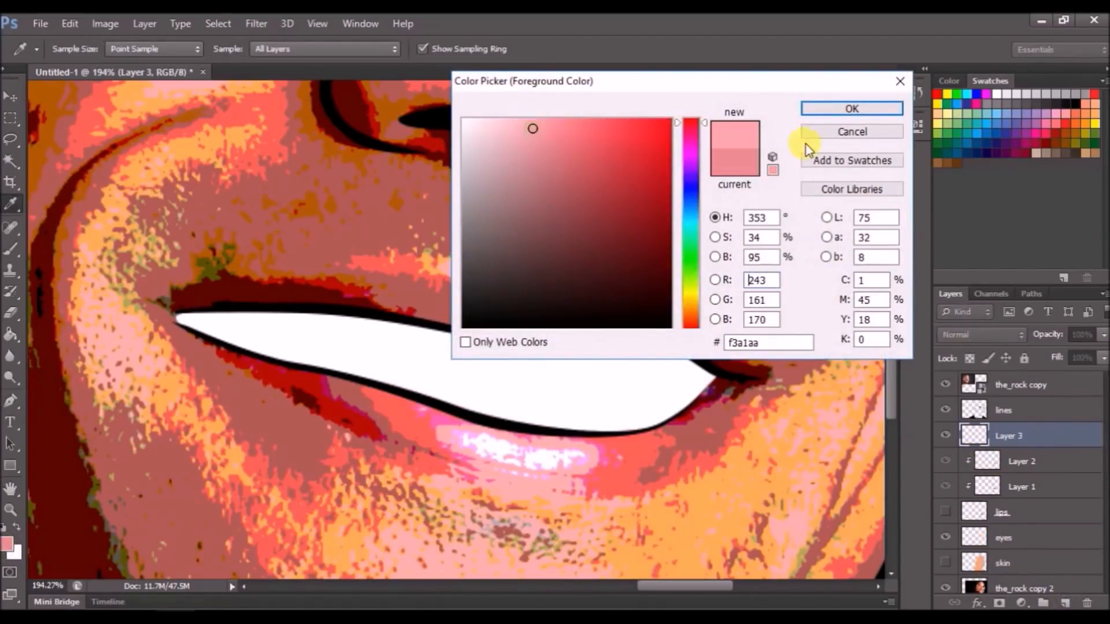
left_click(506, 135)
left_click(860, 112)
Trace a small Pen path around the brightest highlight spot on the lower lip.
scroll(565, 429, "down", 2)
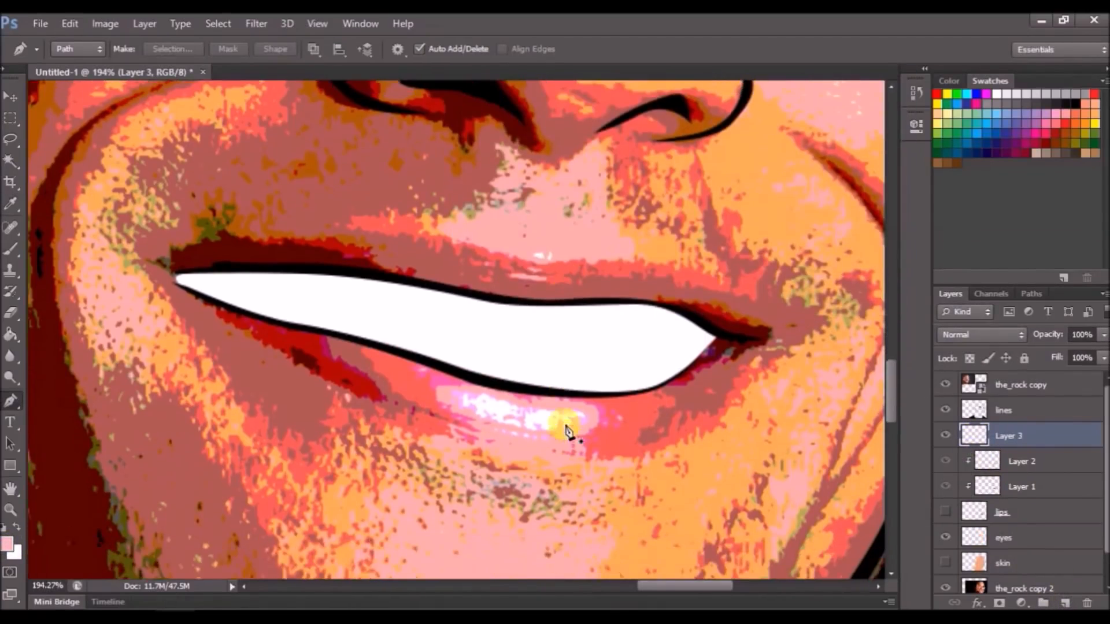
scroll(572, 444, "up", 4)
left_click(451, 388)
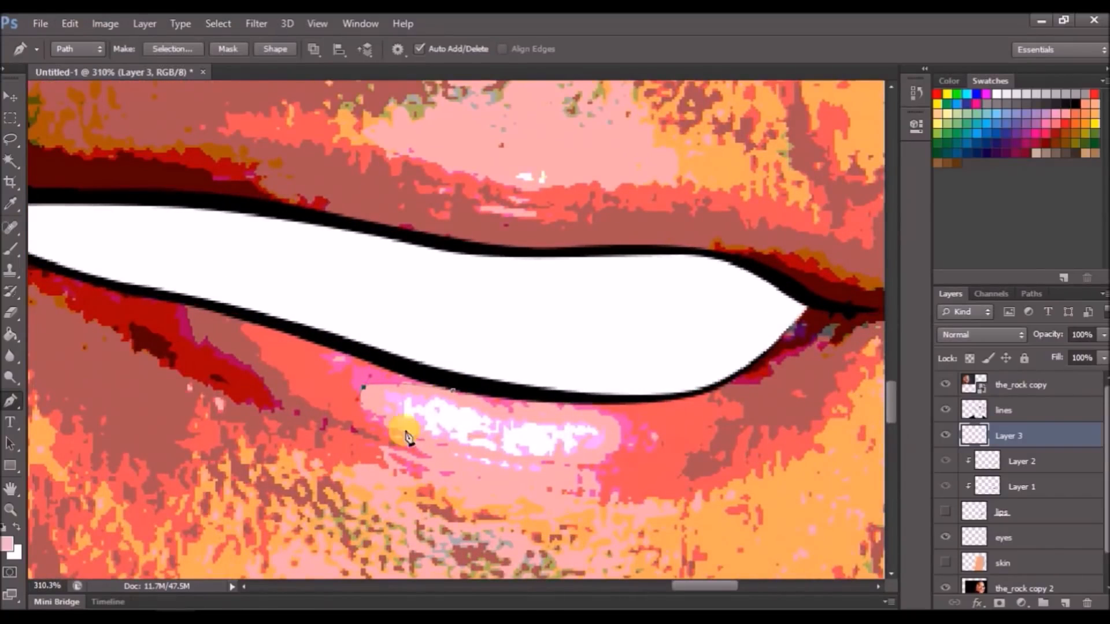
left_click_drag(561, 470, 583, 466)
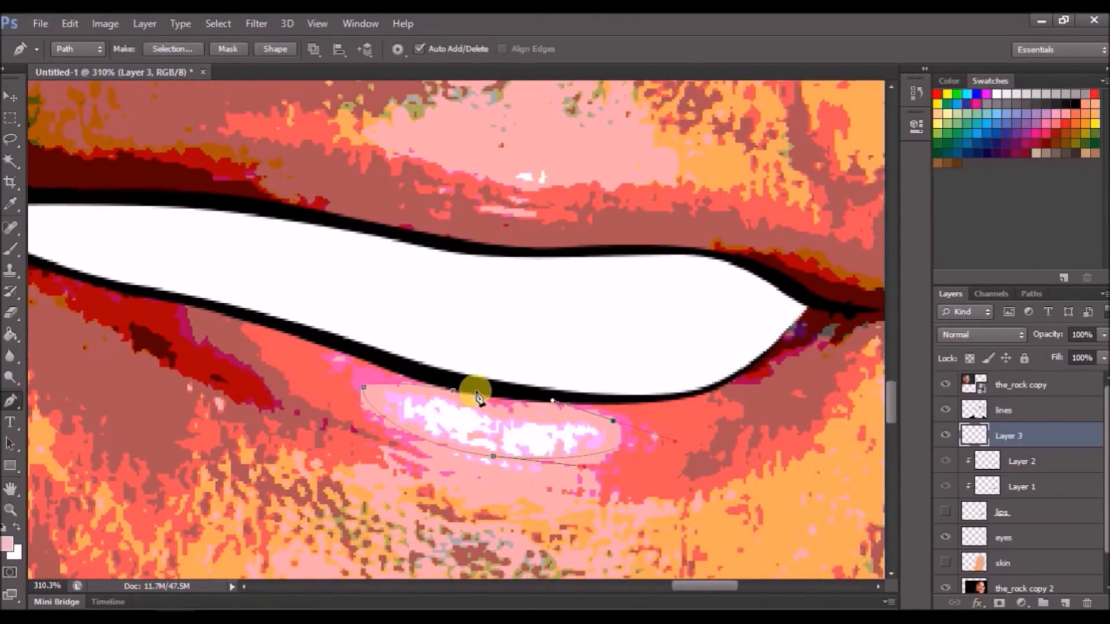
Show the lips layer, clip the new highlight layer to it and fill the path with the foreground color.
scroll(552, 390, "down", 8)
left_click_drag(949, 512, 989, 459)
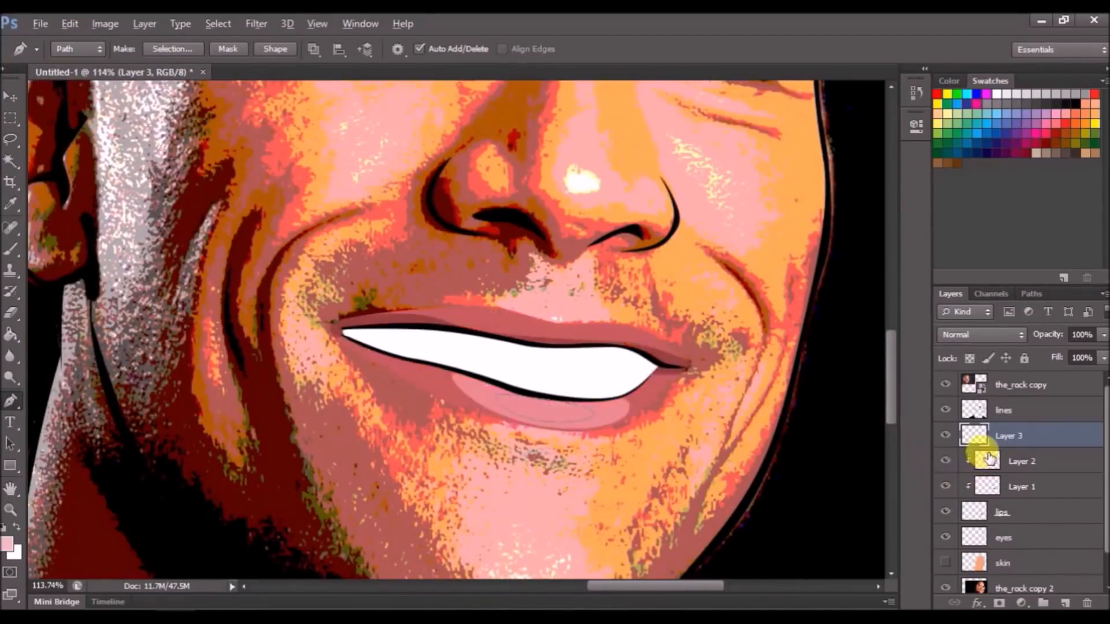
left_click(985, 439, "alt")
right_click(696, 350)
left_click(751, 324)
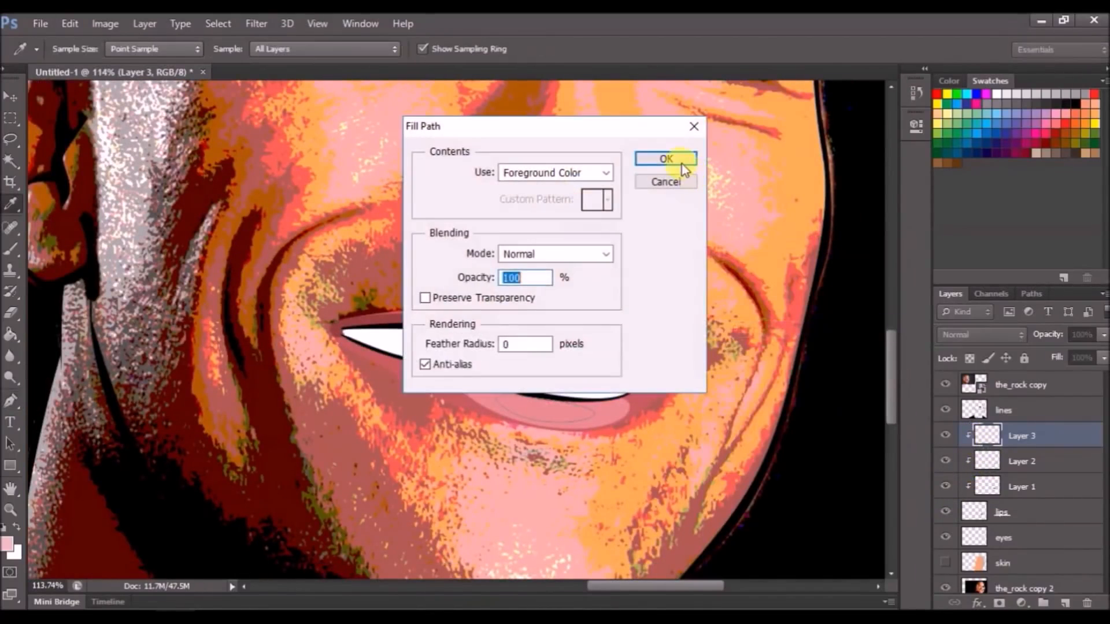
key("Return")
scroll(838, 457, "down", 5)
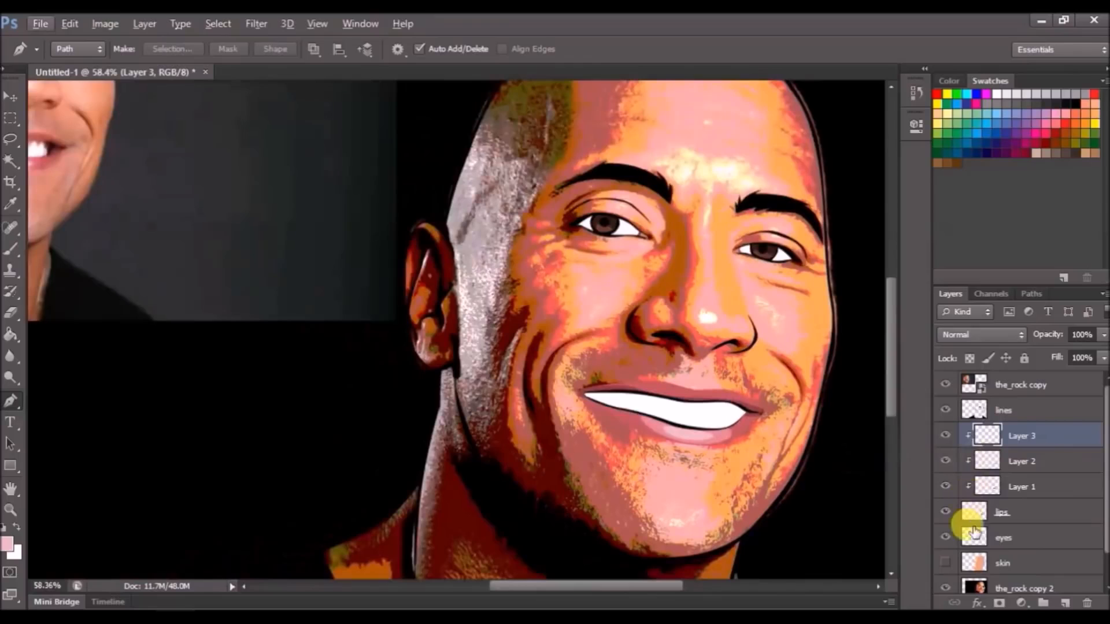
Show the skin layer and add a new layer named shadow 1 directly above it.
left_click(945, 563)
scroll(800, 441, "down", 4)
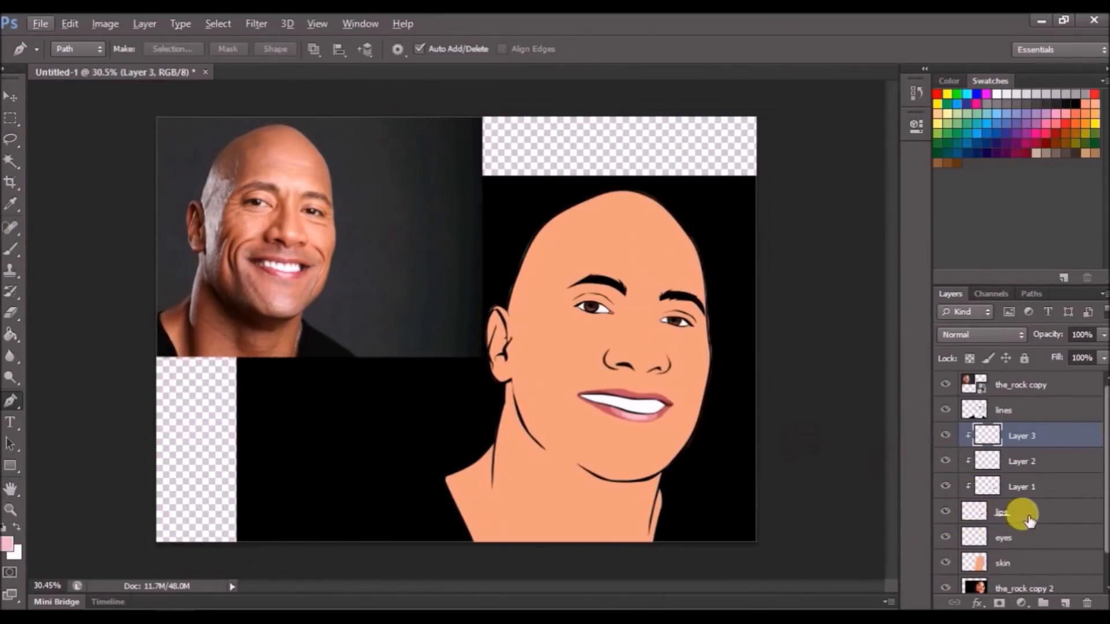
left_click(1028, 565)
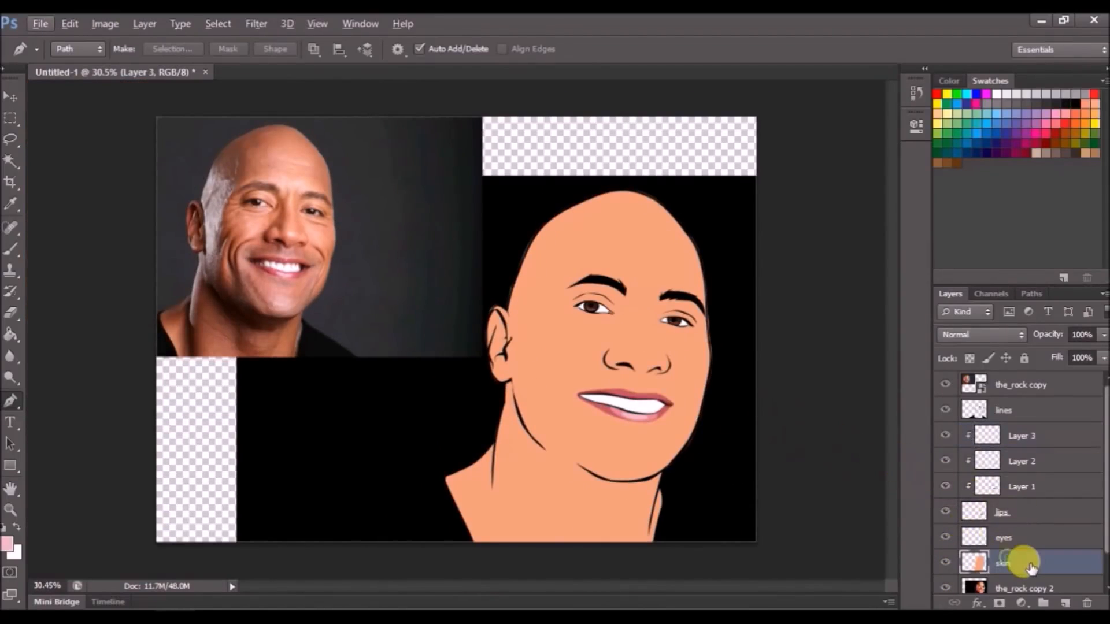
left_click(1062, 603)
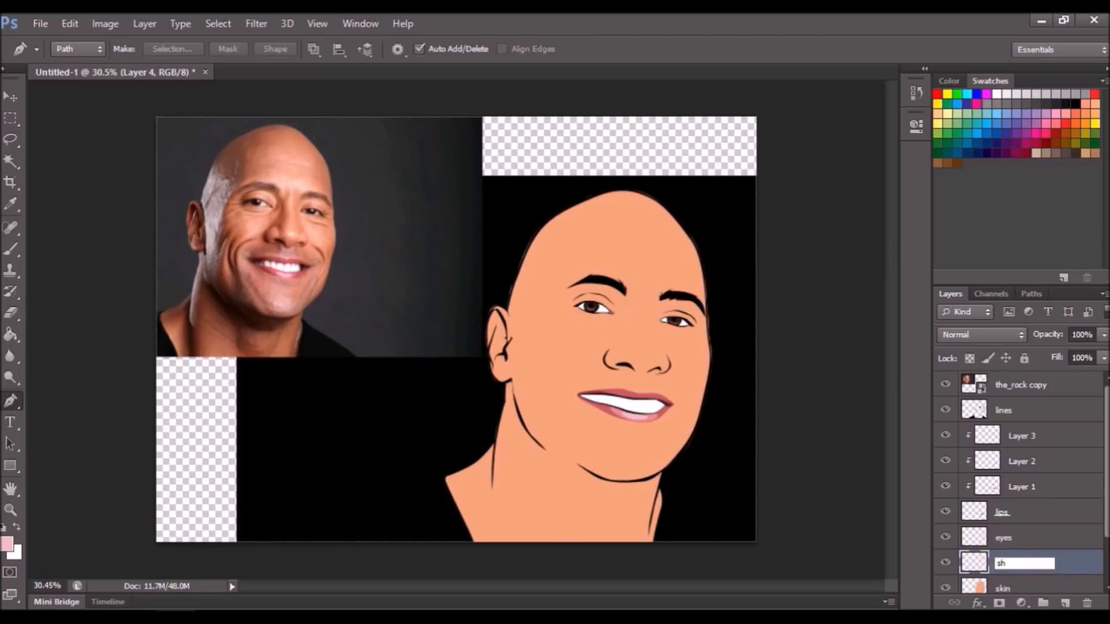
left_click(1004, 563)
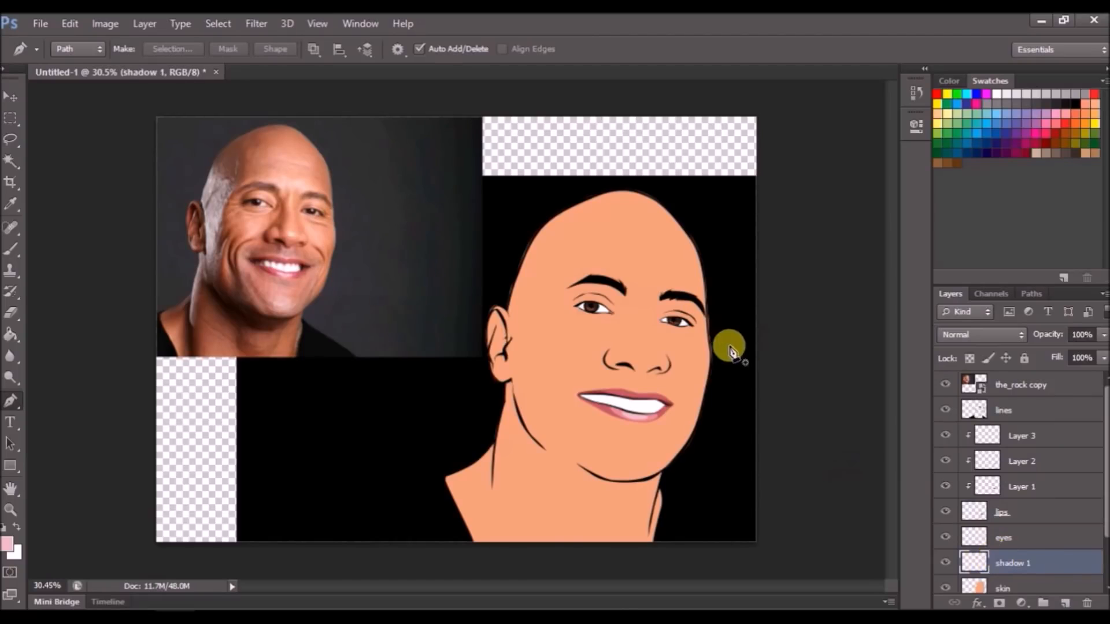
Sample the skin color from the face and darken it to a deeper orange as the foreground color.
key("b")
left_click(633, 232, "alt")
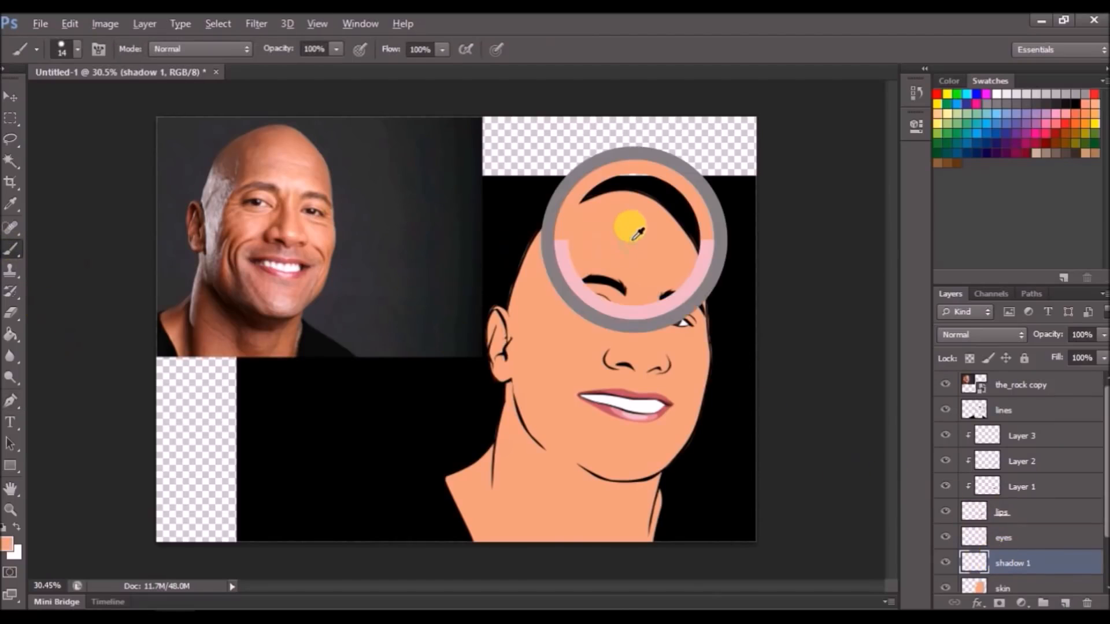
left_click(7, 545)
left_click_drag(652, 82, 842, 234)
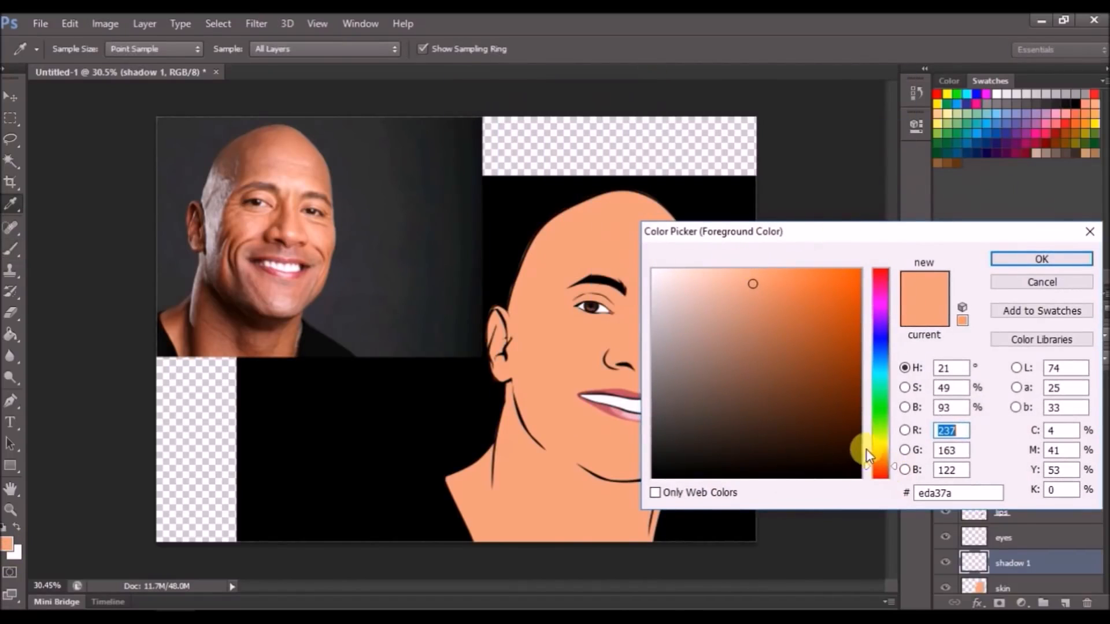
left_click_drag(754, 288, 761, 295)
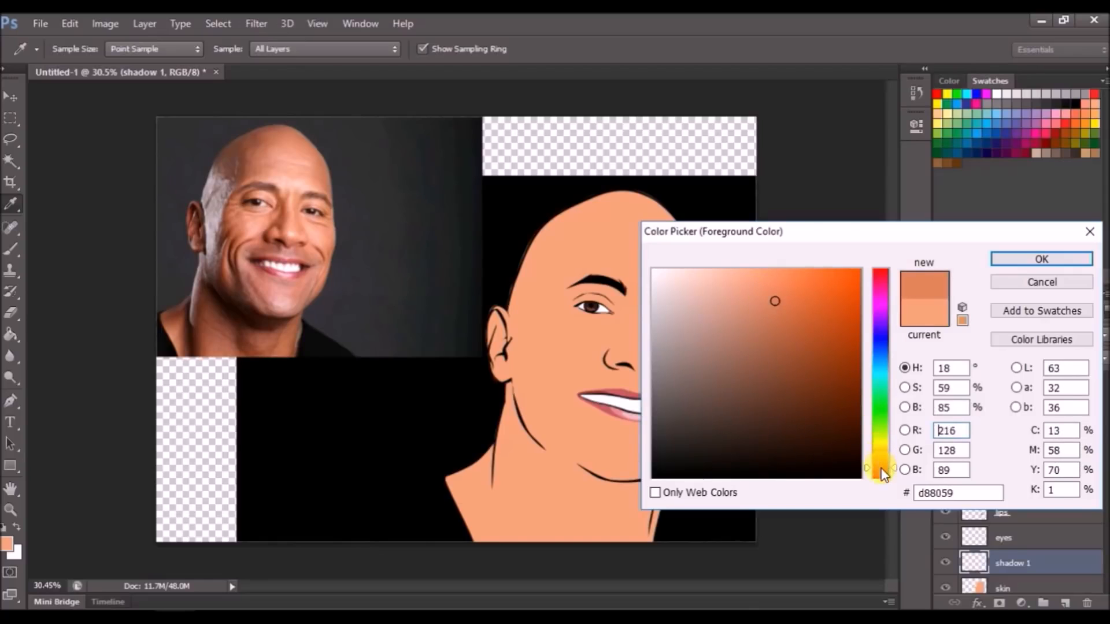
left_click(994, 265)
key("b")
Hide the skin layer and start the shadow's Pen path outside the ear, running down past the neck to the shoulder.
scroll(986, 537, "down", 2)
left_click(946, 530)
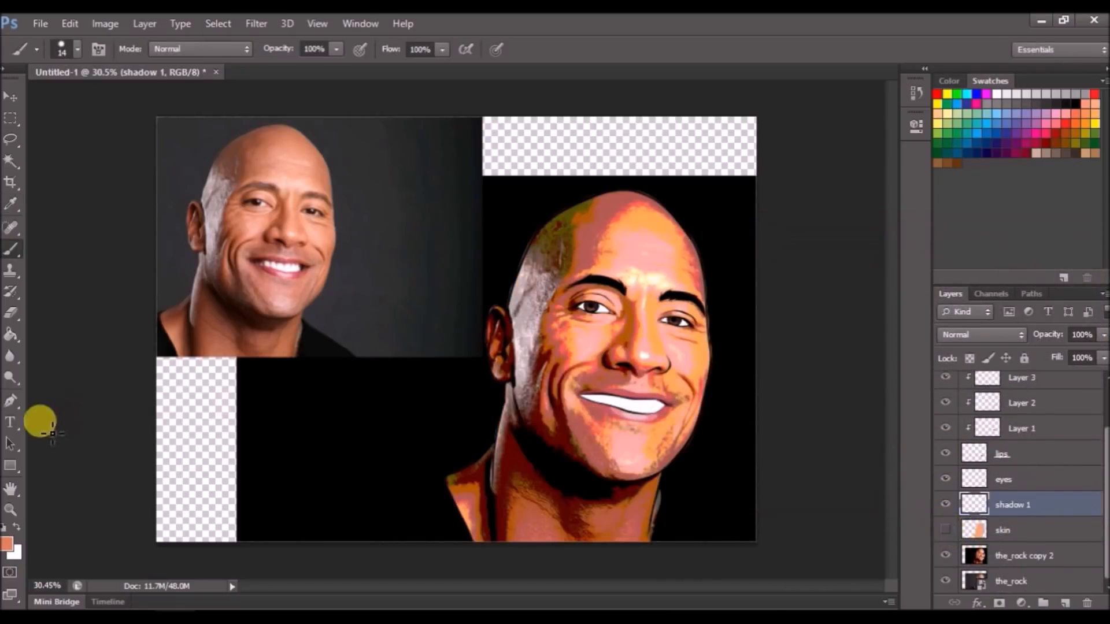
left_click(10, 400)
scroll(598, 362, "up", 2)
scroll(595, 357, "down", 4)
left_click(436, 115)
left_click_drag(393, 245, 385, 288)
left_click(374, 364)
scroll(350, 376, "down", 5)
left_click(330, 369)
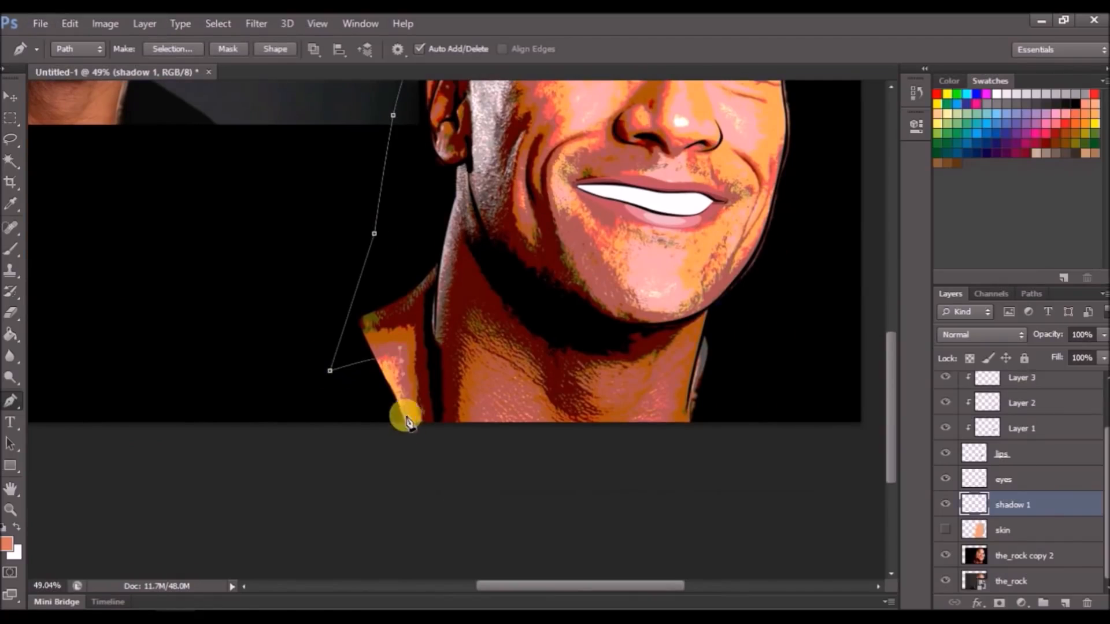
Continue the shadow path below the neck and up outside the far side of the jaw to the cheek.
left_click(405, 431)
left_click(530, 446)
left_click(706, 456)
left_click_drag(730, 397, 731, 374)
scroll(788, 313, "up", 5)
left_click_drag(781, 312, 789, 224)
left_click(792, 179)
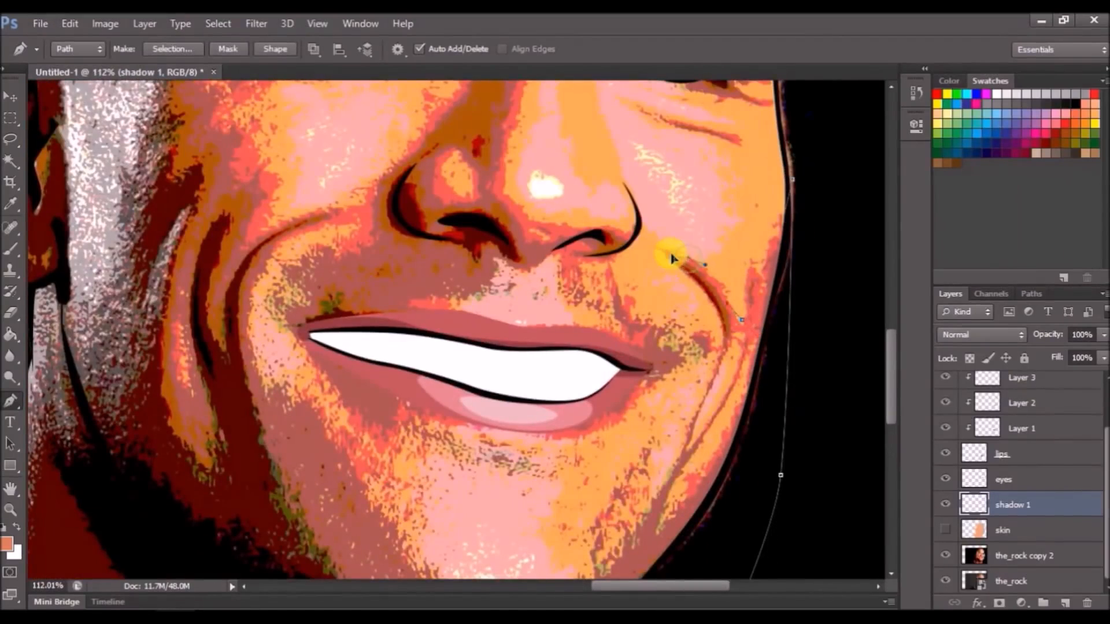
Undo the last path point and retrace the smile crease on the far cheek, heading down toward the jaw.
scroll(670, 257, "up", 2)
key("ctrl+z")
scroll(671, 460, "down", 7)
left_click_drag(707, 402, 637, 424)
left_click(733, 216)
left_click_drag(743, 318, 718, 398)
Extend the shadow path along the chin, around the mouth area and up the ear-side cheek.
scroll(684, 409, "down", 5)
left_click_drag(557, 448, 765, 318)
scroll(745, 341, "down", 3)
left_click_drag(503, 362, 510, 505)
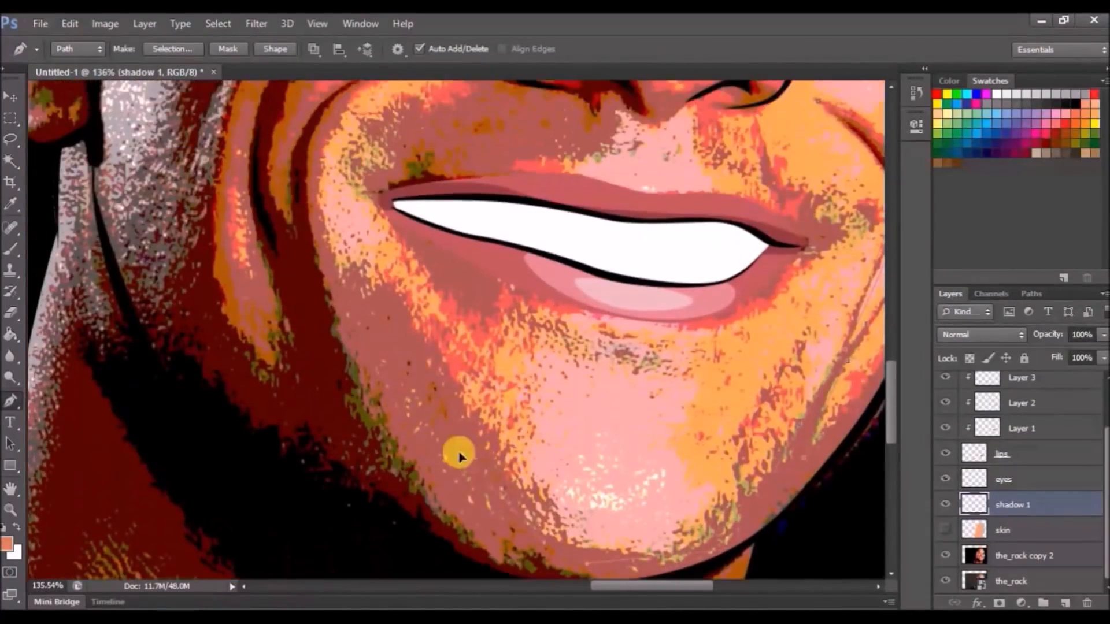
scroll(435, 378, "down", 5)
scroll(370, 318, "up", 3)
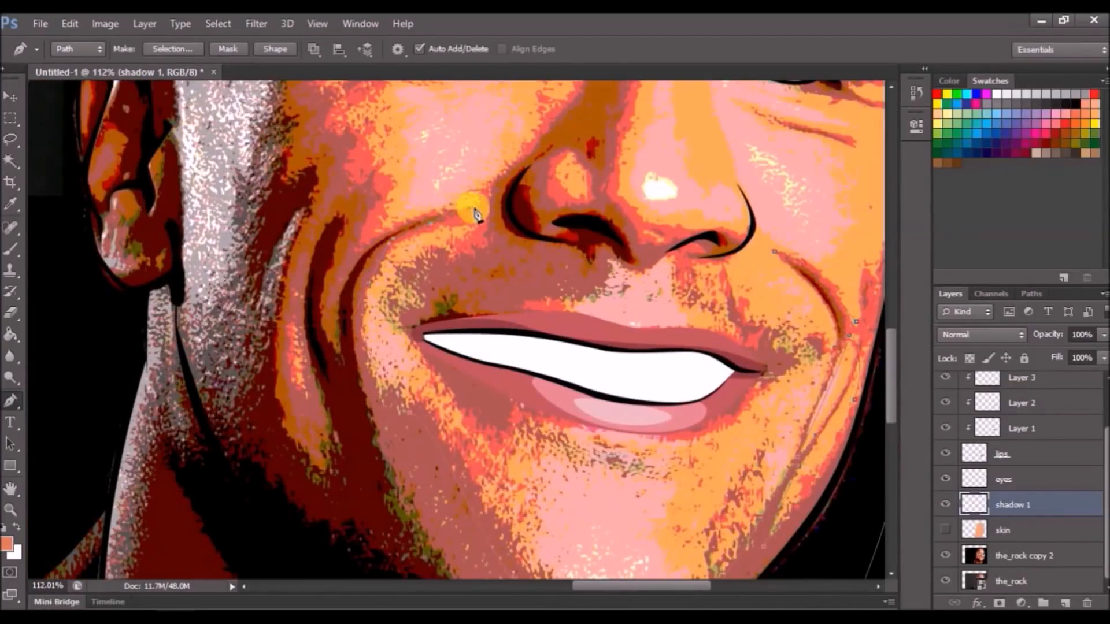
scroll(473, 213, "up", 2)
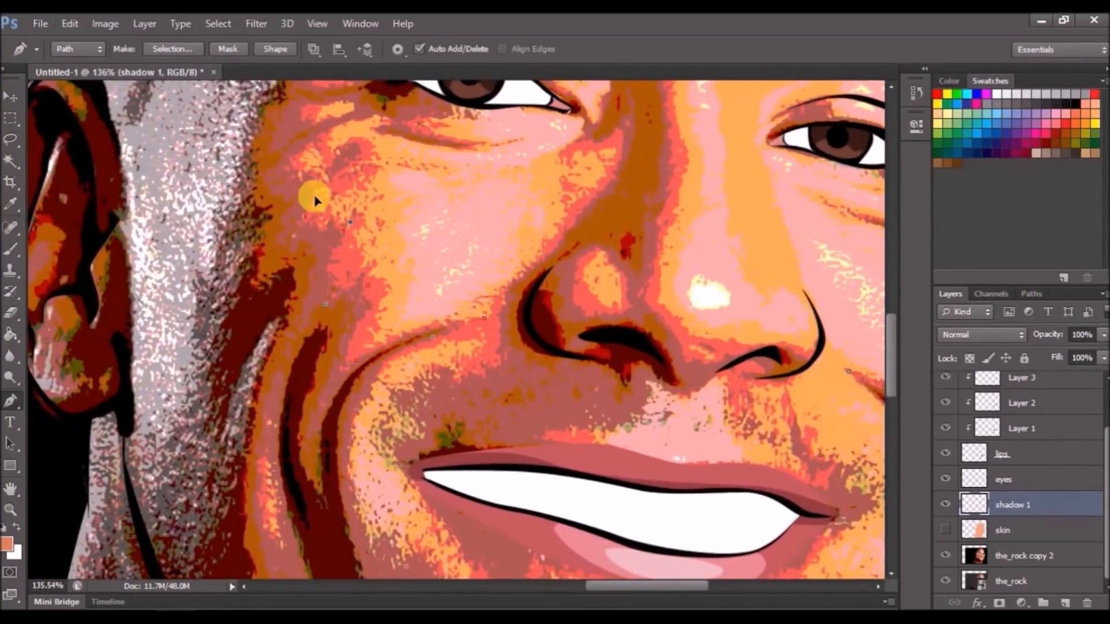
Trace the shadow path beneath and around the ear-side eye and its upper lid to the inner corner.
scroll(317, 288, "up", 2)
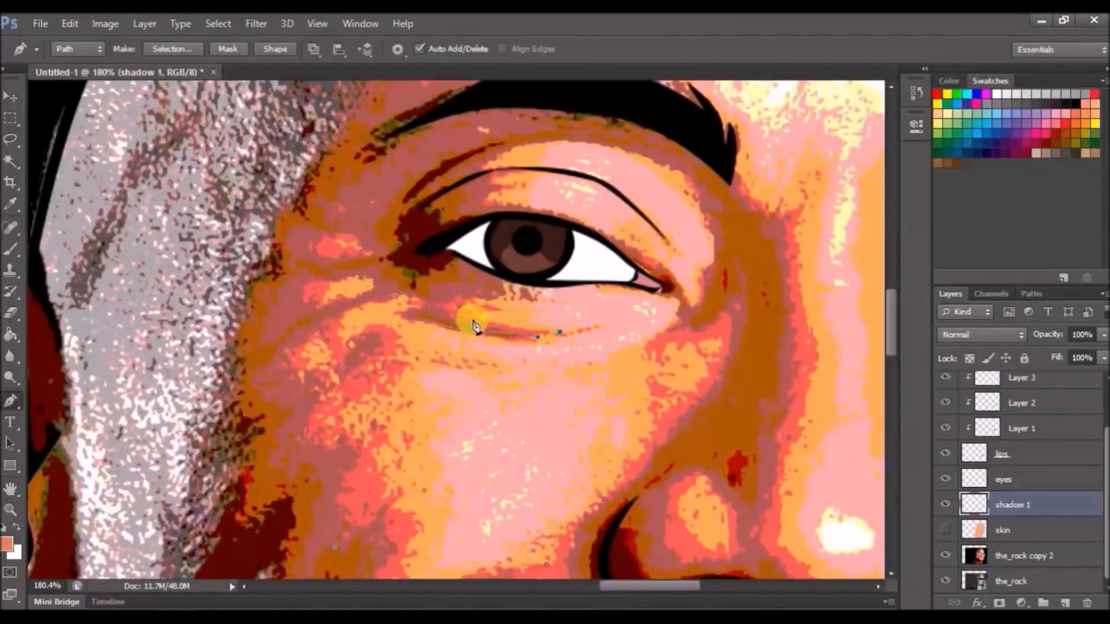
scroll(526, 220, "up", 1)
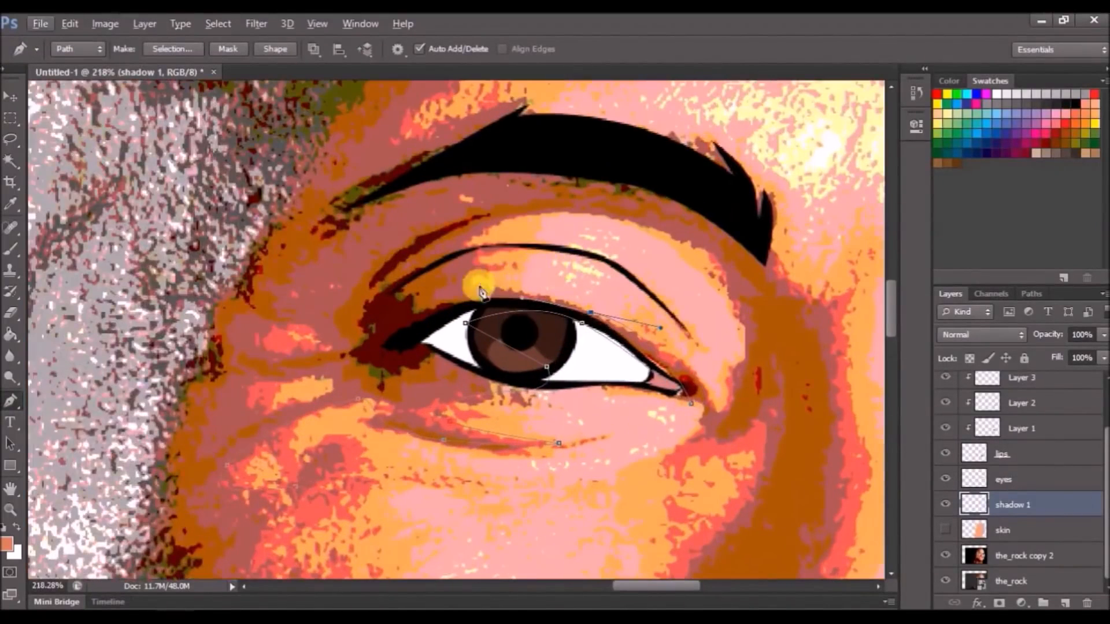
left_click_drag(691, 380, 488, 199)
left_click_drag(455, 471, 455, 294)
scroll(437, 416, "down", 1)
left_click_drag(437, 416, 373, 293)
left_click_drag(440, 319, 507, 332)
left_click_drag(640, 346, 738, 338)
left_click_drag(790, 315, 802, 299)
Extend the shadow path along the nose bridge to the ear-side eyebrow and undo the last point.
scroll(601, 347, "up", 6)
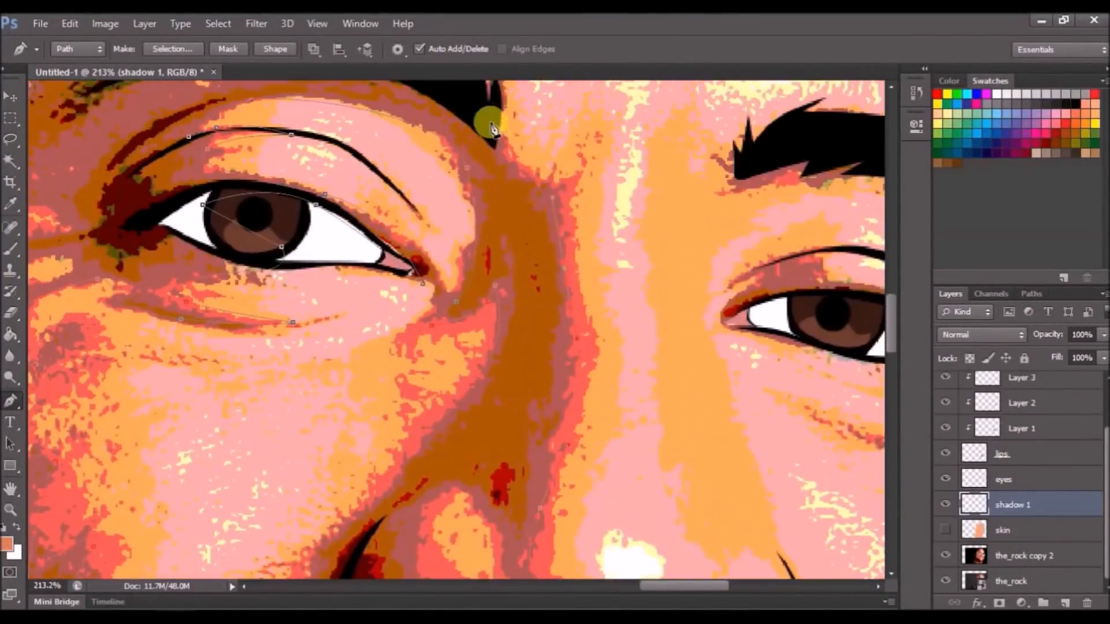
left_click(491, 125)
left_click_drag(491, 125, 738, 255)
left_click(571, 166)
left_click(493, 149)
scroll(493, 150, "down", 3)
left_click_drag(493, 150, 496, 408)
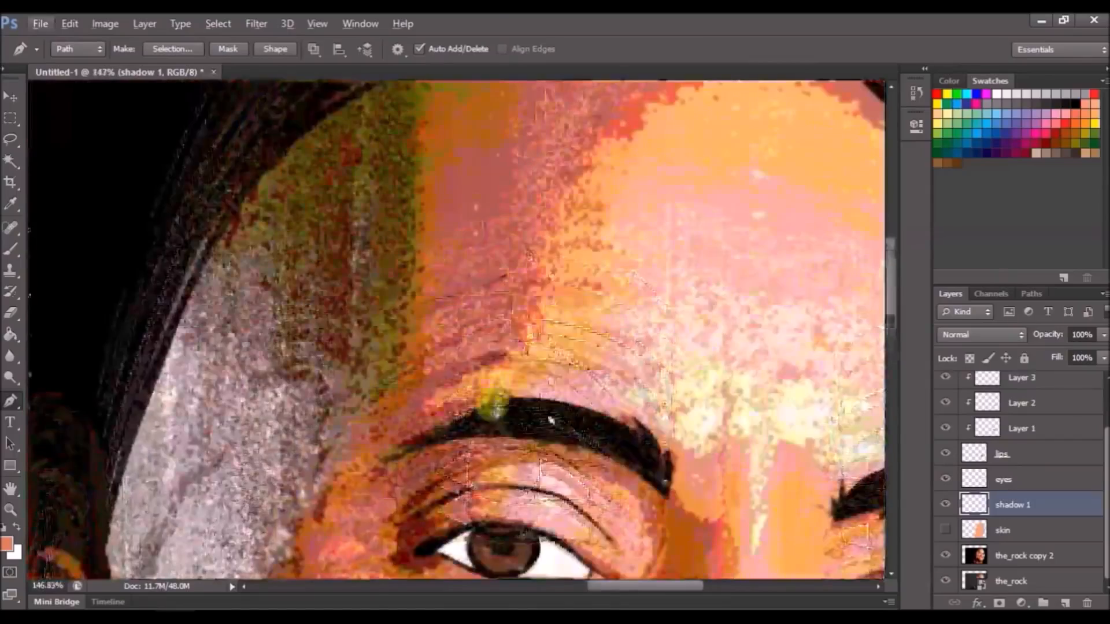
key("ctrl+z")
Trace the shadow edge over the forehead, down the far side of the head and along the far eyebrow.
left_click_drag(536, 240, 555, 188)
left_click_drag(607, 110, 525, 161)
left_click_drag(763, 273, 828, 380)
left_click_drag(870, 516, 617, 282)
left_click(619, 277)
left_click(626, 375)
scroll(634, 419, "down", 1)
left_click(639, 414)
left_click_drag(538, 357, 477, 357)
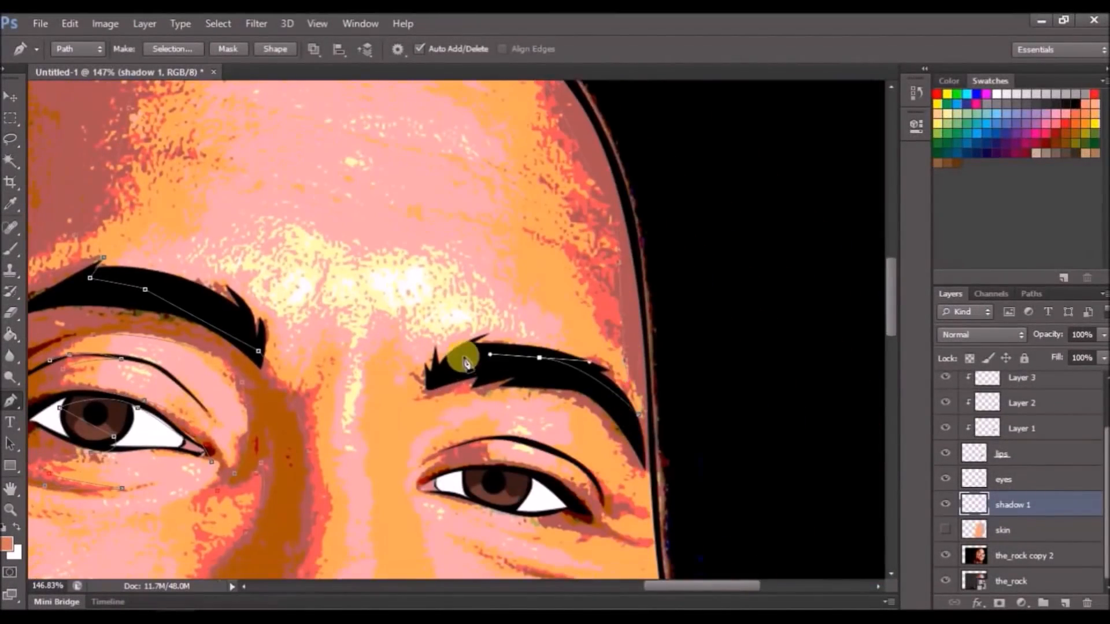
Carry the shadow path around the outside of the head and close it at its starting point by the ear.
scroll(641, 422, "down", 3)
left_click(659, 413)
scroll(688, 373, "down", 4)
scroll(700, 240, "up", 3)
left_click_drag(701, 349, 701, 256)
left_click_drag(392, 141, 248, 231)
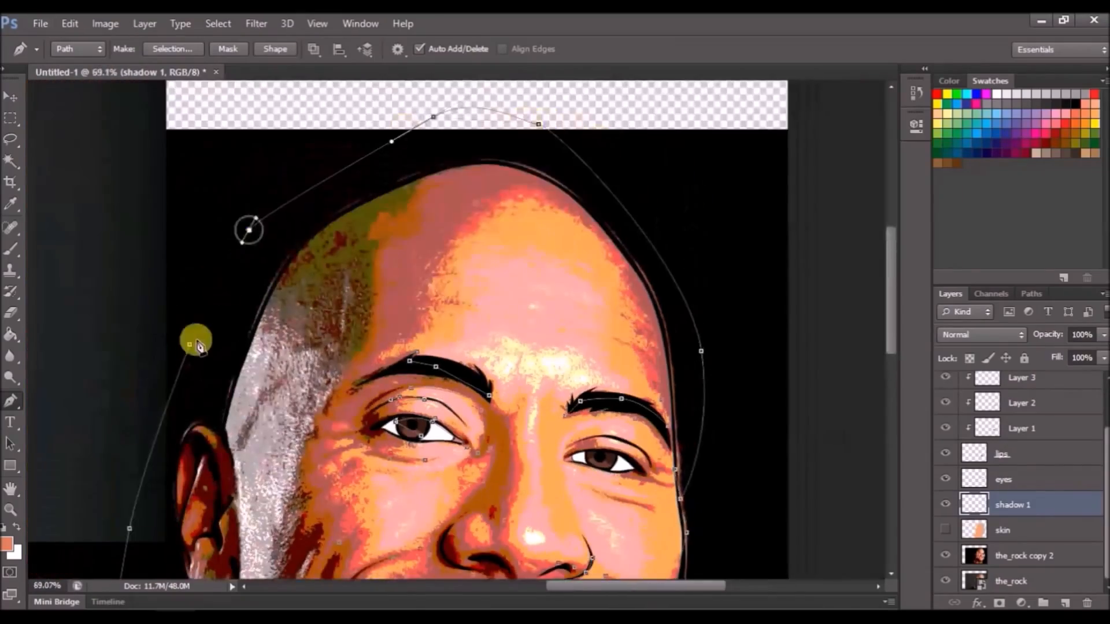
left_click(192, 341)
left_click_drag(280, 451, 379, 207)
Add small Pen shapes to the shadow path at the ear-side cheek crease and outer eye corner.
scroll(397, 427, "up", 8)
scroll(398, 214, "up", 3)
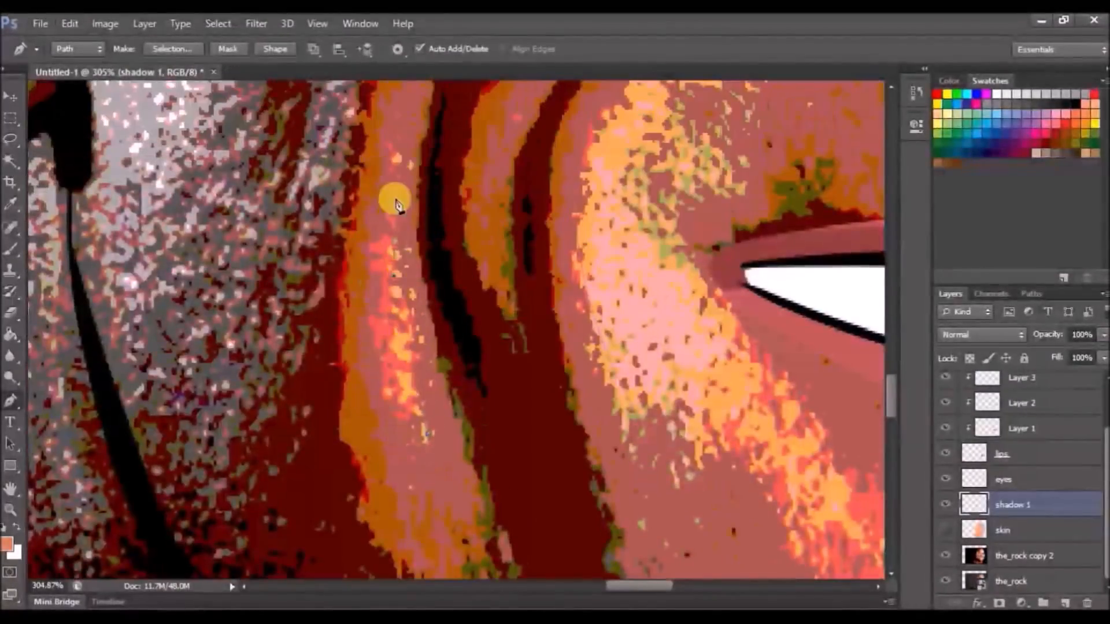
scroll(395, 211, "down", 3)
scroll(466, 285, "up", 5)
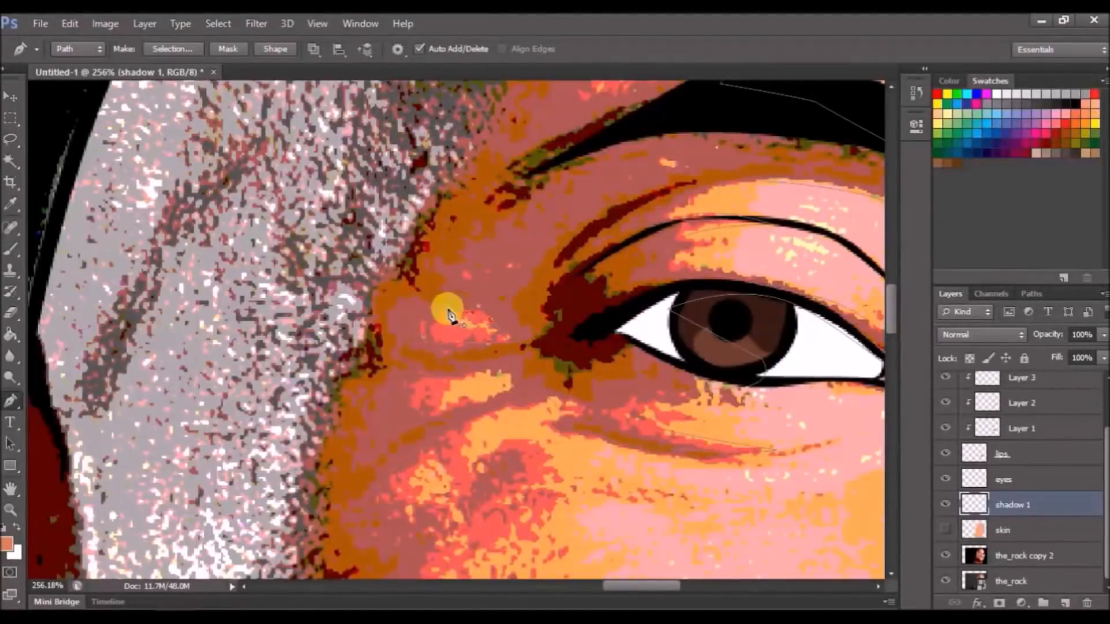
scroll(423, 372, "down", 5)
scroll(636, 289, "down", 3)
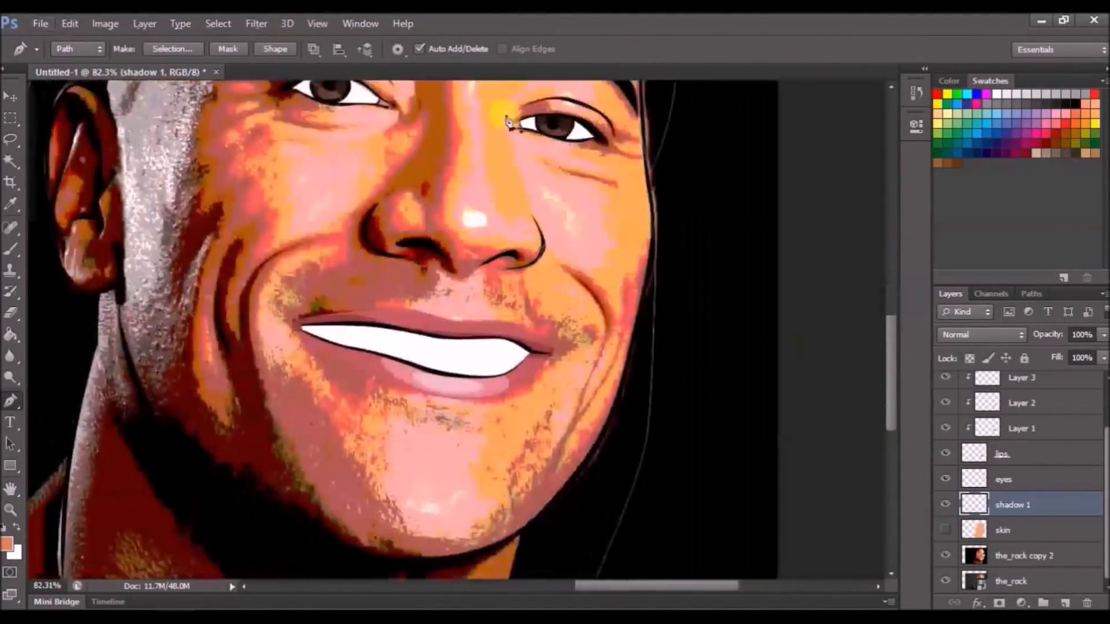
Add Pen shapes to the shadow path around the mouth corner, the nose and the far eye.
scroll(576, 334, "up", 3)
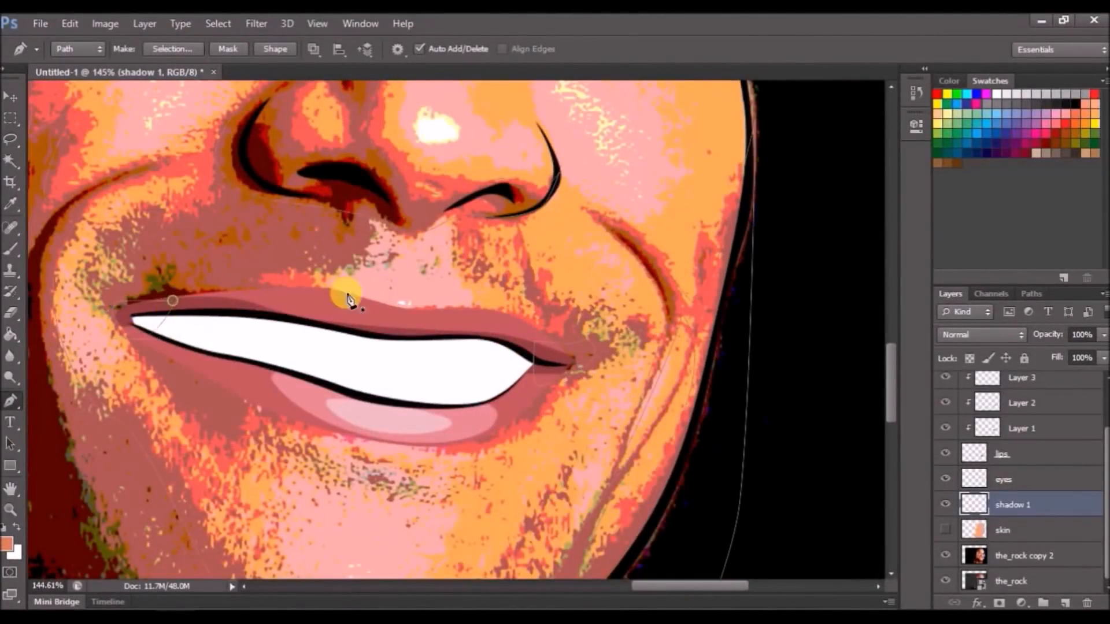
scroll(301, 335, "up", 3)
scroll(277, 370, "up", 3)
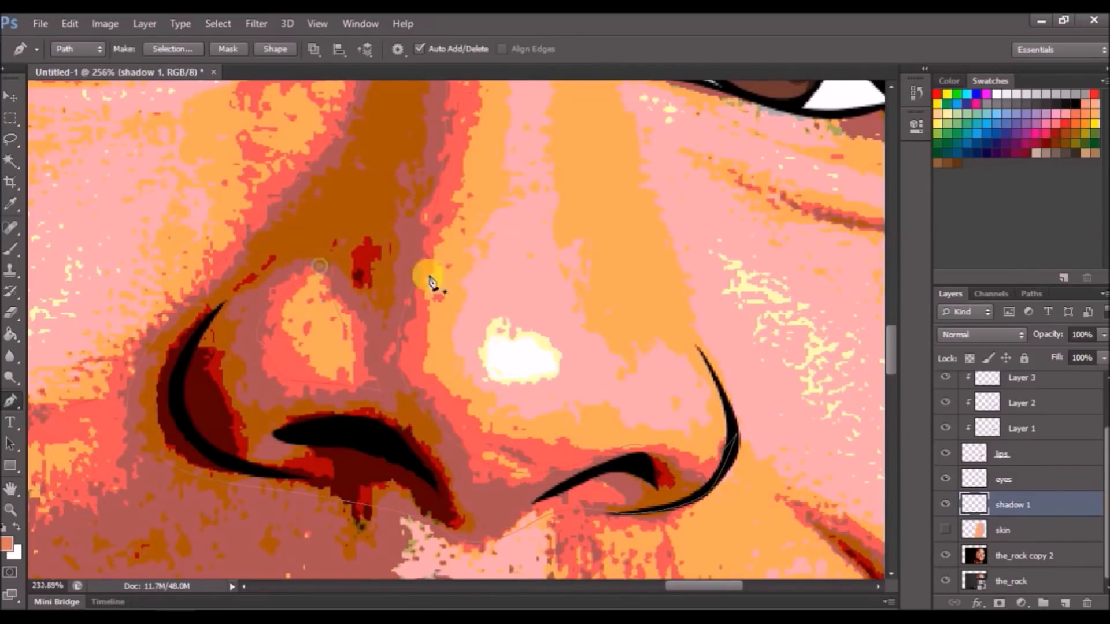
scroll(434, 285, "down", 3)
scroll(450, 230, "up", 3)
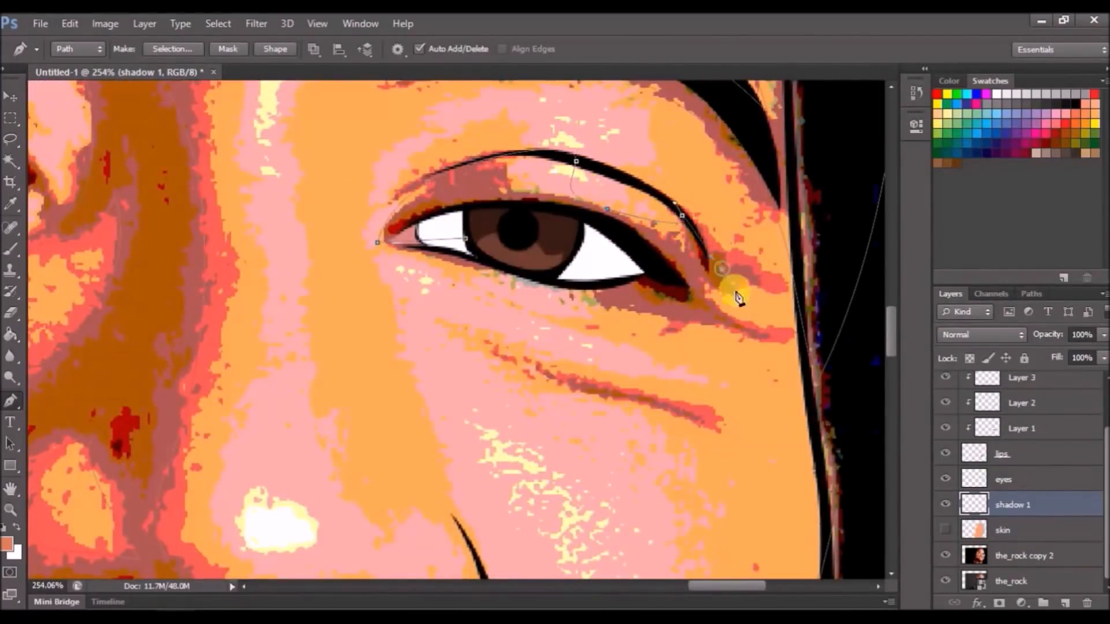
scroll(459, 249, "down", 4)
scroll(458, 272, "down", 3)
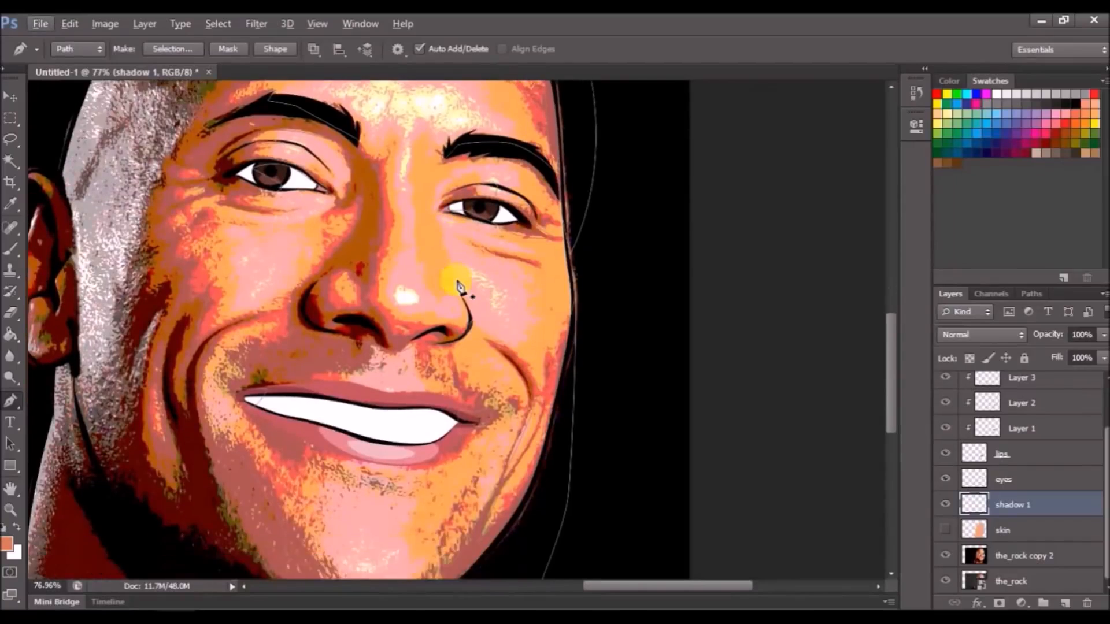
Show the skin layer and fill the closed shadow path on shadow 1 with the foreground color.
scroll(425, 283, "down", 3)
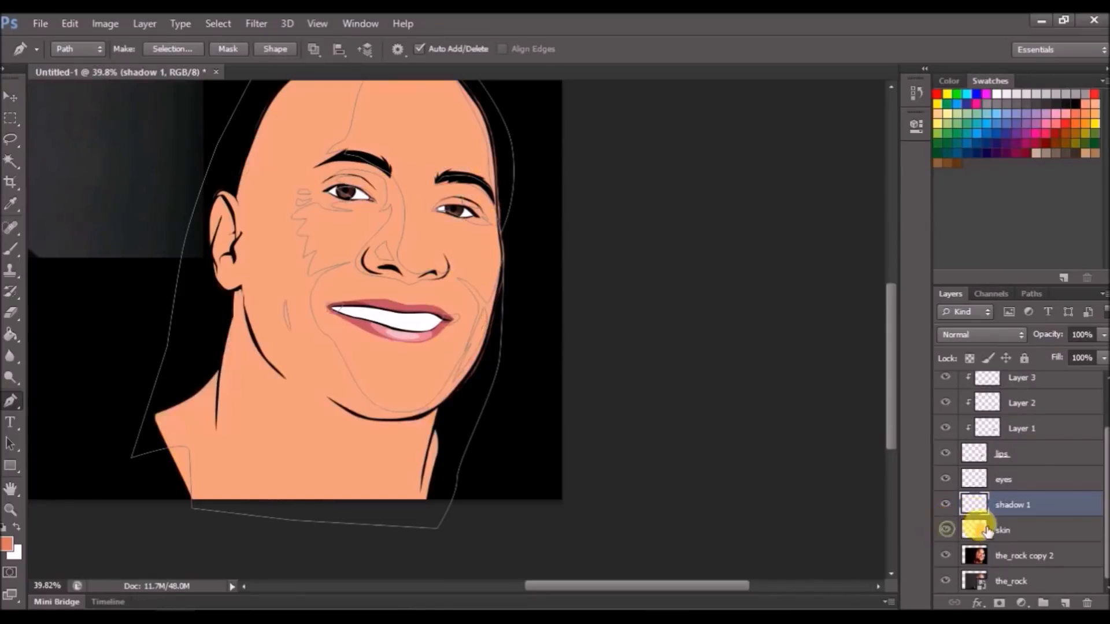
right_click(361, 277)
left_click(394, 324)
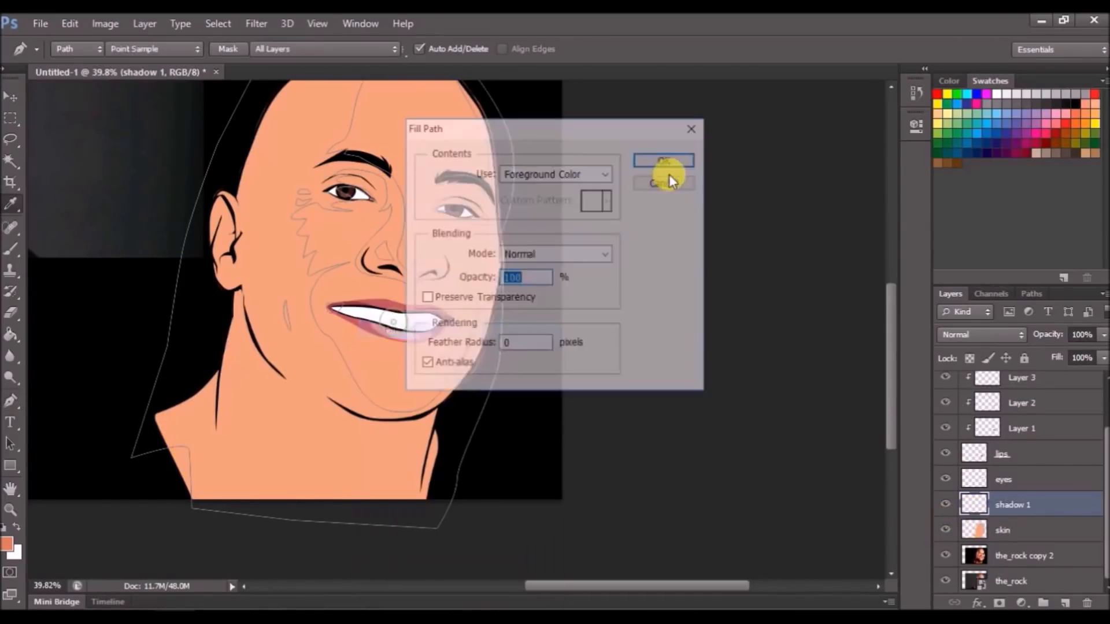
left_click(658, 160)
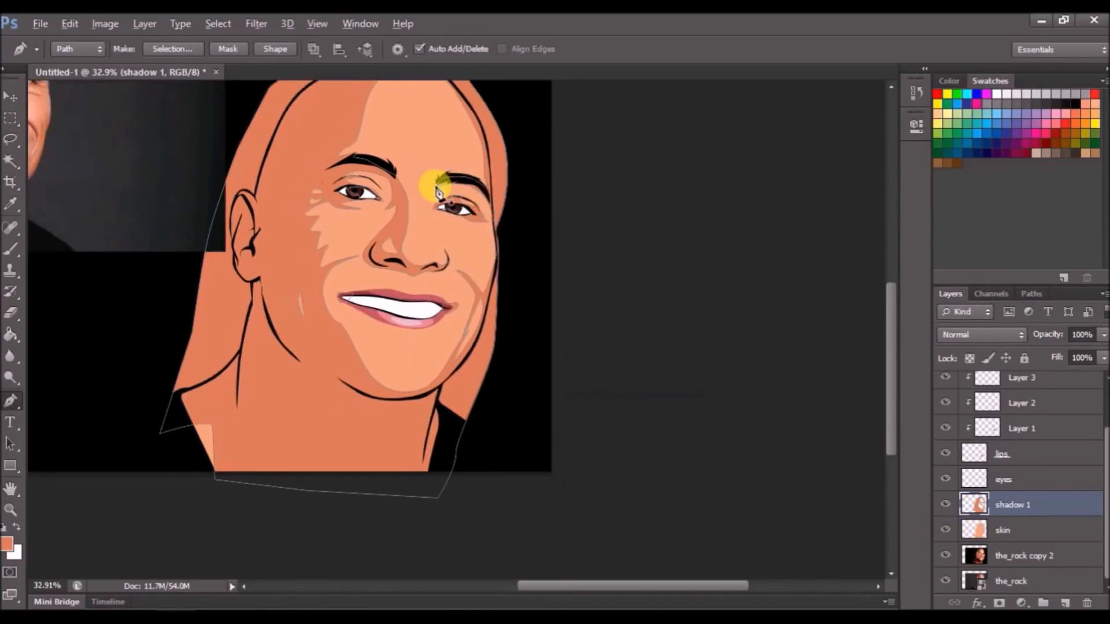
scroll(439, 191, "down", 1)
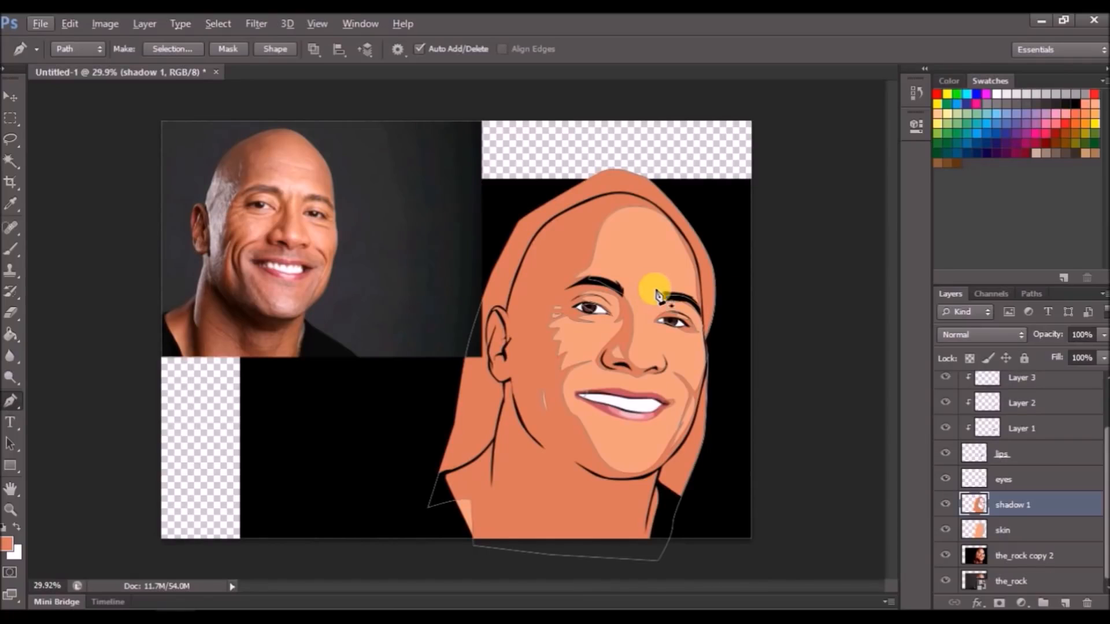
Refill the shadow path with a slightly more saturated orange, dismiss the path and clip shadow 1 to the skin layer.
left_click(16, 543)
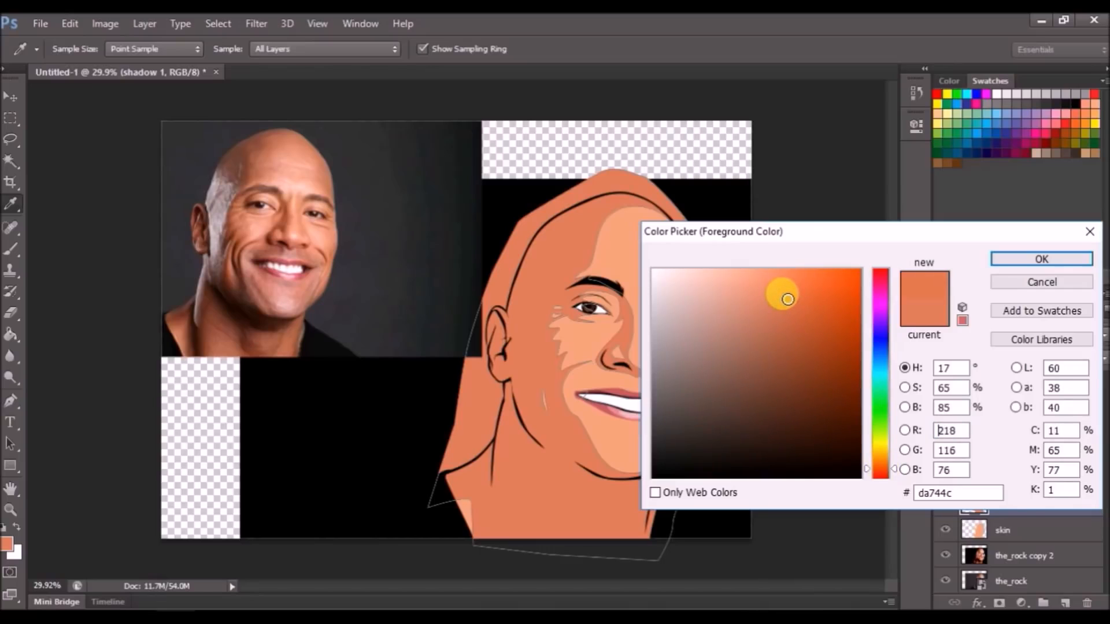
left_click(1055, 270)
right_click(633, 234)
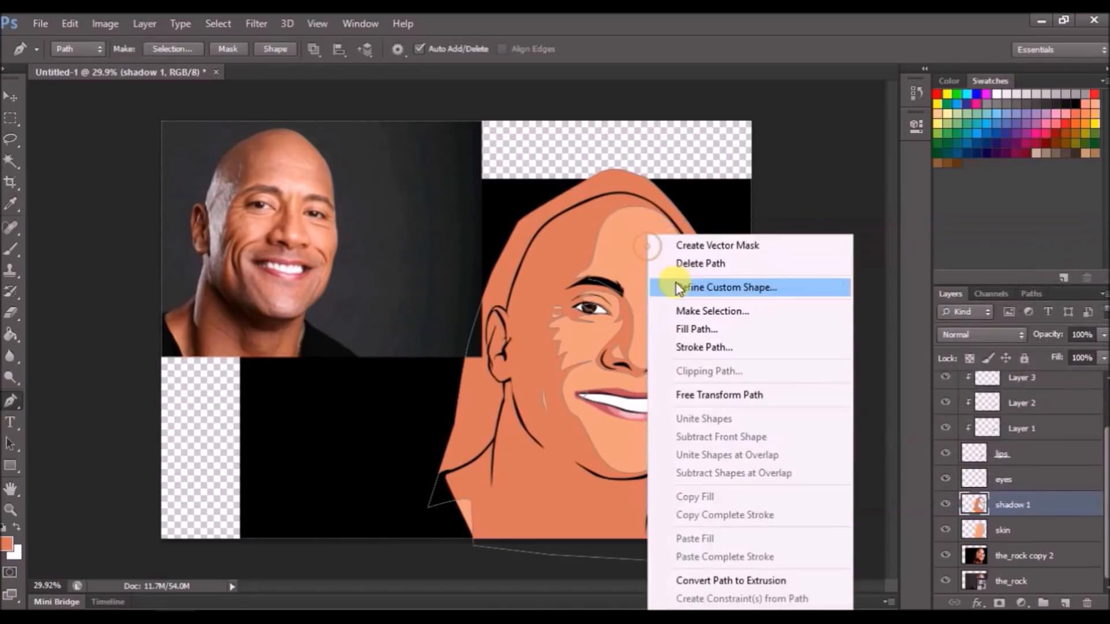
left_click(682, 324)
left_click(678, 162)
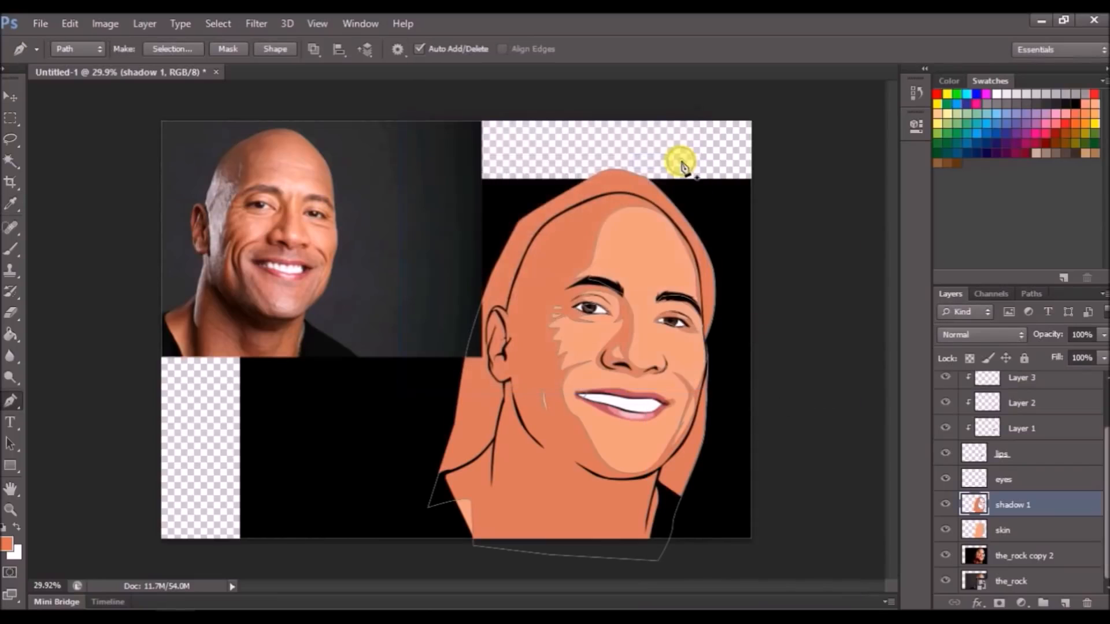
key("Escape")
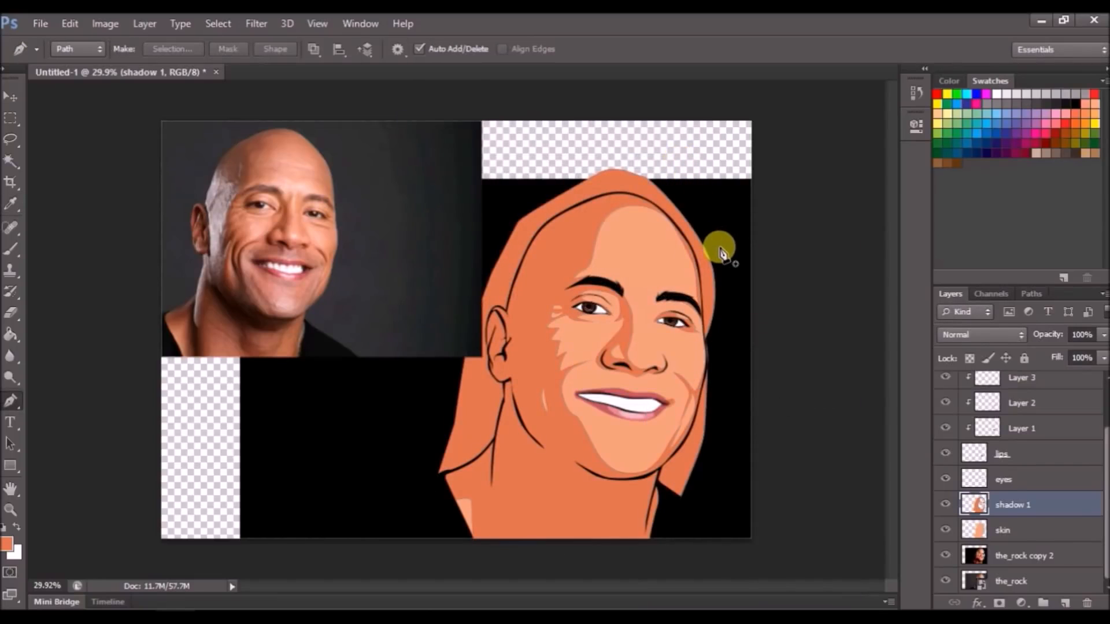
left_click(990, 518, "alt")
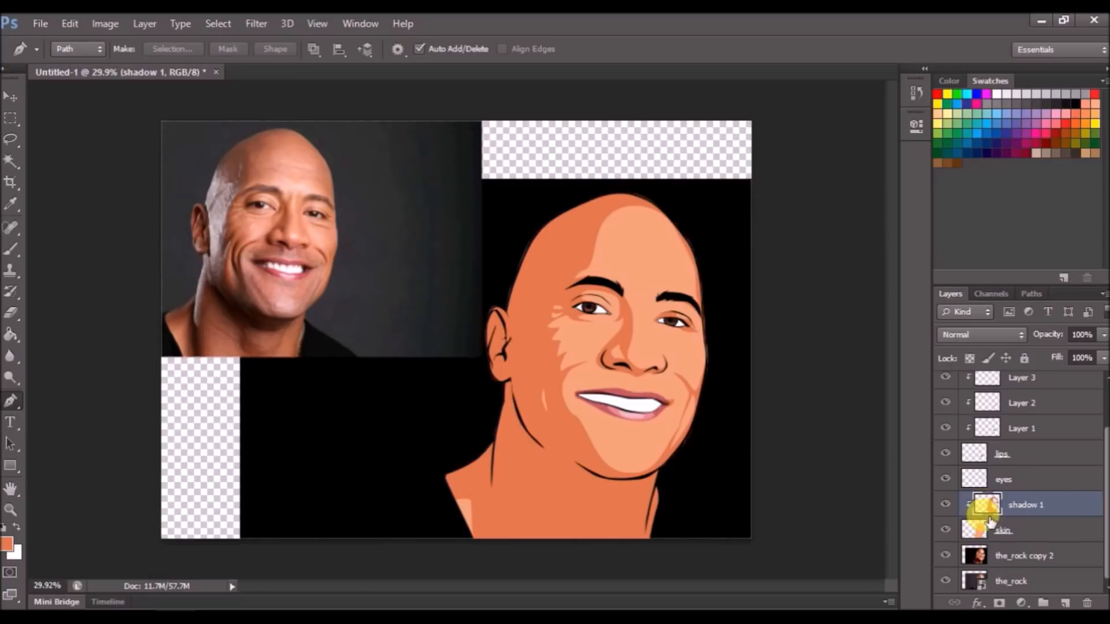
Add a new layer above shadow 1 and set the foreground color to brown #b15632.
left_click(1062, 602)
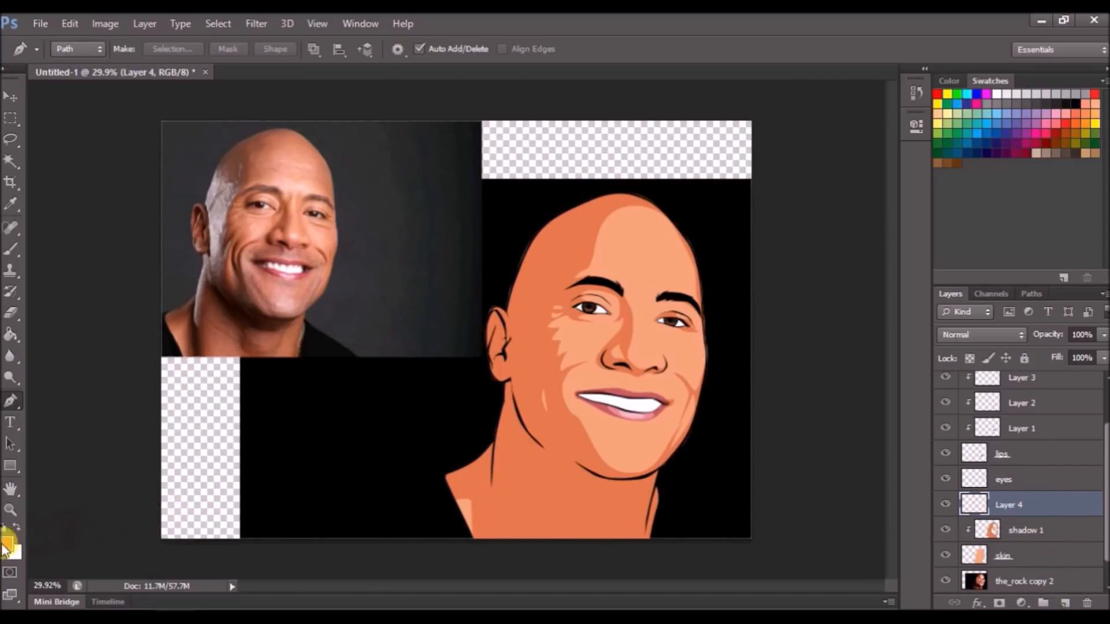
left_click(7, 543)
left_click_drag(793, 317, 796, 321)
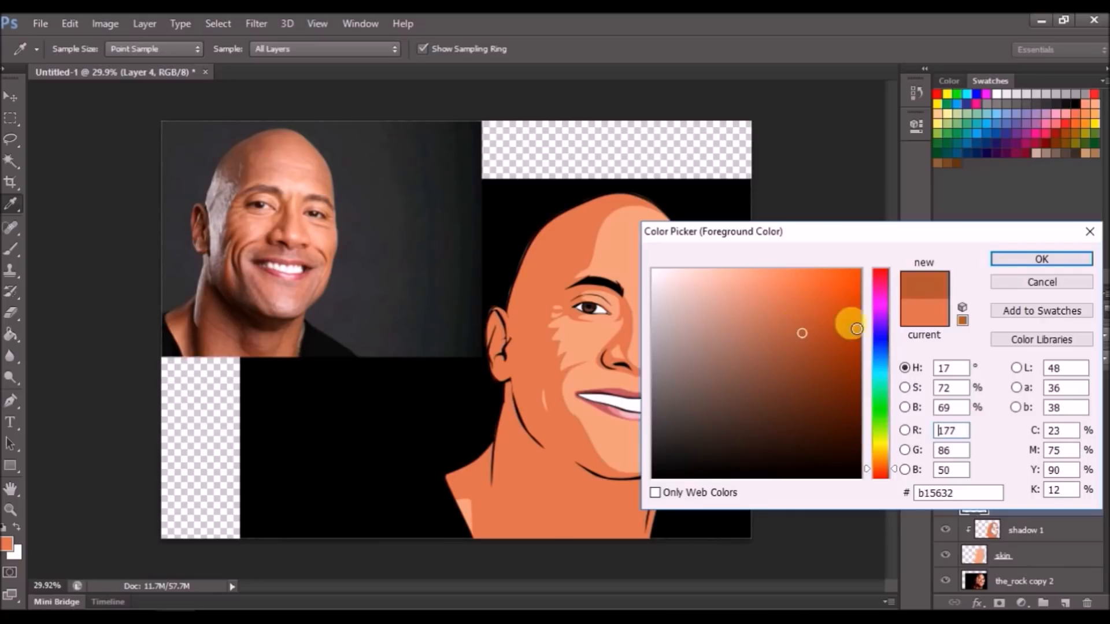
left_click(1035, 262)
Hide the skin layer and start a darker shadow path with the Pen around the shoulder and the base of the neck.
left_click(946, 556)
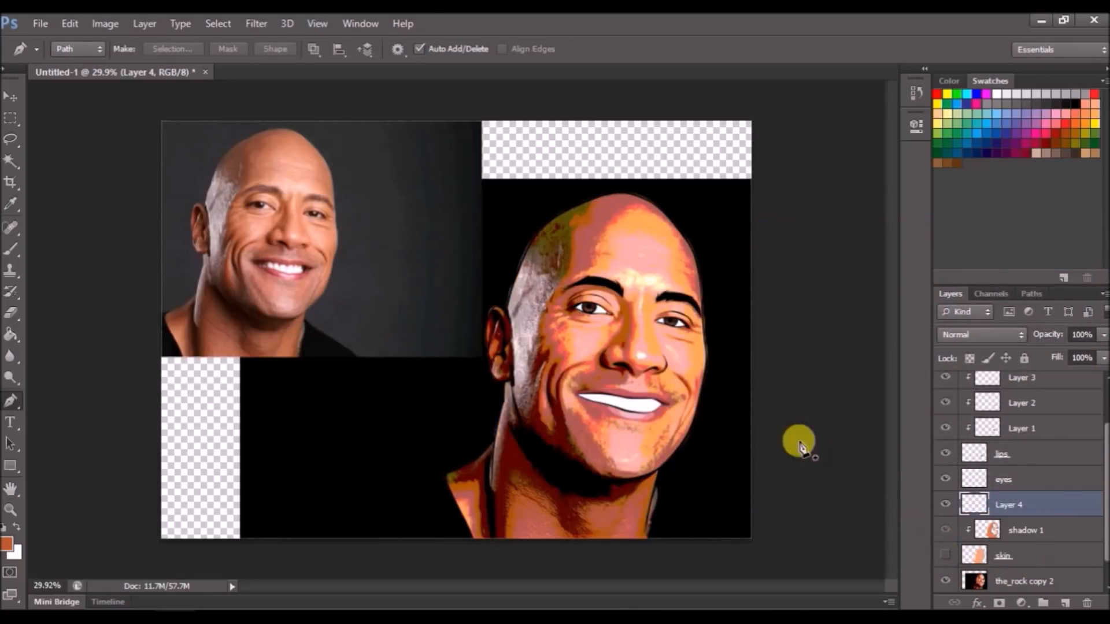
scroll(621, 320, "up", 2)
scroll(659, 301, "down", 2)
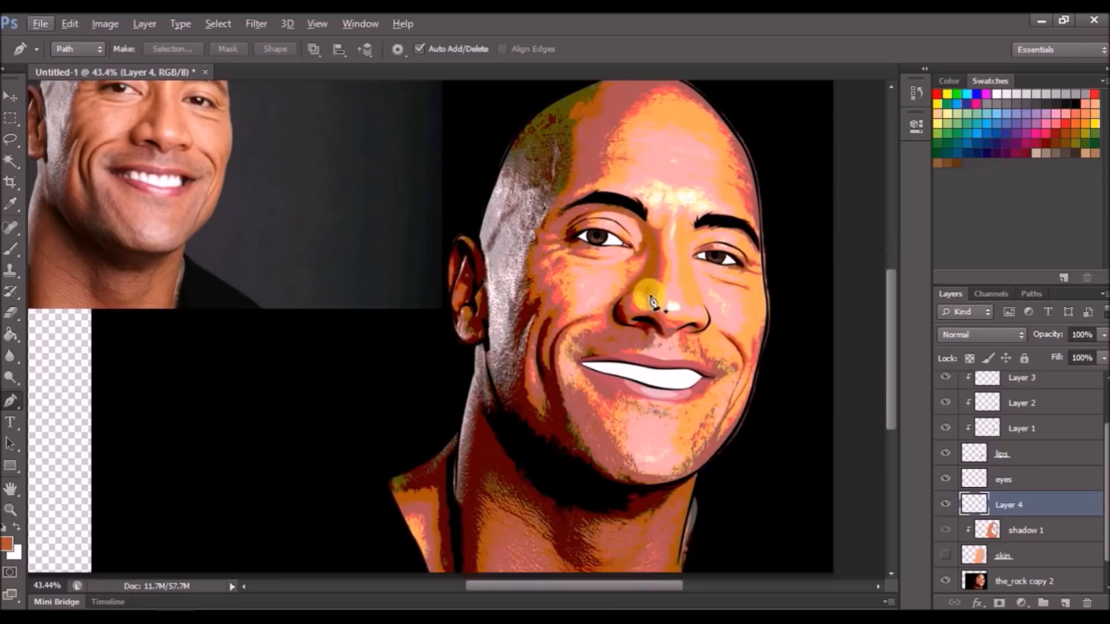
scroll(622, 272, "down", 5)
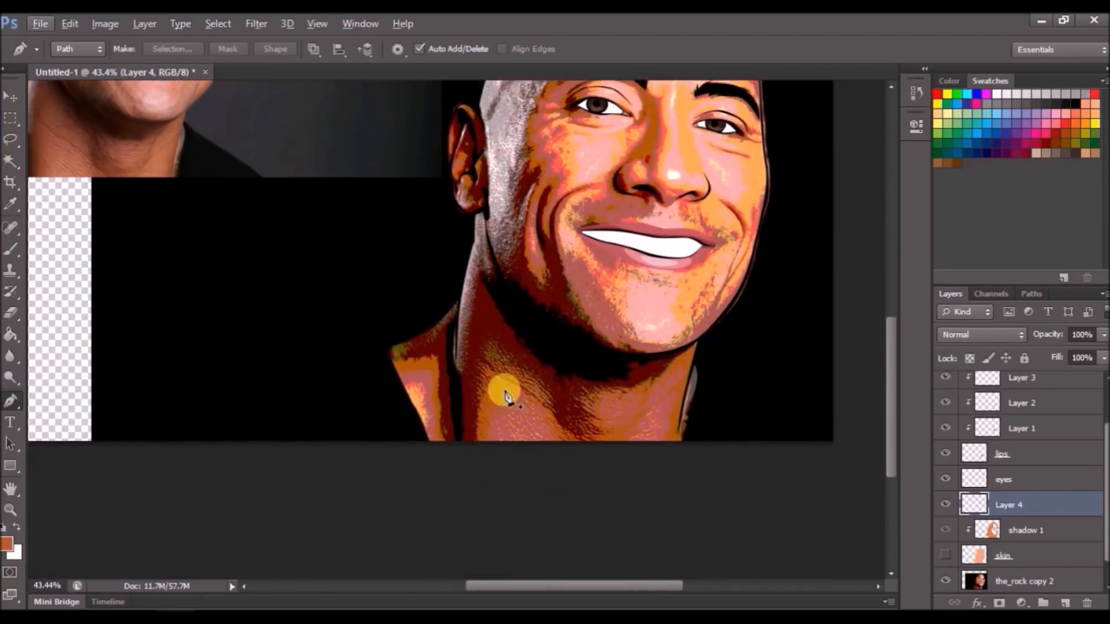
scroll(477, 397, "up", 3)
left_click(308, 320)
left_click(387, 305)
left_click(412, 326)
left_click(428, 469)
left_click(469, 481)
Trace the darker shadow edge up the neck and over the throat folds, undoing misplaced anchor points.
left_click_drag(479, 329, 490, 270)
left_click_drag(567, 323, 581, 343)
left_click_drag(651, 445, 682, 452)
key("ctrl+z")
left_click_drag(657, 406, 626, 404)
scroll(681, 444, "up", 4)
left_click_drag(647, 326, 692, 323)
left_click_drag(707, 359, 427, 442)
key("ctrl+z")
Carry the path along the throat and back beneath the chin and jaw, stepping back in the history over misplaced anchors.
left_click_drag(554, 363, 520, 326)
left_click(664, 269)
left_click(688, 241)
left_click_drag(403, 283, 507, 403)
left_click_drag(456, 222, 457, 379)
left_click_drag(446, 375, 451, 296)
scroll(450, 297, "up", 3)
left_click(916, 92)
left_click(809, 214)
Continue the dark shadow path around the smile line and the crease beside it on the near cheek.
left_click_drag(474, 266, 519, 232)
left_click(524, 226)
left_click_drag(426, 323, 414, 386)
left_click(422, 428)
left_click_drag(393, 304, 412, 247)
left_click(430, 207)
left_click_drag(371, 359, 386, 461)
scroll(416, 461, "down", 4)
left_click(414, 487)
Trace the dark shadow edge up the near cheek and sideburn to the temple beside the eyebrow.
left_click_drag(349, 307, 362, 229)
scroll(366, 272, "up", 3)
left_click_drag(388, 271, 354, 218)
key("ctrl+z")
left_click(396, 267)
scroll(356, 223, "up", 4)
left_click_drag(379, 326, 427, 241)
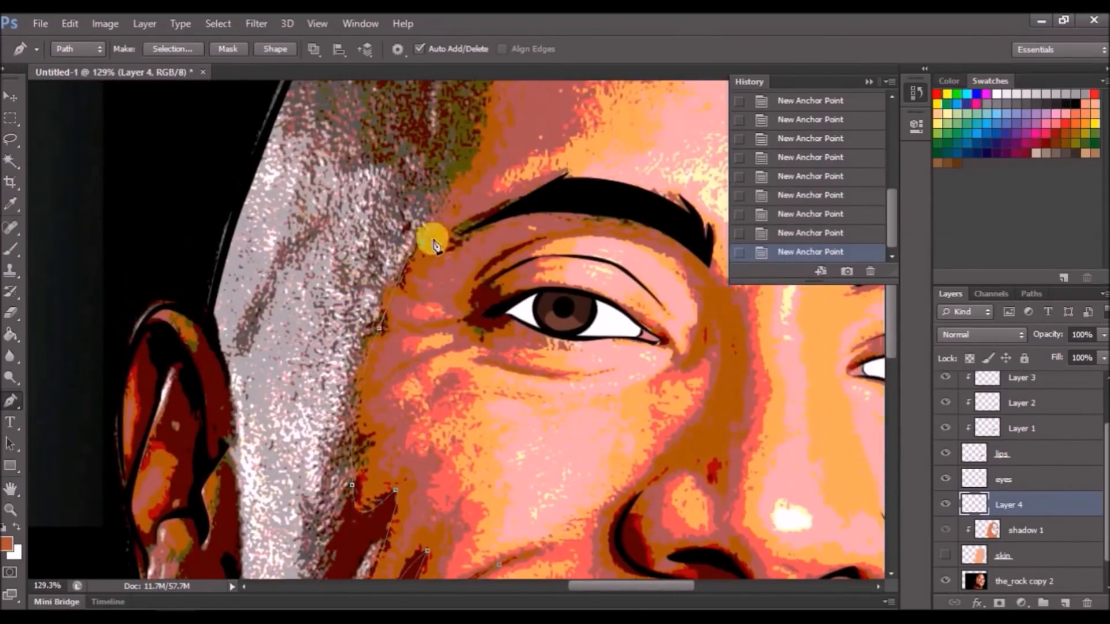
Extend the path up the side of the head to the crown and back down outside the head to the ear.
scroll(465, 254, "down", 3)
scroll(488, 272, "up", 3)
left_click_drag(483, 284, 488, 237)
left_click_drag(573, 107, 358, 124)
scroll(300, 231, "down", 3)
left_click(252, 235)
Trace the dark shadow path around the ear's upper rim and down its outer edge toward the inner fold.
left_click_drag(281, 269, 284, 279)
left_click_drag(278, 298, 233, 289)
left_click_drag(240, 327, 238, 341)
left_click(227, 403)
scroll(220, 422, "up", 5)
left_click(240, 347)
left_click(277, 322)
left_click_drag(312, 312, 312, 320)
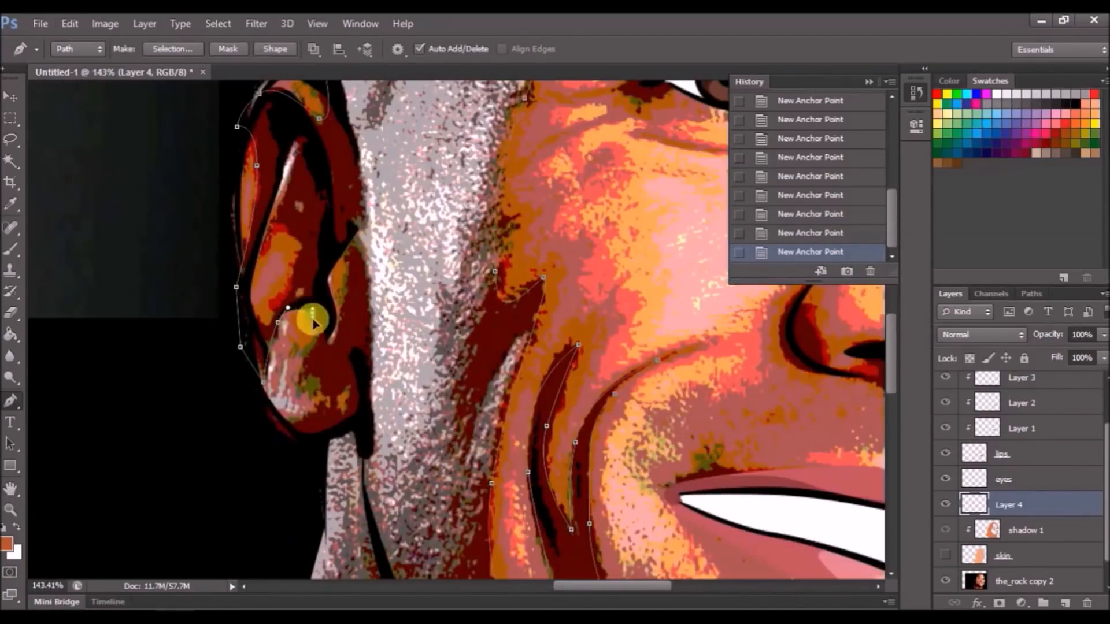
Finish the path around the earlobe and down outside the neck, closing it at its starting point on the shoulder.
left_click_drag(281, 432, 260, 431)
left_click(304, 460)
scroll(347, 433, "down", 5)
left_click(260, 337)
left_click(163, 391)
left_click(141, 469)
scroll(277, 370, "up", 5)
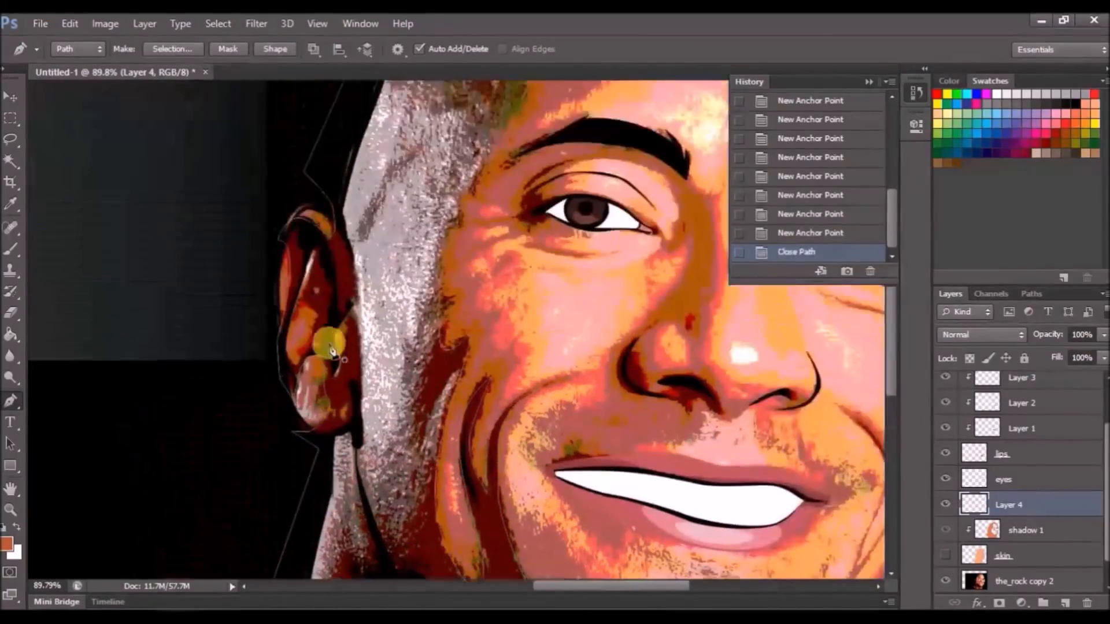
Add two small closed Pen shapes to the dark shadow path inside the ear.
scroll(332, 341, "up", 5)
left_click(273, 315)
left_click(272, 338)
left_click(291, 378)
left_click(316, 303)
left_click(300, 277)
left_click(376, 296)
left_click(344, 329)
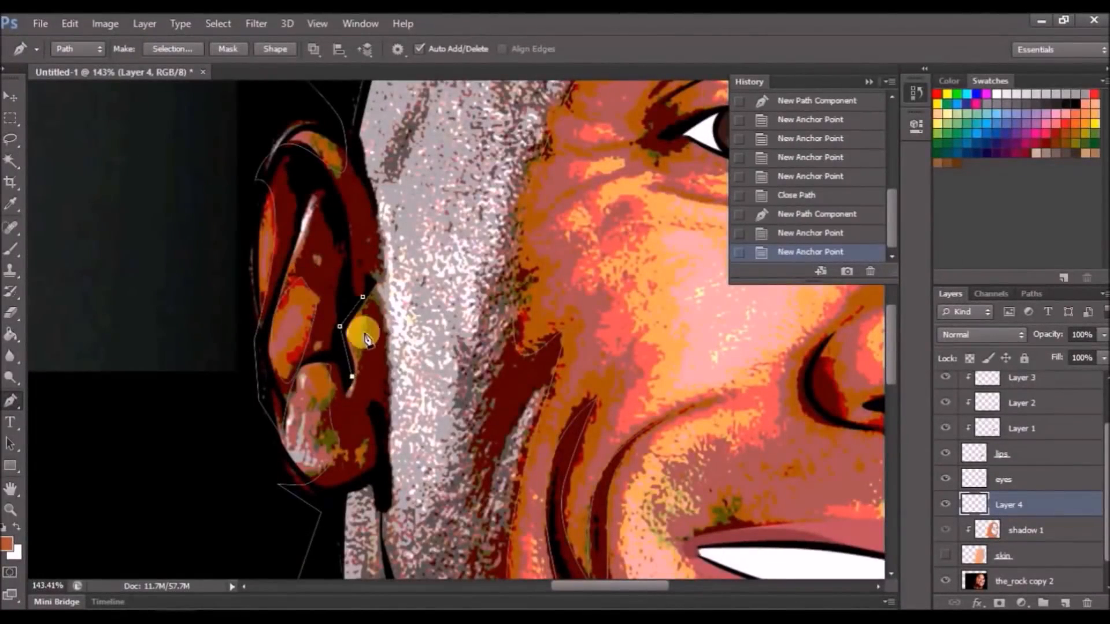
left_click(376, 297)
scroll(389, 299, "down", 3)
Add a closed Pen shape around the near nostril and the wing of the nose.
left_click_drag(448, 325, 276, 296)
scroll(572, 349, "up", 6)
left_click(256, 157)
left_click_drag(198, 271, 211, 326)
left_click_drag(278, 348, 330, 344)
left_click_drag(435, 348, 474, 376)
left_click(508, 399)
left_click_drag(466, 308, 439, 281)
left_click(337, 289)
left_click(276, 330)
left_click_drag(241, 186, 255, 151)
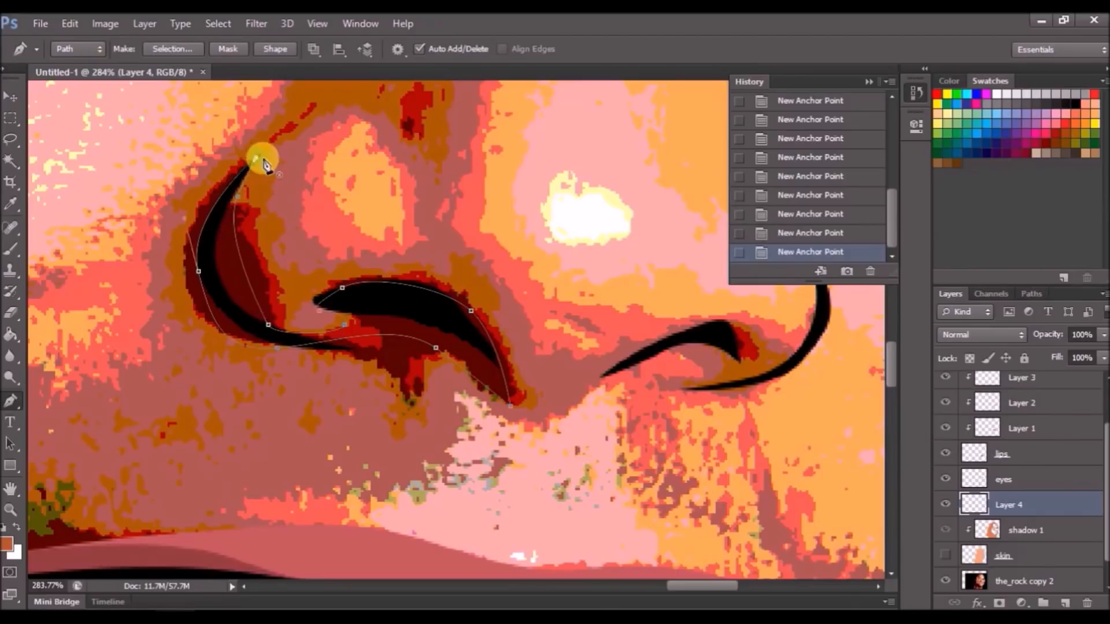
left_click(256, 157)
Add a small closed Pen shape at the outer corner of the far eye.
scroll(257, 165, "down", 4)
scroll(744, 359, "up", 3)
scroll(745, 369, "down", 4)
scroll(710, 328, "up", 3)
left_click(703, 331)
left_click(776, 370)
left_click(780, 401)
left_click(718, 388)
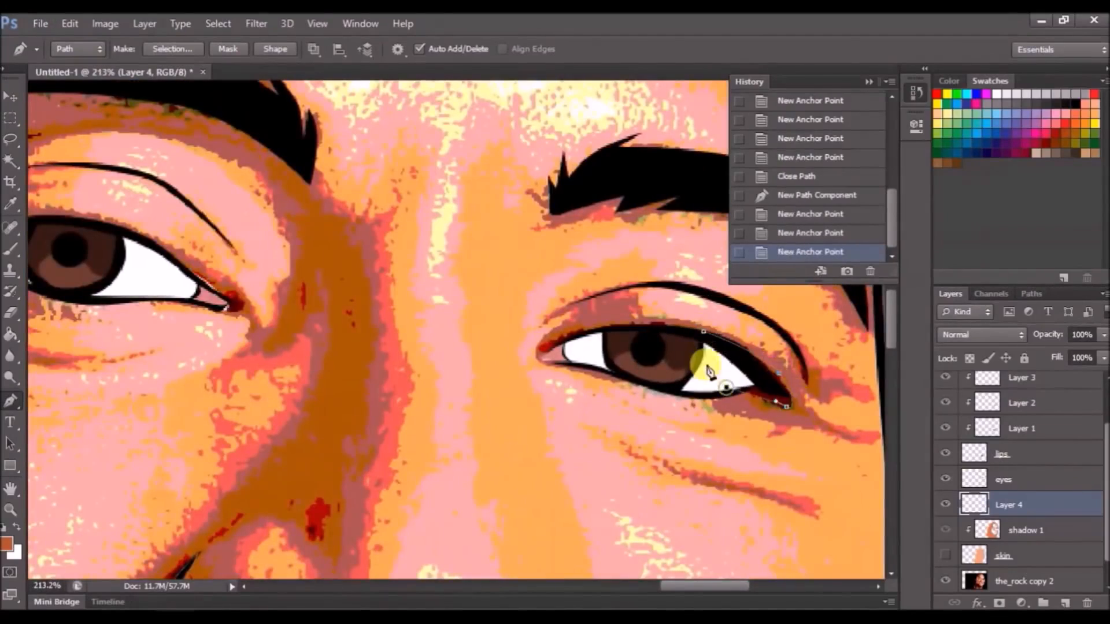
left_click(703, 332)
Add a closed Pen shape around the outer corner and upper lid of the near eye.
left_click_drag(372, 298, 735, 361)
scroll(384, 320, "up", 3)
left_click(421, 334)
left_click_drag(297, 355, 255, 358)
left_click(256, 357)
left_click_drag(284, 320, 277, 302)
left_click(308, 248)
left_click(418, 207)
left_click(343, 269)
left_click(426, 336)
Clip Layer 4 to the skin layer, show the skin again and fill the dark shadow path with the foreground color.
scroll(577, 364, "down", 8)
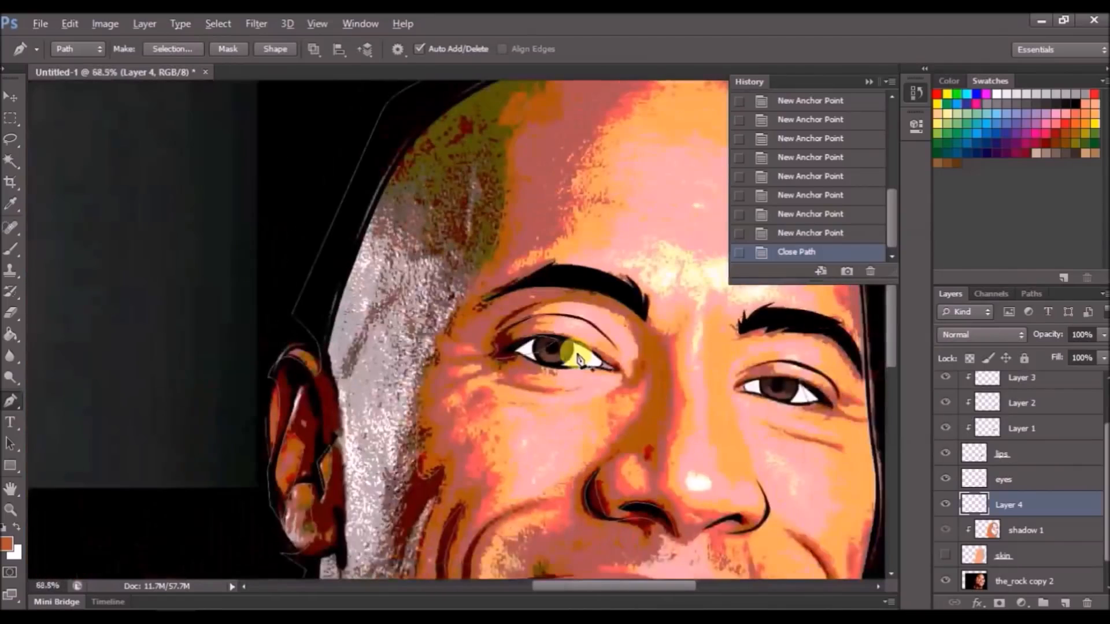
scroll(483, 322, "down", 5)
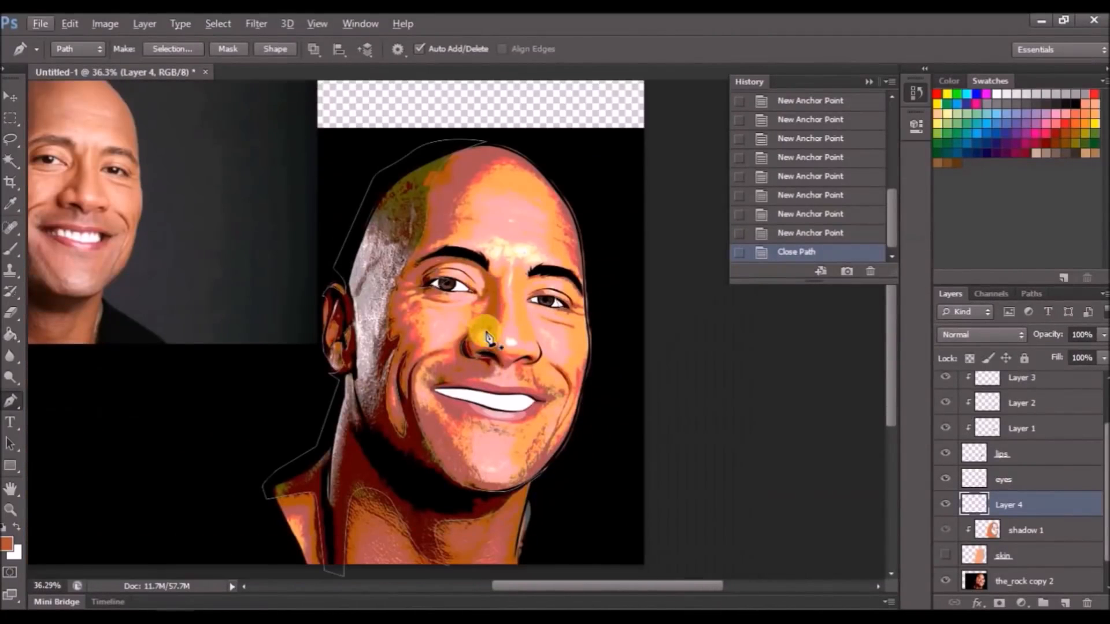
left_click(868, 83)
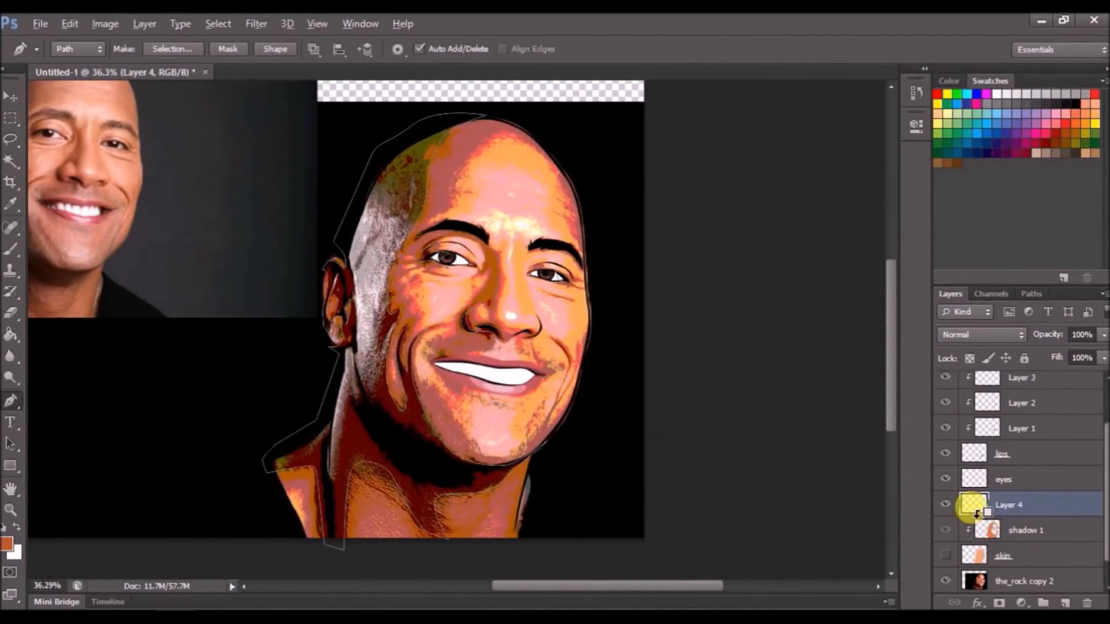
left_click(976, 514, "alt")
left_click(944, 557)
right_click(574, 329)
left_click(575, 331)
left_click(665, 159)
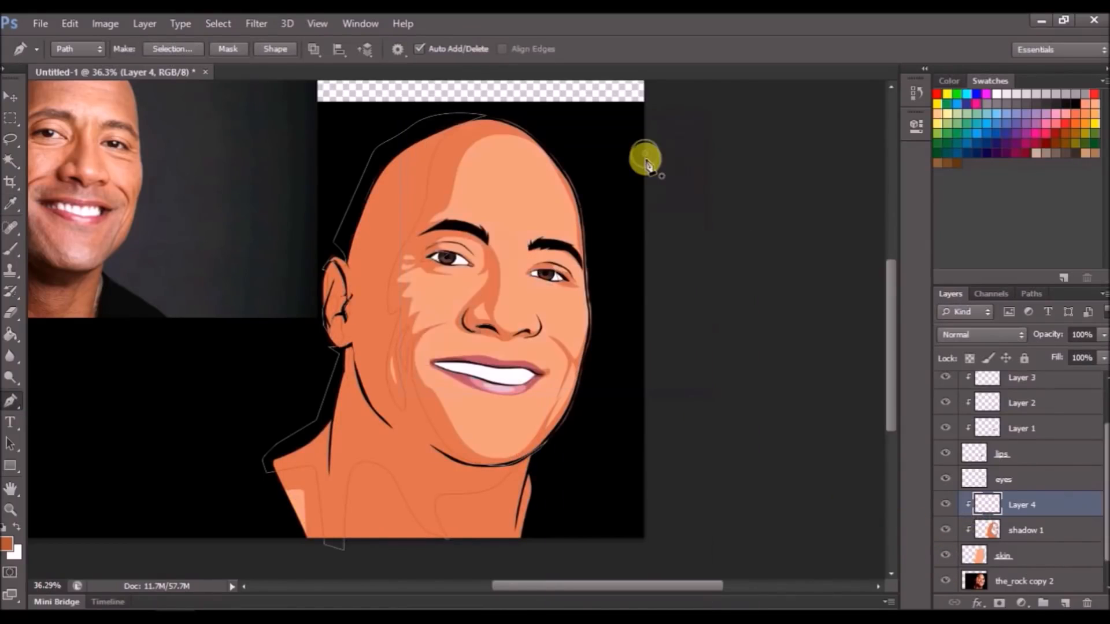
scroll(635, 177, "down", 2)
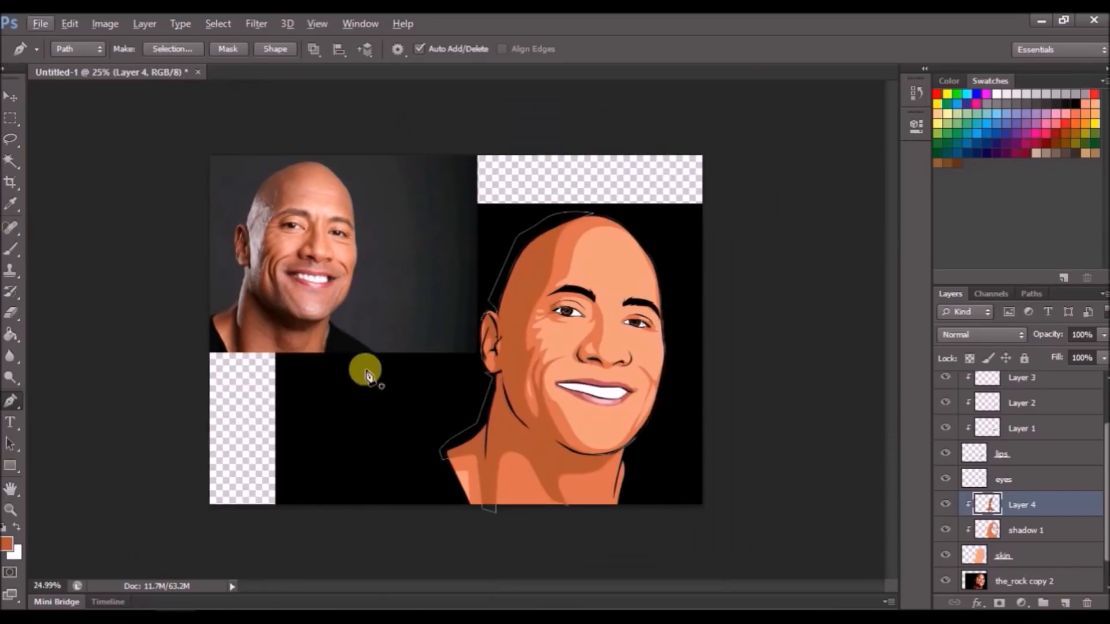
Set the foreground color to #9c4625, refill the dark shadow path on Layer 4 and dismiss the path.
left_click(7, 542)
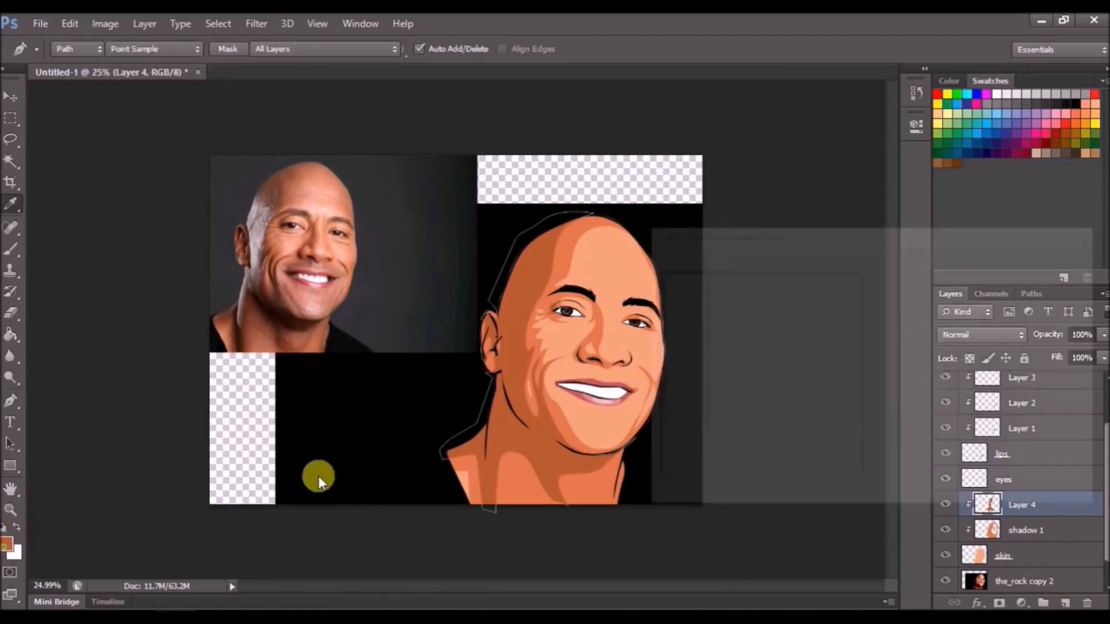
left_click_drag(808, 340, 808, 344)
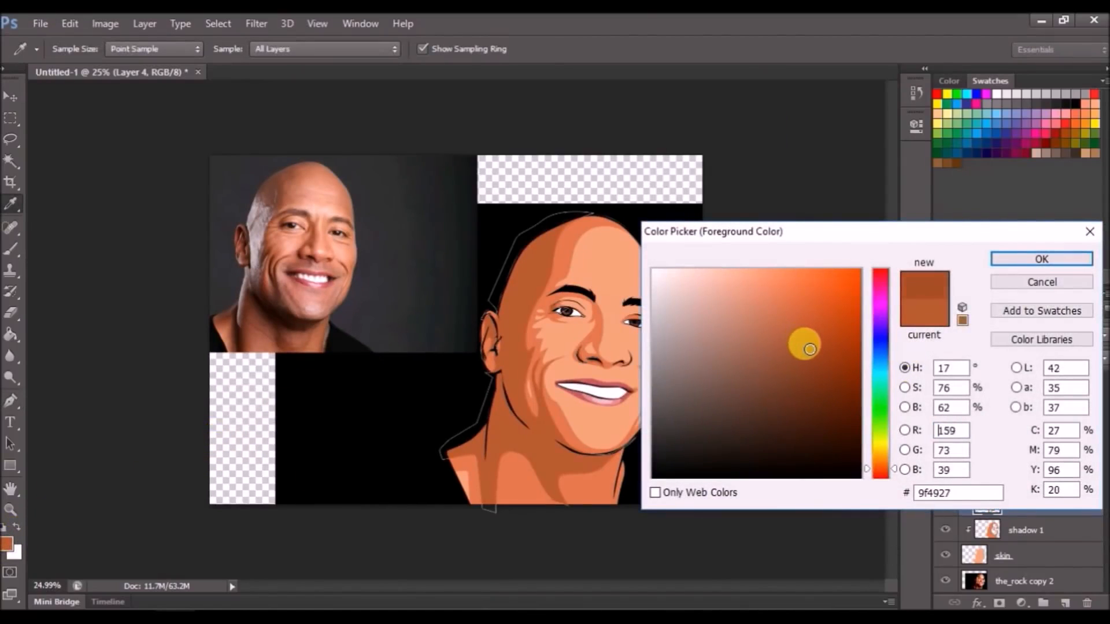
left_click(1031, 261)
right_click(610, 234)
left_click(653, 328)
left_click(691, 159)
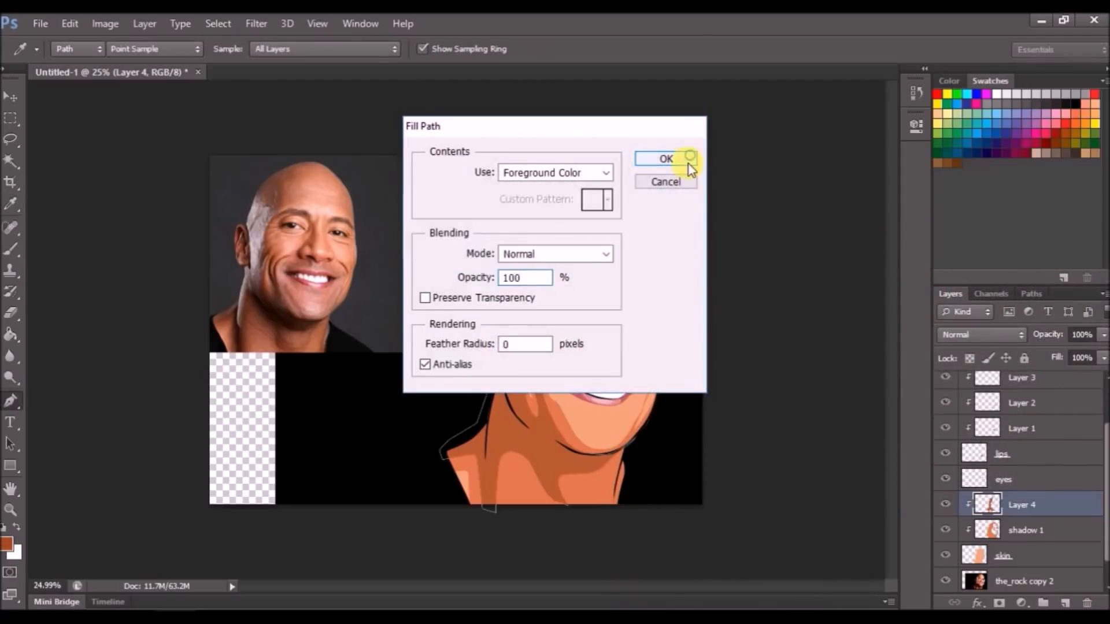
key("Escape")
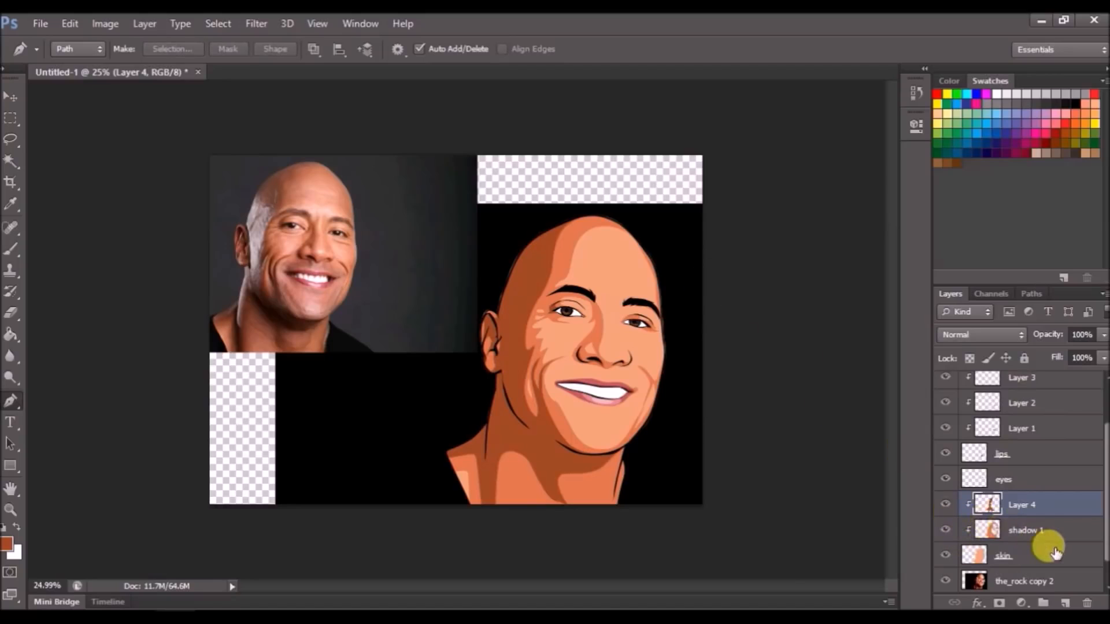
Add a new layer above Layer 4 and set the foreground color to dark brown #752e16.
left_click(1066, 601)
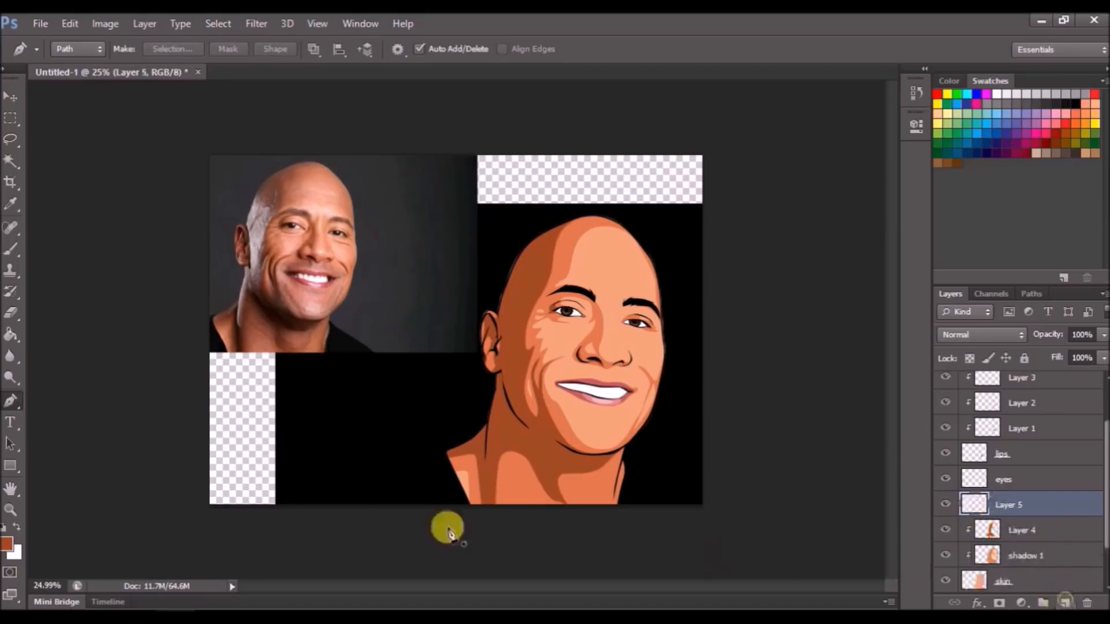
left_click(8, 545)
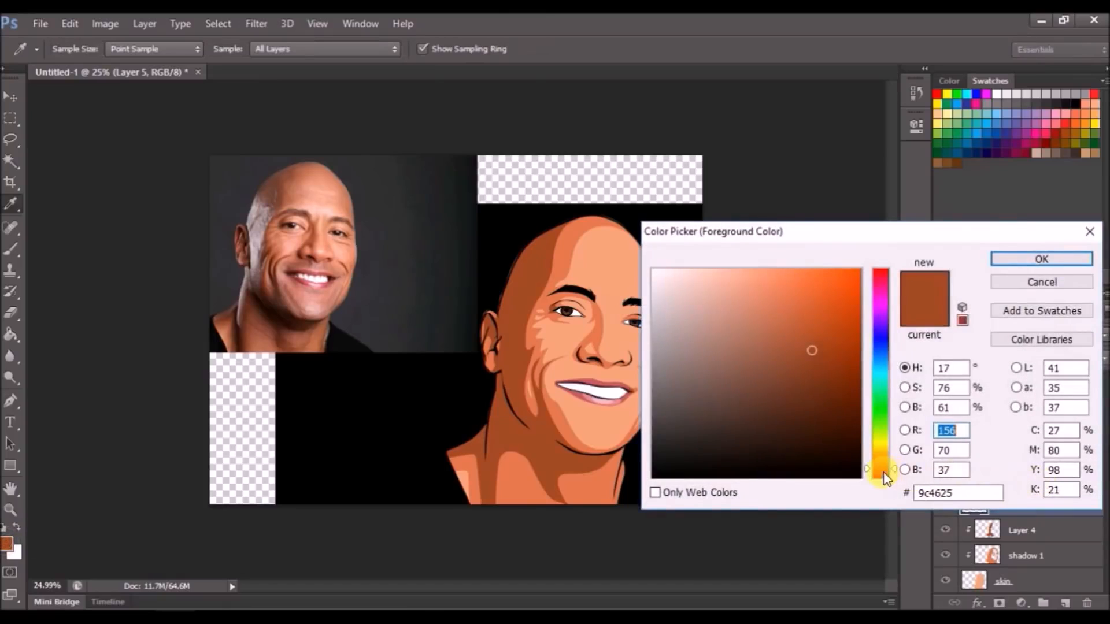
left_click(806, 367)
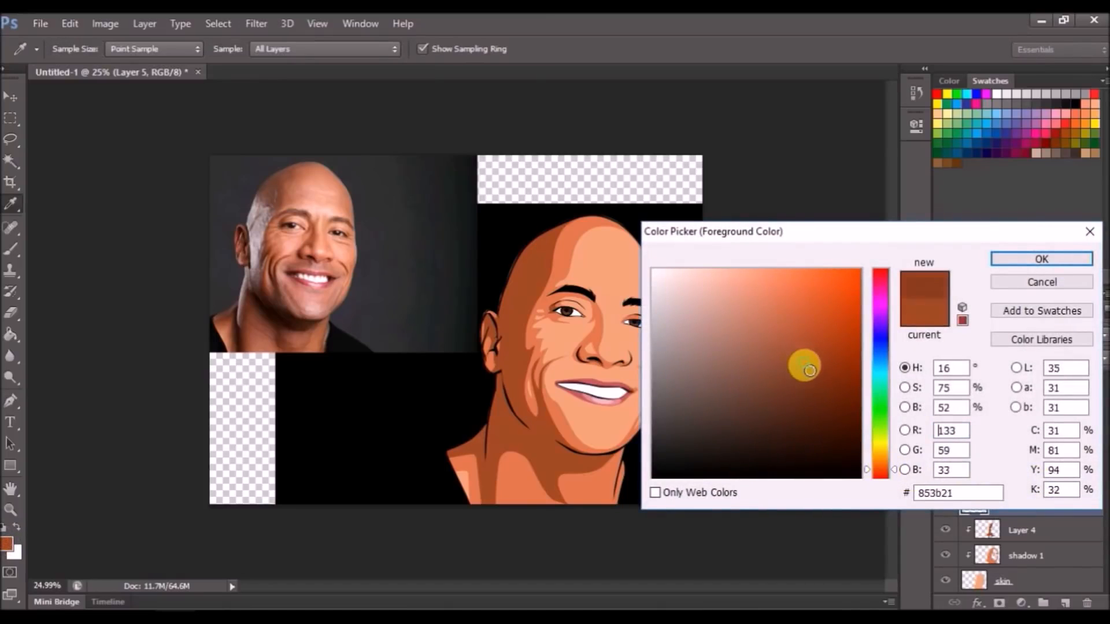
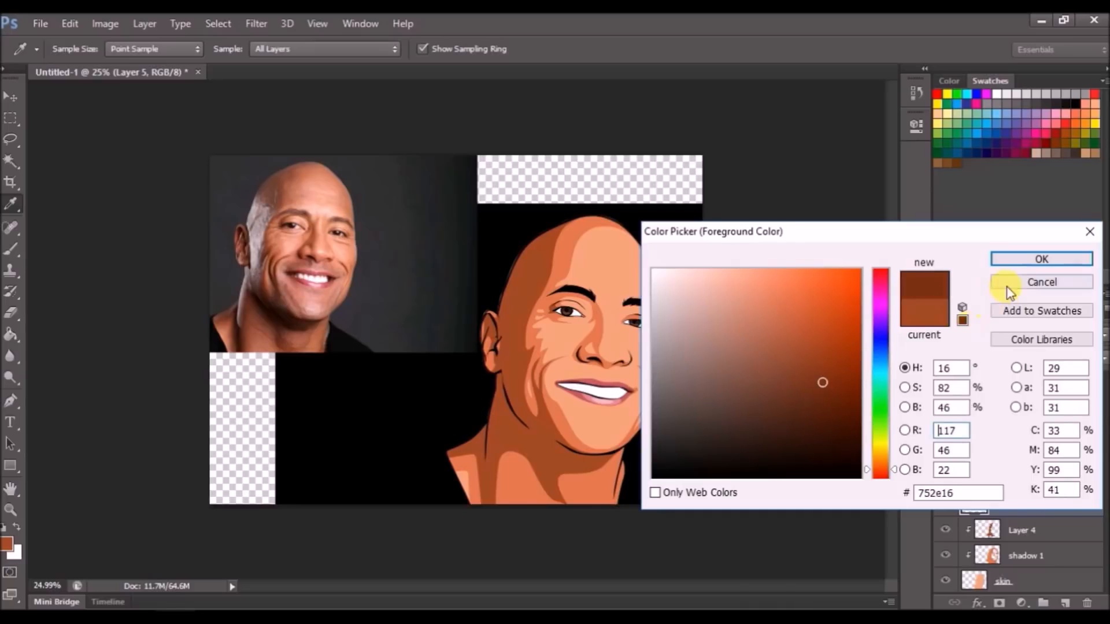
left_click(1041, 260)
Hide the skin layer to expose the posterized copy and pick a slightly different dark brown as the foreground color.
key("p")
left_click(944, 581)
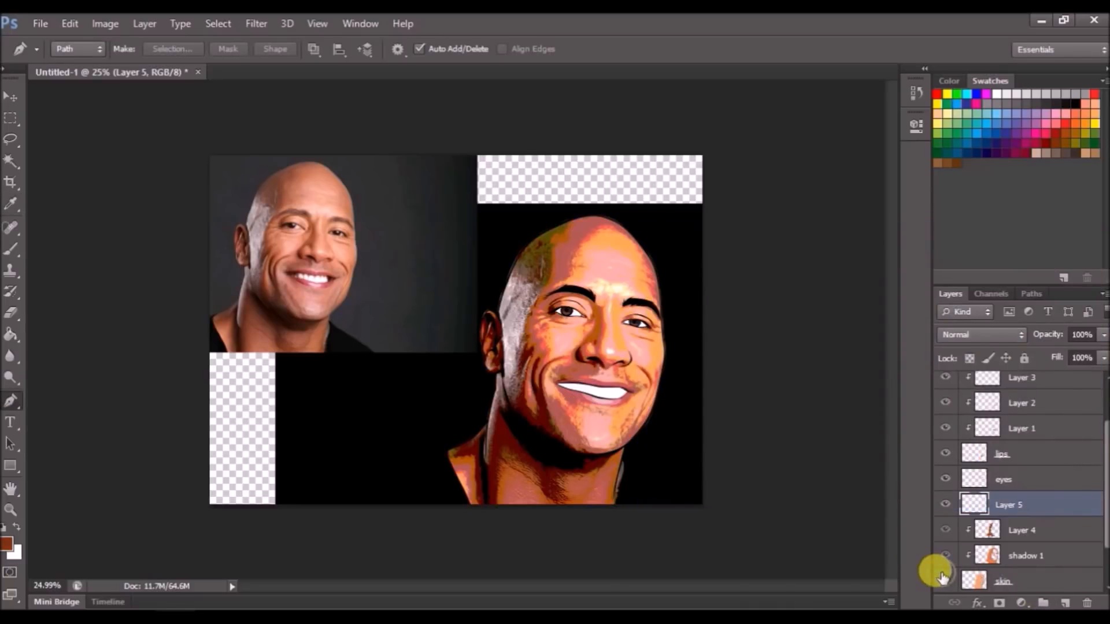
scroll(529, 344, "up", 3)
scroll(529, 353, "down", 3)
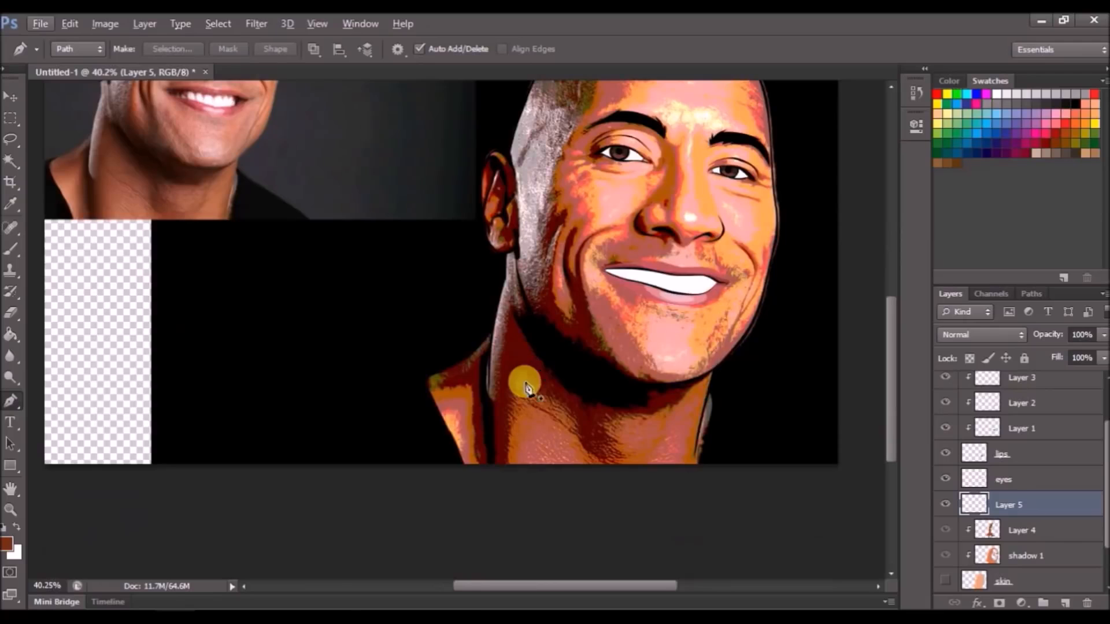
scroll(519, 374, "up", 3)
left_click(8, 544)
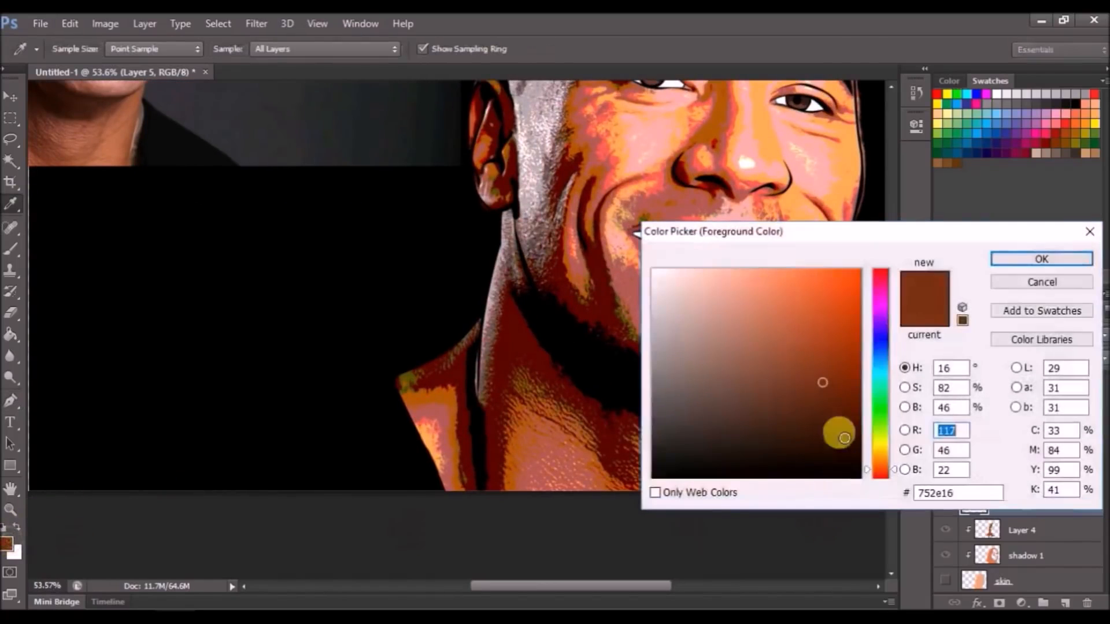
left_click(826, 390)
left_click(1021, 257)
key("p")
scroll(565, 401, "up", 3)
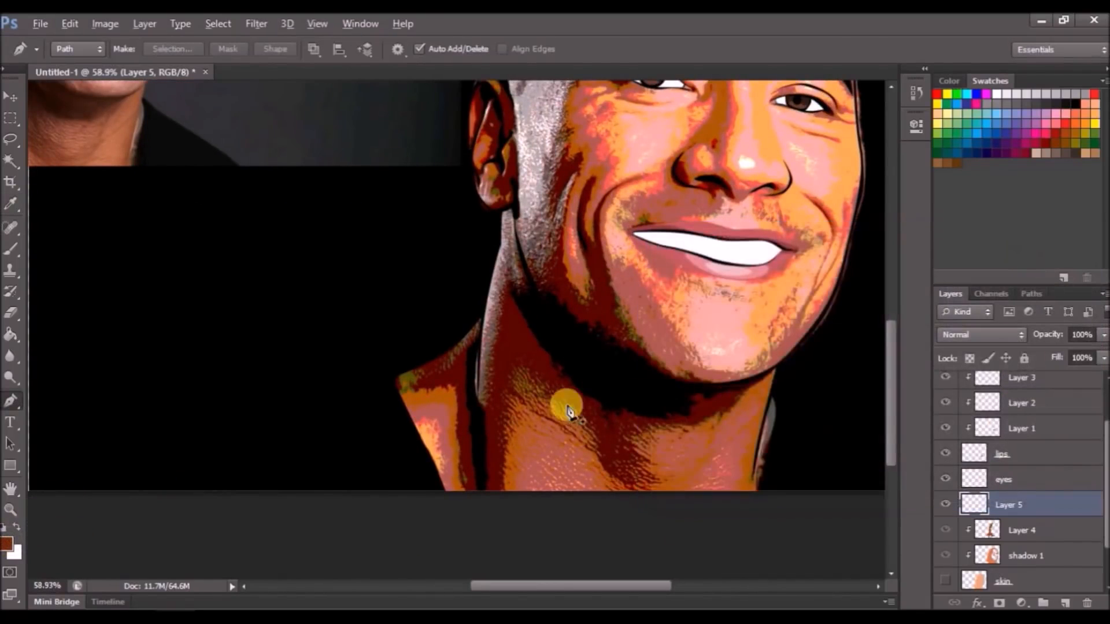
Draw a closed Pen shape around the narrow black shadow running down the side of the neck to the image's lower edge.
left_click(438, 278)
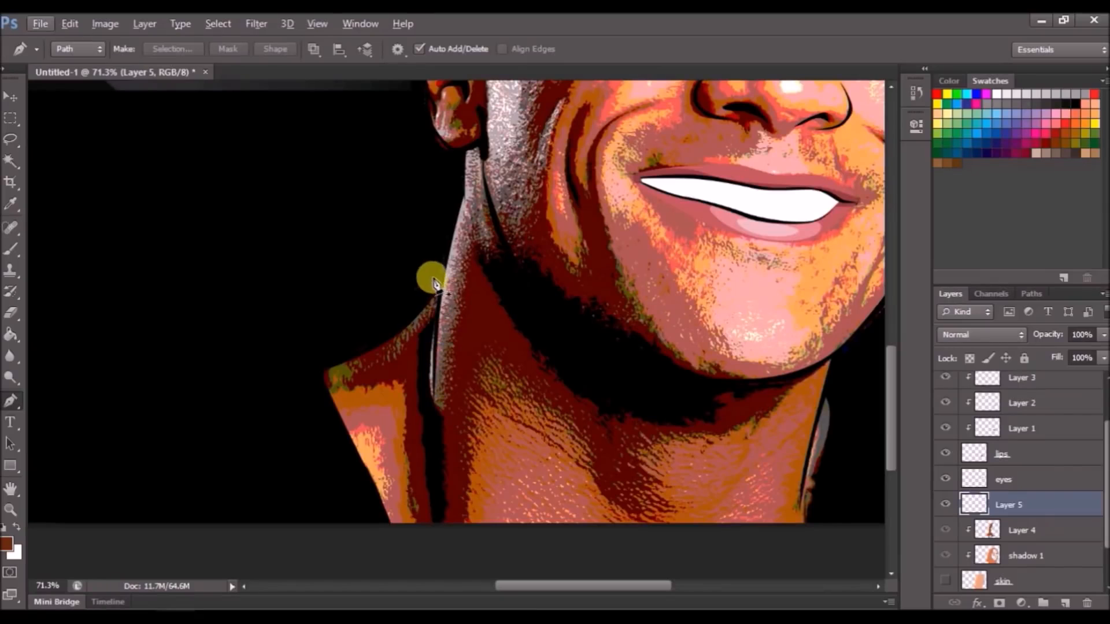
left_click(424, 434)
left_click(433, 512)
left_click(441, 418)
left_click(435, 404)
left_click(443, 258)
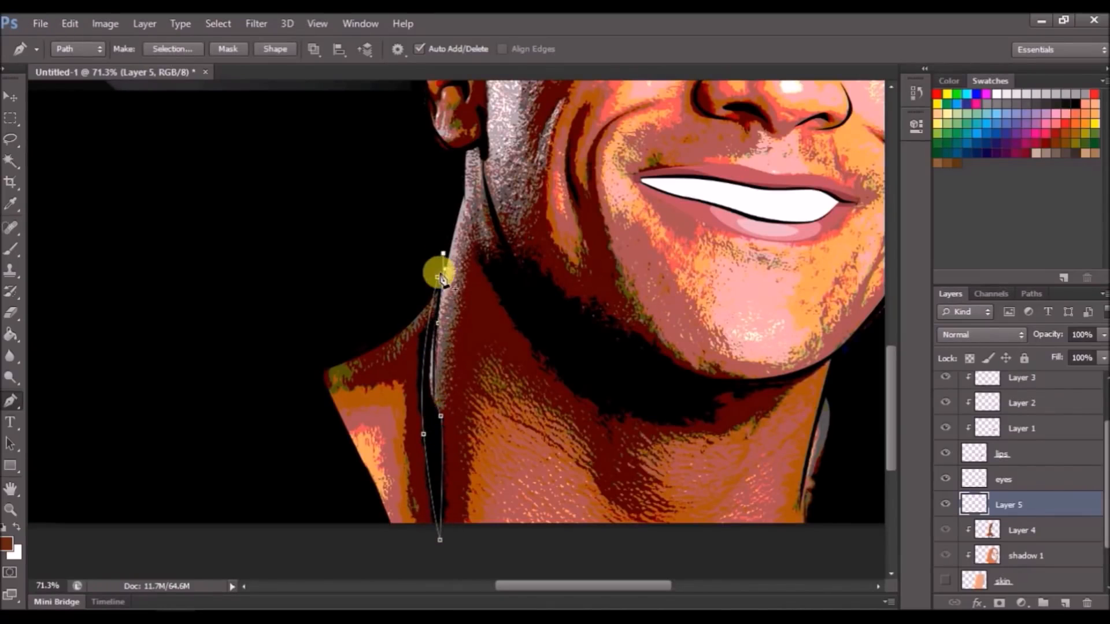
left_click(438, 277)
Draw a closed Pen shape around the black shadow beneath the jaw, from below the ear to the far side of the chin.
left_click_drag(702, 263, 524, 254)
scroll(368, 269, "up", 3)
left_click(300, 183)
left_click(378, 291)
left_click(453, 339)
left_click(580, 403)
left_click(744, 378)
left_click(774, 355)
left_click_drag(668, 421, 483, 461)
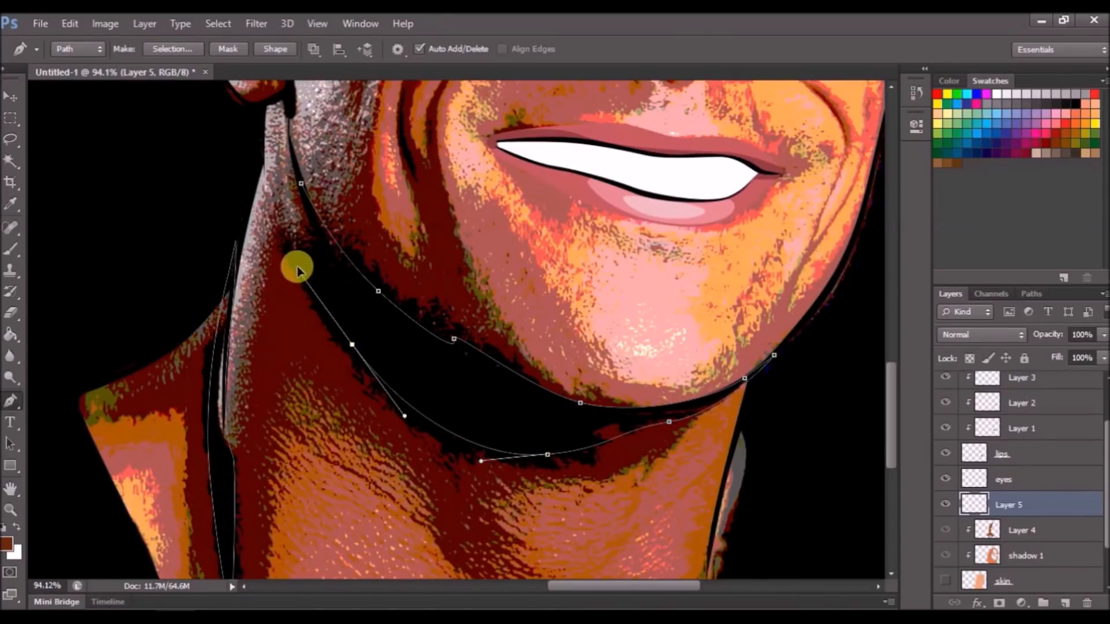
left_click(301, 185)
Add a closed Pen shape around the dark shadow at the earlobe.
left_click_drag(304, 190, 316, 425)
scroll(260, 341, "up", 8)
left_click(253, 341)
left_click_drag(357, 283, 350, 250)
left_click(334, 202)
left_click_drag(367, 307, 364, 351)
left_click(356, 381)
left_click(252, 341)
Add a closed Pen shape around the dark shadow inside the upper ear.
scroll(305, 278, "up", 5)
left_click(244, 135)
left_click(218, 158)
left_click(233, 268)
left_click(221, 298)
left_click_drag(261, 208, 273, 209)
left_click(296, 333)
left_click_drag(311, 438, 307, 401)
left_click(246, 135)
Show the skin layer, clip Layer 5 to it, and try a foreground-color fill of the dark shadow path, undoing that fill.
scroll(471, 384, "down", 5)
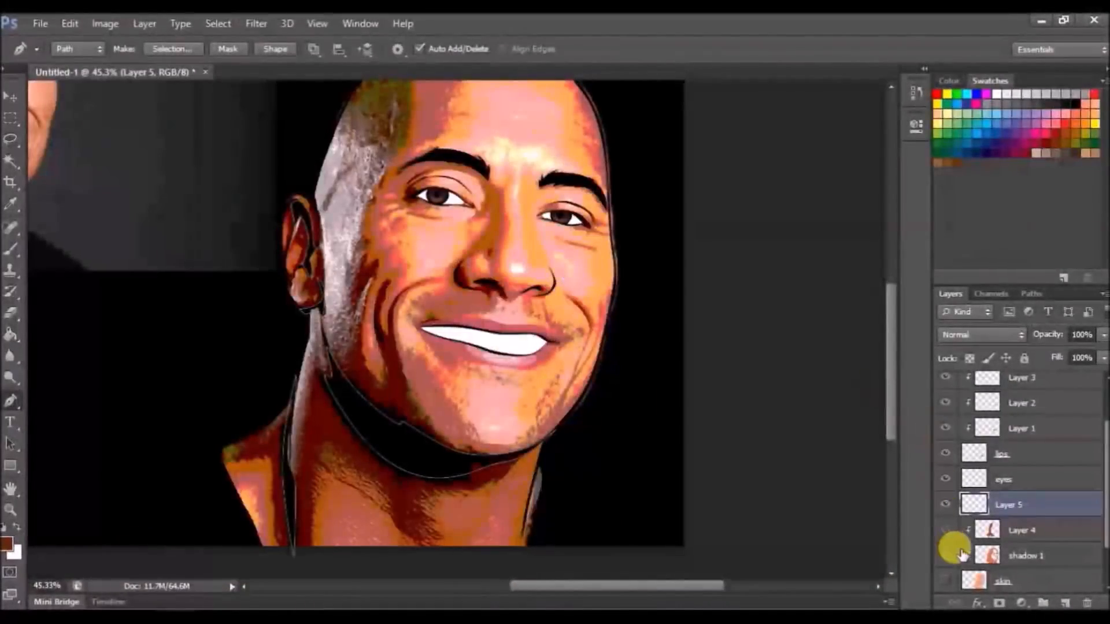
left_click(945, 581)
left_click(976, 516, "alt")
scroll(555, 291, "down", 1)
right_click(475, 259)
left_click(523, 327)
left_click(652, 159)
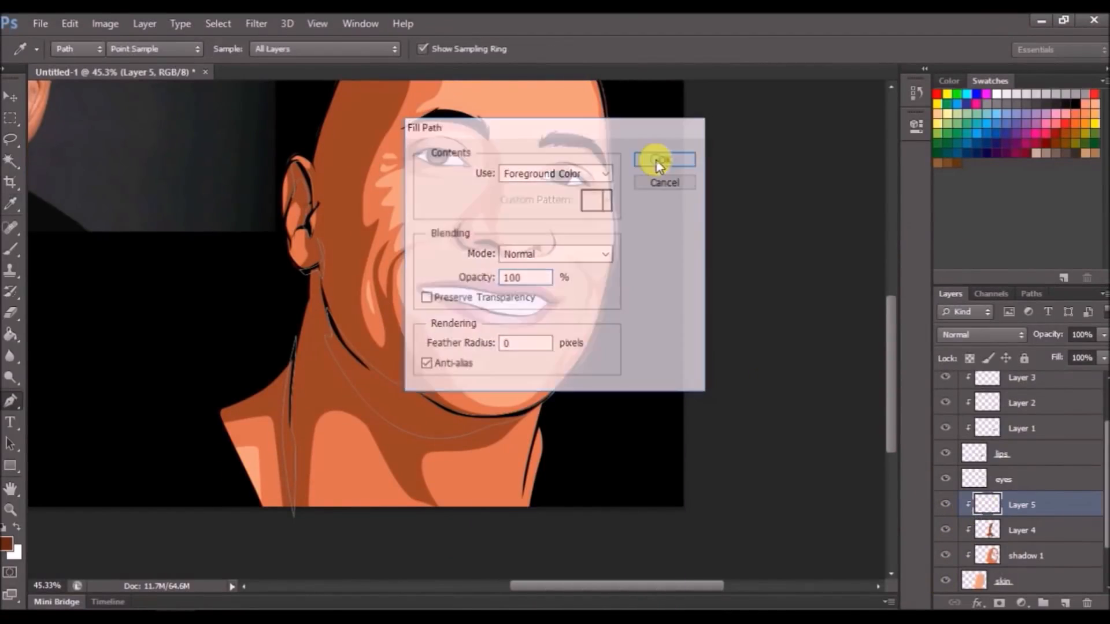
key("ctrl+z")
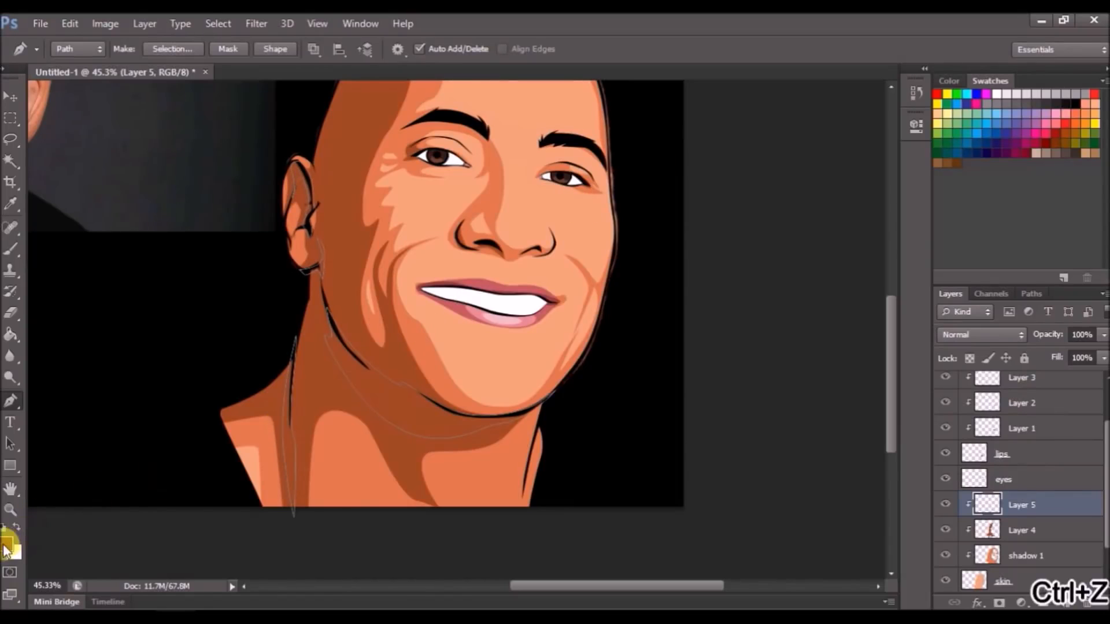
Set the foreground color to light peach #ffc3a2, starting from the skin tone sampled on the forehead.
left_click(7, 543)
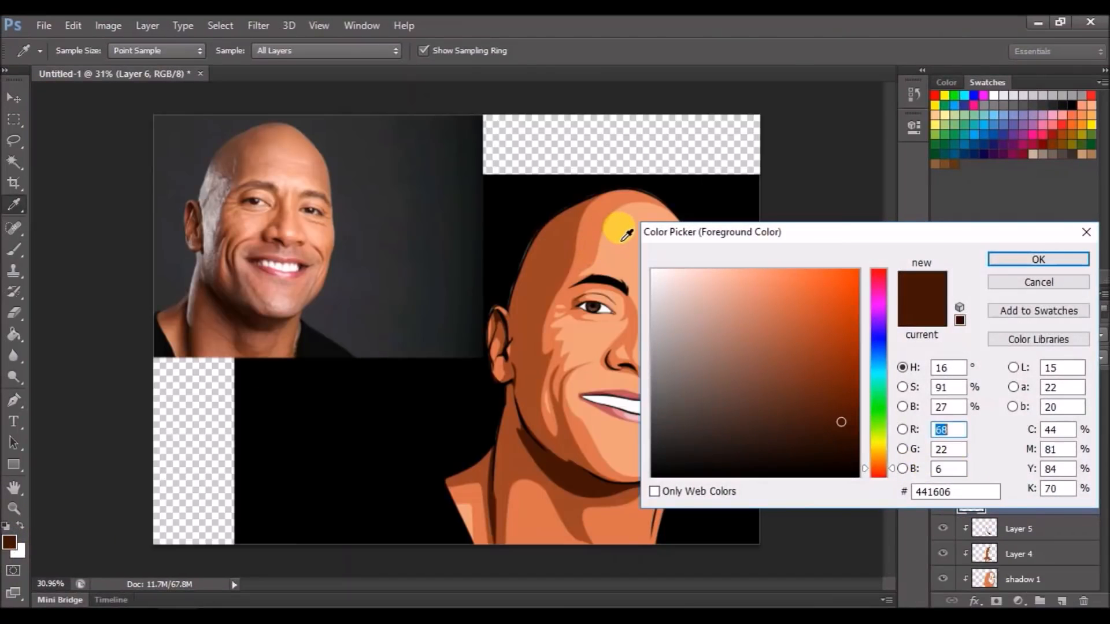
left_click(620, 236)
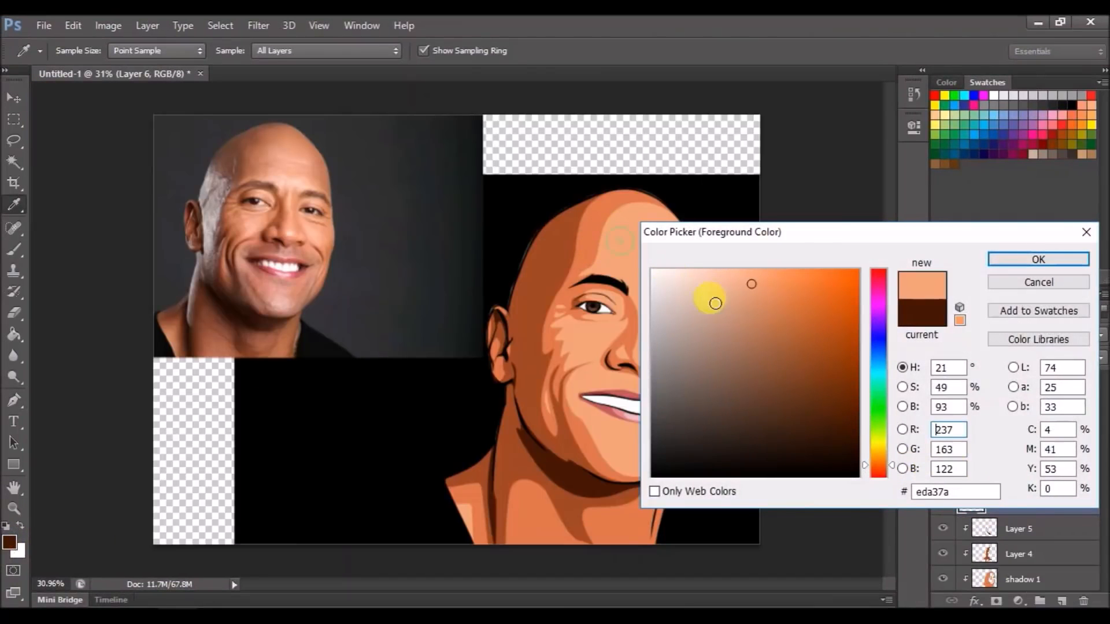
left_click(720, 269)
mouse_move(720, 270)
left_mouse_down()
mouse_move(719, 282)
mouse_move(727, 259)
left_mouse_up()
left_click(1038, 259)
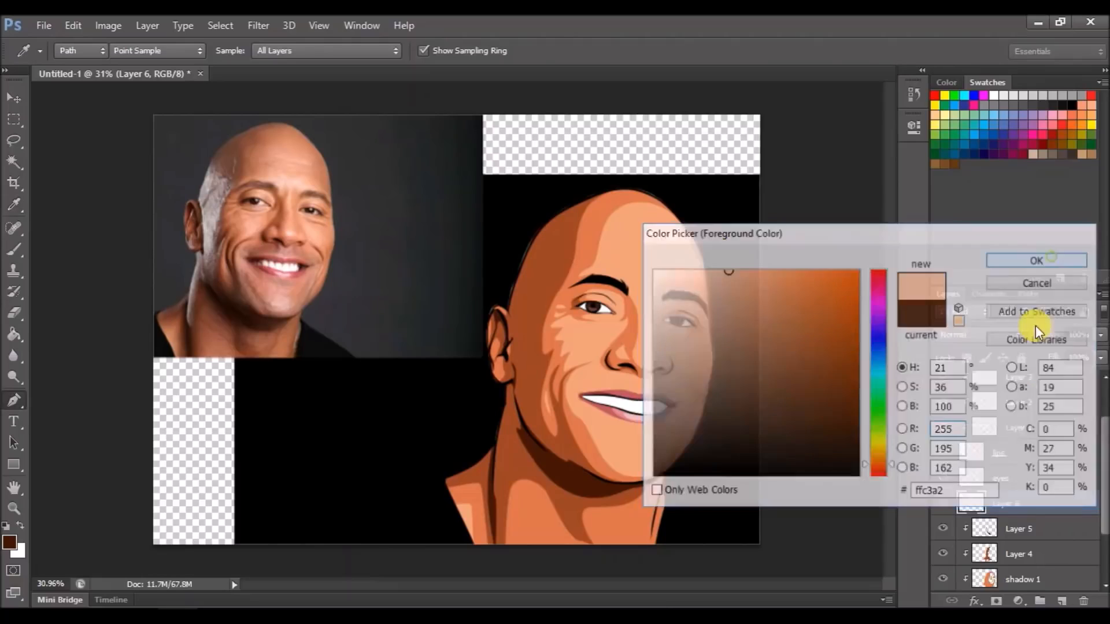
Hide the skin layer and draw a closed Pen shape around the forehead highlight above and between the eyebrows.
scroll(953, 520, "down", 1)
left_click(943, 528)
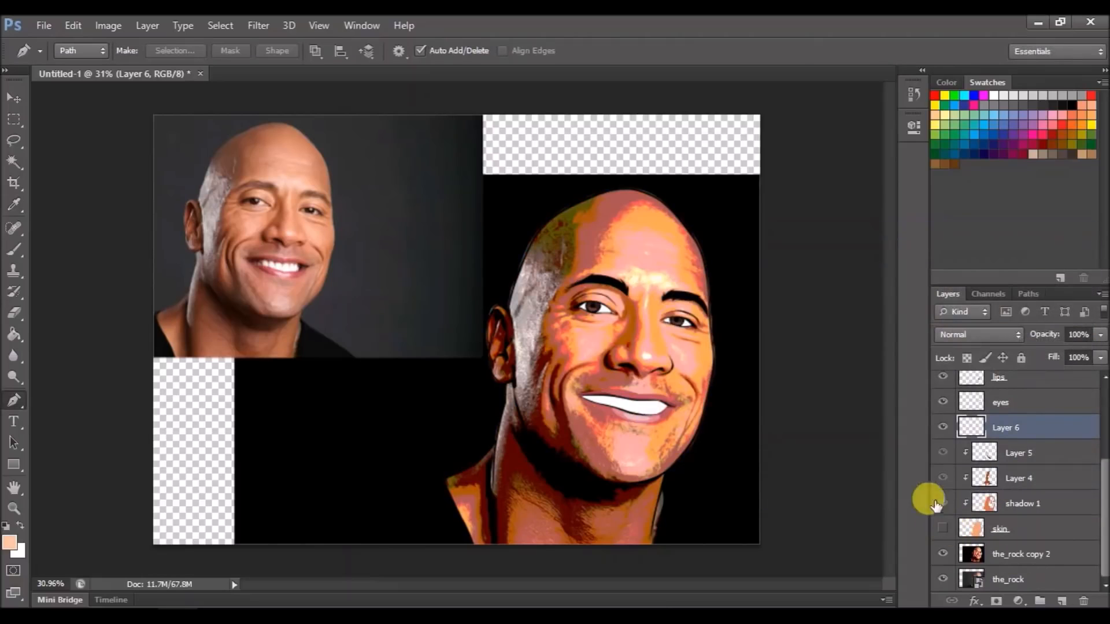
scroll(729, 345, "up", 2)
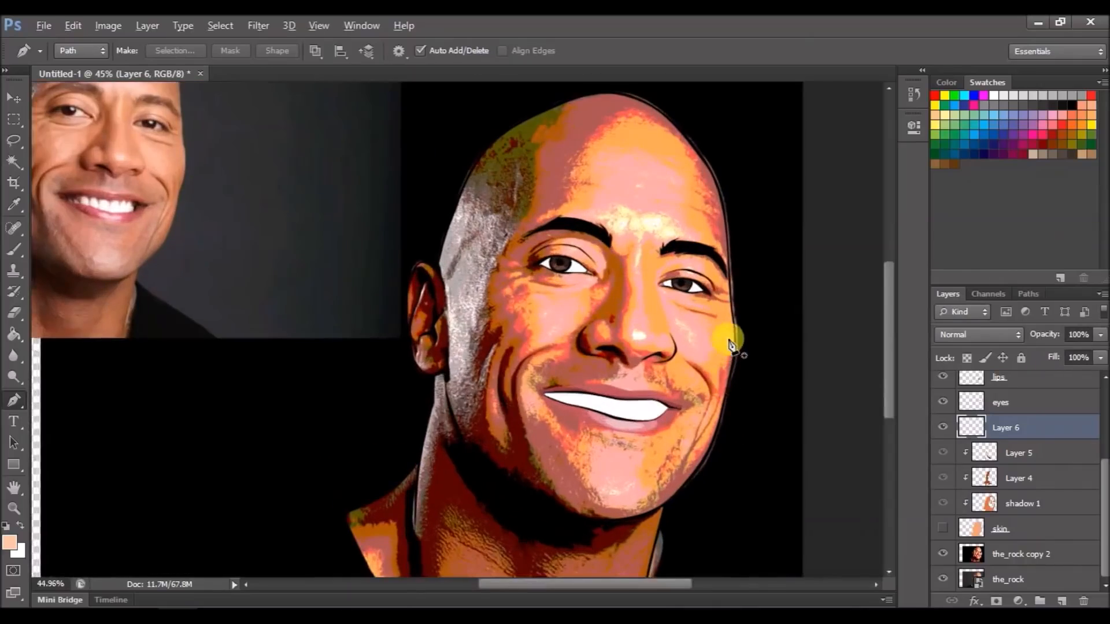
scroll(729, 345, "up", 4)
scroll(607, 267, "up", 5)
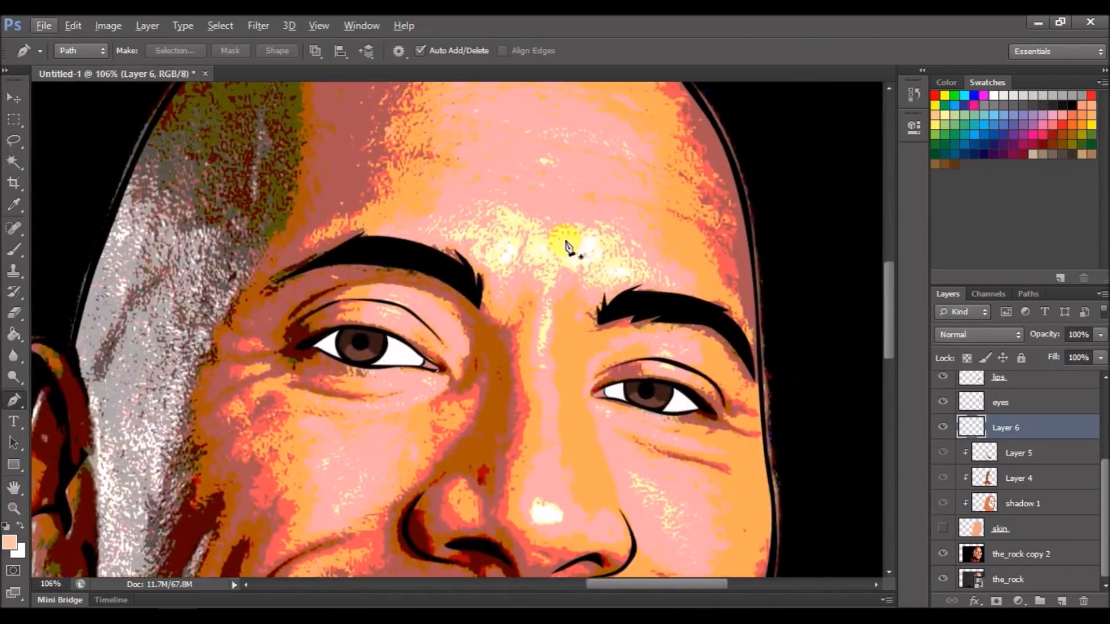
scroll(539, 277, "up", 2)
left_click(369, 369)
left_click_drag(484, 335, 529, 352)
left_click_drag(620, 376, 660, 373)
left_click_drag(707, 403, 731, 433)
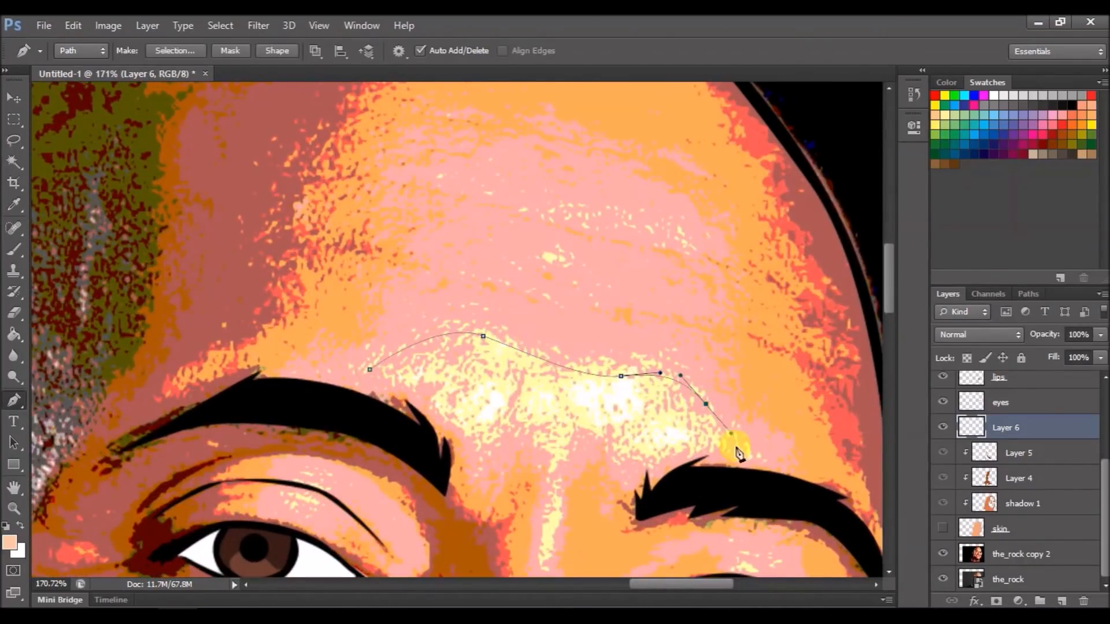
left_click_drag(573, 449, 565, 470)
scroll(543, 434, "down", 3)
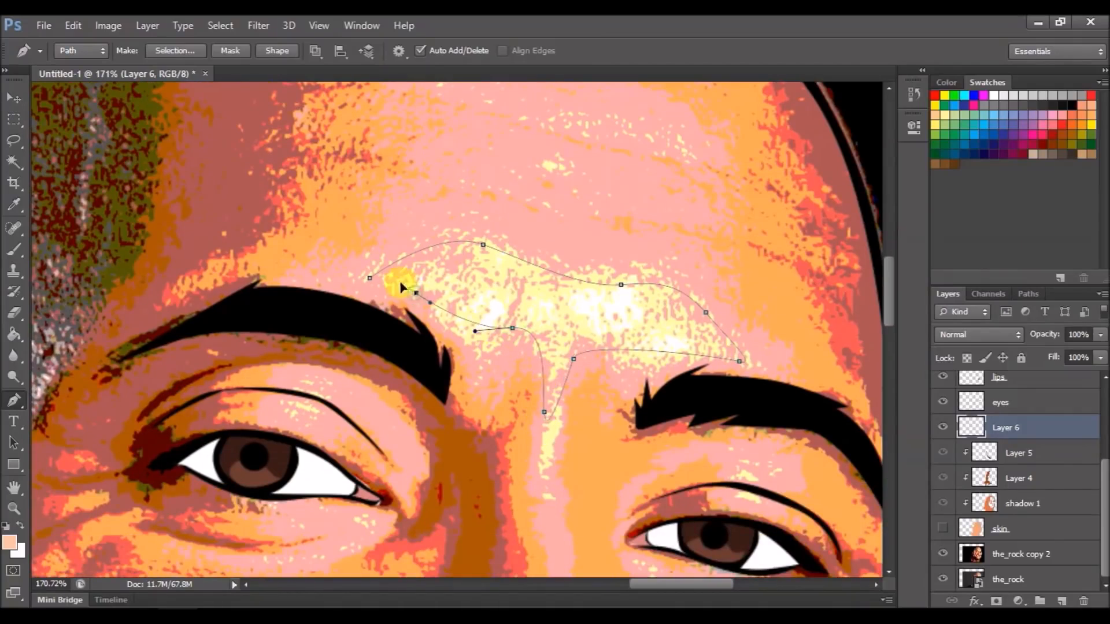
left_click(370, 278)
Add a small closed Pen shape around the bright highlight on the tip of the nose.
scroll(558, 310, "down", 7)
left_click_drag(579, 348, 578, 337)
left_click(551, 328)
scroll(657, 341, "down", 2)
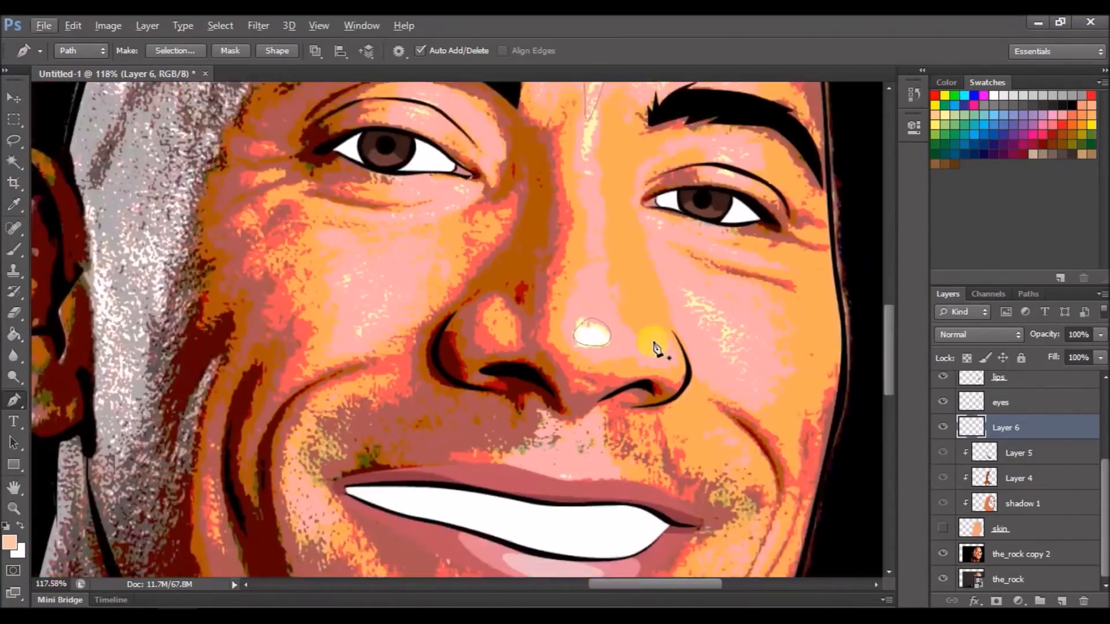
Show the skin layer again, fill the highlight path on Layer 6 with the foreground color and clip the layer.
scroll(650, 344, "down", 3)
scroll(626, 354, "down", 4)
scroll(614, 321, "up", 3)
left_click(943, 529)
right_click(631, 251)
left_click(659, 339)
left_click(676, 163)
key("Return")
scroll(674, 245, "down", 3)
left_click(985, 439, "alt")
Add a new layer above Layer 6, hide the skin and draw a closed Pen shape around the chin highlight.
left_click(1061, 601)
left_click(943, 556)
scroll(631, 372, "up", 8)
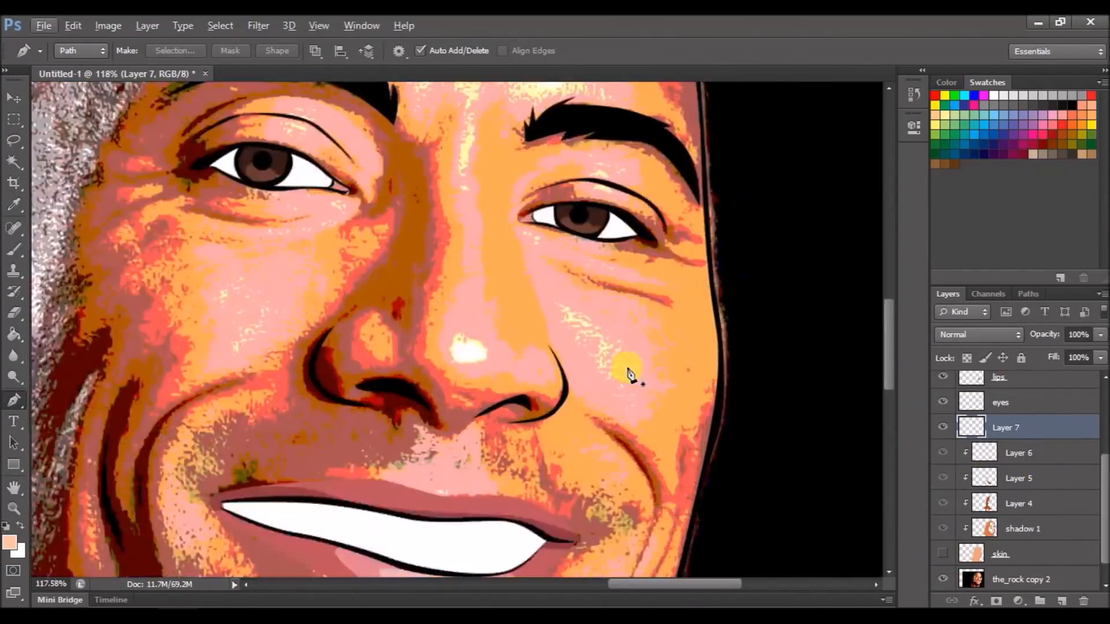
scroll(480, 307, "down", 3)
left_click(544, 440)
left_click_drag(486, 464, 509, 497)
key("ctrl+z")
scroll(532, 318, "up", 6)
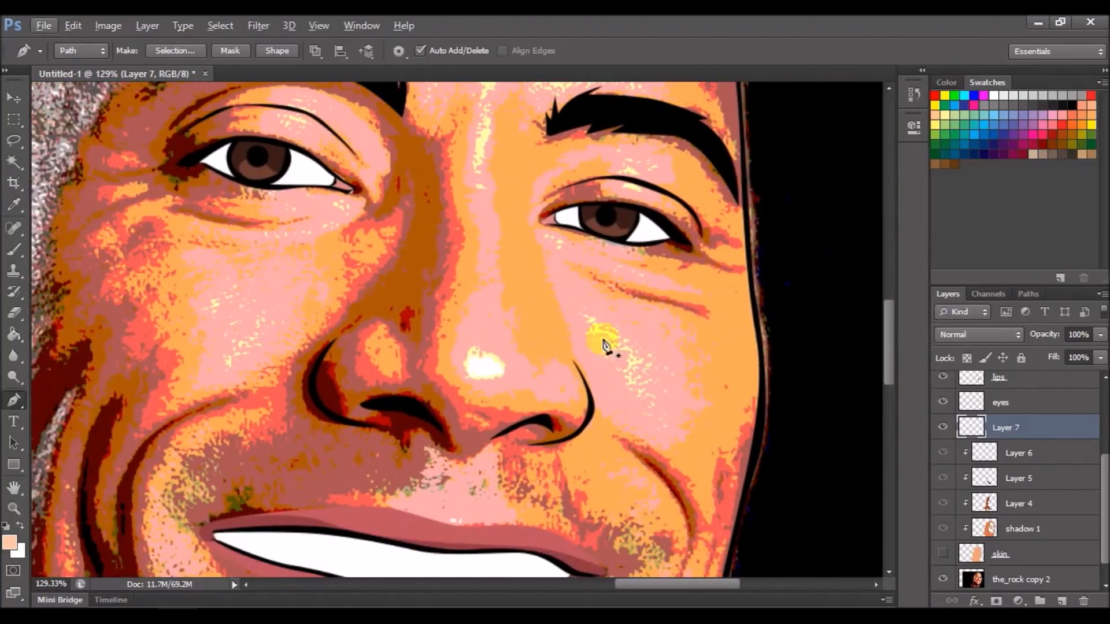
Add closed Pen shapes around the highlights on both cheeks.
left_click(582, 315)
left_click_drag(276, 342, 319, 313)
left_click(324, 273)
left_click(202, 288)
Show the skin layer, clip Layer 7 and fill the cheek and chin highlight paths with the foreground color at 100% opacity.
scroll(346, 298, "down", 5)
left_click(944, 554)
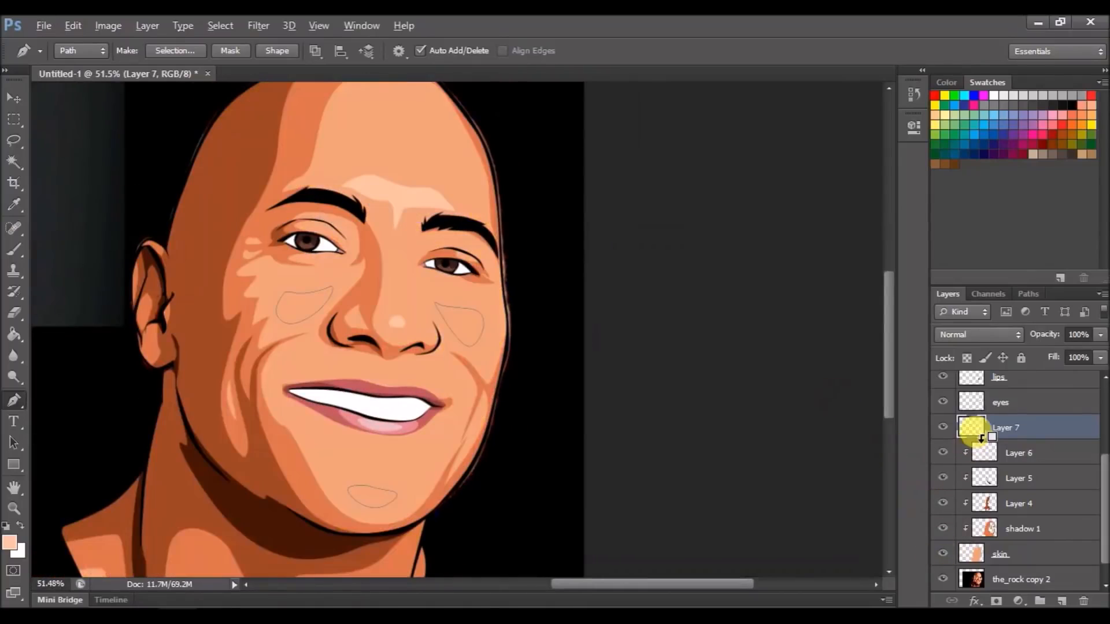
left_click(981, 440, "alt")
right_click(428, 292)
left_click(480, 322)
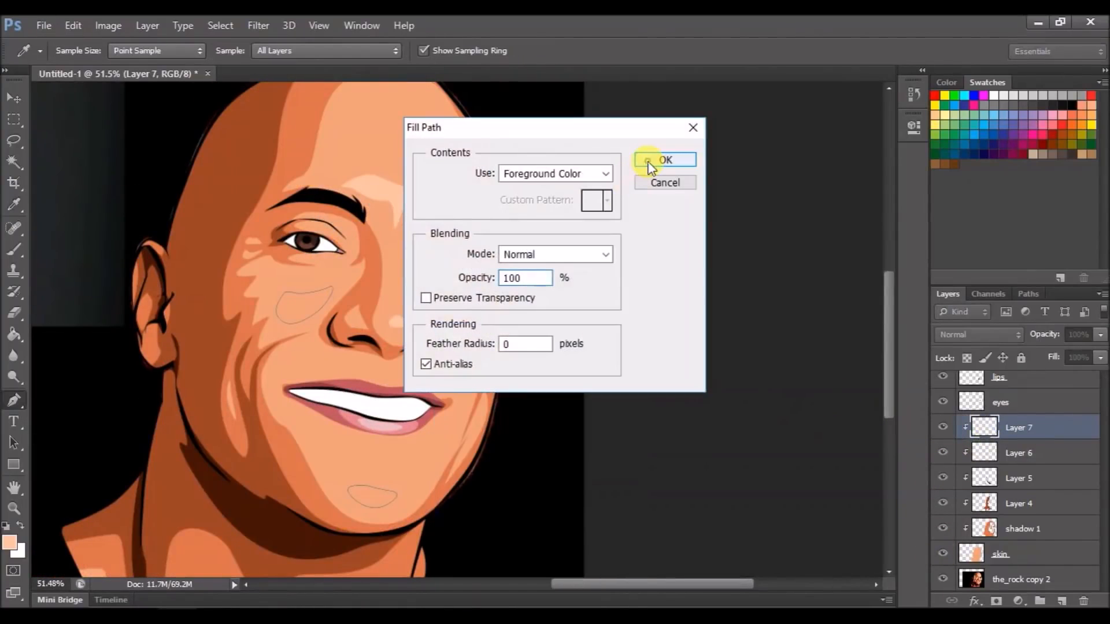
left_click(650, 164)
Reduce the opacity of Layer 7 to 58%.
scroll(530, 331, "down", 2)
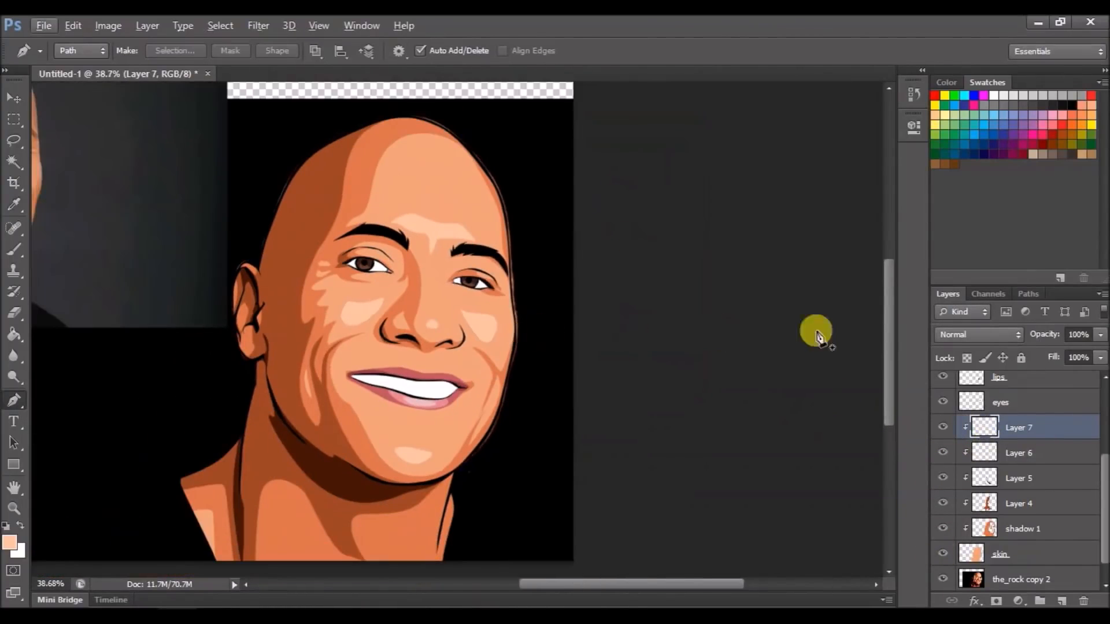
left_click(1099, 334)
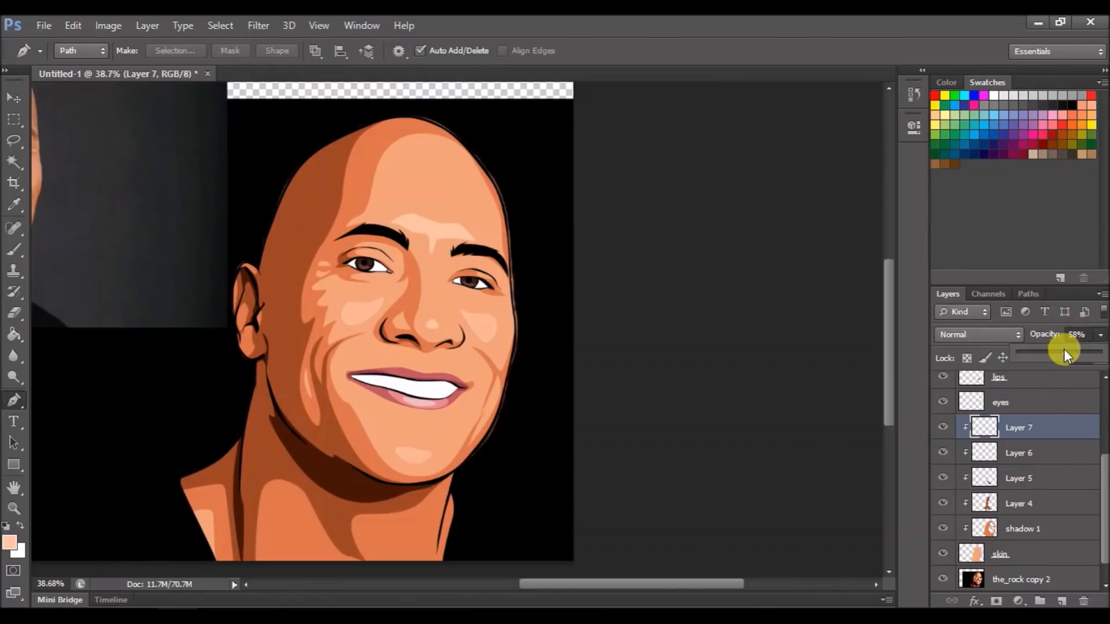
left_click_drag(390, 312, 633, 293)
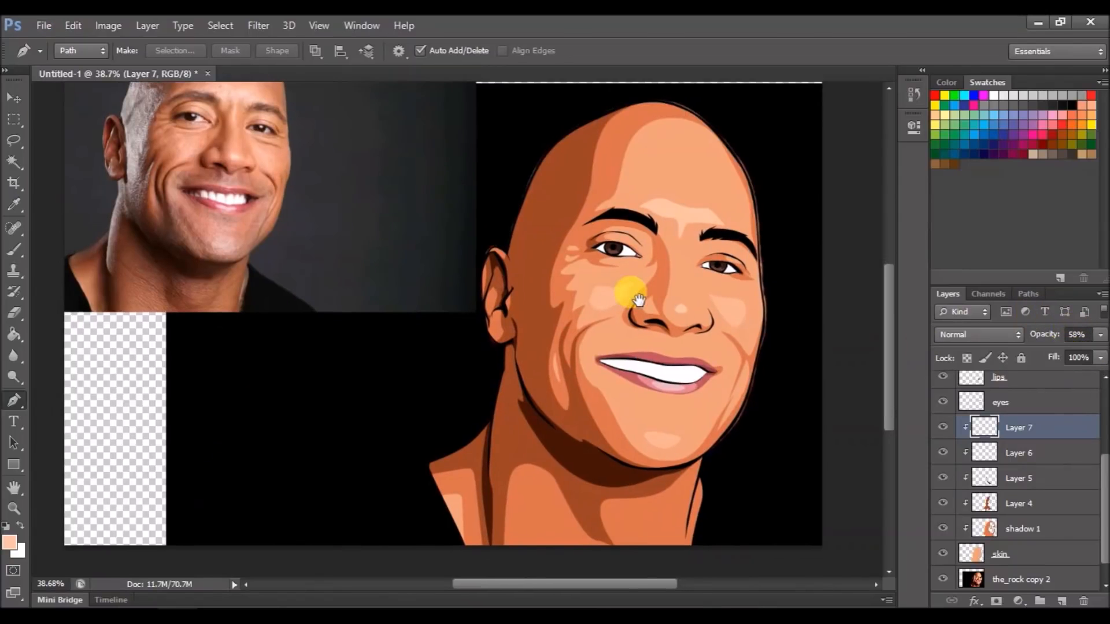
scroll(638, 310, "down", 2)
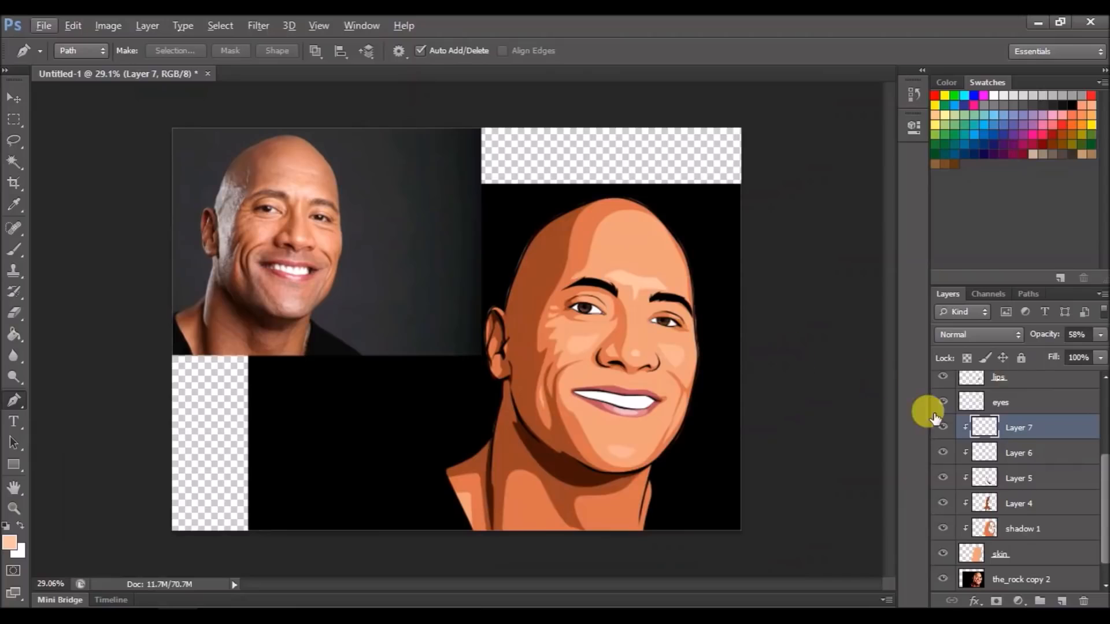
Add a new layer above Layer 7 and set the foreground color to light bluish gray #b7c6c6.
left_click(1061, 603)
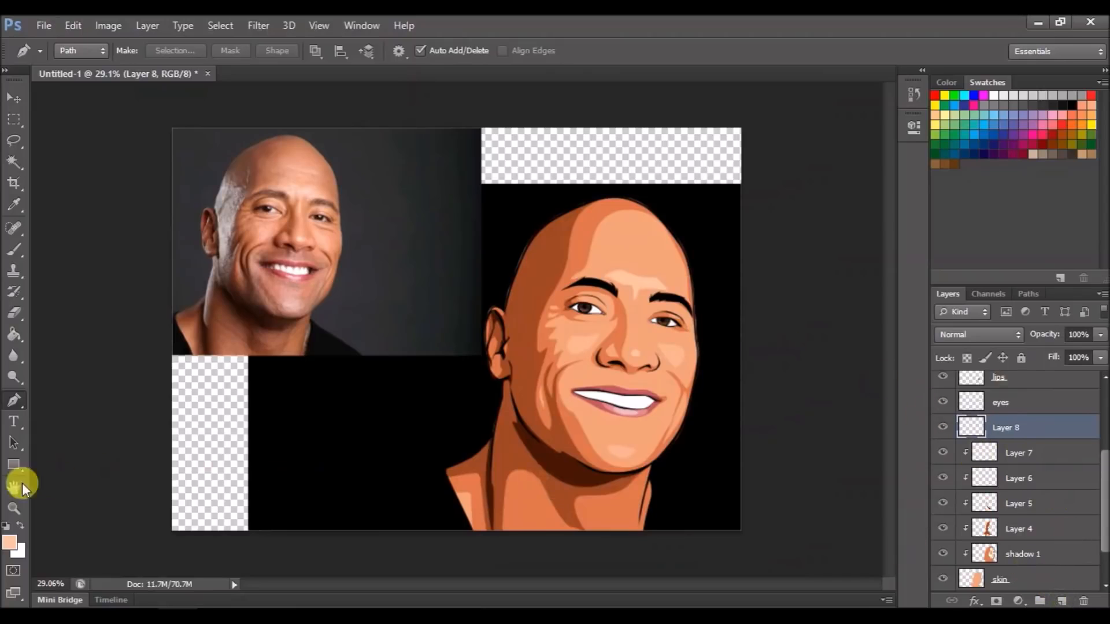
left_click(12, 541)
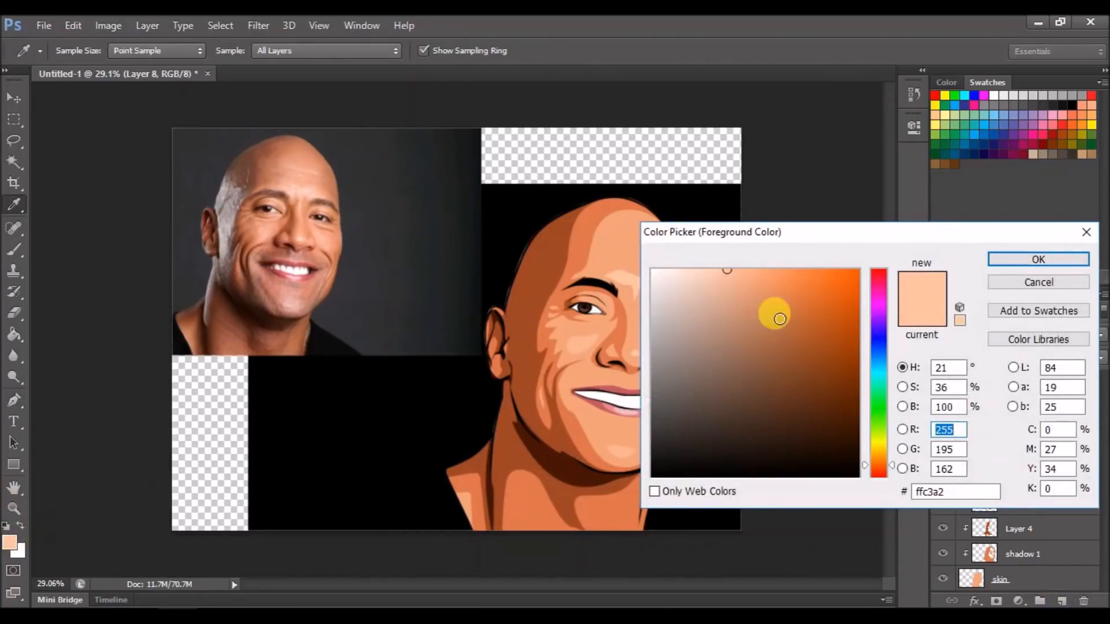
left_click(879, 374)
left_click_drag(712, 310, 673, 323)
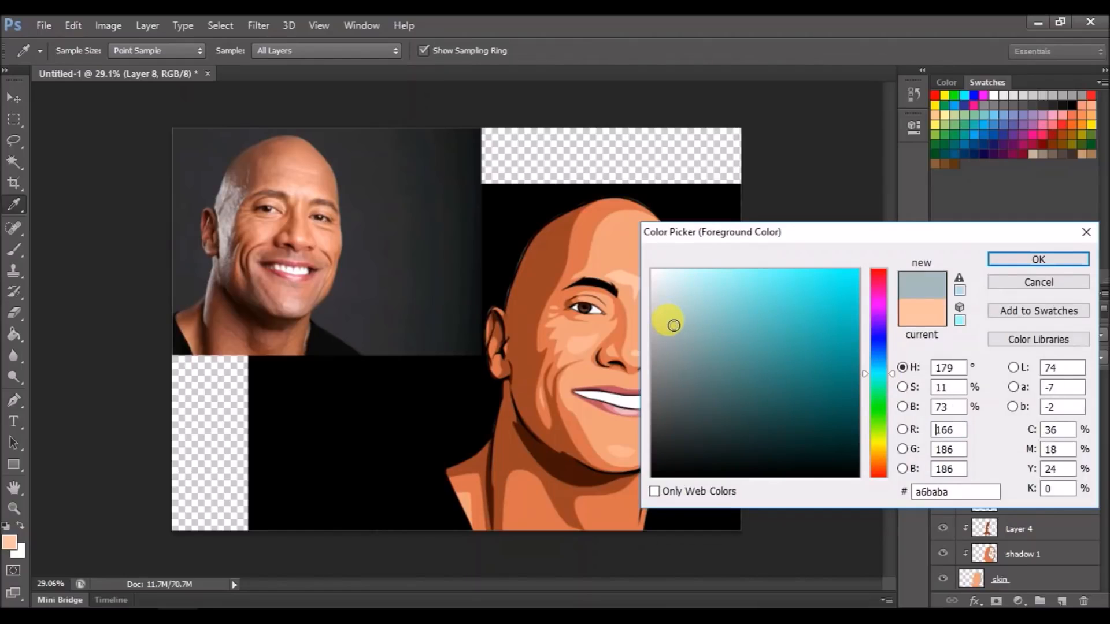
left_click_drag(673, 325, 666, 315)
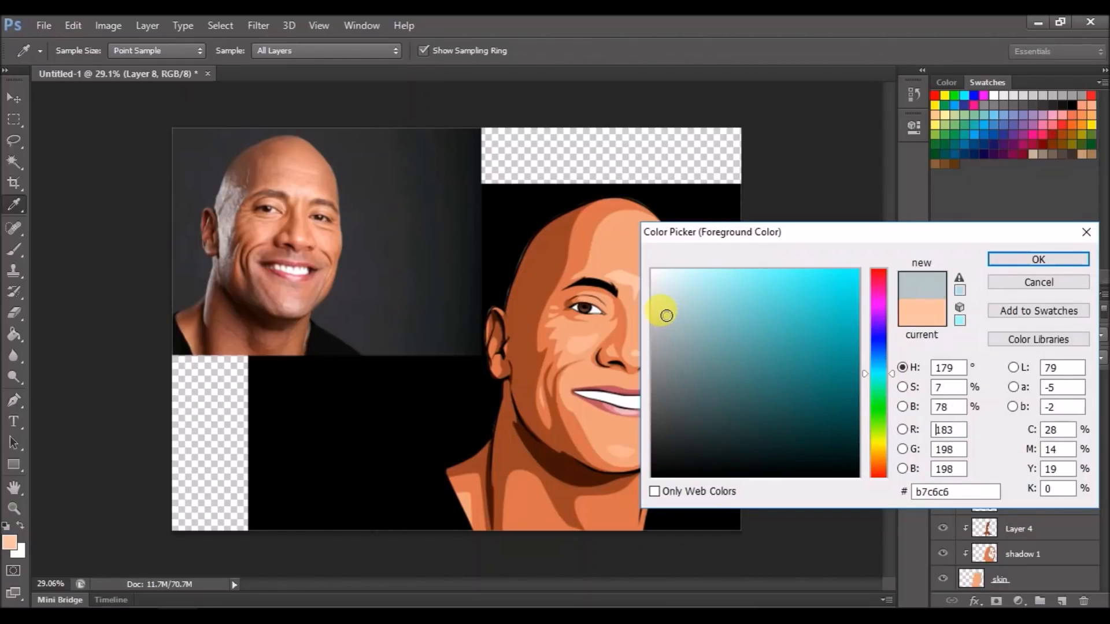
left_click(1038, 259)
key("p")
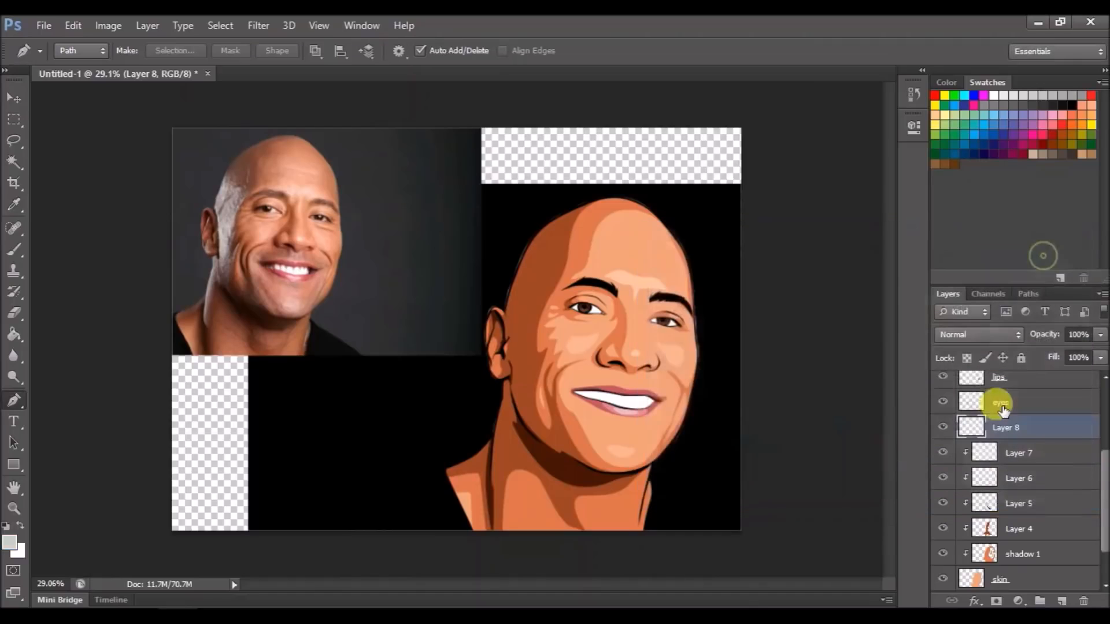
Hide the skin layer and start a Pen path around the gray highlight on the neck and along the jaw edge.
left_click(942, 578)
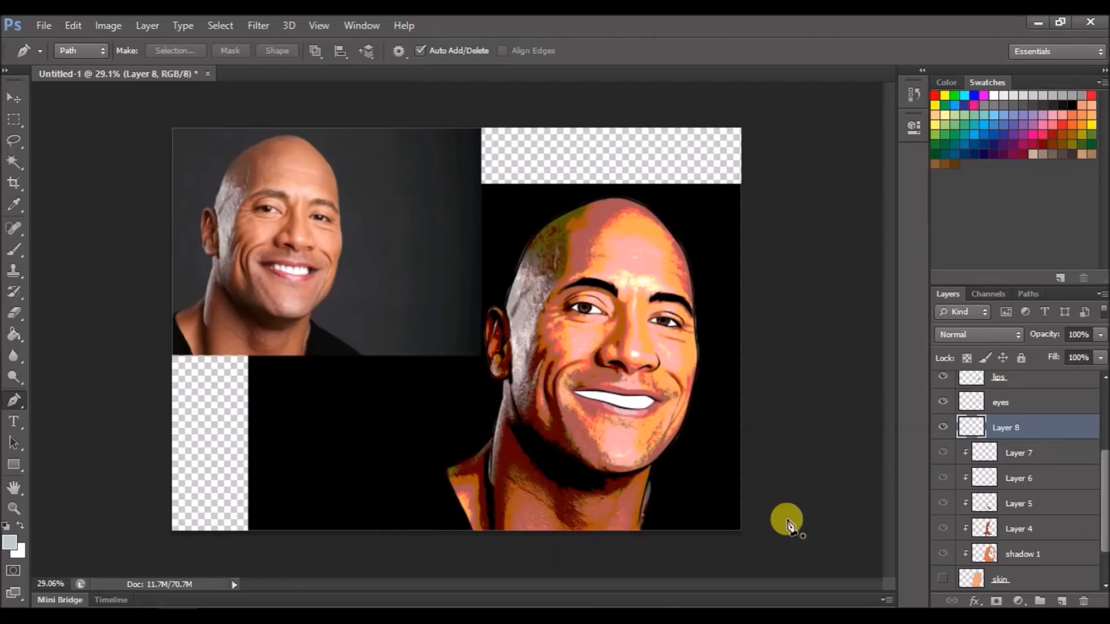
scroll(607, 341, "up", 2)
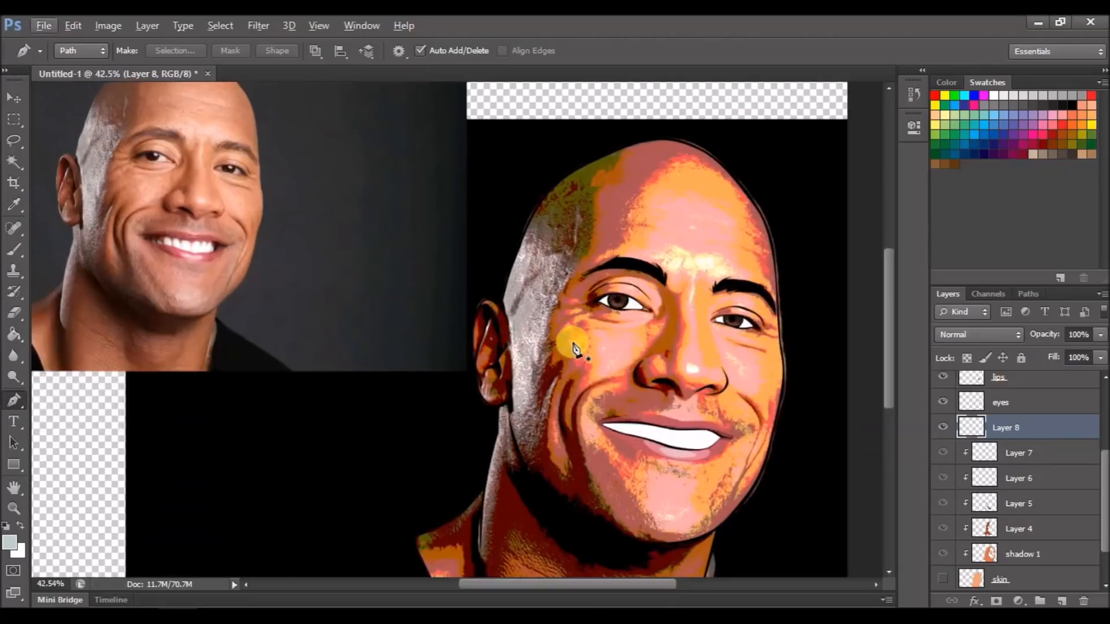
scroll(563, 349, "up", 3)
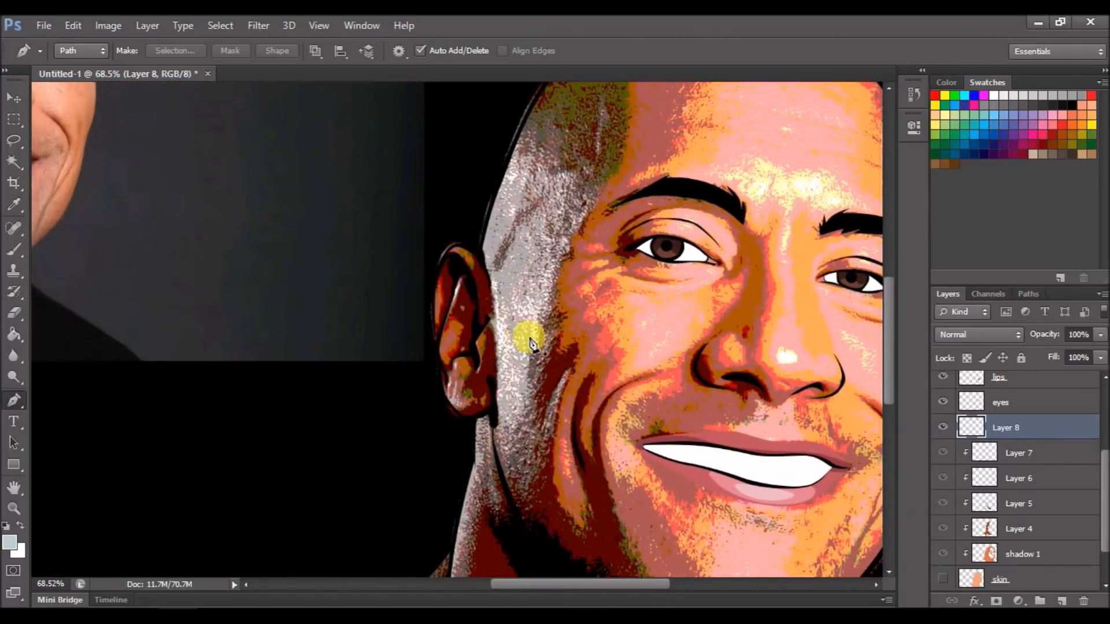
scroll(499, 361, "up", 2)
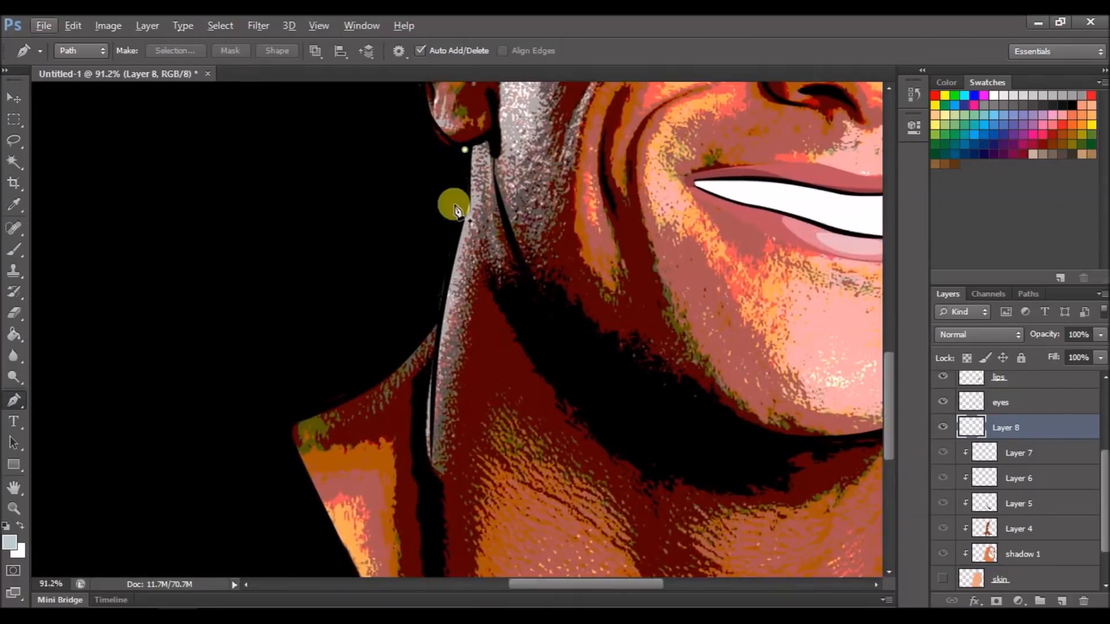
left_click(465, 150)
left_click(439, 282)
left_click(433, 471)
left_click(489, 216)
left_click(526, 278)
left_click_drag(455, 162, 314, 293)
left_click(370, 356)
left_click(414, 400)
left_click(458, 207)
left_click_drag(419, 262, 414, 289)
left_click_drag(408, 225, 413, 439)
Continue the Pen path around the gray highlight on the side of the head and close it below the earlobe.
scroll(435, 335, "down", 4)
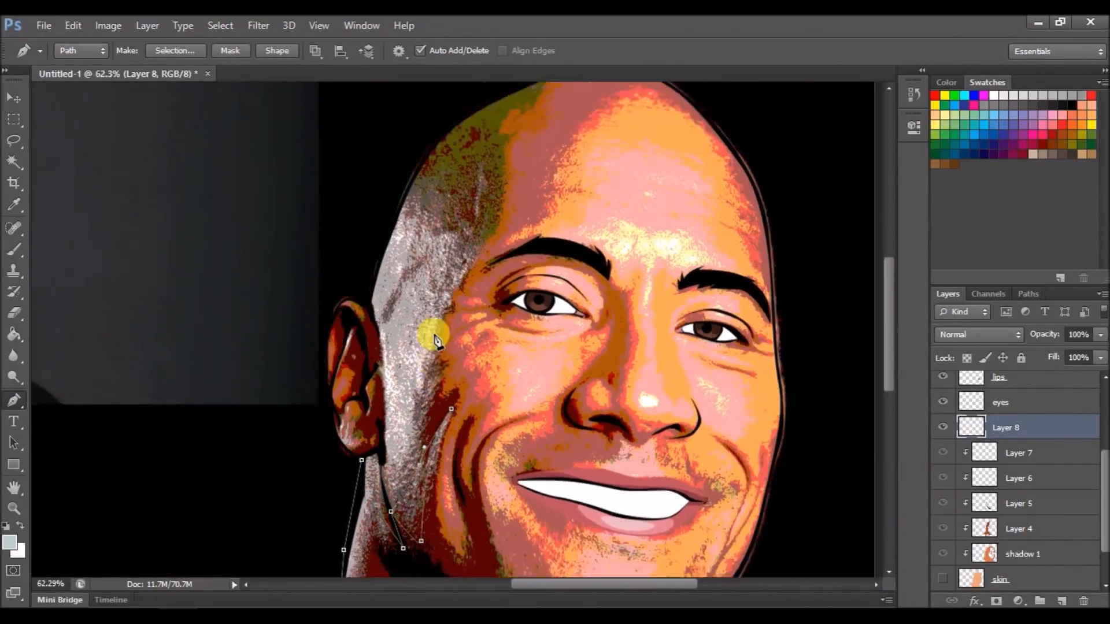
scroll(434, 336, "up", 4)
left_click(407, 411)
left_click(445, 297)
left_click_drag(472, 194, 435, 332)
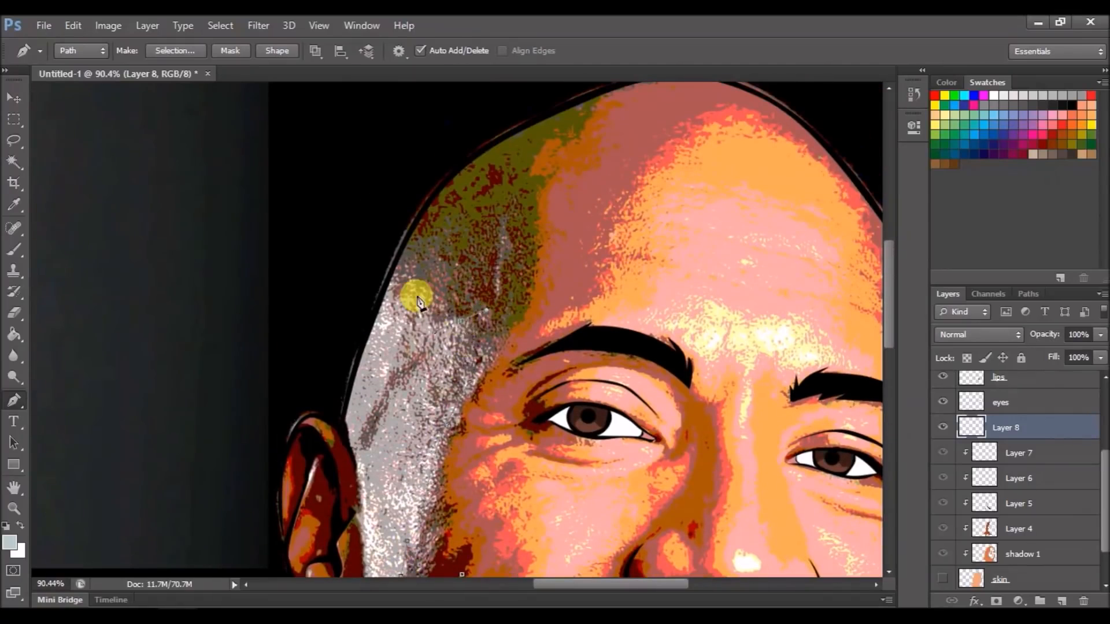
key("ctrl+z")
scroll(442, 309, "up", 7)
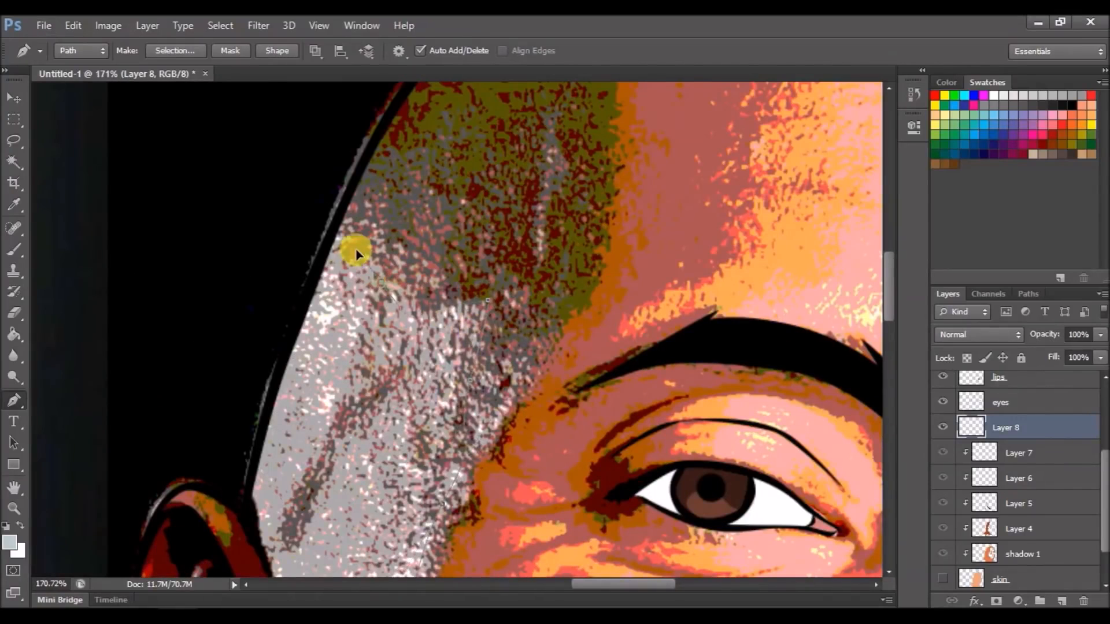
scroll(298, 273, "down", 4)
left_click(324, 226)
left_click(255, 387)
scroll(279, 413, "down", 3)
left_click(281, 365)
scroll(283, 419, "down", 3)
left_click(286, 418)
left_click(256, 433)
left_click(247, 442)
Add a small closed Pen shape for the highlight in the ear.
left_click(214, 369)
left_click_drag(243, 419, 222, 418)
left_click(187, 369)
left_click(214, 369)
Show the skin layer again, clip Layer 8 to it and hide the the_rock copy 2 layer.
scroll(231, 387, "down", 7)
scroll(221, 310, "up", 4)
left_click(241, 285)
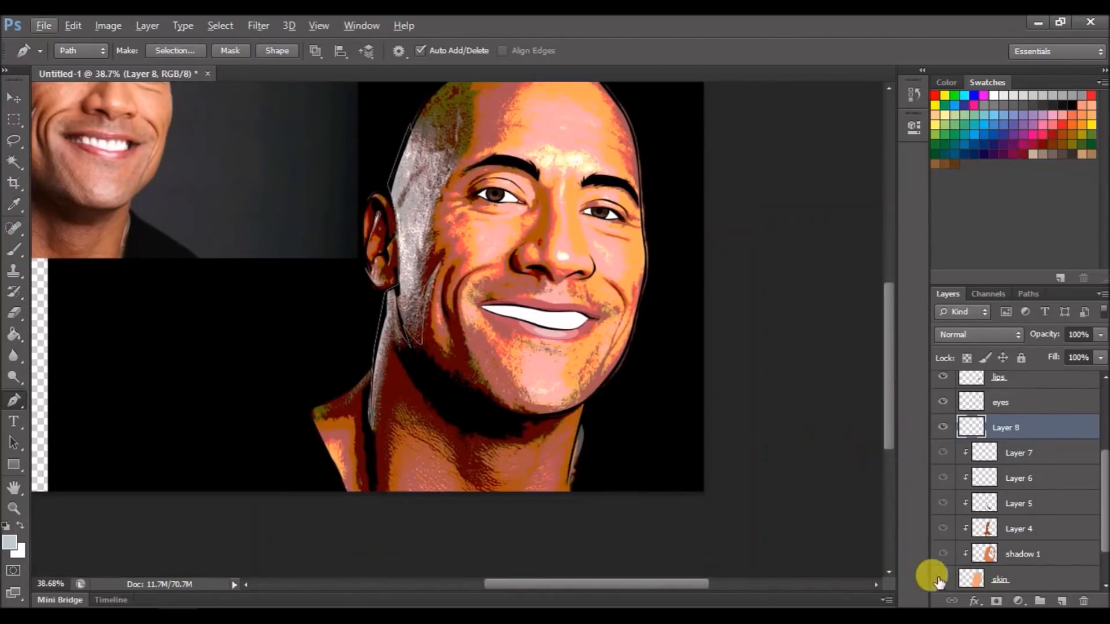
left_click(943, 555)
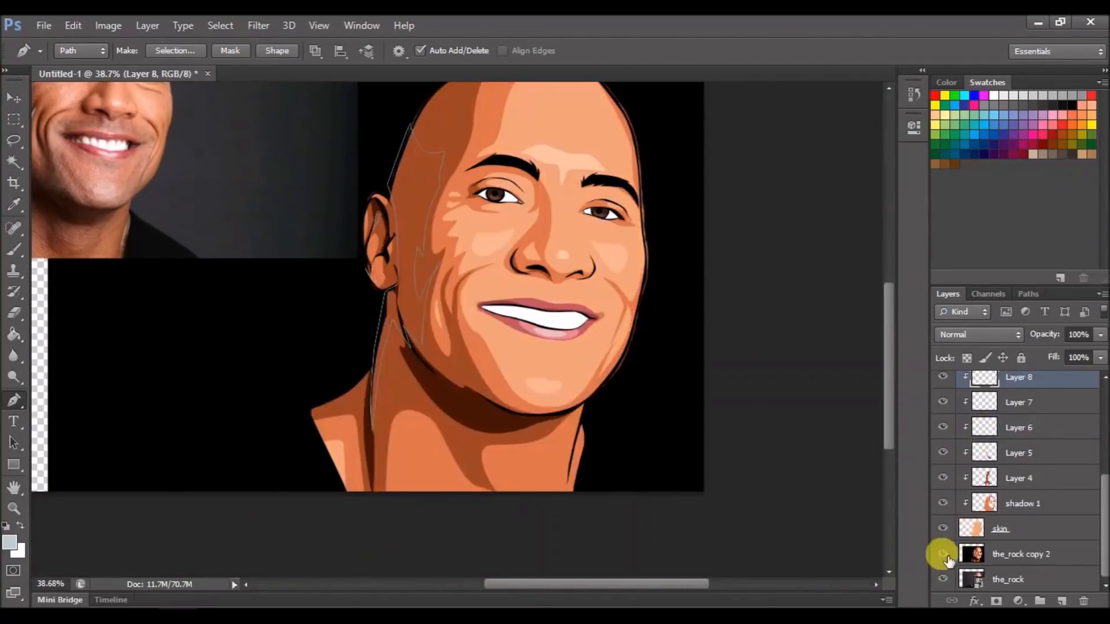
left_click(944, 555)
Fill the head, neck and ear highlight paths with the light bluish gray foreground color and dismiss the path.
scroll(608, 237, "down", 3)
right_click(607, 235)
left_click(650, 328)
left_click(678, 164)
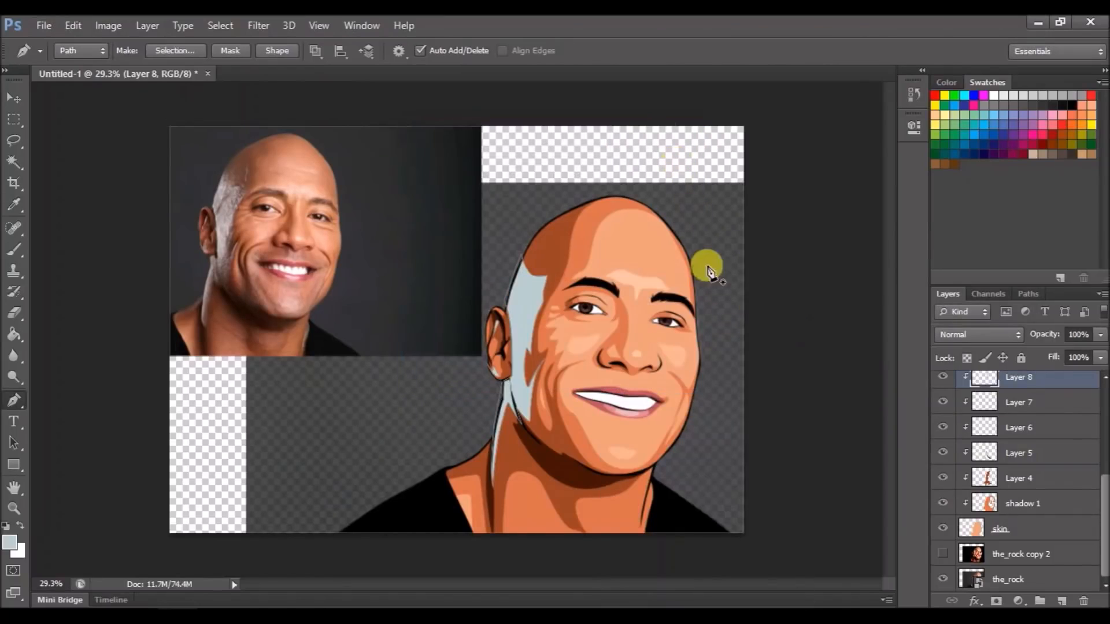
key("Return")
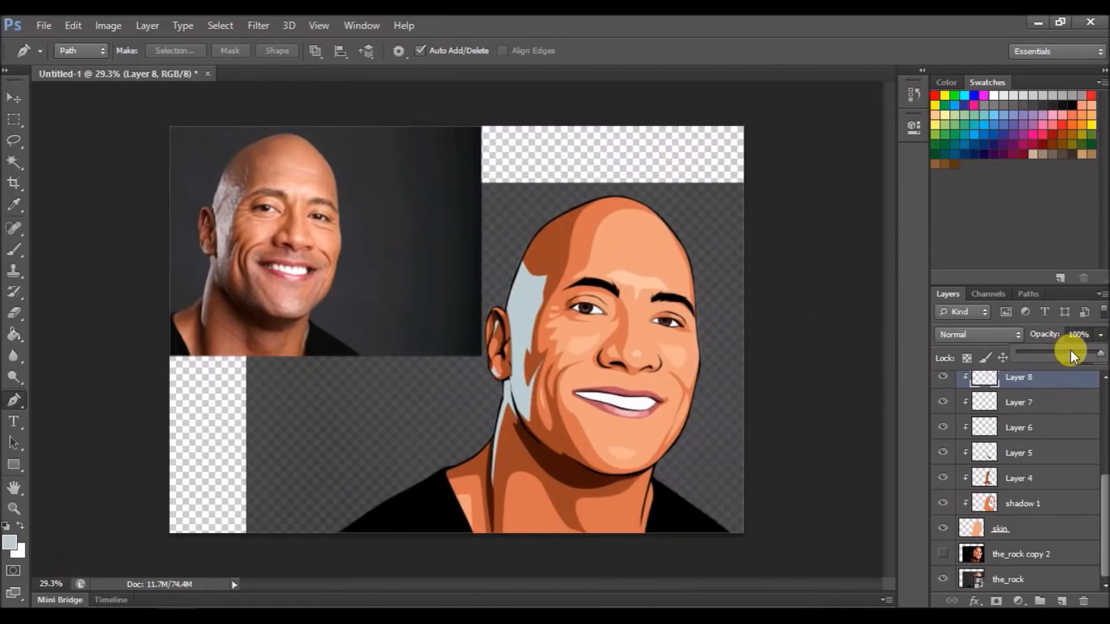
Reduce the opacity of Layer 8 to 89%.
left_click_drag(1070, 350, 1068, 351)
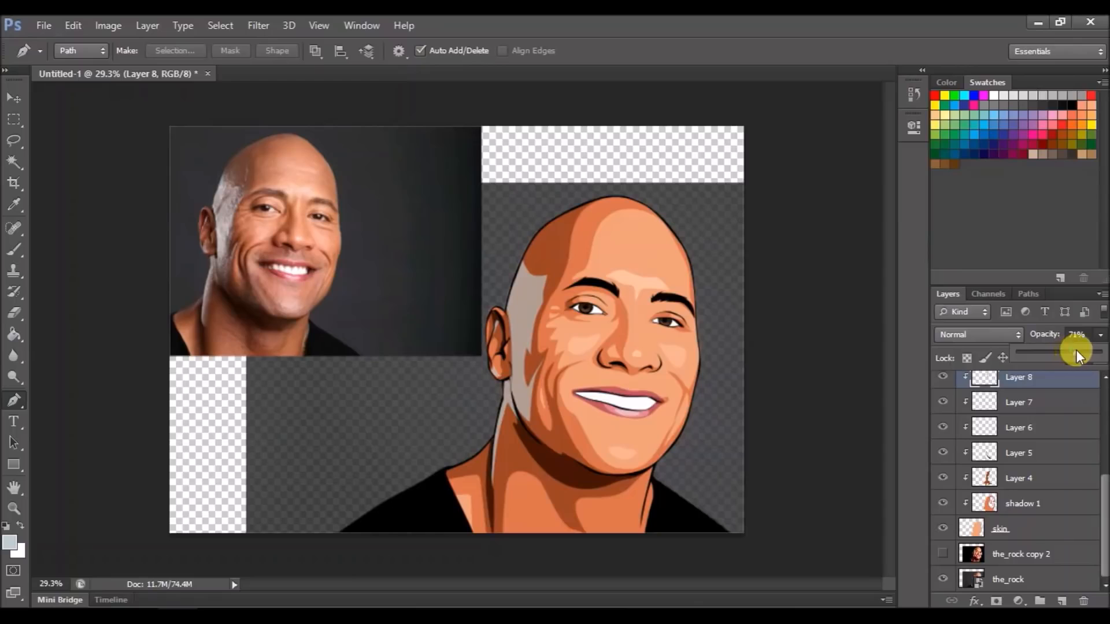
left_click_drag(1093, 356, 1094, 357)
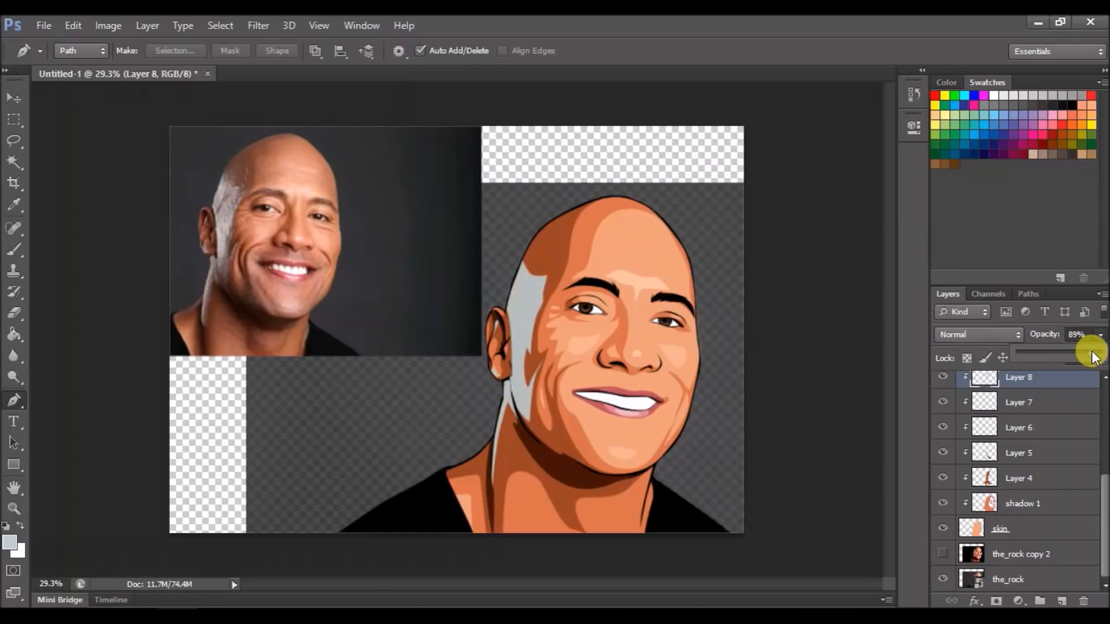
Draw a thin closed Pen shape along the back edge of the upper head and fill it with the foreground color.
scroll(578, 264, "up", 5)
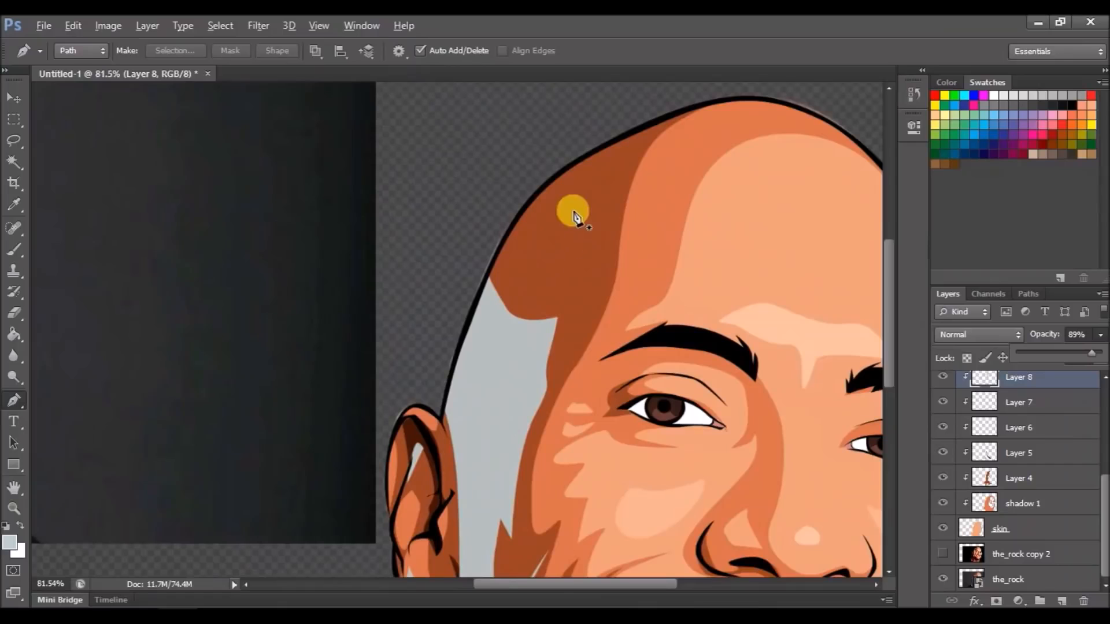
left_click(630, 134)
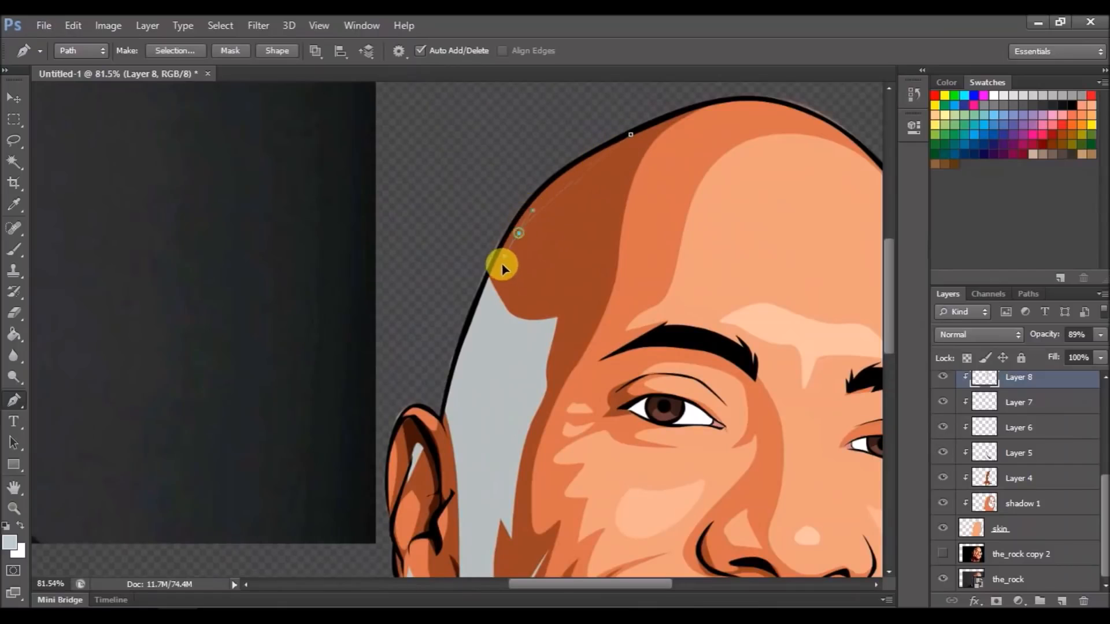
left_click_drag(531, 179, 556, 159)
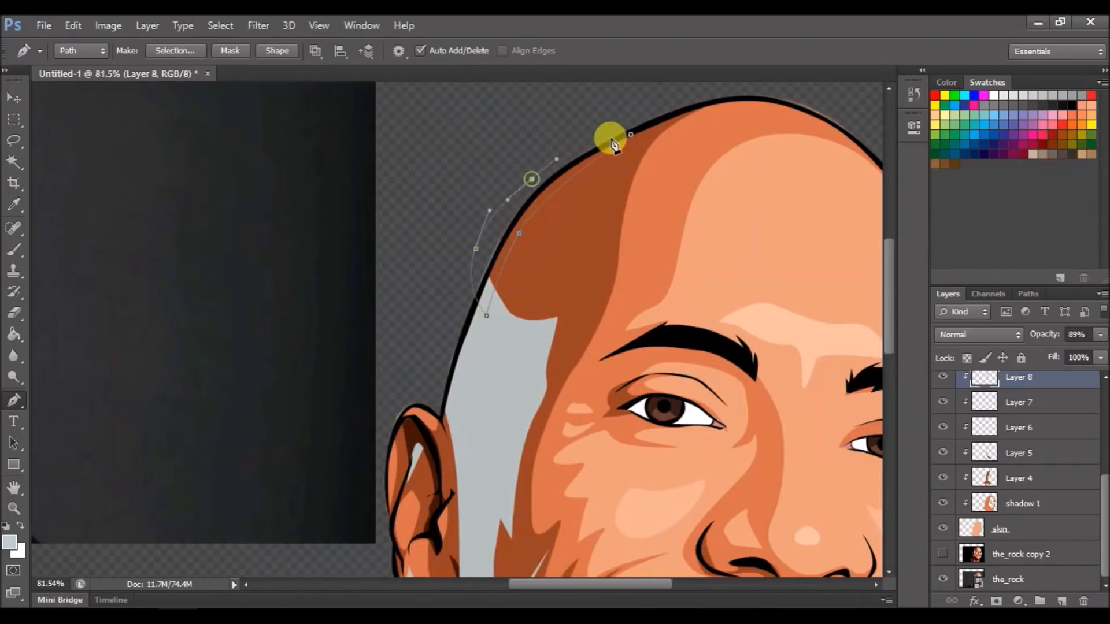
left_click(630, 136)
right_click(634, 211)
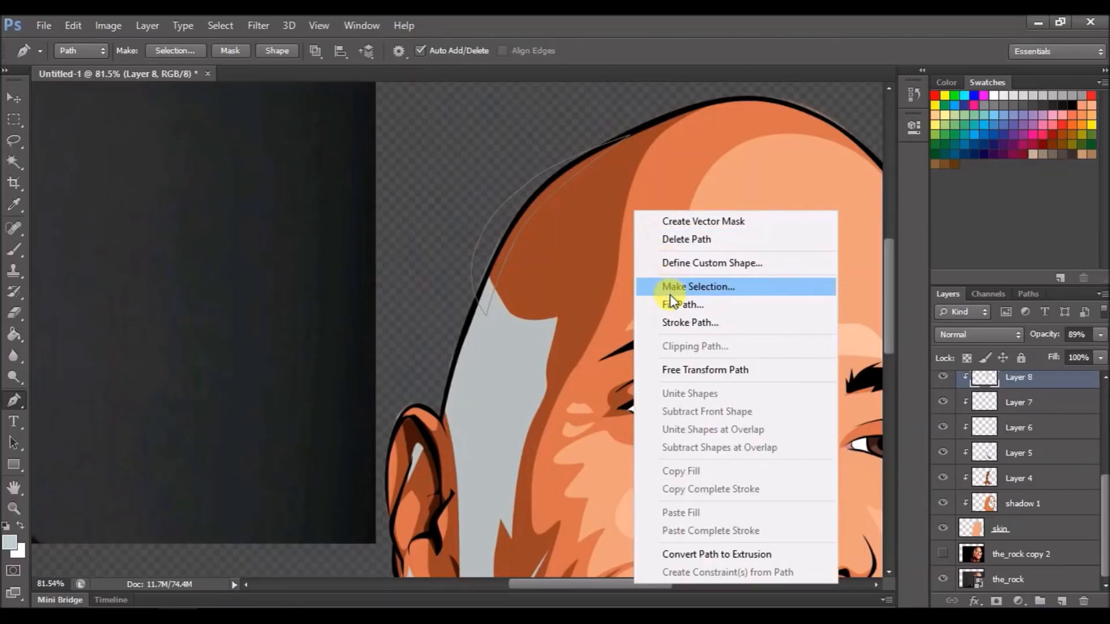
left_click(670, 303)
left_click(675, 164)
Add a new layer above the eyes layer, and hide the eyes and skin layers to expose the teeth in the photo.
scroll(675, 164, "down", 5)
scroll(664, 260, "down", 1)
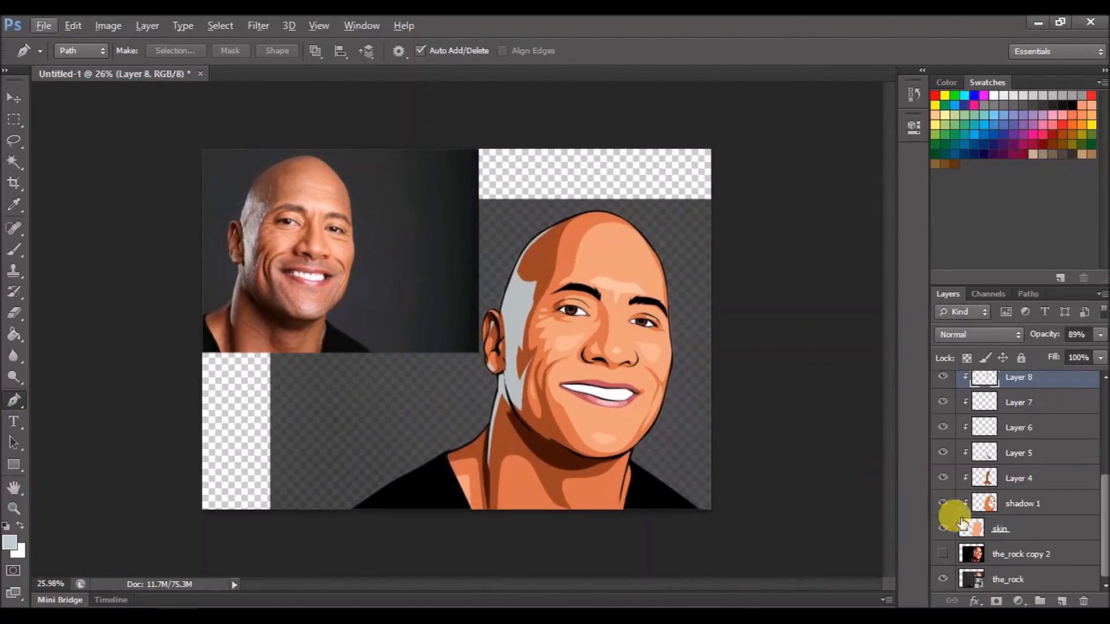
scroll(1018, 467, "up", 4)
left_click(1009, 453)
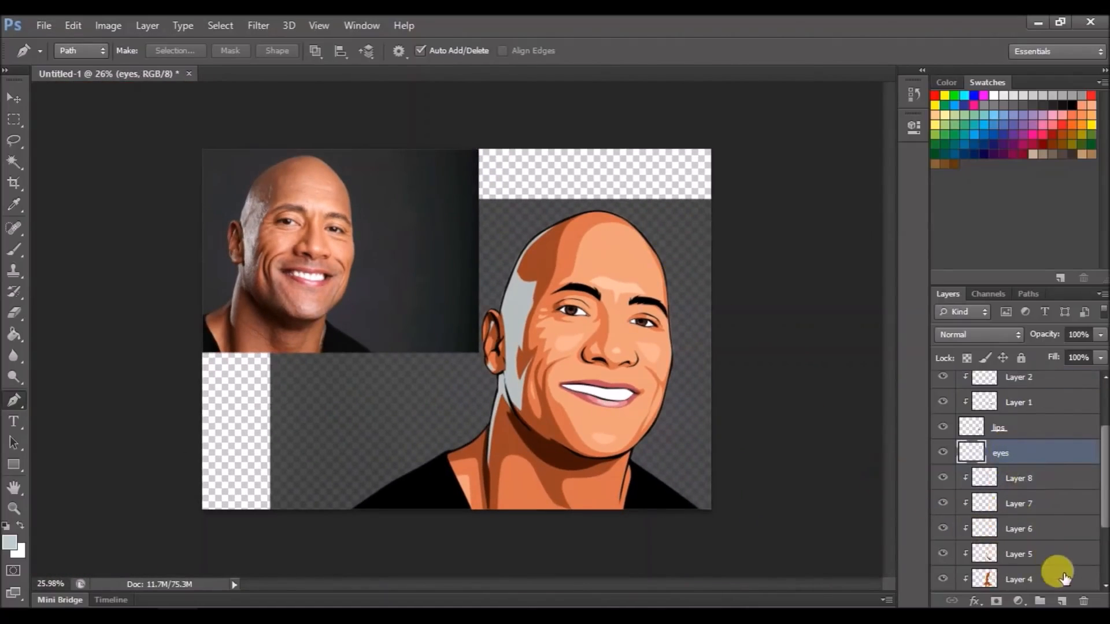
left_click(1062, 601)
left_click(943, 477)
scroll(951, 520, "down", 5)
left_click(944, 528)
scroll(681, 422, "up", 6)
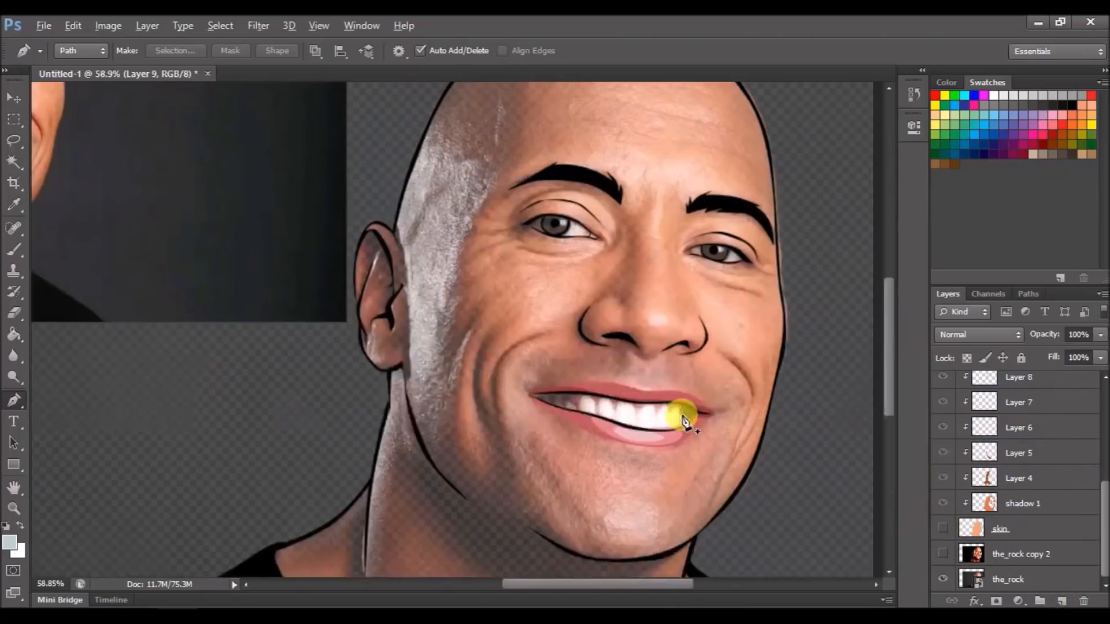
scroll(520, 416, "up", 2)
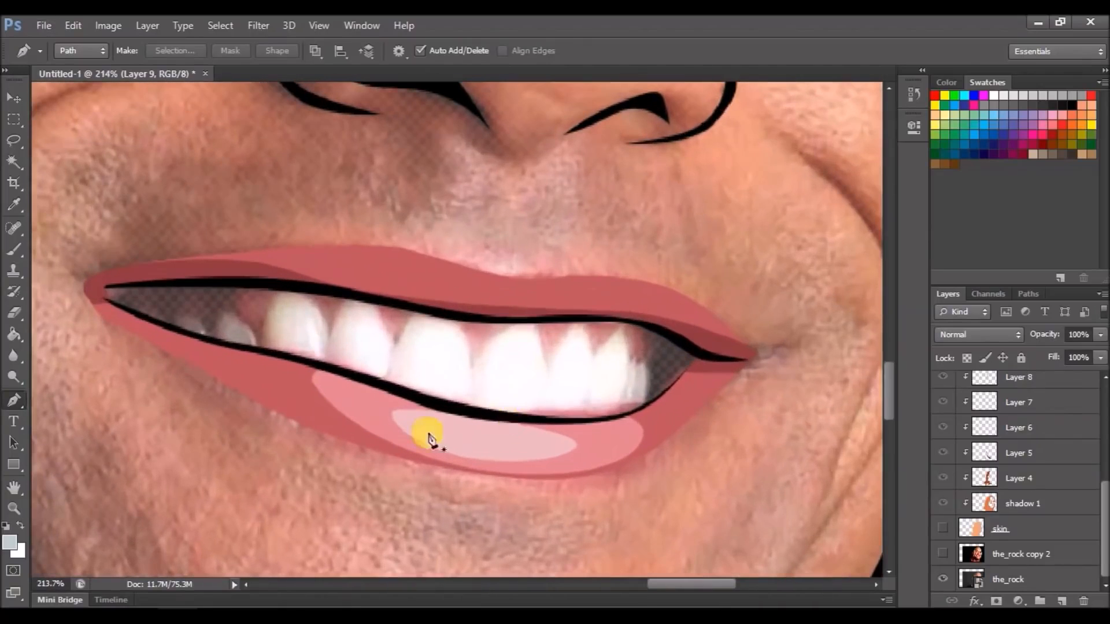
Set the foreground color to dark red #953b3b and switch back to the Pen tool.
left_click(9, 544)
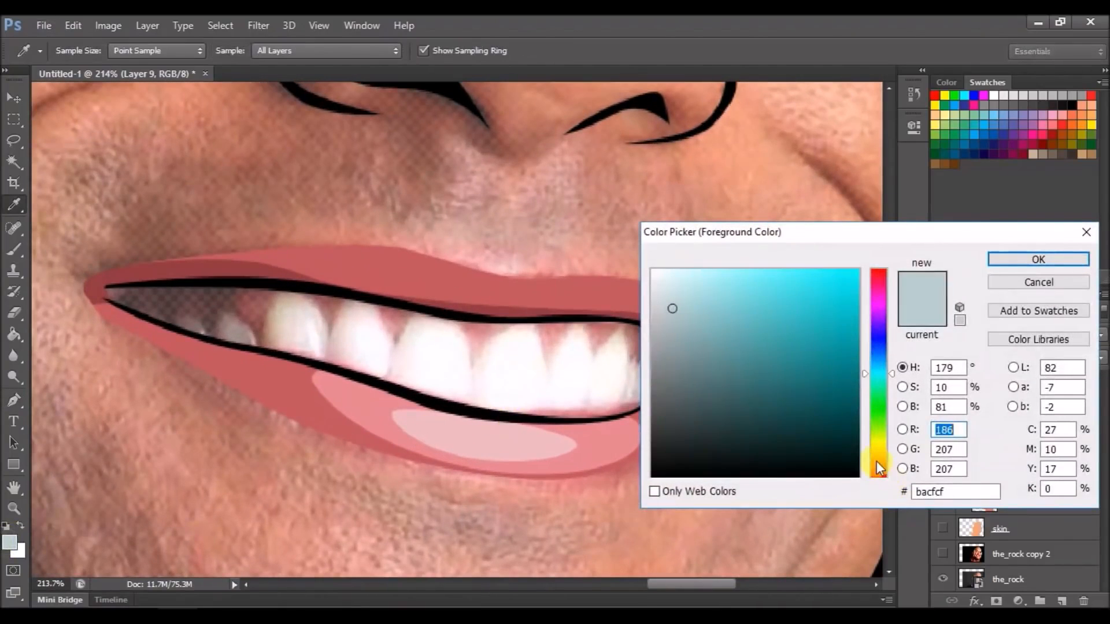
left_click(877, 475)
left_click_drag(764, 351, 776, 355)
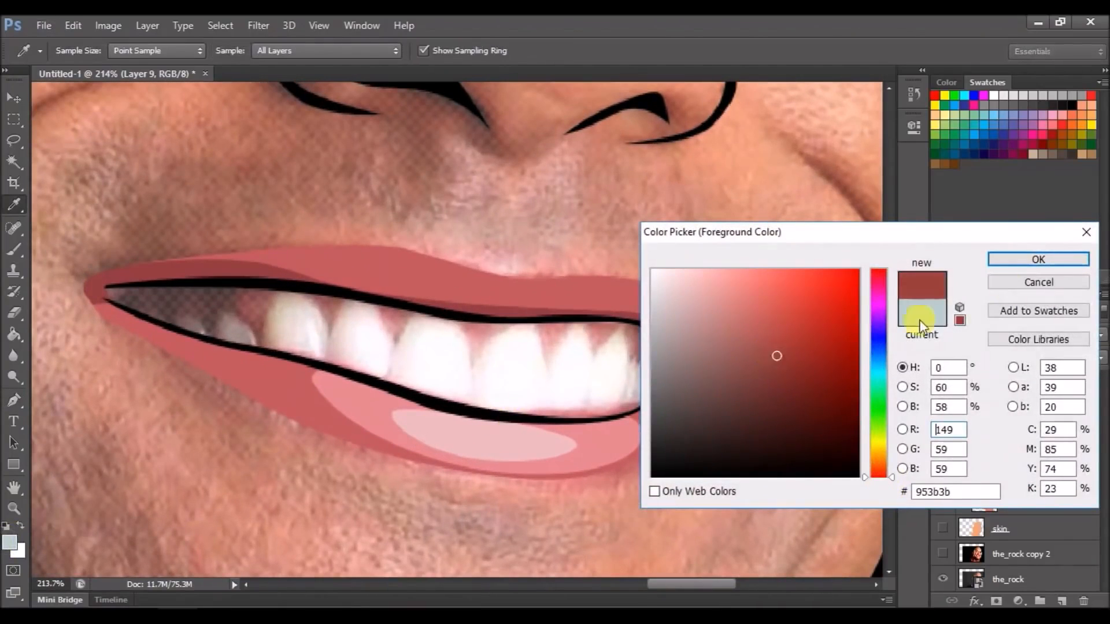
left_click(1032, 260)
key("p")
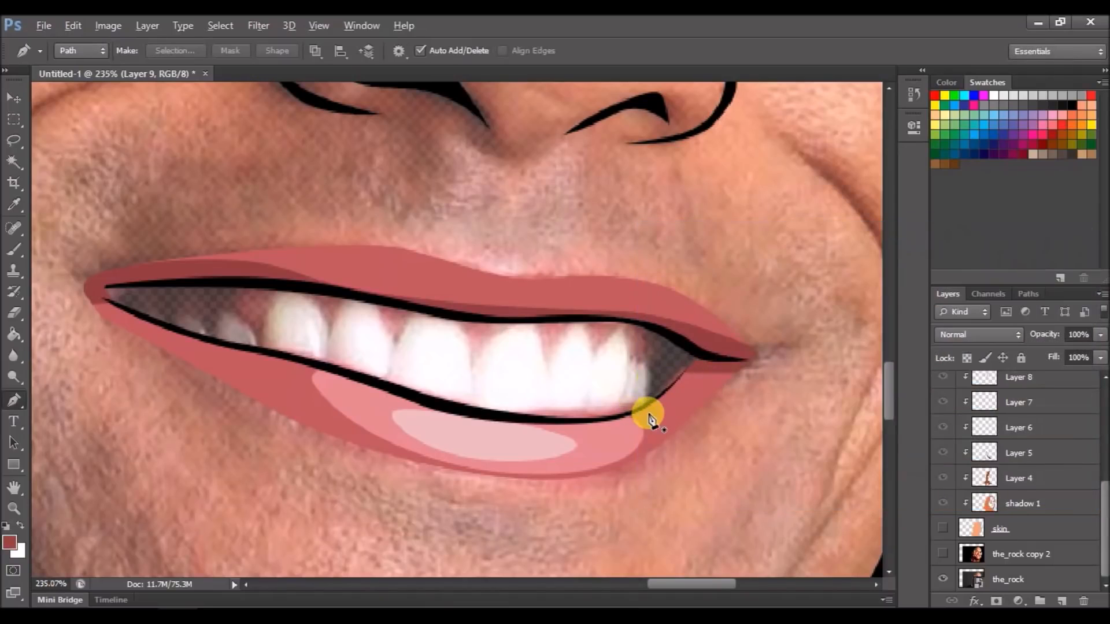
Draw a closed Pen shape around the dark area below the teeth and in the right corner of the mouth.
scroll(647, 415, "up", 1)
left_click(306, 373)
left_click_drag(498, 414, 616, 405)
left_click_drag(648, 401, 653, 373)
left_click_drag(691, 317, 734, 340)
left_click(510, 439)
left_click(355, 414)
left_click(305, 374)
Add a closed Pen shape in the left corner of the mouth and fill both mouth shapes with the dark red foreground color.
left_click_drag(339, 342, 636, 351)
left_click(355, 264)
left_click_drag(330, 307, 348, 331)
left_click(278, 276)
left_click(355, 263)
right_click(417, 235)
left_click(469, 329)
key("Return")
key("Return")
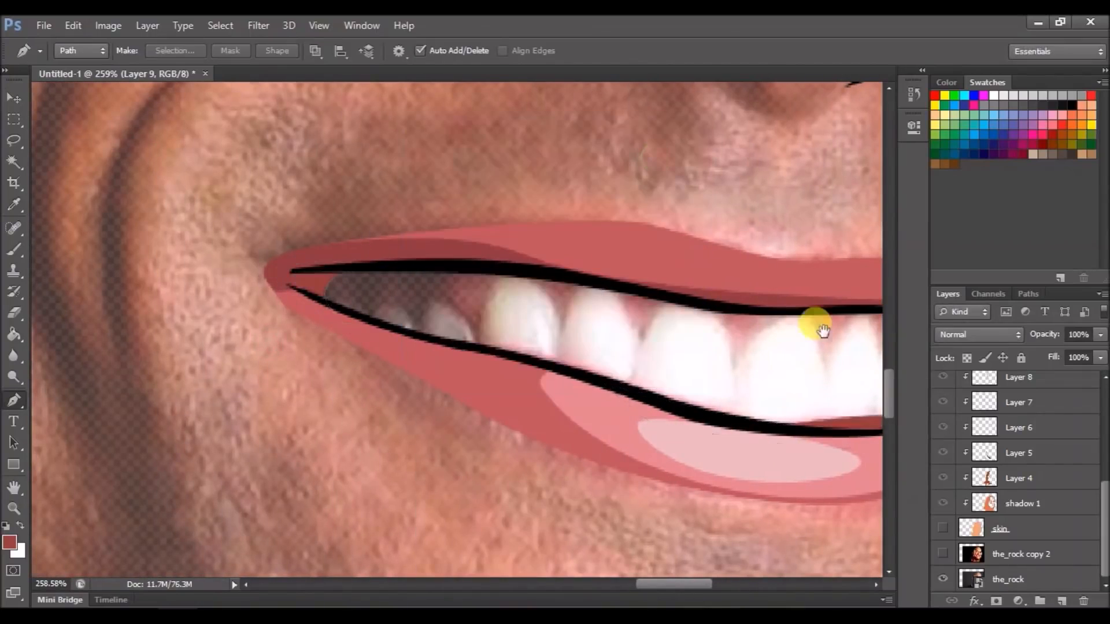
Set the foreground color to a light pink for the gums.
left_click_drag(823, 328, 596, 329)
left_click(10, 541)
left_click(734, 270)
left_click(1027, 261)
Trace the scalloped gum line over the front teeth toward the right corner of the mouth with the Pen tool.
scroll(499, 350, "up", 3)
left_click(220, 252)
left_click_drag(271, 285, 281, 301)
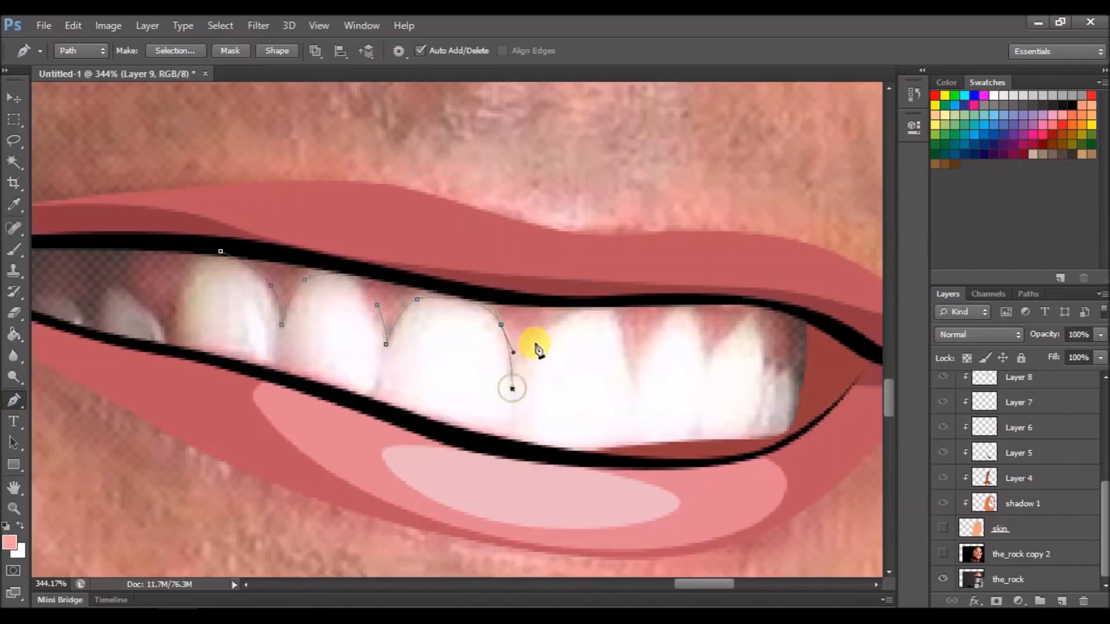
left_click(635, 384)
left_click_drag(625, 331, 533, 334)
left_click_drag(574, 320, 585, 305)
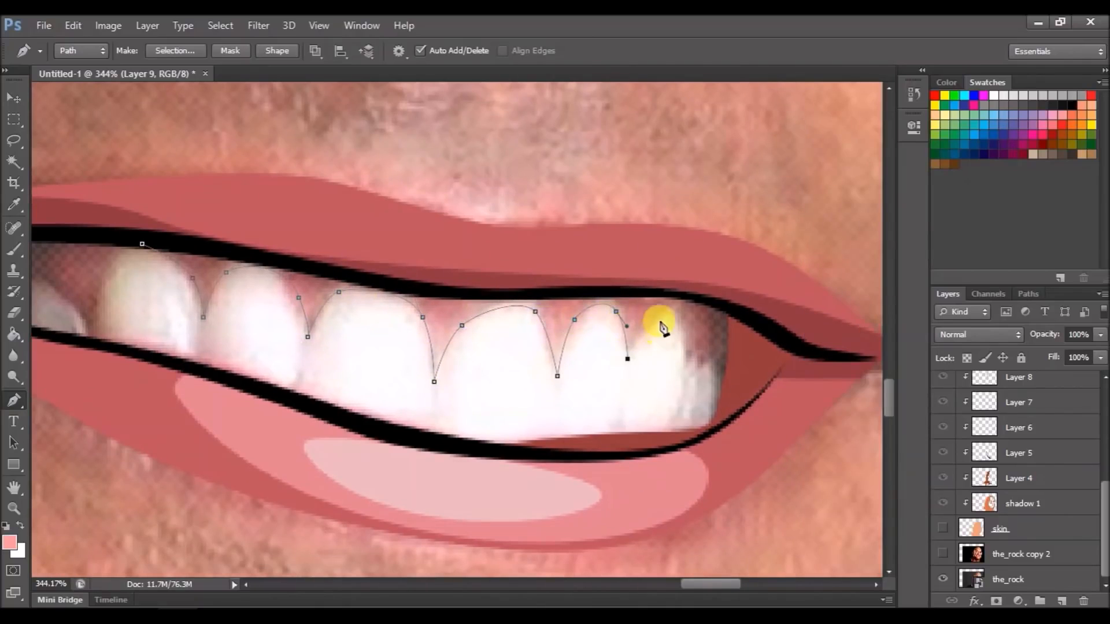
key("ctrl+z")
left_click(700, 370)
left_click(714, 361)
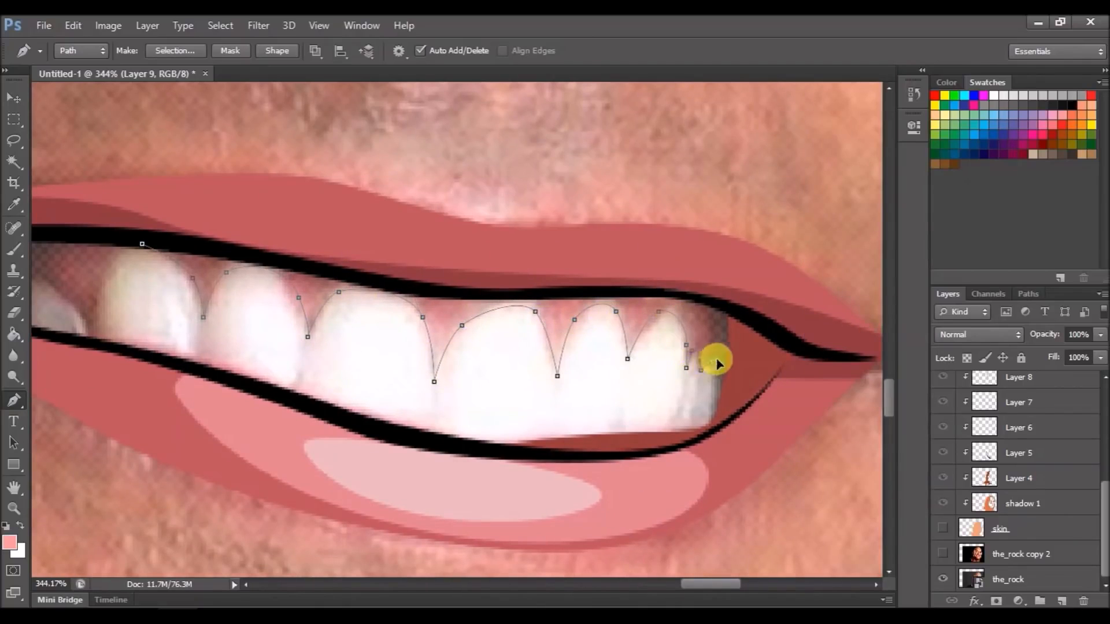
Close the gum path by running it back above the upper lip line to its starting point.
left_click(722, 291)
key("ctrl+z")
left_click(731, 307)
left_click(514, 247)
left_click_drag(355, 264, 667, 274)
left_click(445, 237)
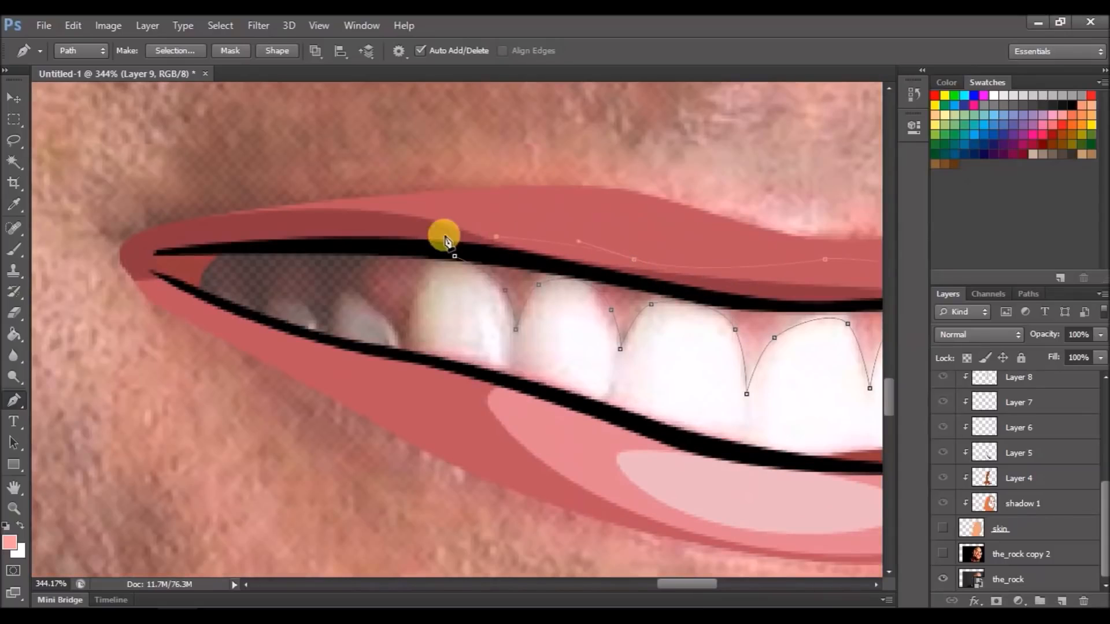
left_click(454, 255)
Trace a closed gum shape around the small teeth at the left corner of the mouth and fill the gum paths with light pink.
left_click_drag(322, 243, 322, 283)
scroll(253, 322, "up", 1)
left_click(212, 284)
left_click_drag(190, 325, 243, 327)
key("ctrl+z")
left_click_drag(259, 352, 376, 333)
left_click(264, 364)
left_click(418, 386)
left_click_drag(451, 304, 474, 297)
left_click(477, 284)
left_click_drag(321, 271, 246, 270)
left_click(213, 284)
right_click(610, 280)
left_click(642, 330)
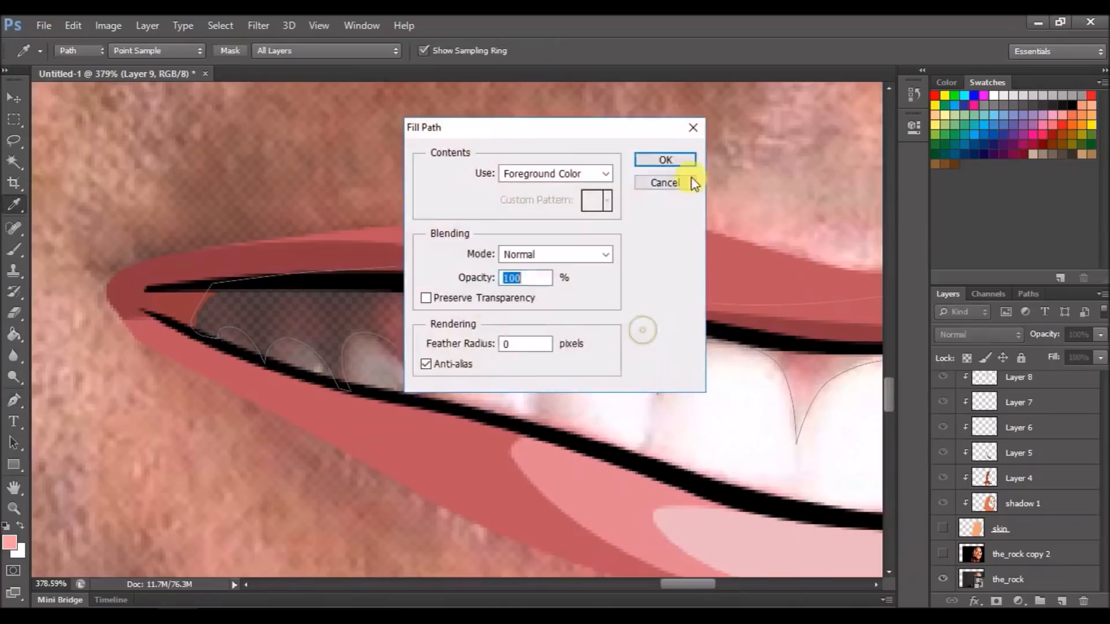
key("Return")
Draw a closed Pen shape around the unfilled gum gap above the left canine and fill it with the foreground color.
left_click(542, 376)
left_click_drag(493, 280, 448, 272)
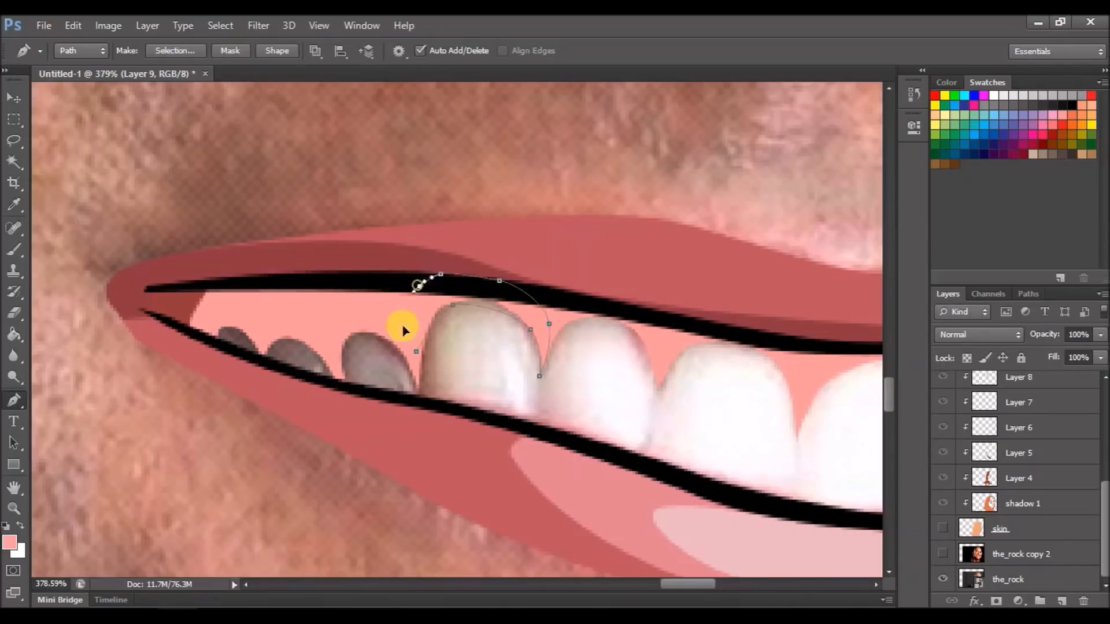
right_click(462, 323)
left_click(535, 332)
left_click(664, 161)
Show the skin and eyes layers again.
scroll(621, 301, "down", 3)
left_click_drag(612, 307, 412, 297)
left_click(943, 528)
scroll(944, 491, "up", 1)
left_click(943, 427)
Set the foreground color to a dark red.
left_click(9, 544)
left_click(622, 409)
left_click(784, 364)
left_click(1035, 258)
Draw a closed Pen shape along the lower edge of the teeth above the bottom lip and fill it with dark red.
scroll(594, 403, "up", 4)
left_click(767, 370)
left_click_drag(718, 404, 691, 409)
left_click_drag(555, 409, 542, 406)
left_click_drag(470, 396, 442, 394)
mouse_move(540, 426)
left_mouse_down()
mouse_move(570, 428)
mouse_move(601, 398)
mouse_move(667, 417)
left_mouse_up()
left_click(708, 428)
left_click(767, 370)
right_click(537, 358)
left_click(607, 330)
left_click(664, 161)
key("Return")
Add small triangular Pen shapes in the gaps between the lower tips of the teeth and fill them with the foreground color.
left_click(580, 419)
left_click(645, 411)
left_click(657, 394)
left_click(645, 411)
left_click(698, 406)
left_click_drag(368, 373, 359, 375)
left_click(394, 378)
right_click(379, 358)
left_click(463, 344)
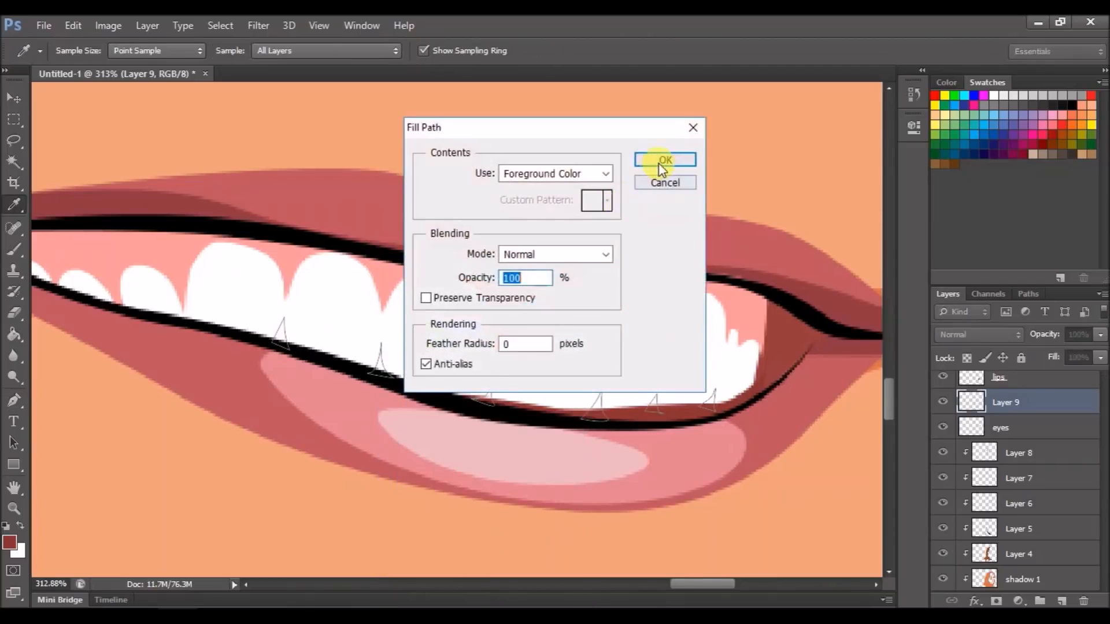
left_click(664, 158)
Add a new layer directly above the eyes layer and set the foreground color to light gray c4c9cc.
scroll(651, 173, "down", 3)
scroll(600, 237, "down", 5)
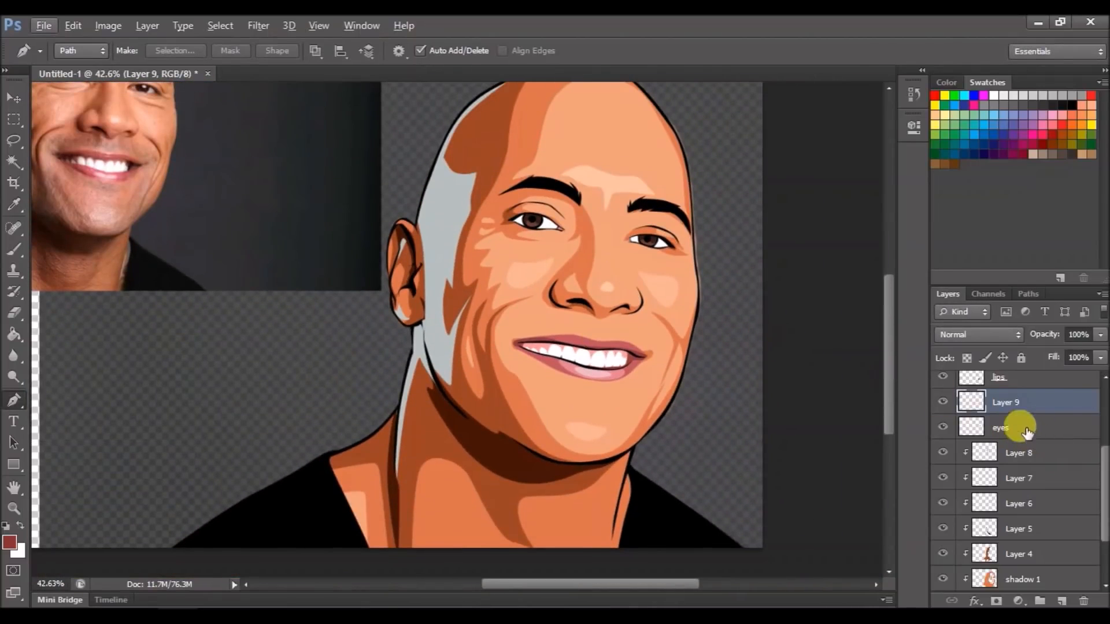
left_click(1025, 431)
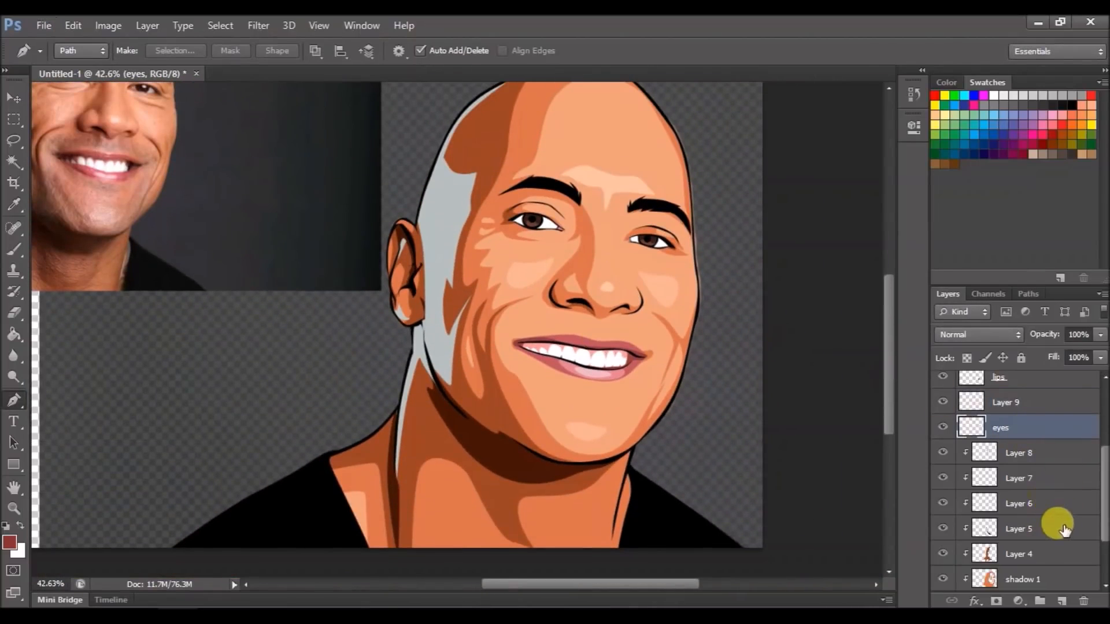
left_click(1061, 601)
left_click(1035, 92)
left_click(10, 542)
left_click(883, 360)
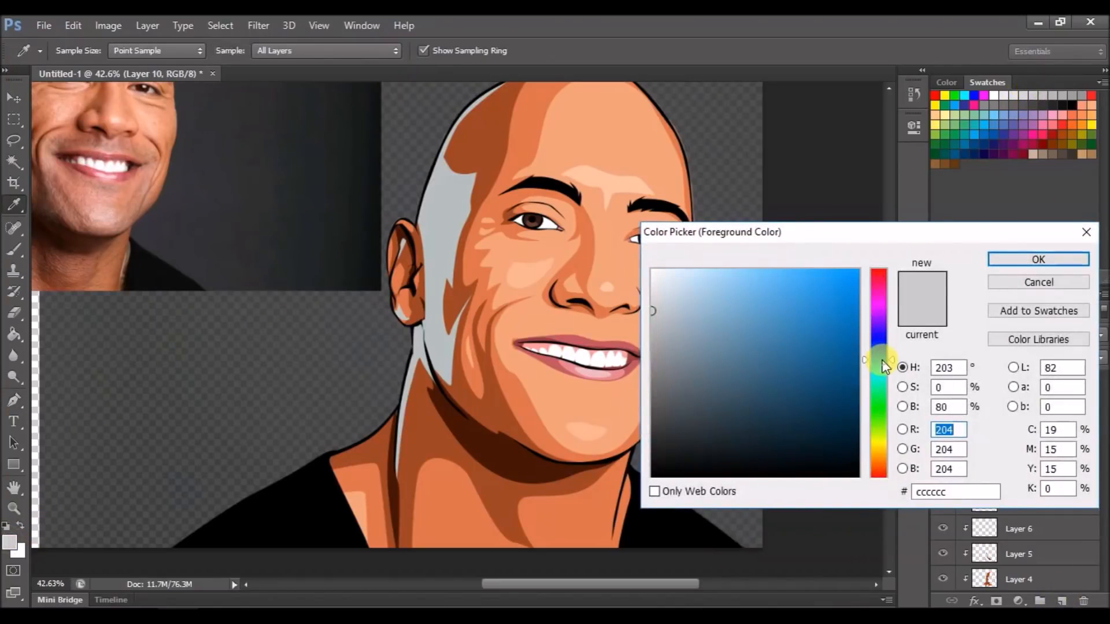
left_click(1045, 261)
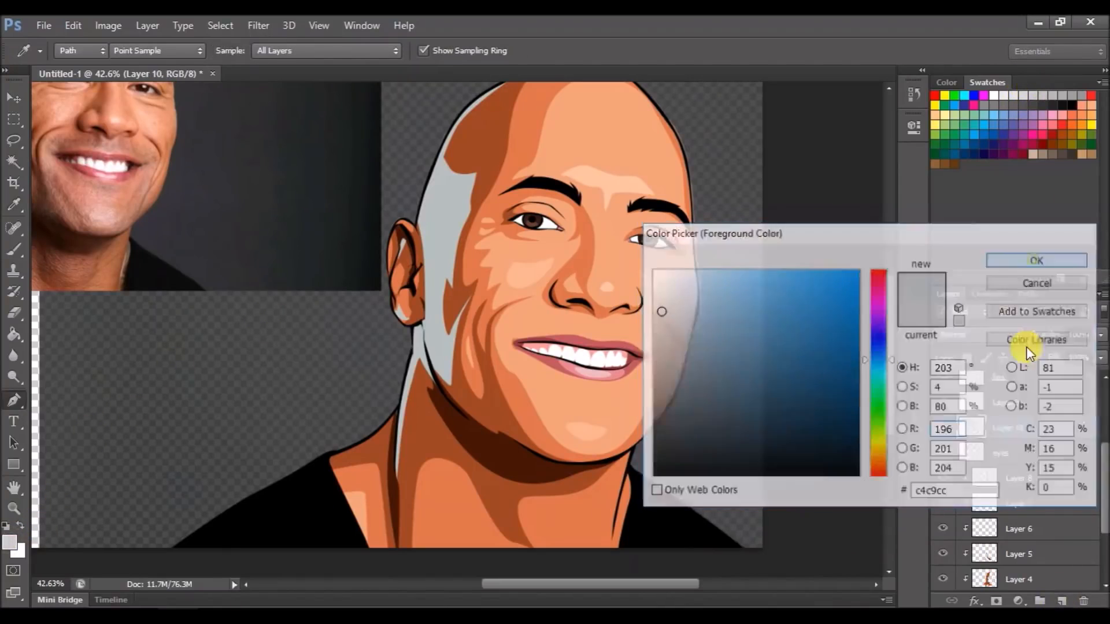
Hide the eyes and skin layers to reveal the teeth of the reference photo underneath.
left_click(943, 453)
scroll(962, 474, "down", 4)
left_click(943, 529)
scroll(619, 346, "up", 7)
Draw a closed Pen shape over the shaded teeth toward the left corner of the mouth.
left_click(214, 318)
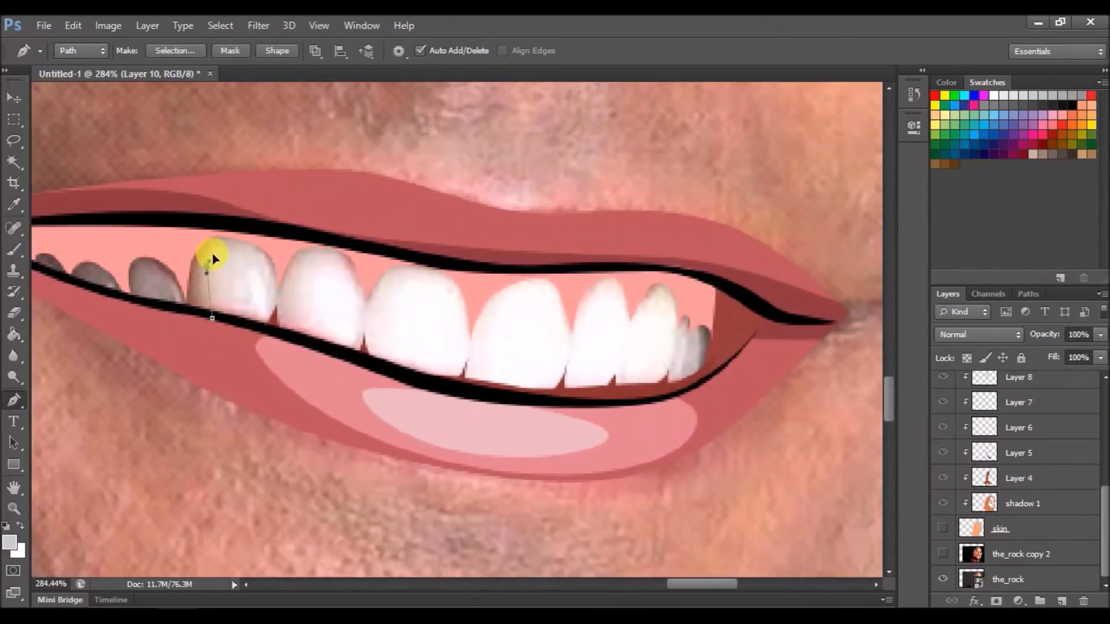
left_click(268, 327)
left_click(306, 353)
left_click_drag(292, 281, 305, 258)
left_click(338, 239)
left_click_drag(248, 202, 198, 197)
left_click_drag(100, 194, 92, 196)
left_click_drag(77, 228, 172, 273)
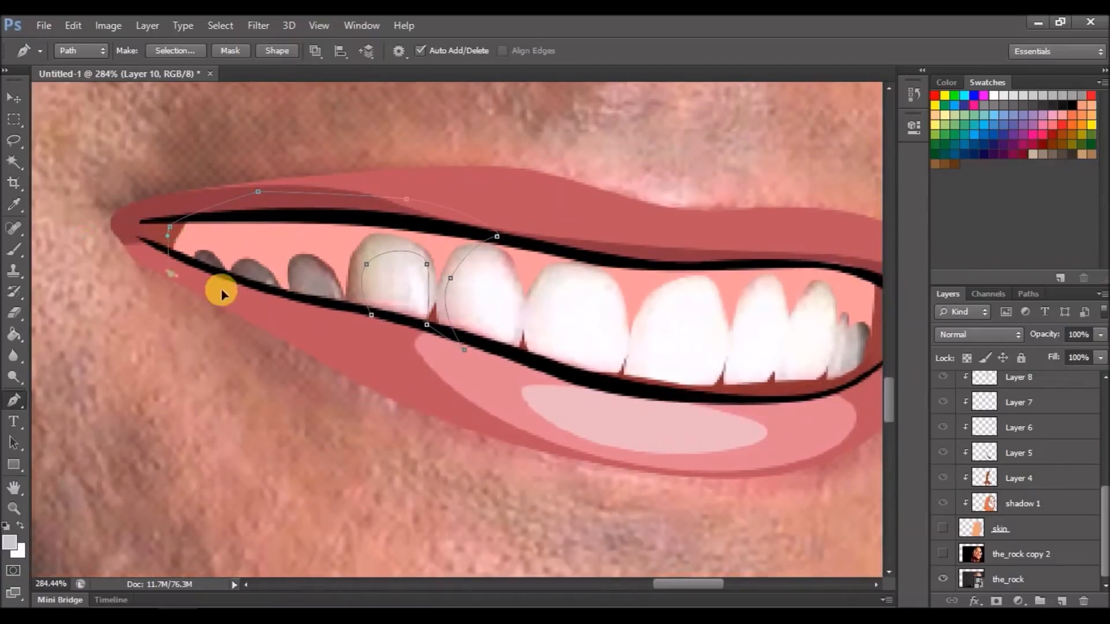
left_click(372, 314)
Draw closed Pen shapes over the shaded back teeth and tooth edge near the right corner of the mouth.
left_click_drag(683, 347, 468, 326)
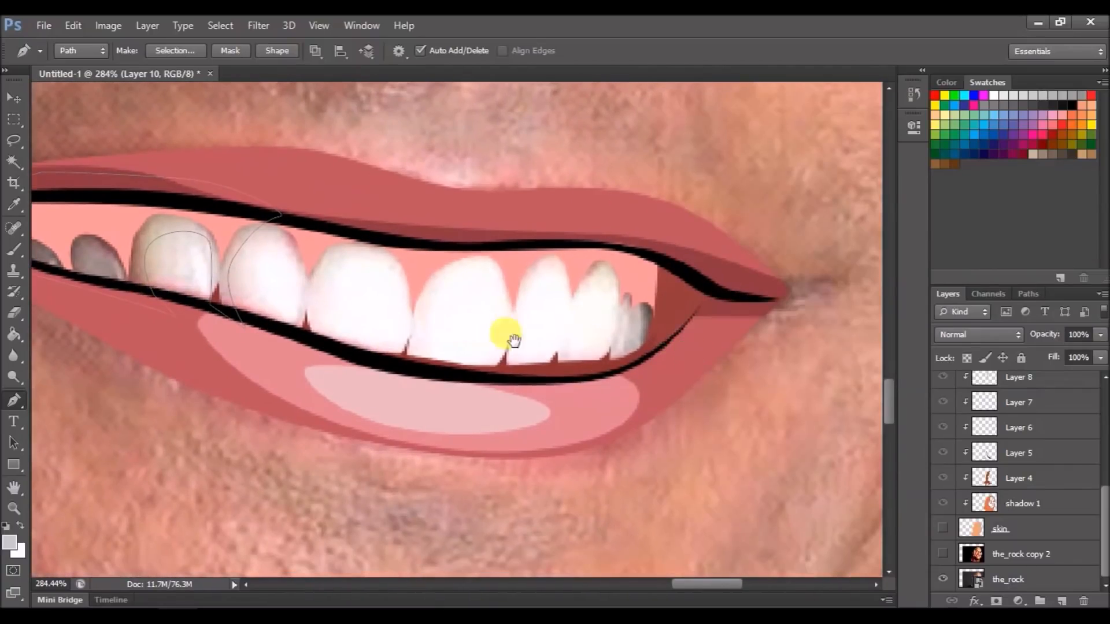
left_click_drag(620, 284, 634, 254)
left_click_drag(676, 274, 678, 281)
left_click_drag(668, 345, 657, 357)
left_click(597, 370)
left_click_drag(567, 300, 565, 328)
left_click(549, 370)
left_click(558, 370)
left_click_drag(572, 253, 573, 249)
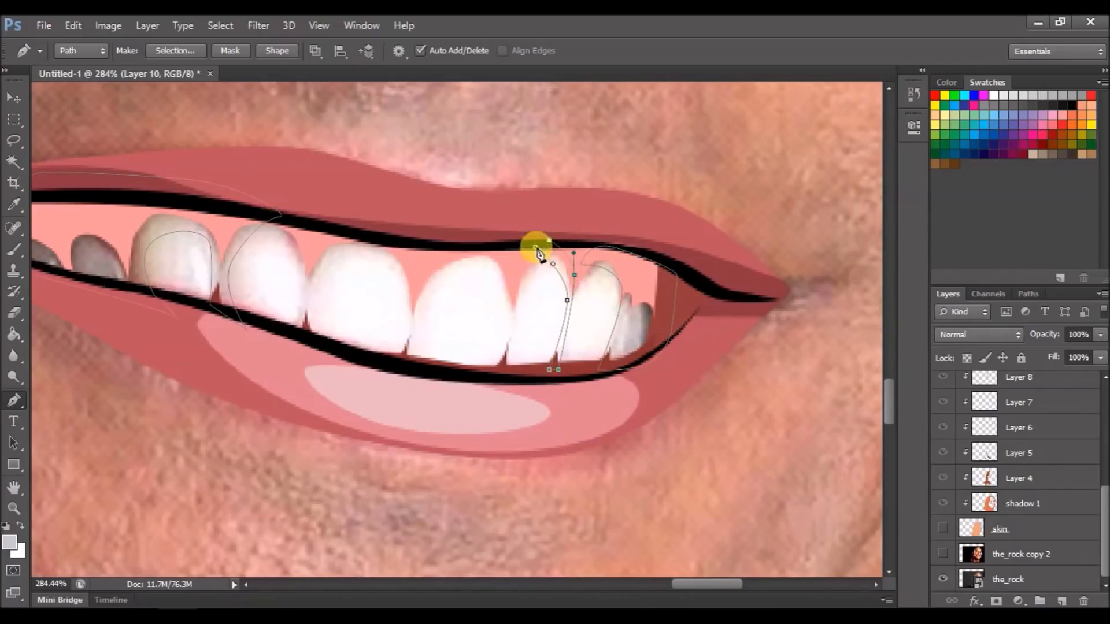
left_click(535, 247)
Show the eyes layer again and fill the tooth shading paths with the foreground color.
scroll(536, 269, "down", 6)
scroll(964, 484, "up", 2)
left_click(944, 400)
right_click(597, 294)
left_click(584, 314)
left_click(664, 156)
Show the skin layer again and hide the the_rock reference layer.
scroll(639, 235, "down", 10)
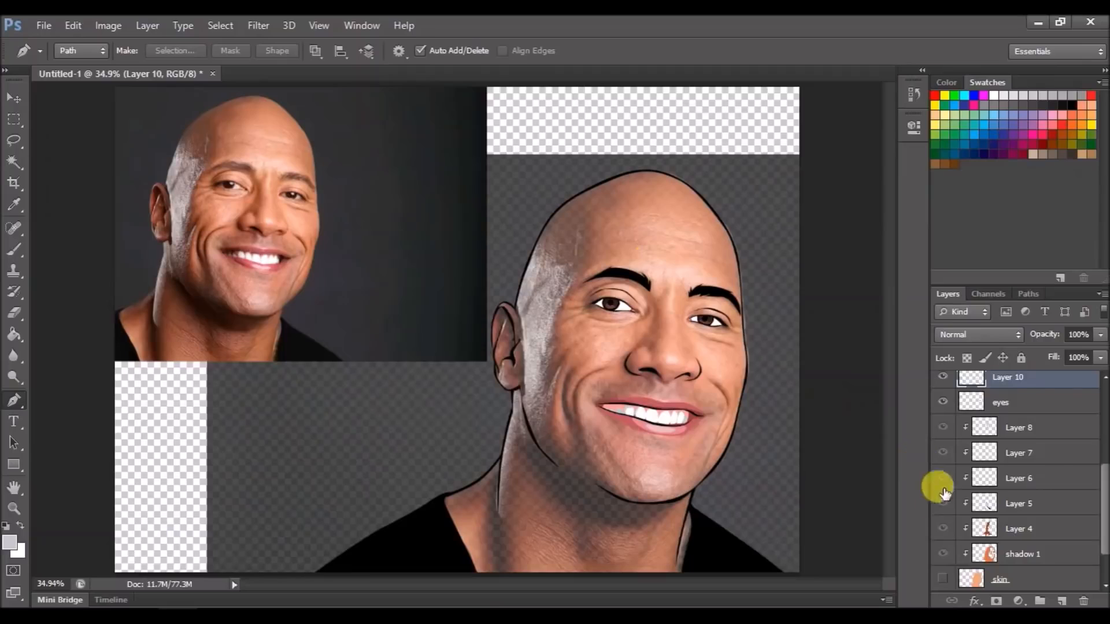
left_click(942, 578)
scroll(951, 571, "down", 1)
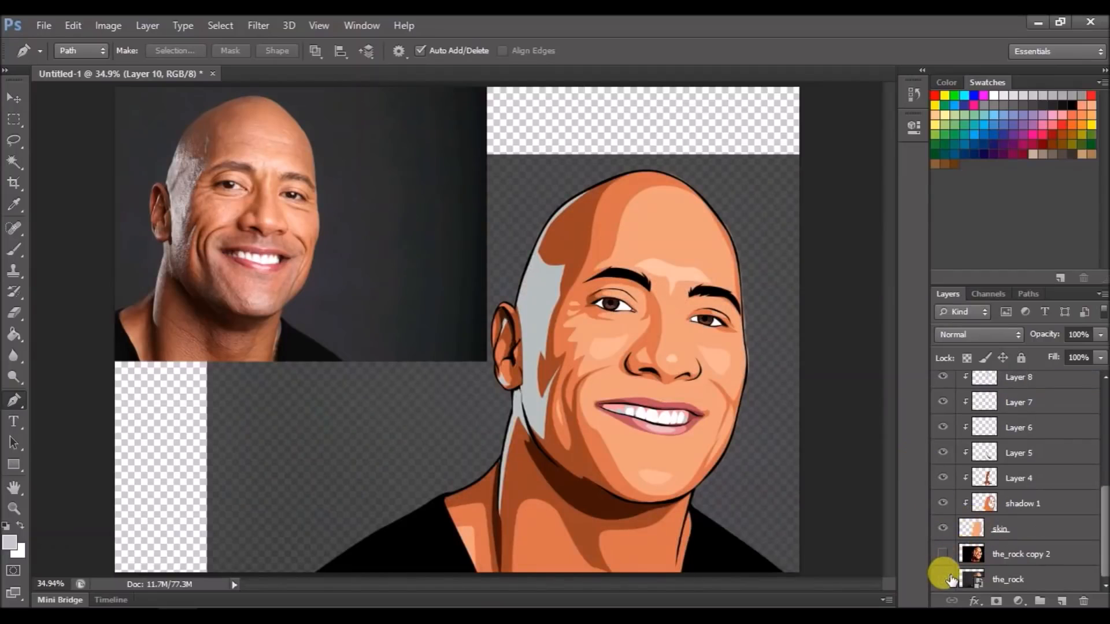
left_click(946, 578)
Create a new layer directly above the lines layer and name it "shirt light".
scroll(1055, 457, "up", 5)
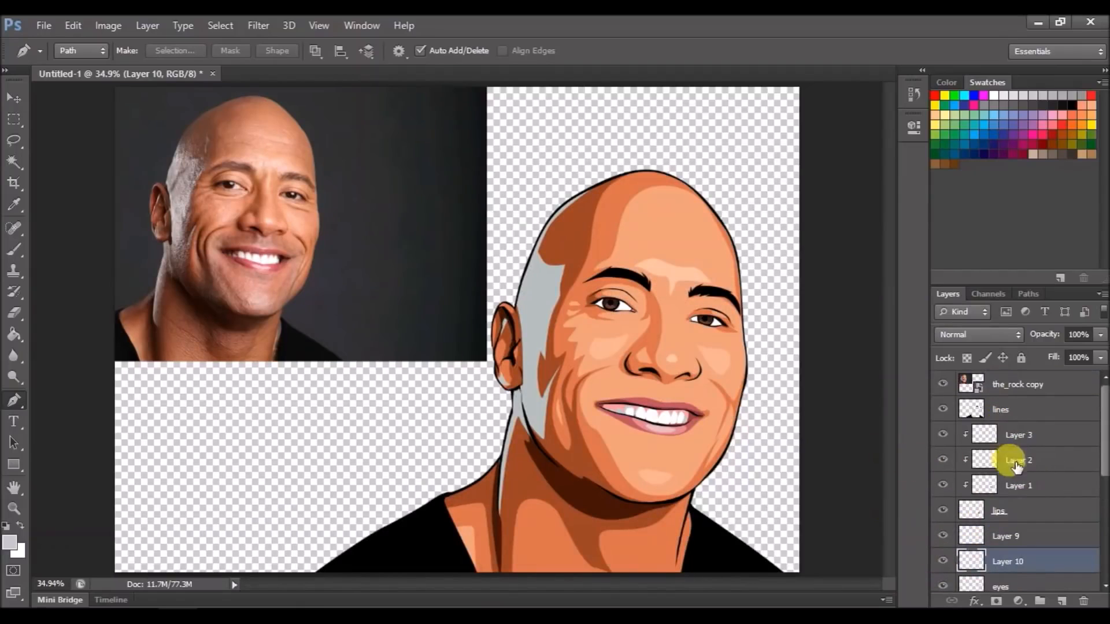
left_click(995, 407)
left_click(1062, 599)
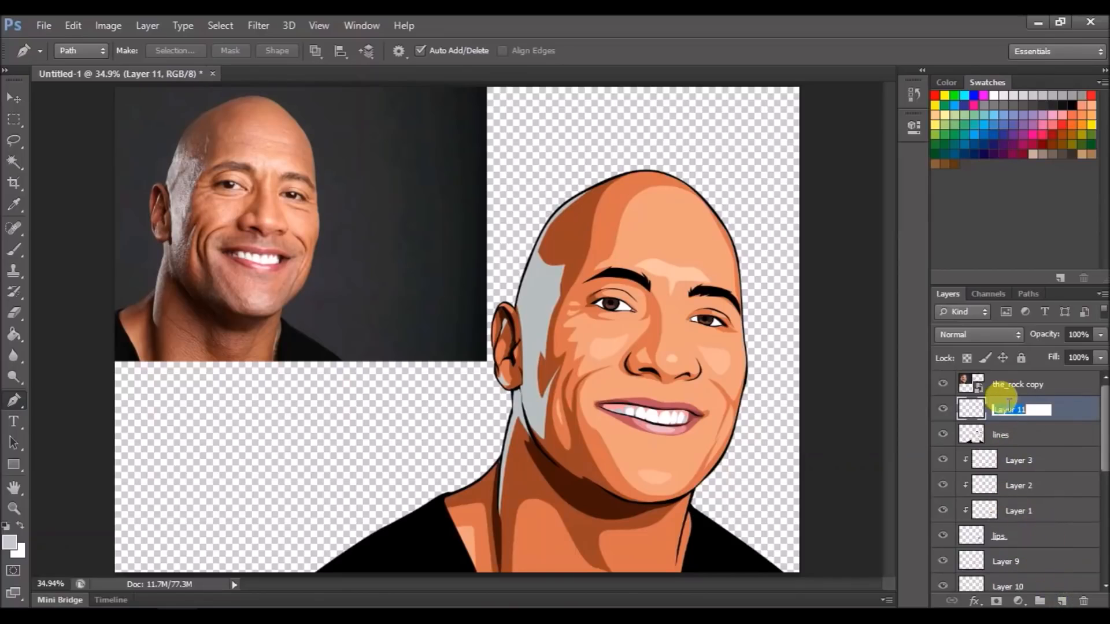
left_click(1007, 403)
type("shirt light")
key("Return")
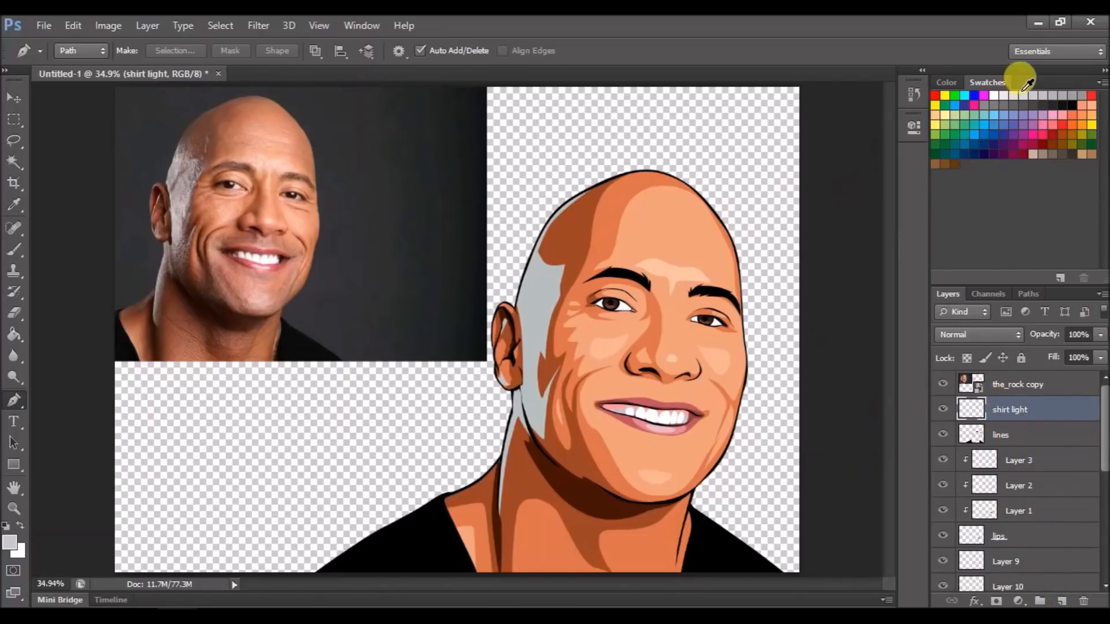
Set the foreground color to gray b7c0bc.
left_click(9, 542)
left_click(664, 297)
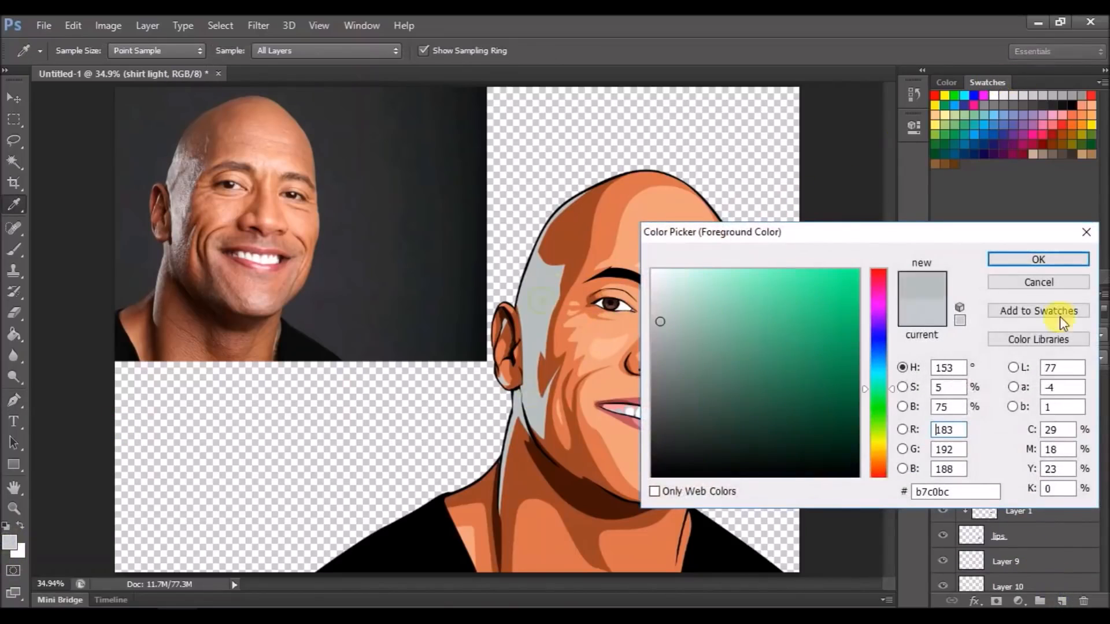
left_click(1065, 258)
Draw a closed Pen highlight shape along the shirt's left shoulder and collar edge.
scroll(410, 485, "up", 5)
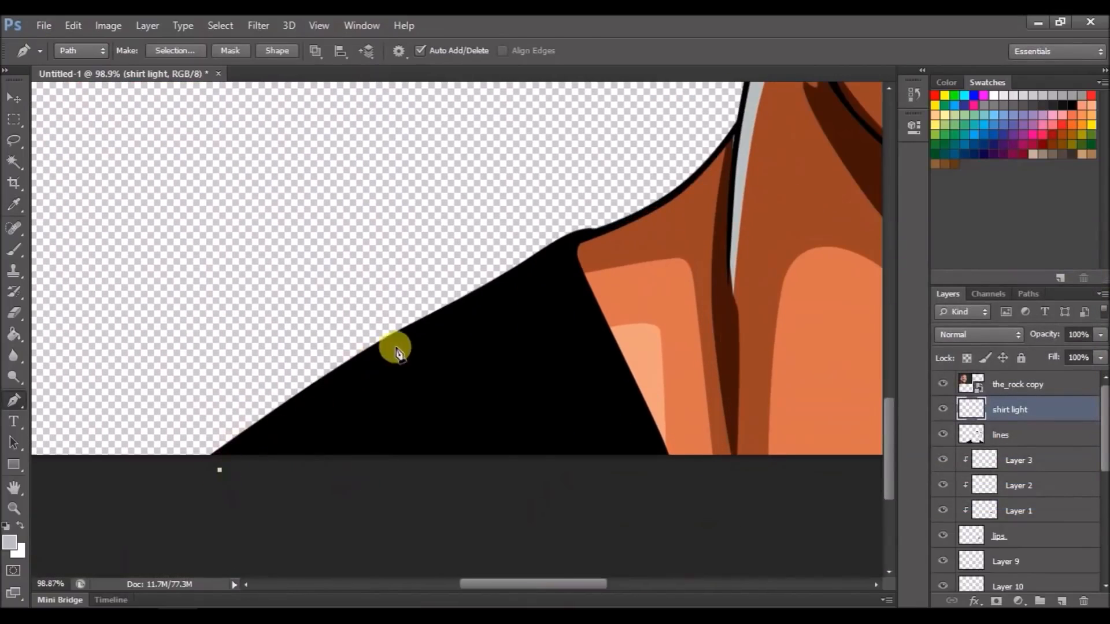
left_click(397, 346)
left_click_drag(513, 334, 543, 371)
left_click_drag(577, 292, 624, 383)
left_click_drag(421, 237, 317, 298)
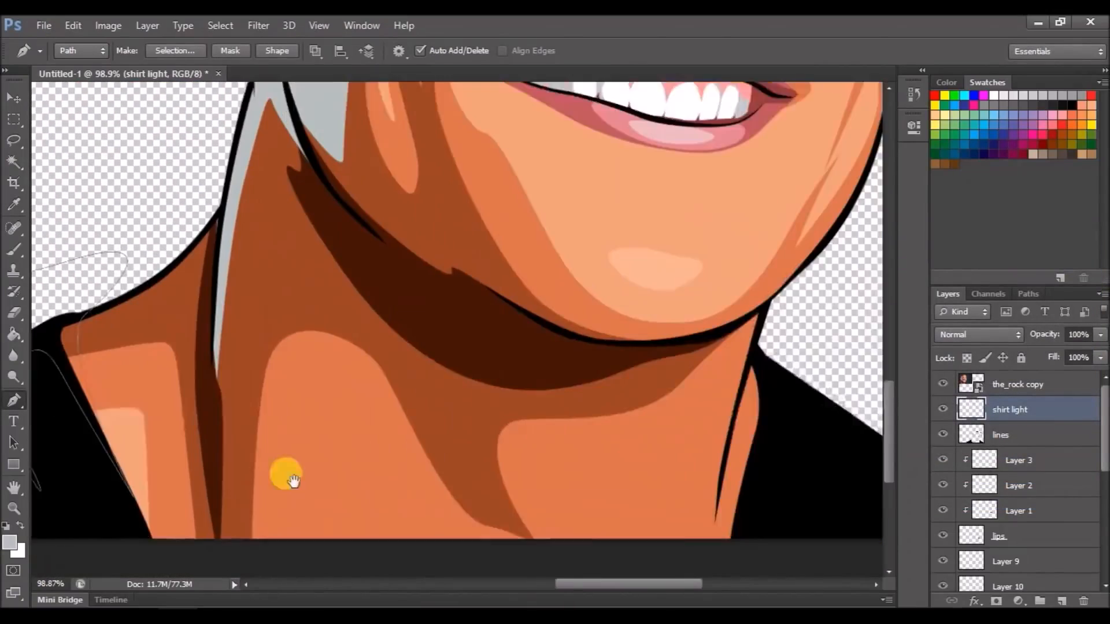
Draw narrow closed Pen highlights on the shirt's right shoulder and fill all shirt paths with gray, clipping the layer to lines.
left_click_drag(287, 473, 167, 436)
left_click_drag(682, 331, 637, 345)
left_click(704, 384)
left_click(639, 346)
left_click_drag(752, 430, 824, 472)
left_click(833, 480)
left_click_drag(720, 384, 769, 411)
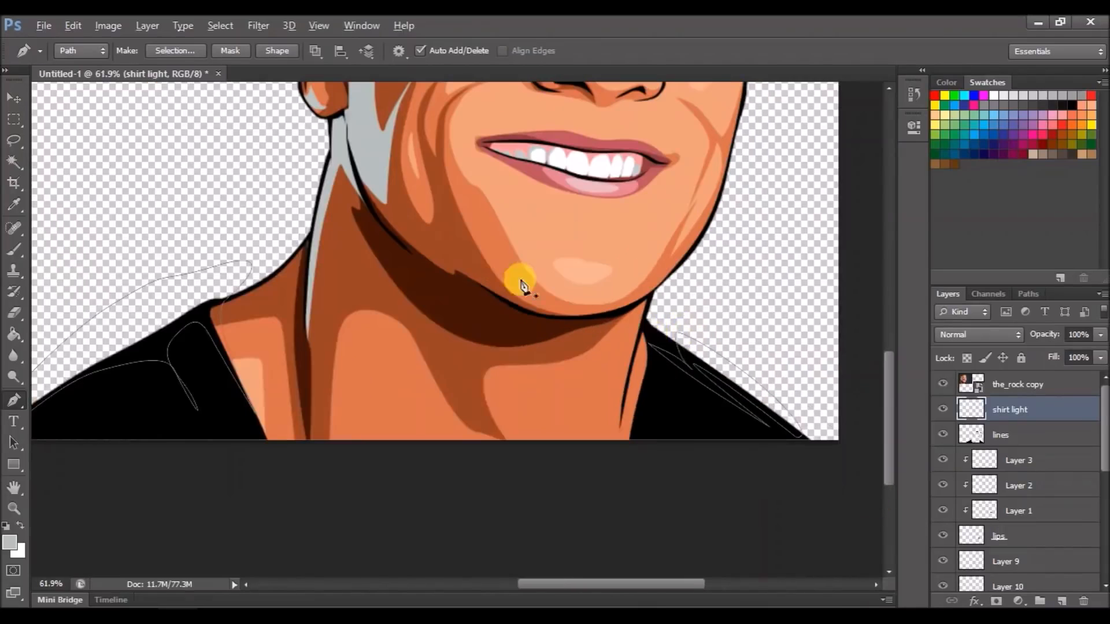
left_click(665, 160)
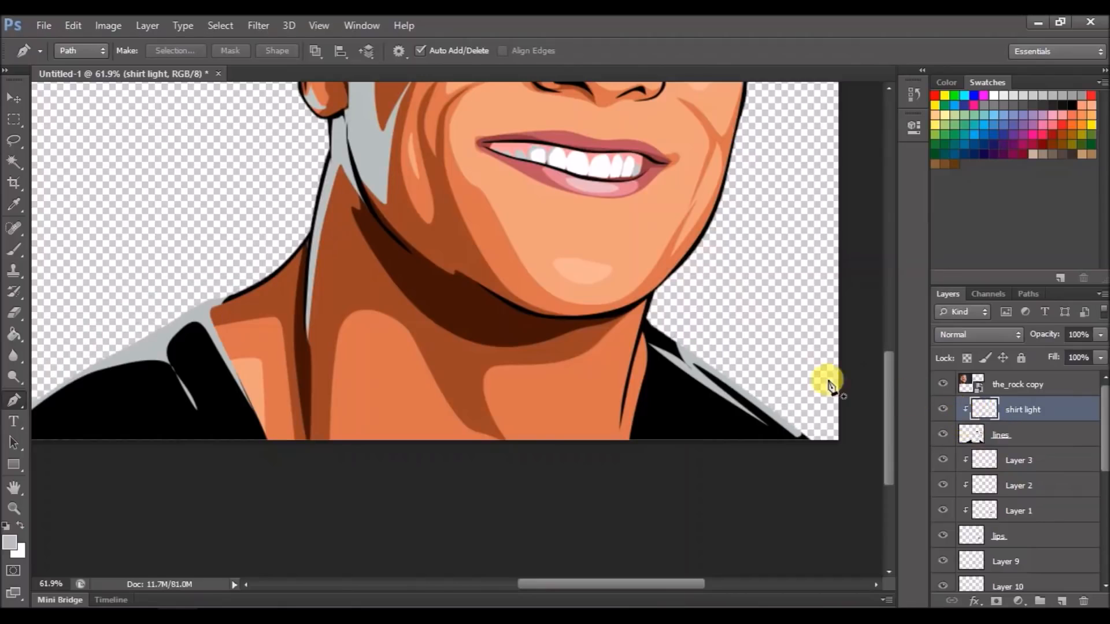
Lower the opacity of the shirt light layer to 34%.
scroll(726, 355, "down", 5)
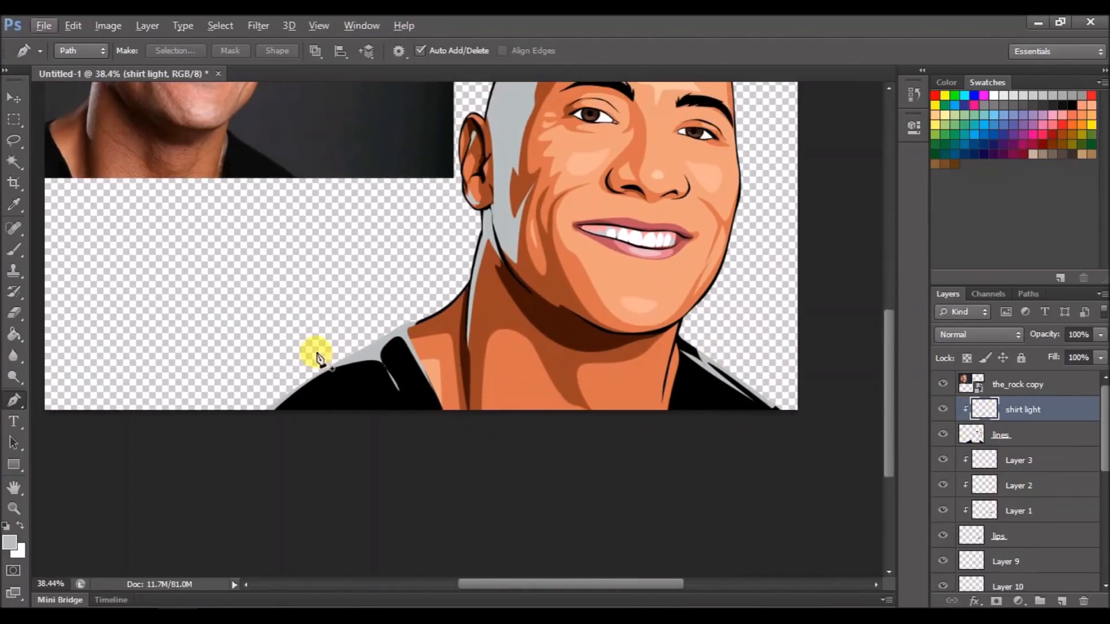
left_click(1100, 335)
left_click_drag(1075, 352, 1045, 352)
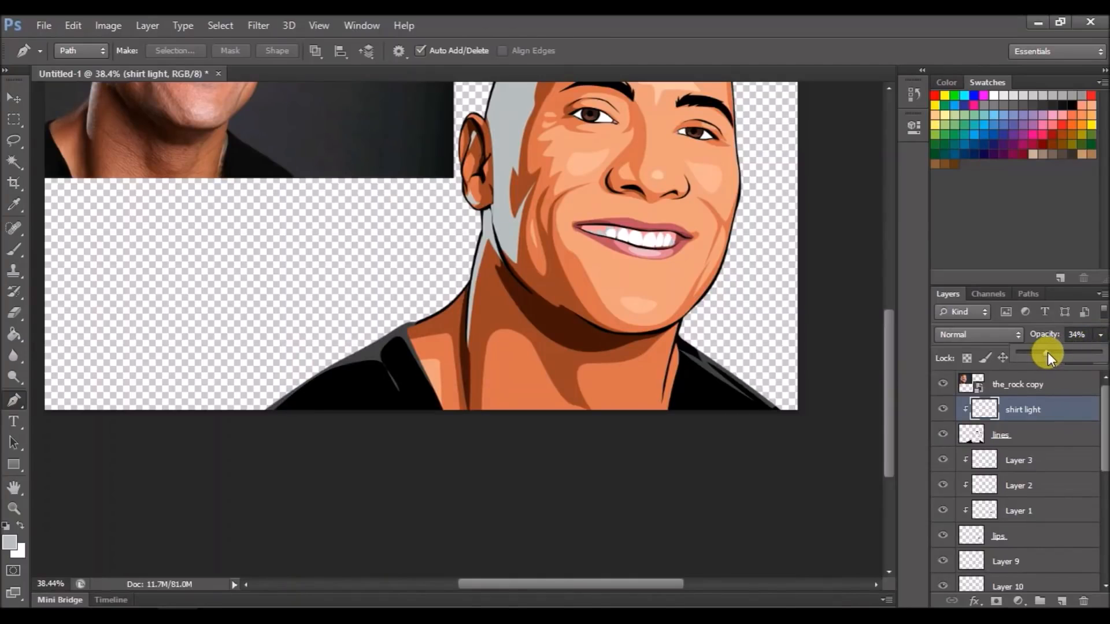
scroll(694, 318, "down", 3)
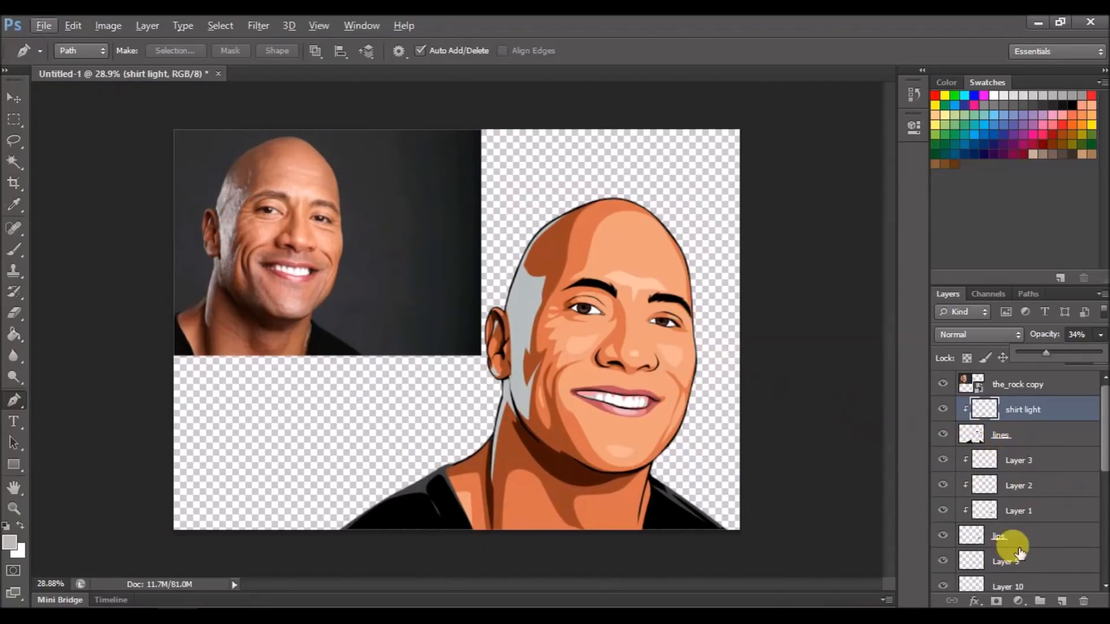
Add a new layer above shirt light and set the foreground color to white.
left_click(1062, 602)
left_click(1061, 601)
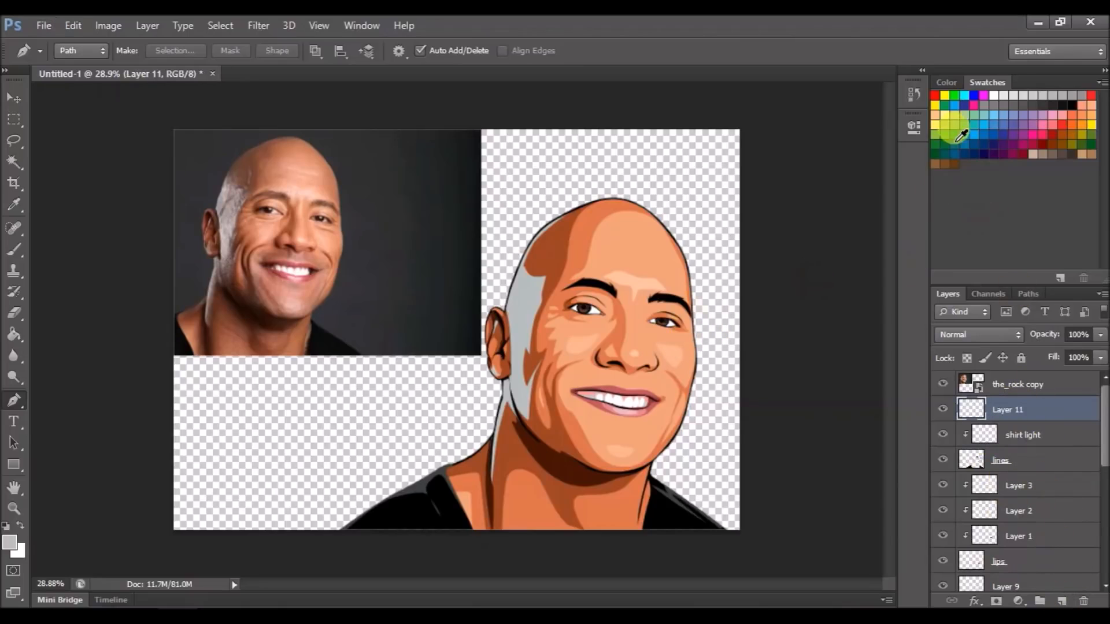
left_click(991, 96)
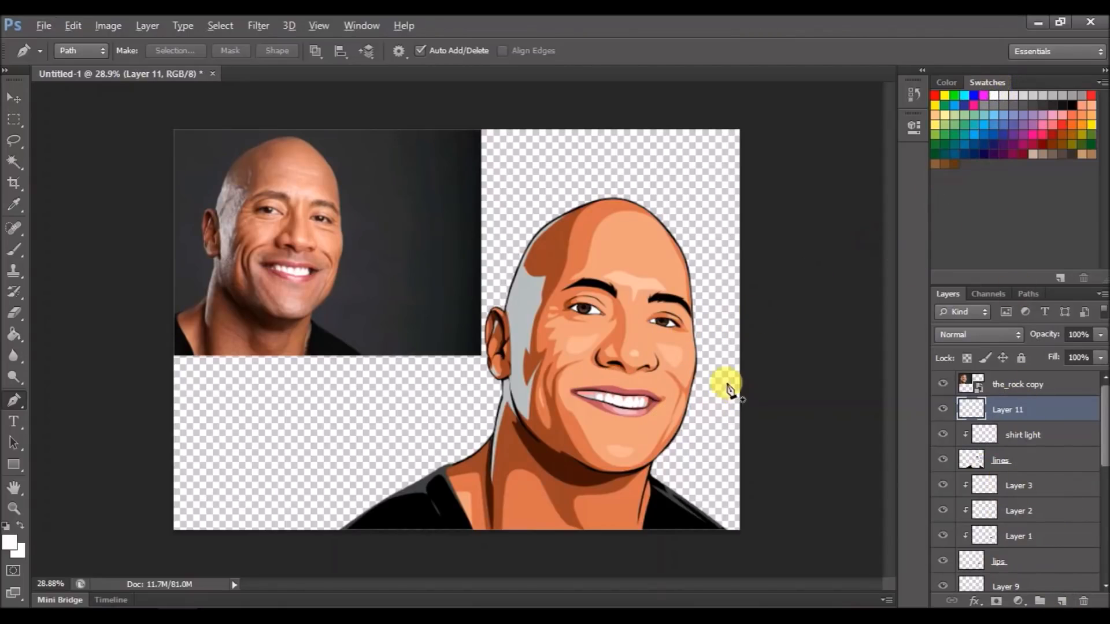
Paint a small white catchlight dot on each iris with a size 14 Brush.
scroll(720, 385, "up", 5)
scroll(720, 392, "up", 6)
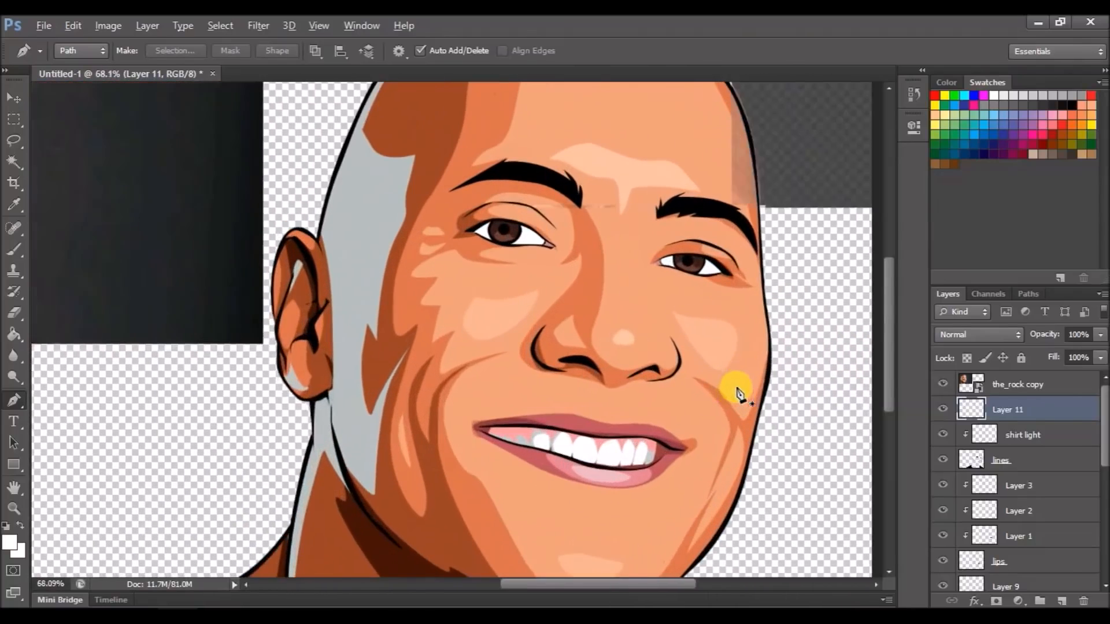
scroll(665, 281, "up", 2)
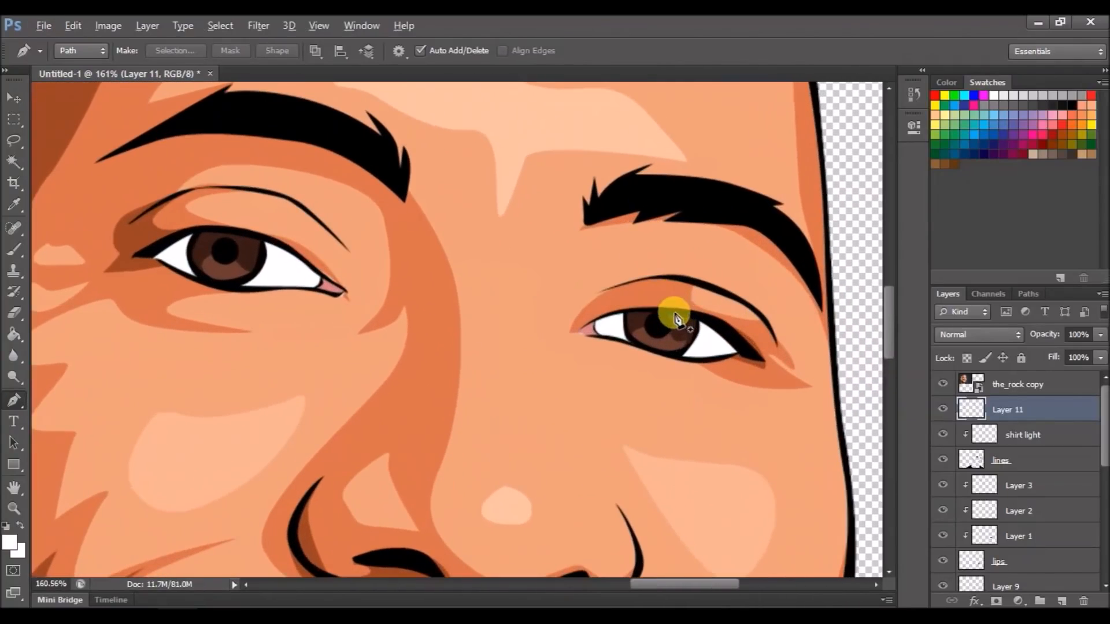
left_click(19, 252)
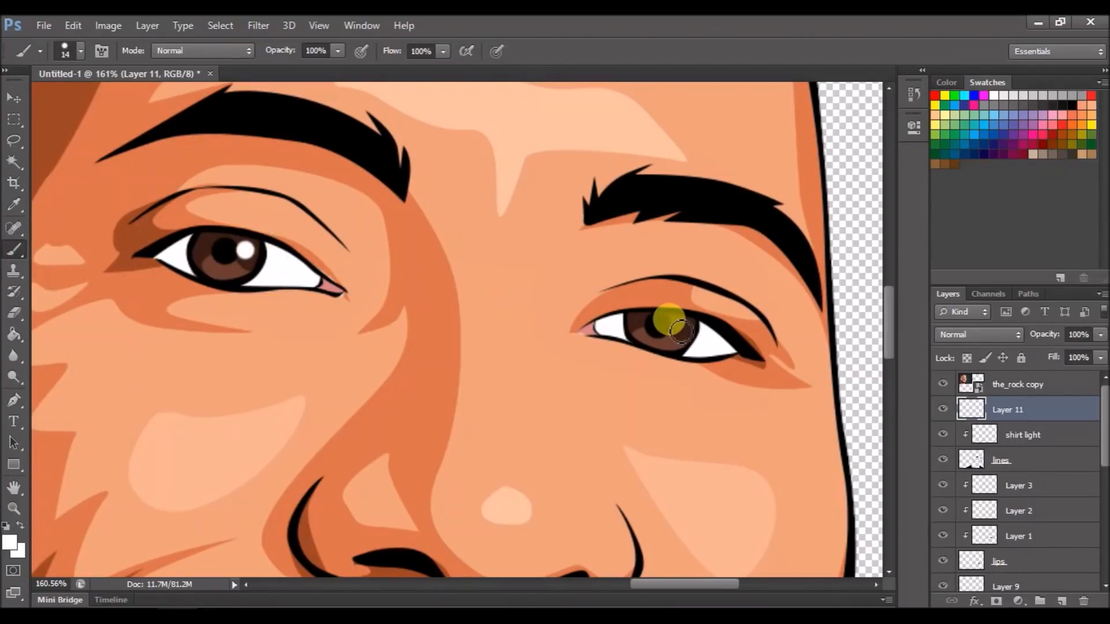
scroll(678, 340, "down", 6)
scroll(696, 376, "down", 3)
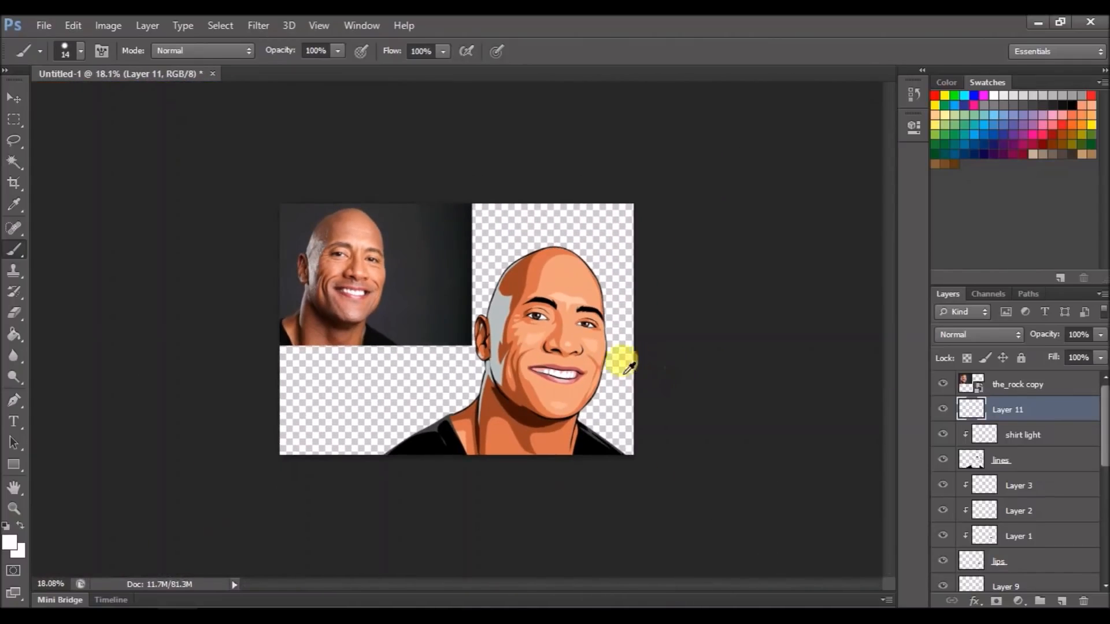
scroll(592, 355, "up", 1)
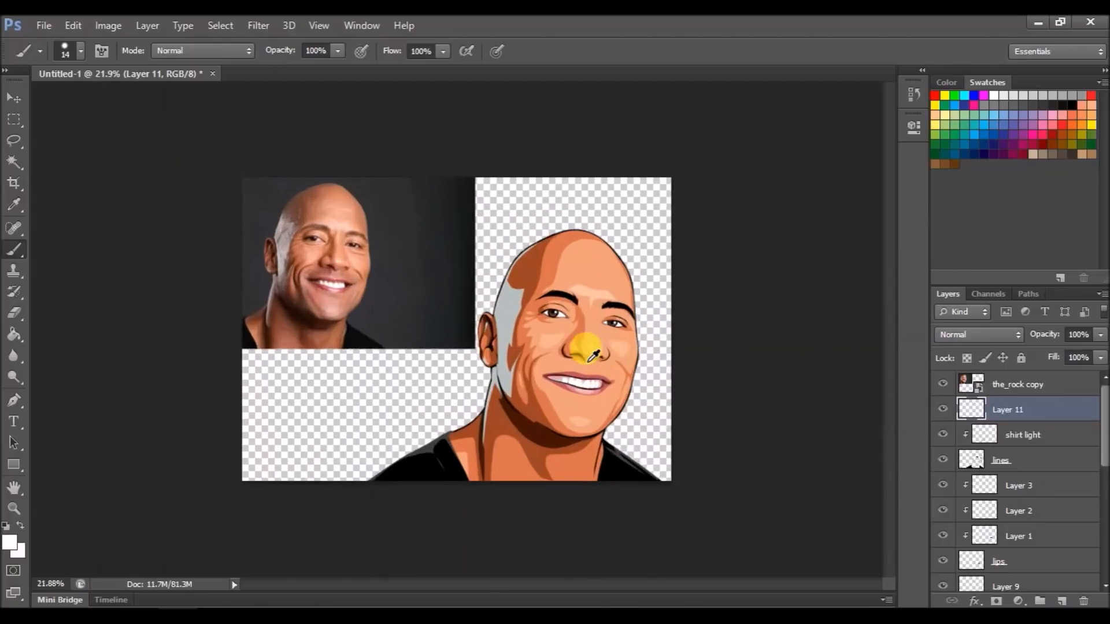
Set the opacity of the shirt light layer to 89%.
left_click(1026, 434)
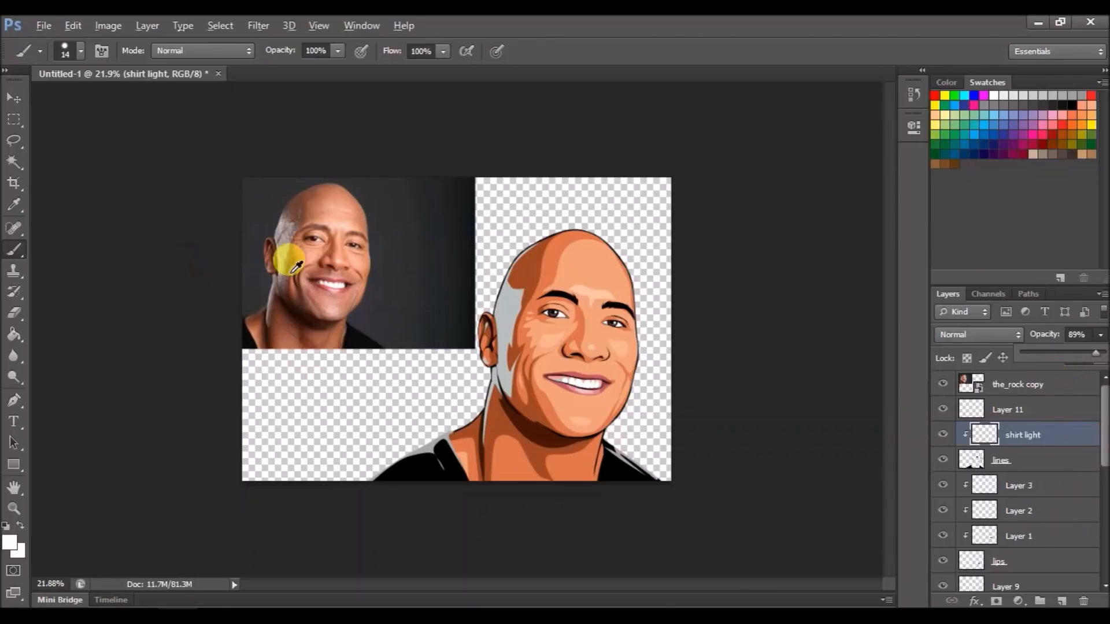
scroll(297, 260, "up", 7)
scroll(235, 237, "up", 5)
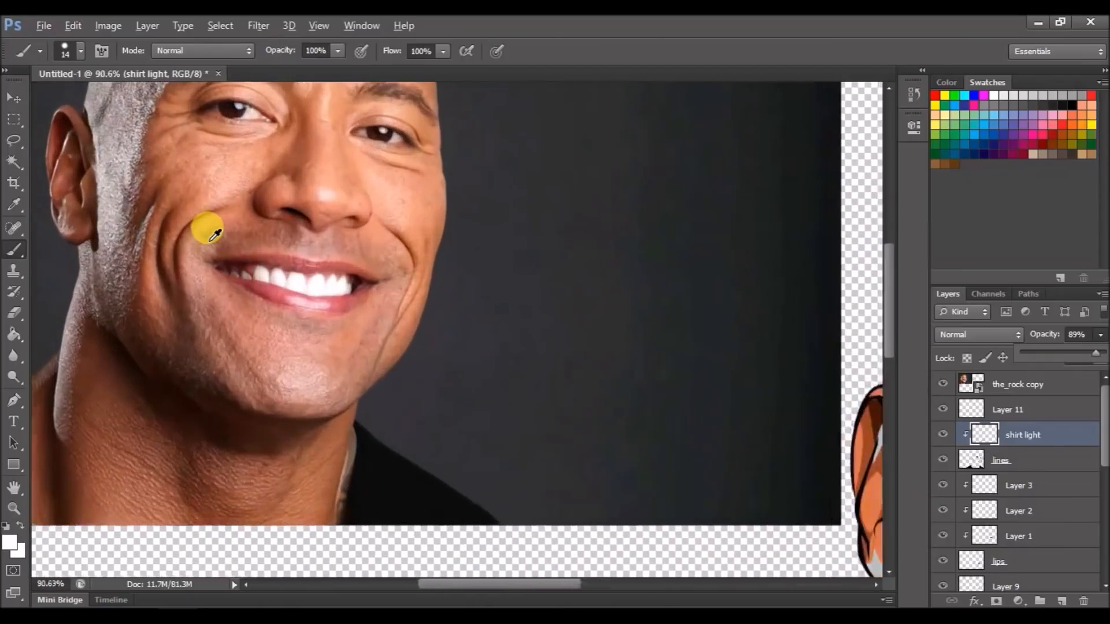
scroll(215, 233, "down", 5)
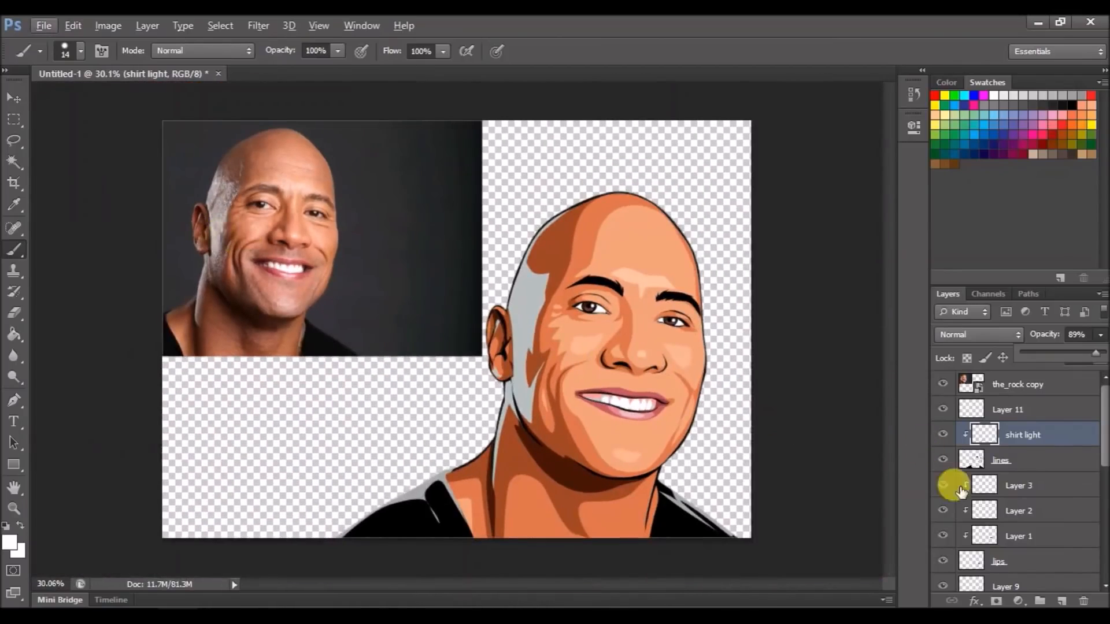
Create a new layer named "beard" directly above Layer 8.
scroll(1026, 520, "down", 5)
scroll(1026, 512, "up", 5)
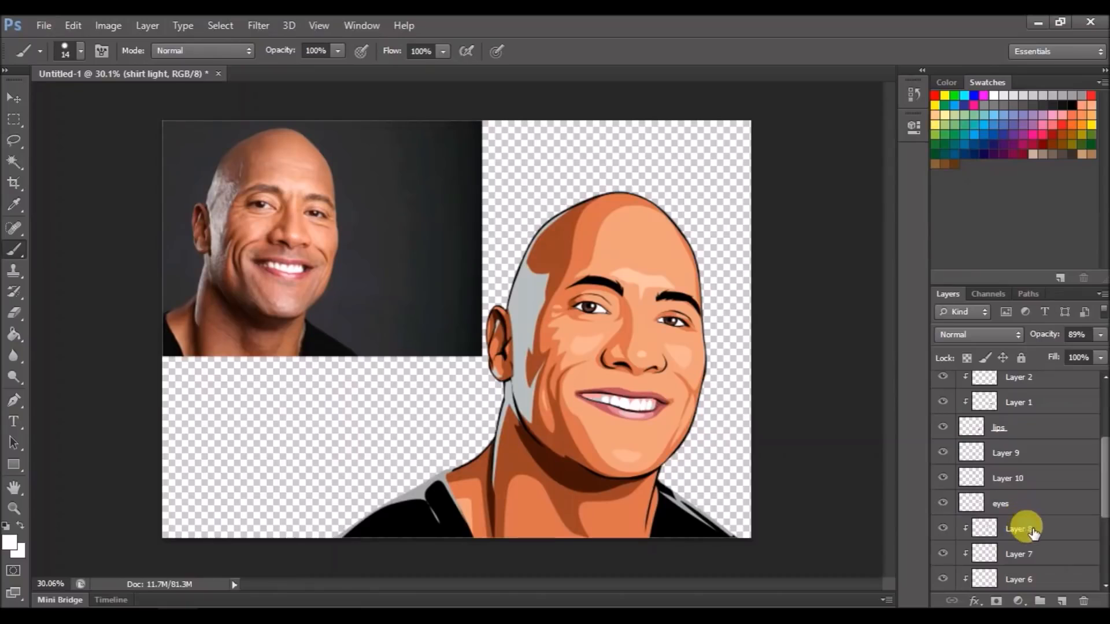
left_click(1021, 527)
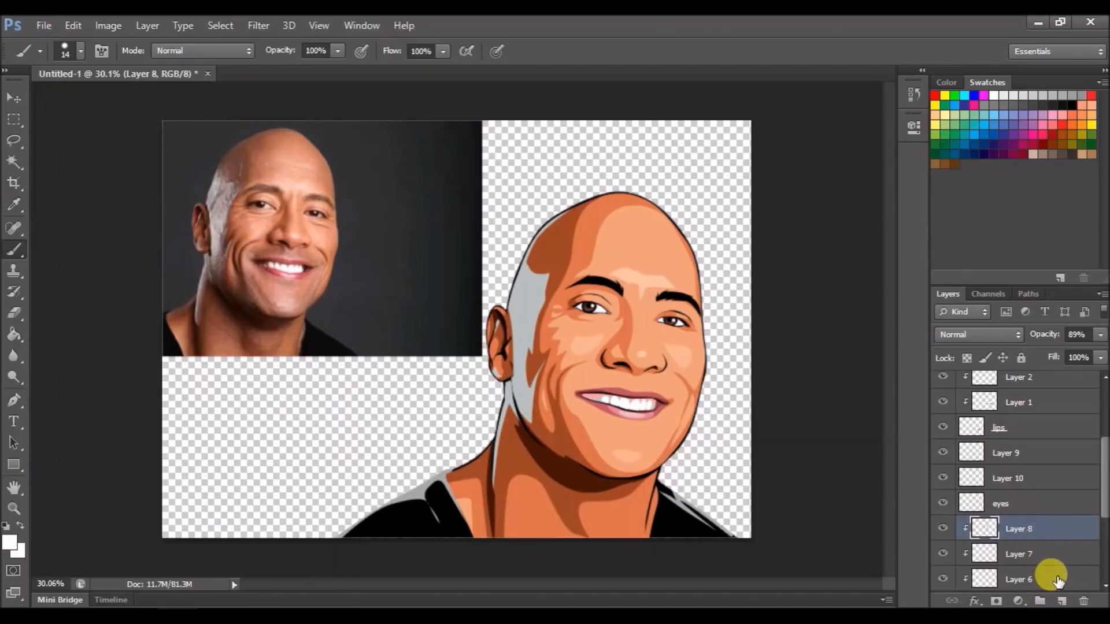
key("ctrl+shift+n")
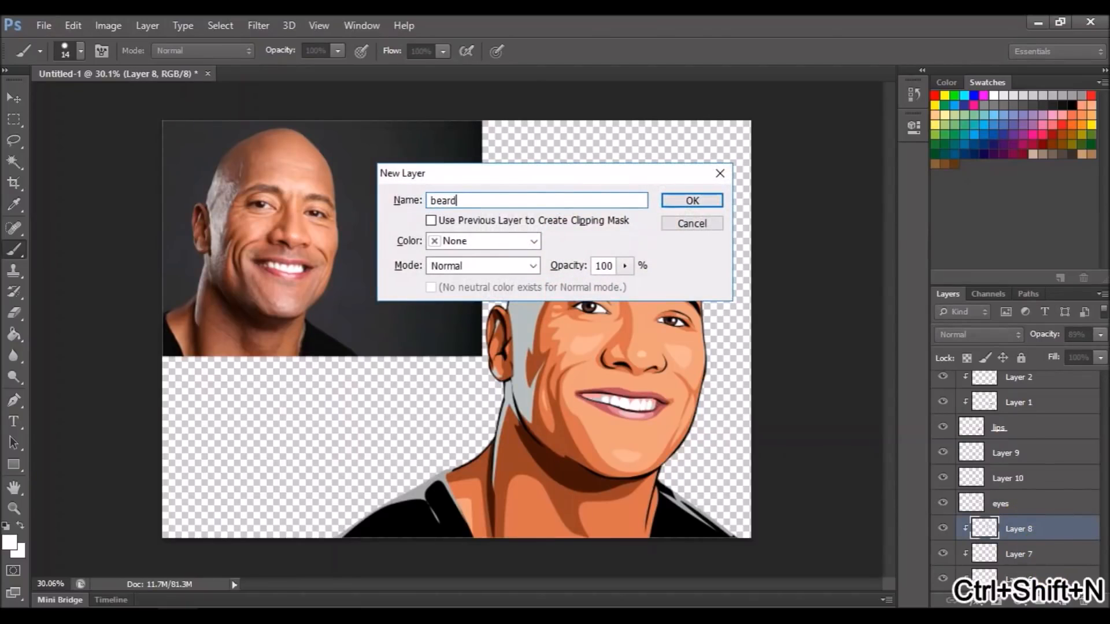
key("Return")
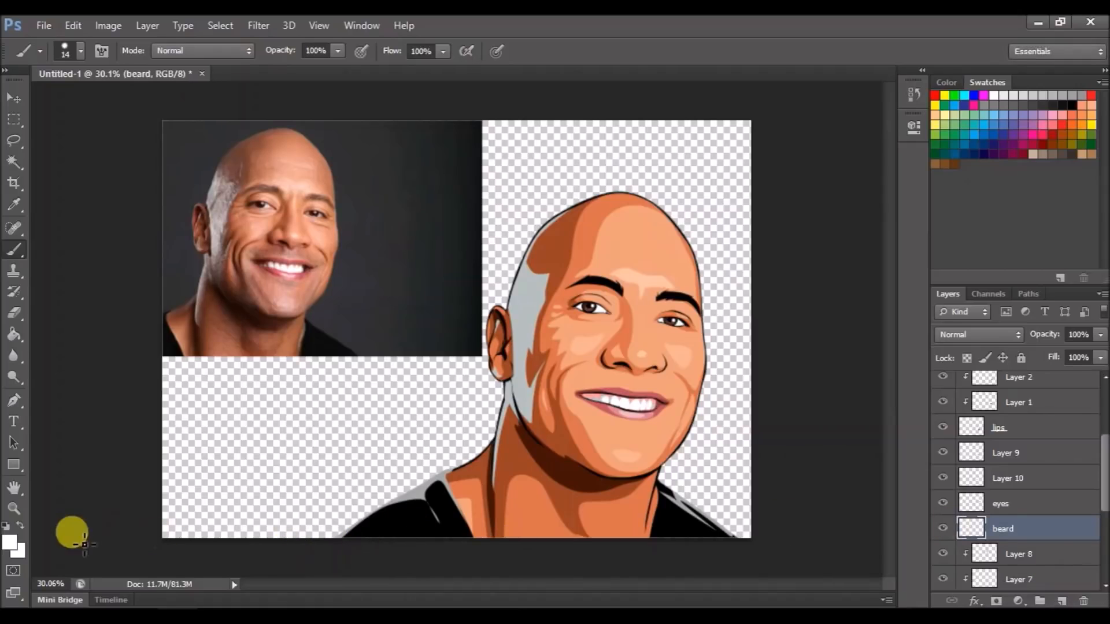
Set the foreground color to a dark gray-green, about #3b4e47.
left_click(10, 546)
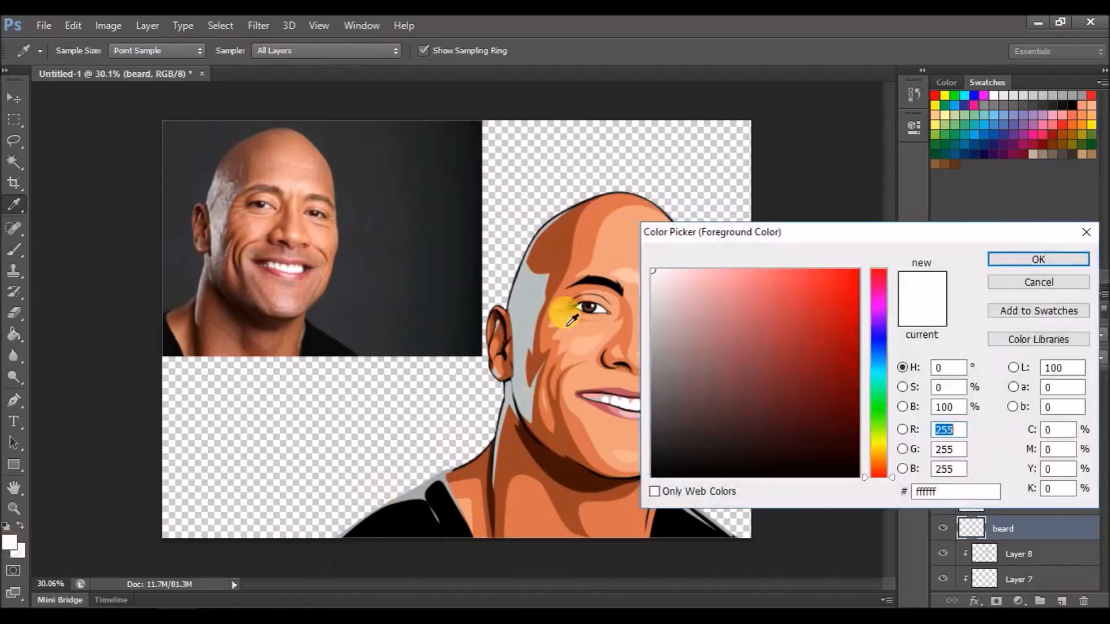
left_click(615, 244)
left_click_drag(882, 442, 881, 387)
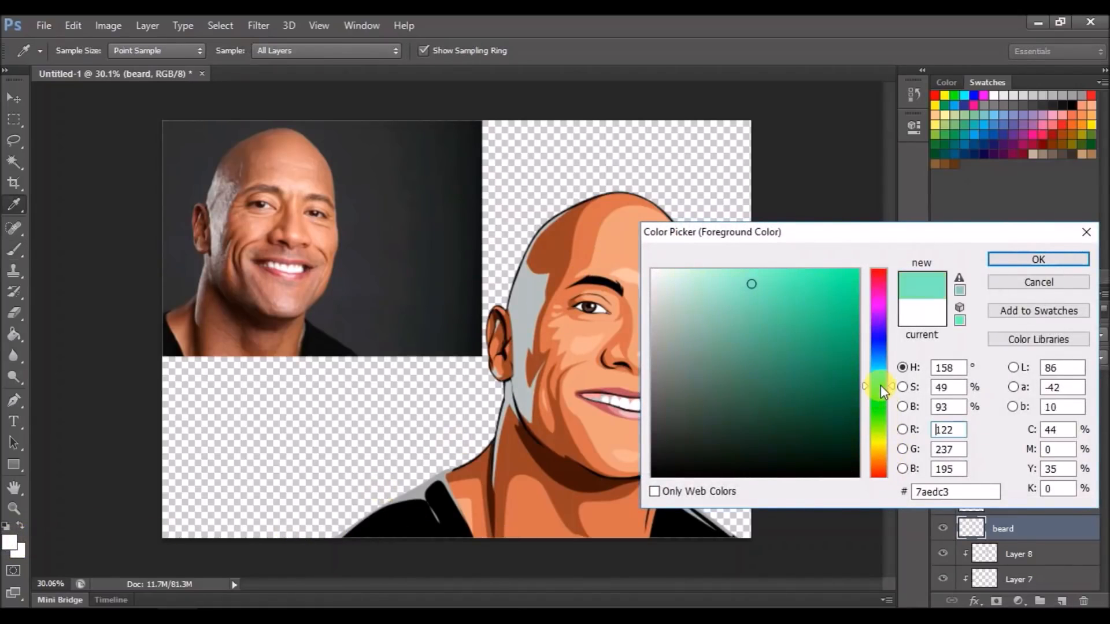
left_click_drag(695, 377, 695, 410)
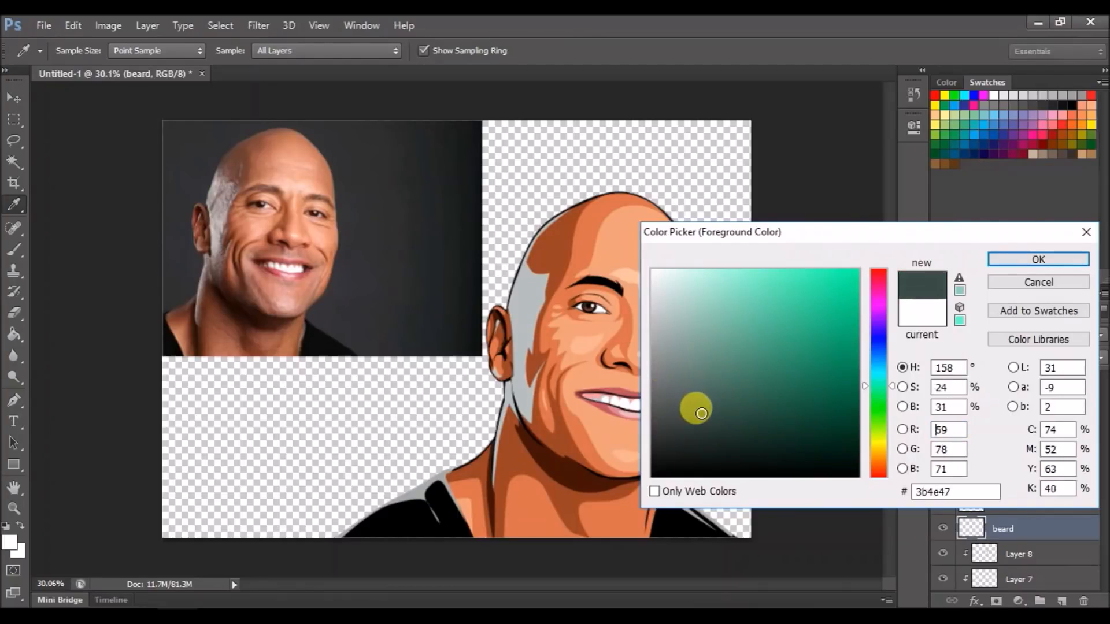
left_click(1038, 259)
key("b")
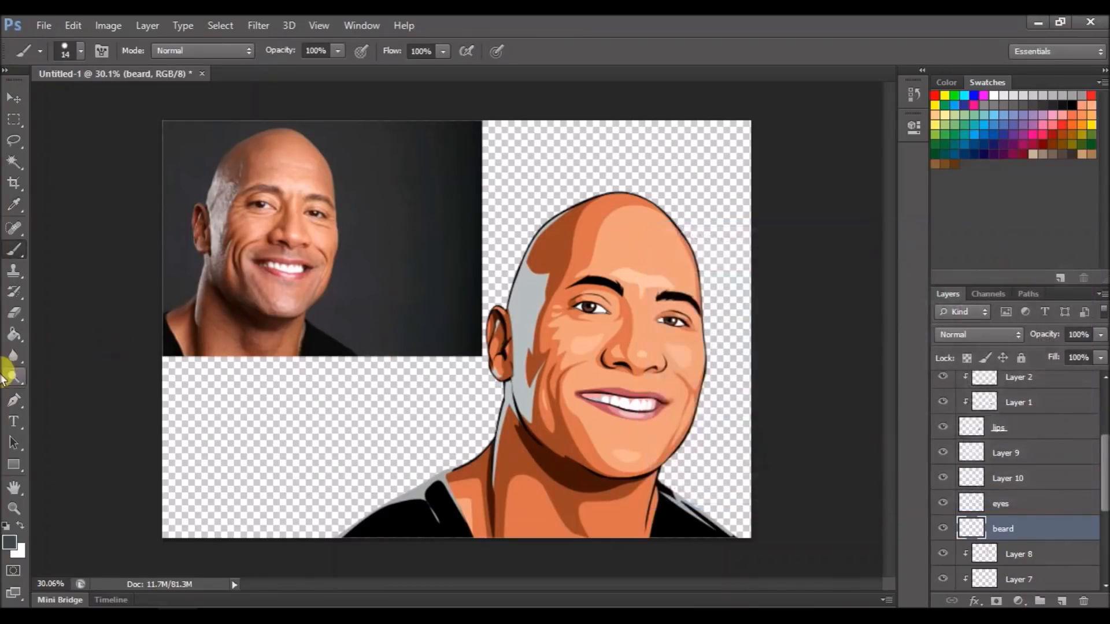
Activate the Pen tool, hide the skin layer and show the the_rock photo layer as a tracing reference for the mouth and chin.
left_click(16, 400)
scroll(986, 549, "down", 3)
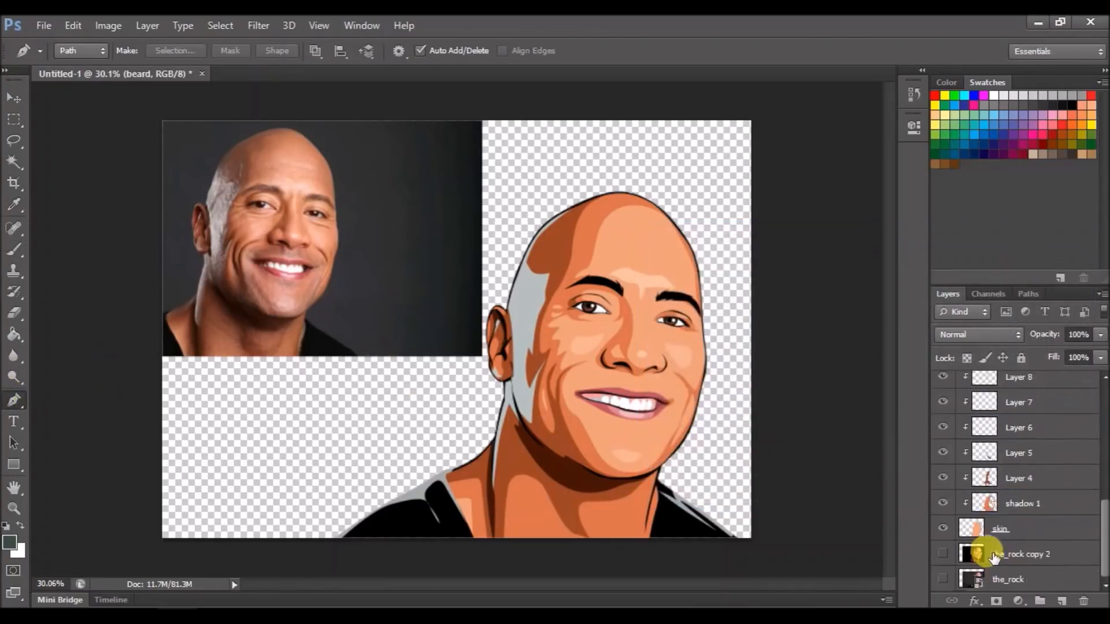
left_click(940, 528)
left_click(942, 580)
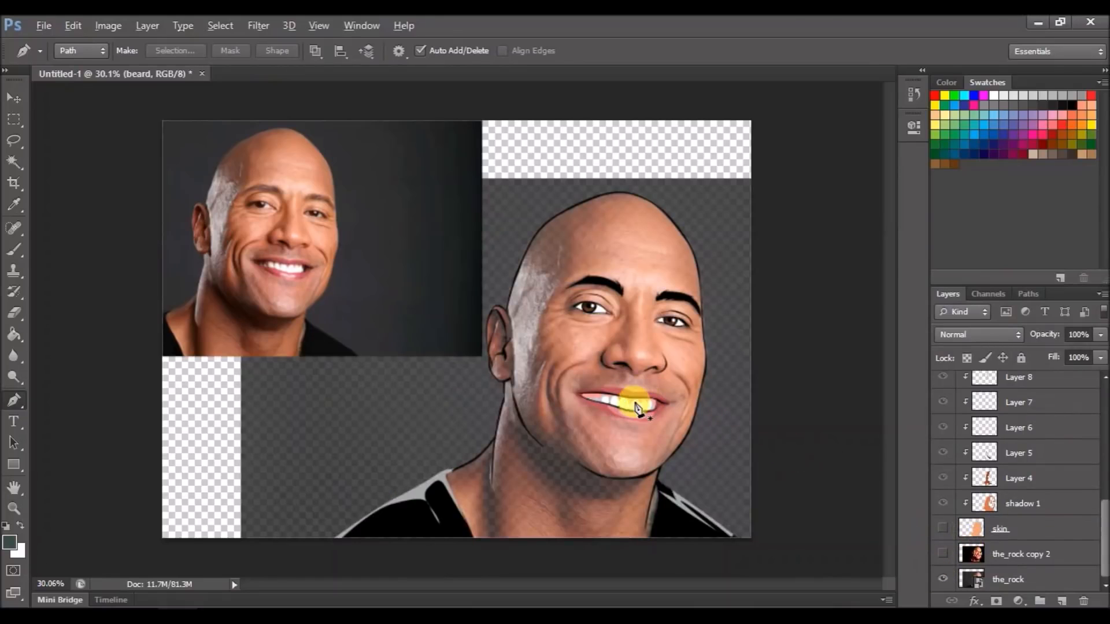
scroll(639, 404, "up", 3)
scroll(746, 445, "up", 4)
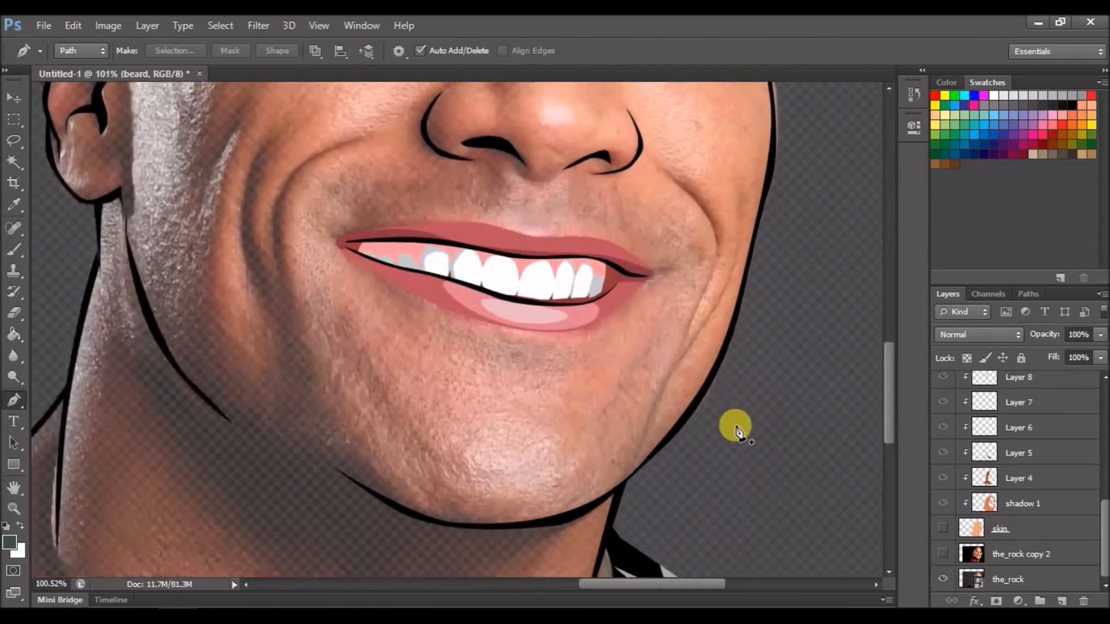
Trace the upper beard outline with the Pen tool from the jaw edge up the cheek, under the nose and down the opposite cheek.
left_click(747, 309)
left_click_drag(670, 416, 644, 439)
left_click(699, 313)
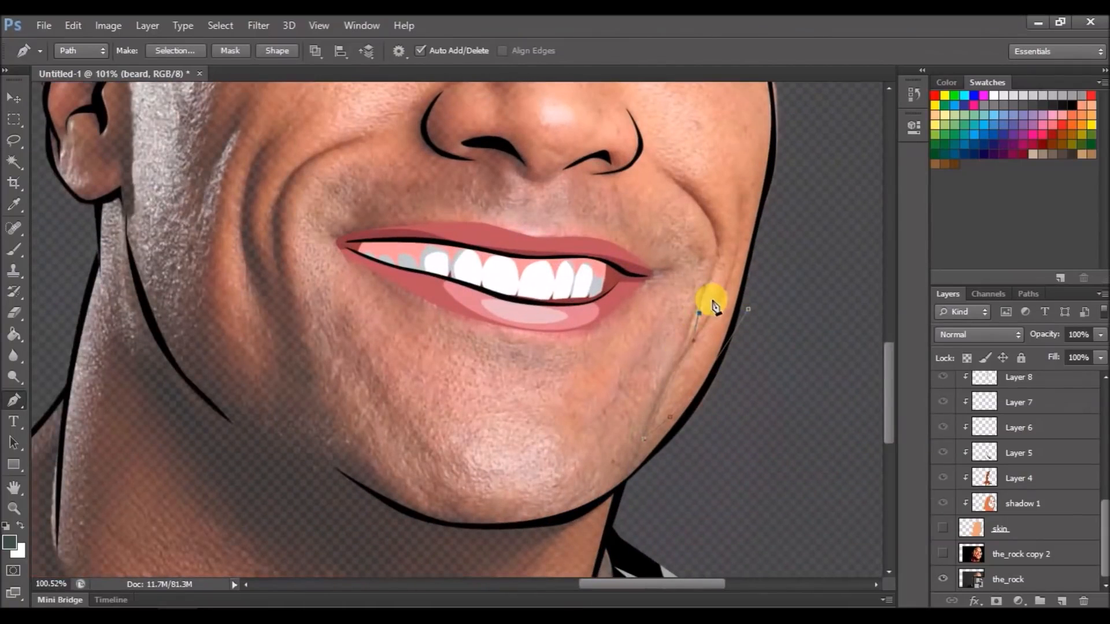
scroll(709, 301, "up", 1)
left_click_drag(682, 256, 644, 238)
left_click(575, 211)
left_click(526, 229)
left_click(500, 203)
left_click(349, 213)
key("ctrl+z")
left_click(384, 212)
left_click_drag(300, 280, 304, 321)
left_click(315, 436)
Continue the beard path up to the sideburn beside the ear, then along the jawline and chin, and close it at its starting point.
scroll(341, 419, "down", 3)
left_click(310, 250)
scroll(312, 272, "down", 1)
left_click_drag(339, 363, 387, 418)
left_click(498, 472)
left_click_drag(688, 460, 710, 440)
left_click(775, 325)
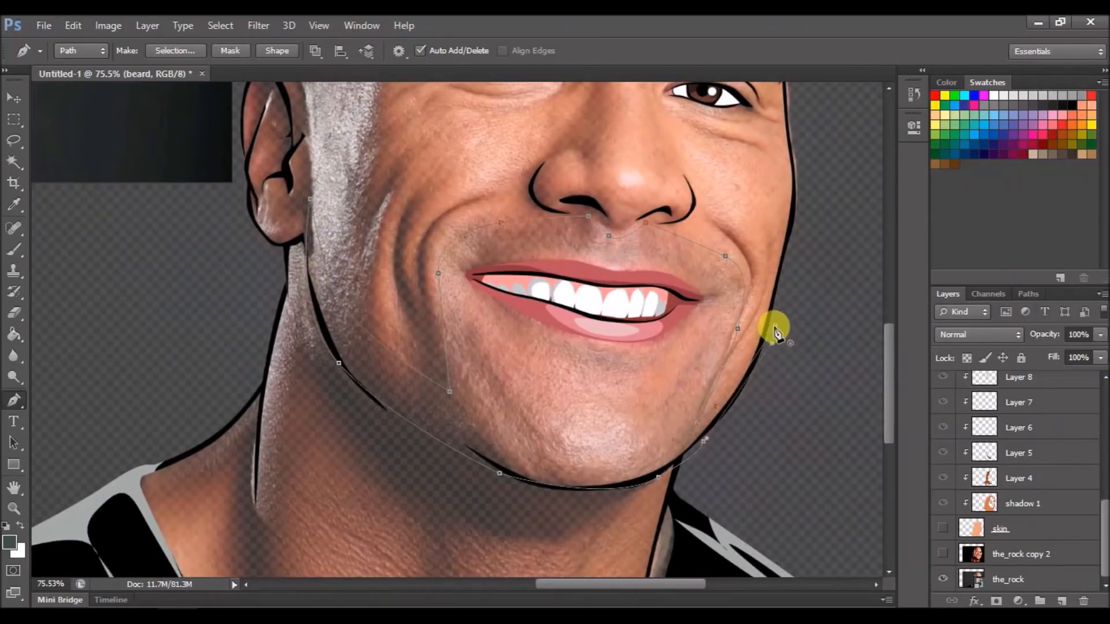
Start an inner cutout path beside the mouth corner, following the upper lip's edge to the opposite corner.
scroll(653, 282, "up", 5)
left_click(375, 338)
left_click_drag(372, 244, 386, 233)
left_click_drag(544, 226, 572, 233)
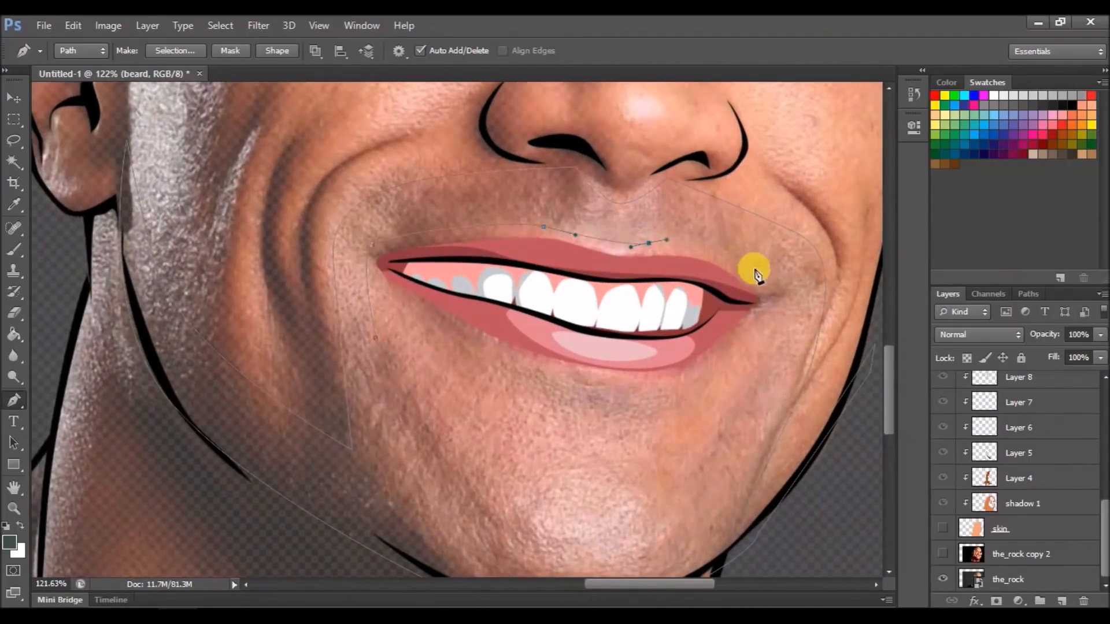
left_click_drag(754, 269, 767, 278)
left_click_drag(783, 299, 784, 312)
Continue the cutout path below the lower lip, leaving a soul patch connected to the chin beard, and close it at its start.
scroll(783, 312, "down", 1)
left_click_drag(736, 357, 717, 380)
left_click_drag(650, 400, 710, 327)
left_click(711, 306)
key("ctrl+z")
left_click_drag(573, 315, 553, 340)
left_click(470, 278)
left_click_drag(533, 378, 506, 390)
left_click_drag(402, 316, 368, 268)
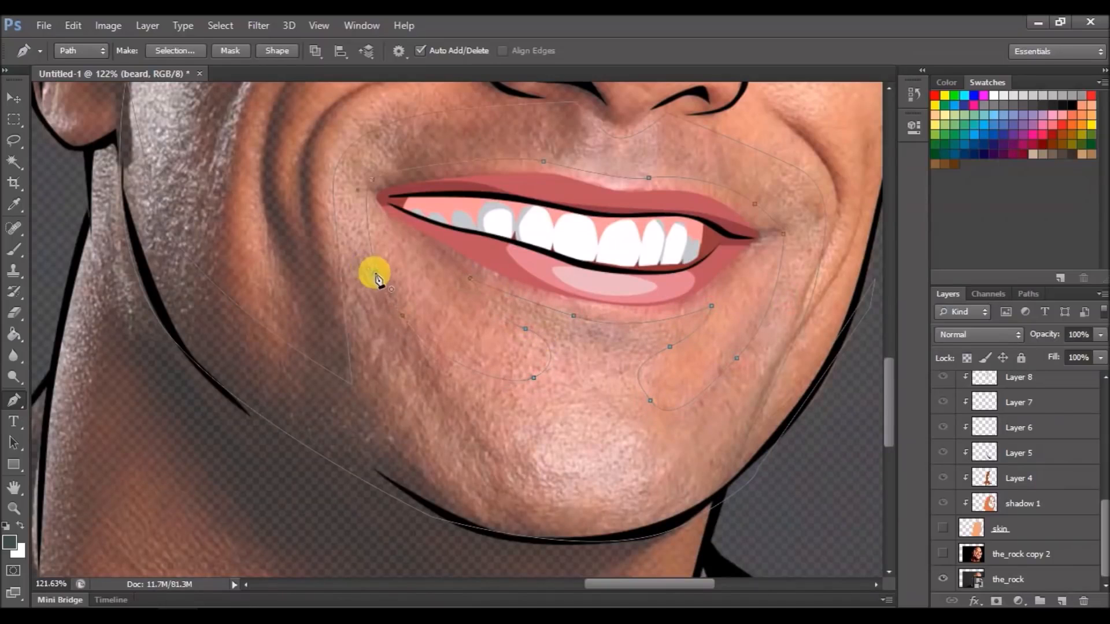
Show the skin layer, hide the the_rock photo layer and clip the beard layer to the skin group below.
scroll(498, 295, "down", 4)
left_click(942, 528)
left_click(942, 578)
scroll(1003, 469, "up", 3)
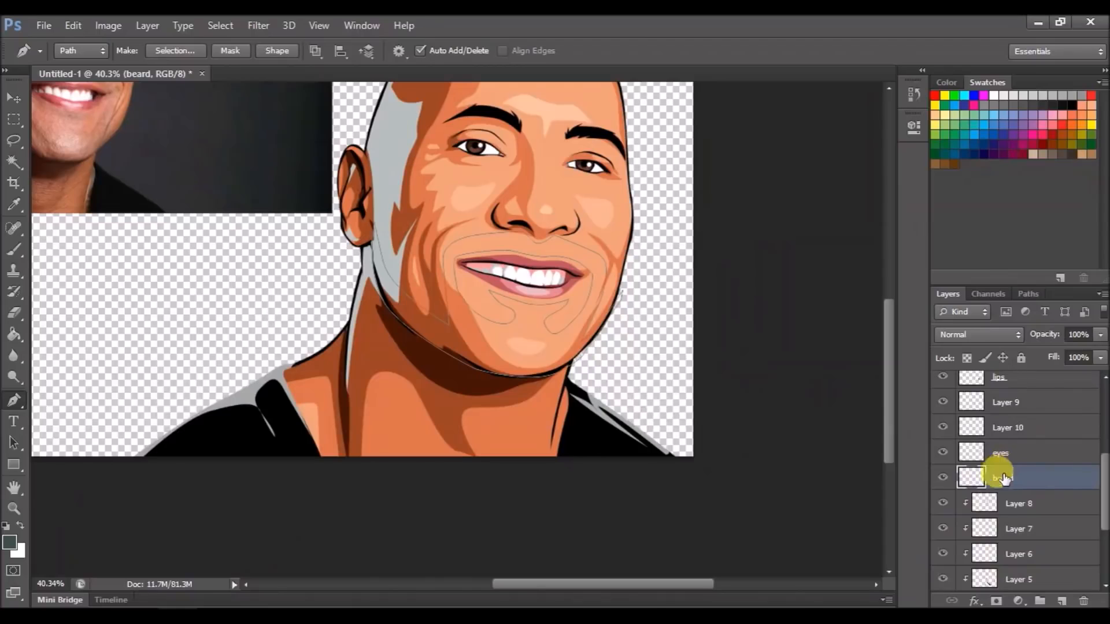
left_click(980, 485, "alt")
Fill the beard path with the foreground color at 100% and set the beard layer's opacity to 21%.
key("ctrl+minus")
right_click(619, 231)
left_click(652, 324)
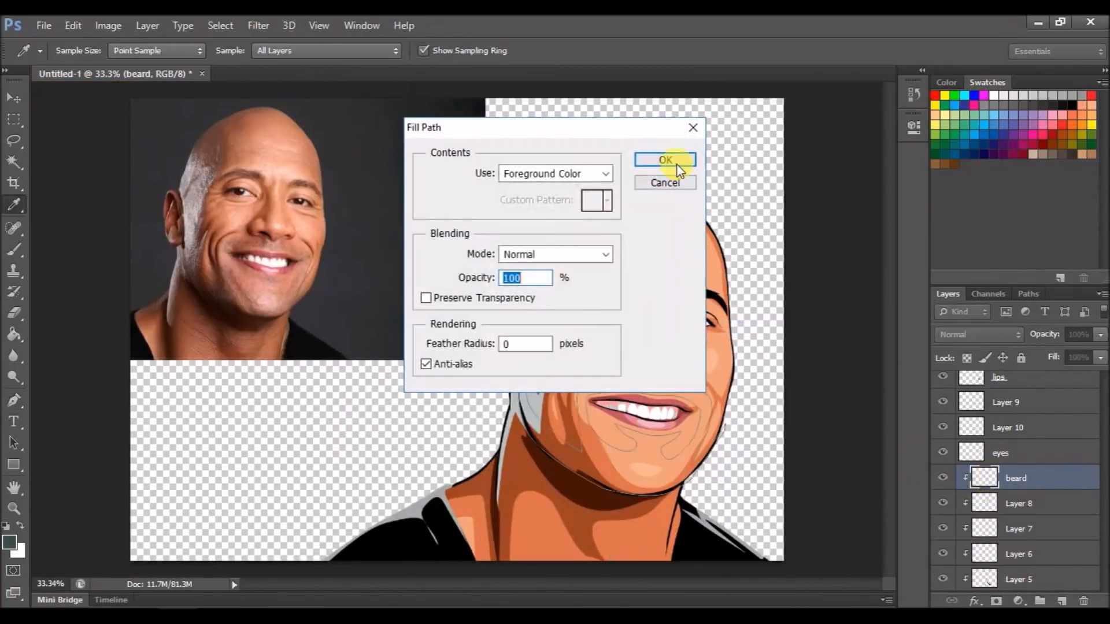
left_click(670, 161)
key("Return")
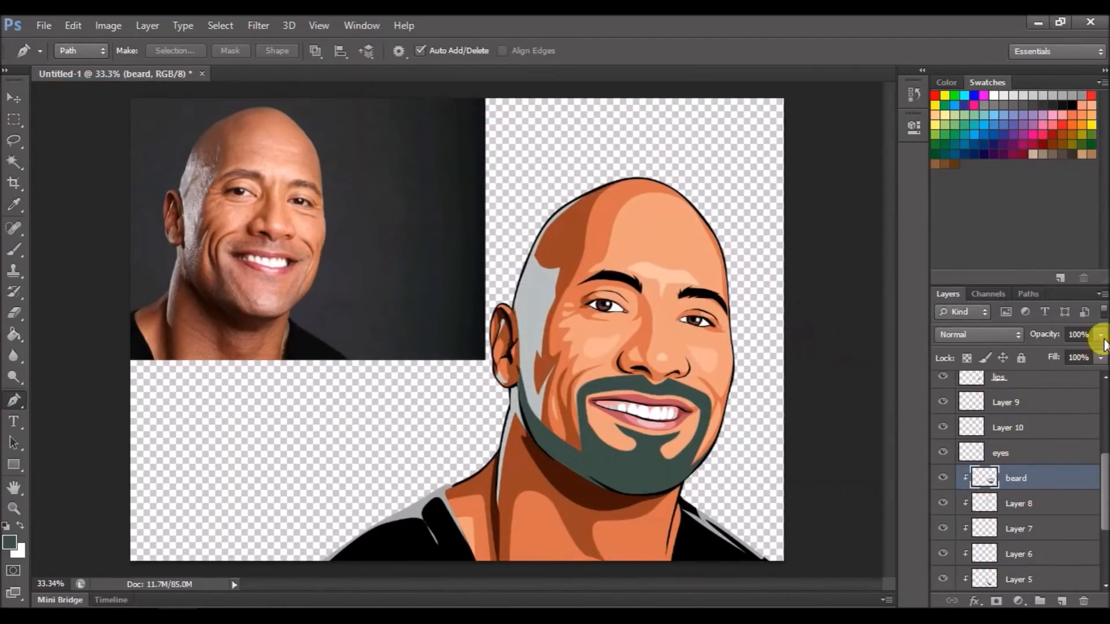
left_click_drag(1052, 352, 1034, 355)
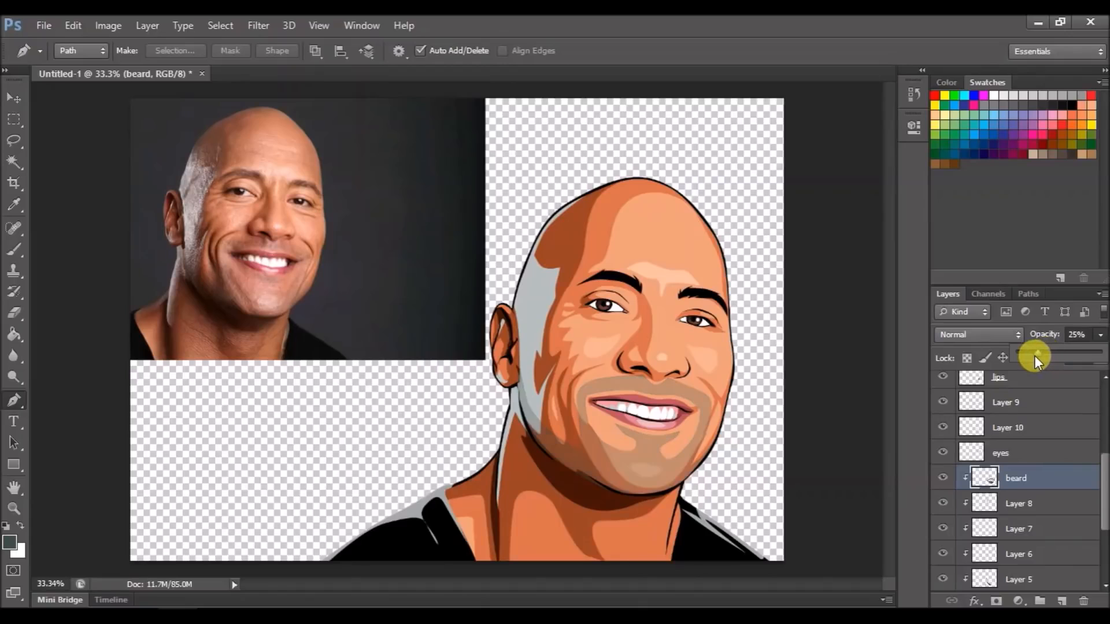
key("ctrl+minus")
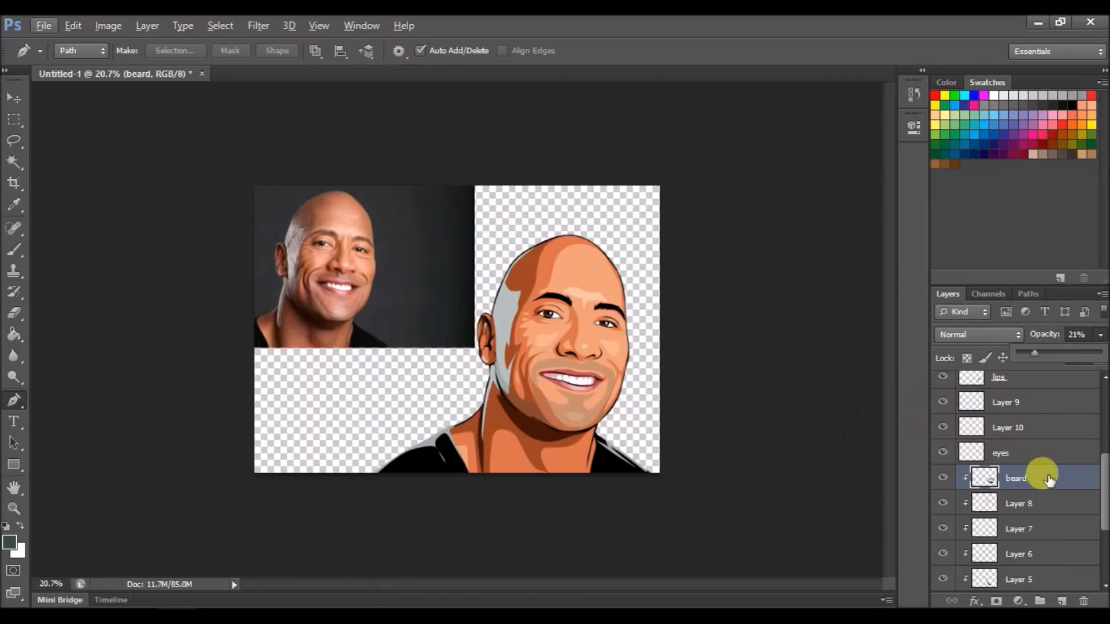
Create a new layer named "background" directly below the skin layer.
scroll(1040, 471, "down", 5)
left_click(1028, 552)
left_click(1061, 603)
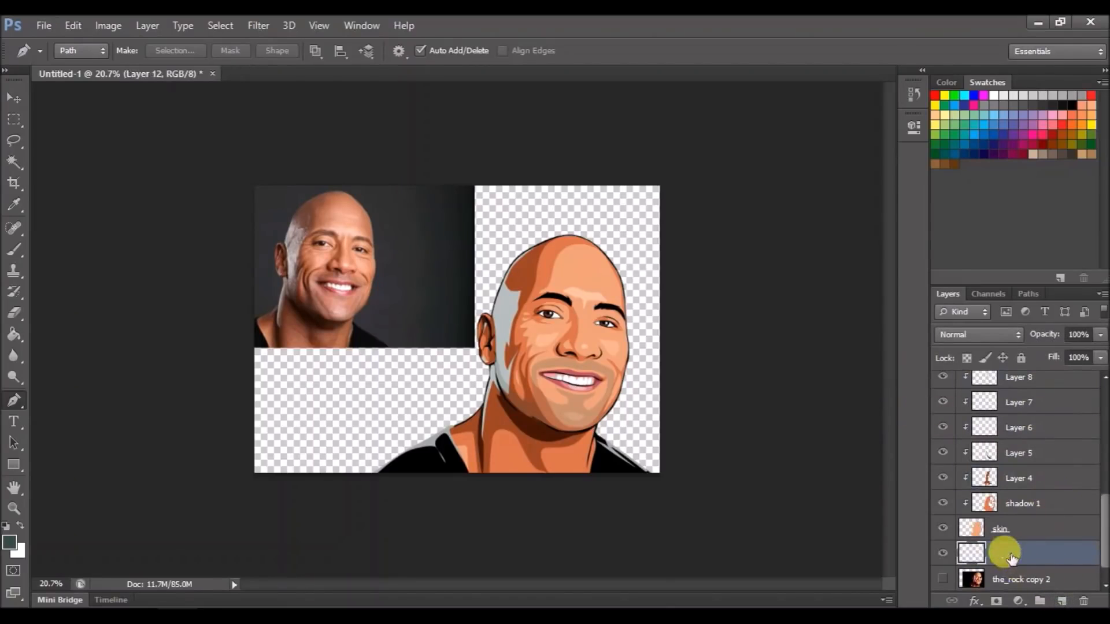
key("Return")
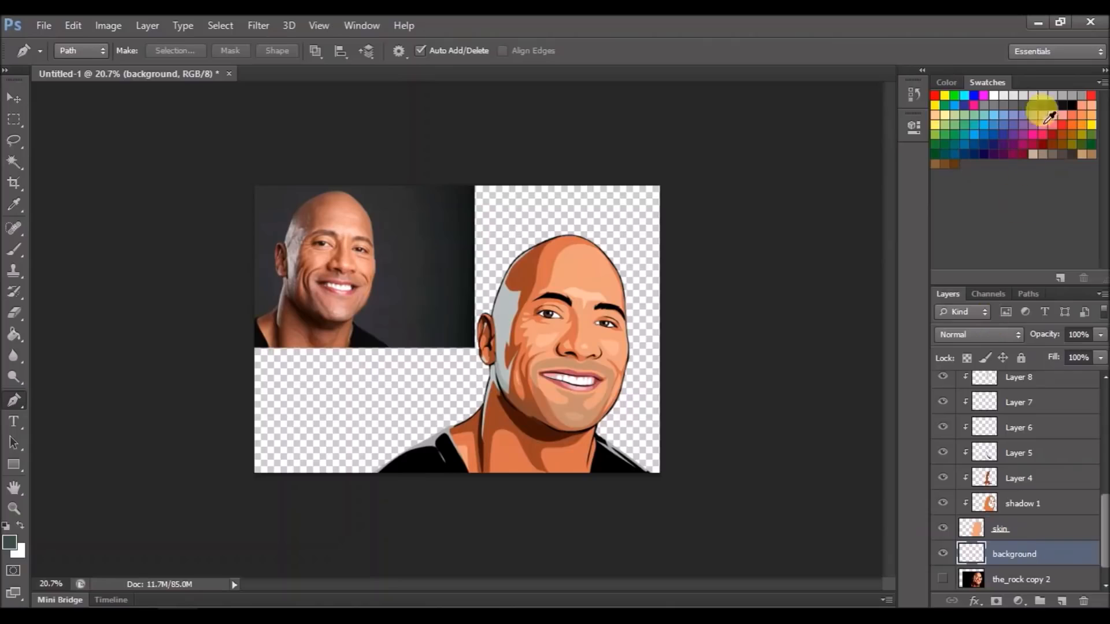
Fill the background layer with white using the Paint Bucket tool.
left_click(994, 95)
left_click(22, 347)
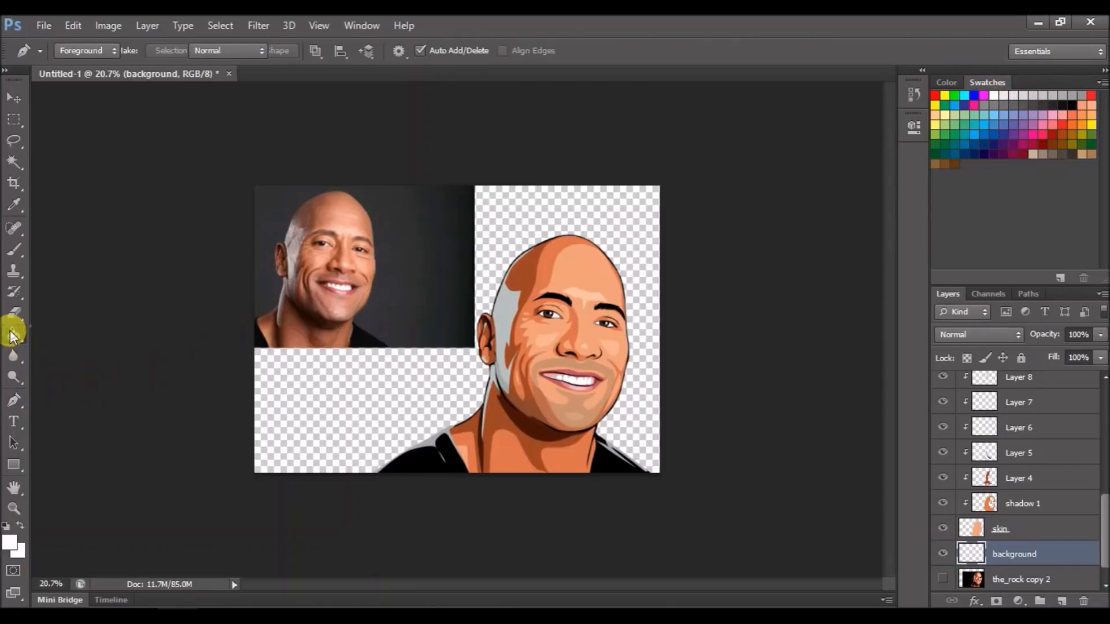
left_click(64, 344)
left_click(588, 337)
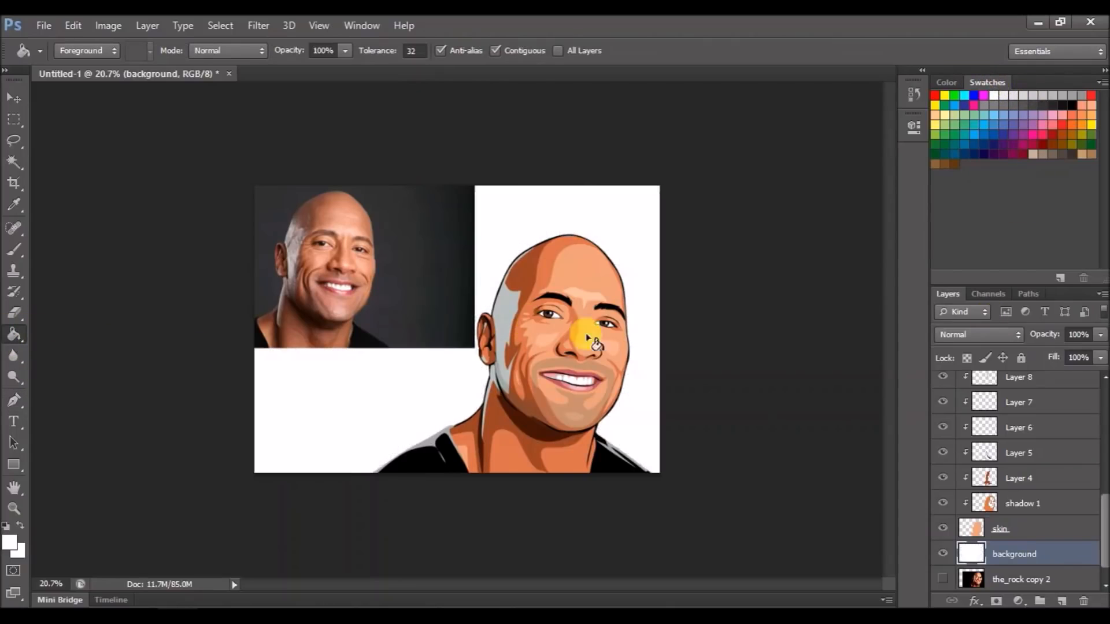
Hide the the_rock copy reference photo and crop the canvas to a rectangular selection around the illustrated portrait.
scroll(1054, 492, "up", 5)
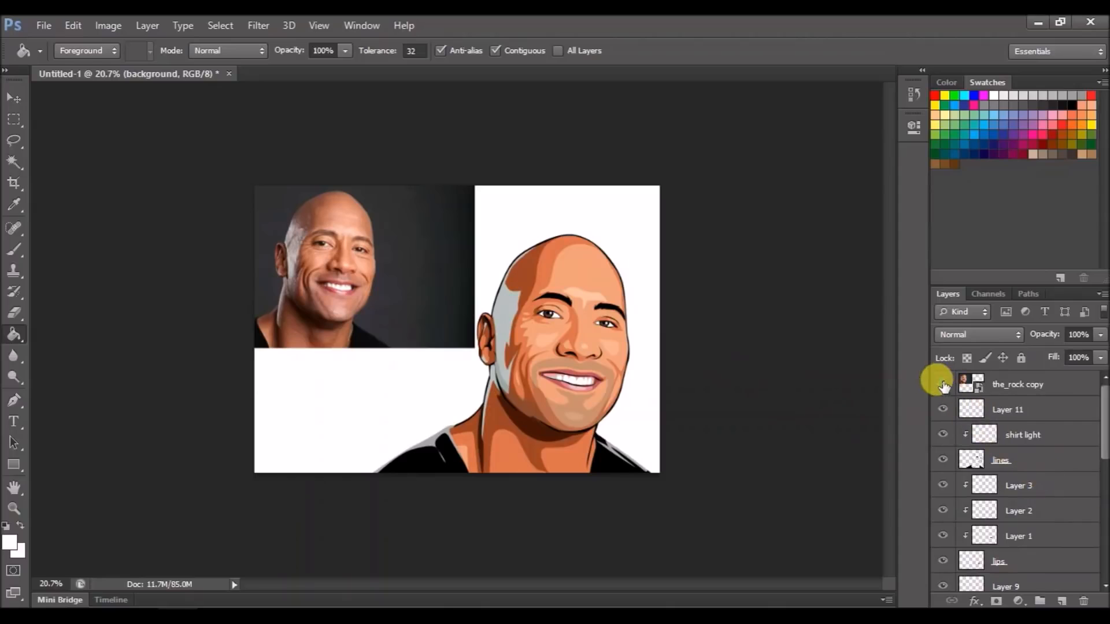
left_click(943, 384)
left_click(14, 120)
left_click_drag(660, 472, 359, 198)
left_click(108, 25)
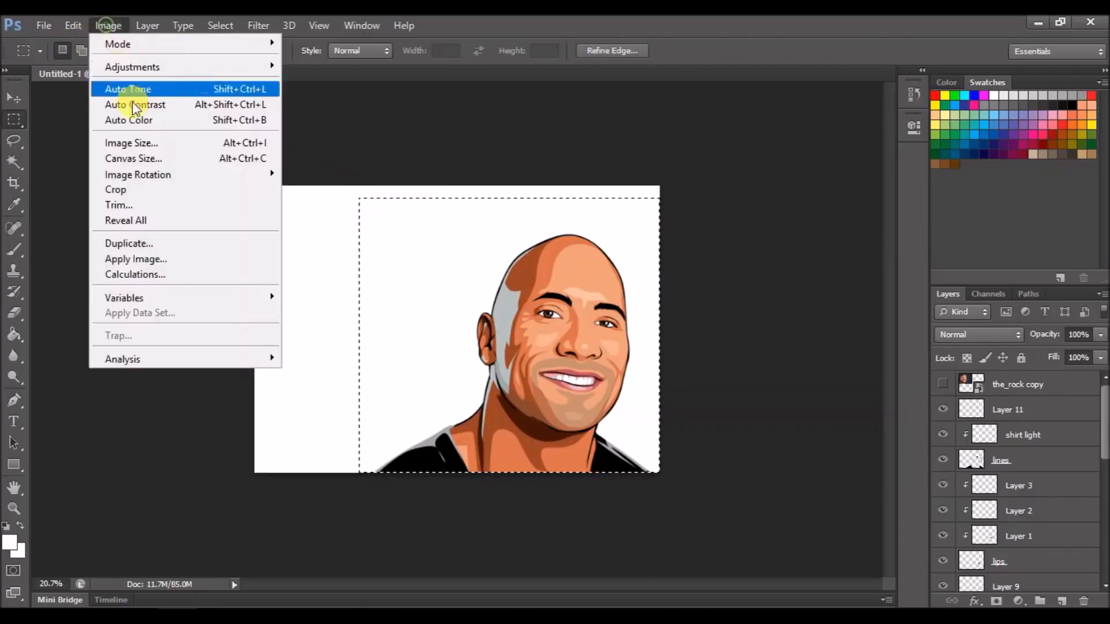
left_click(125, 187)
key("ctrl+d")
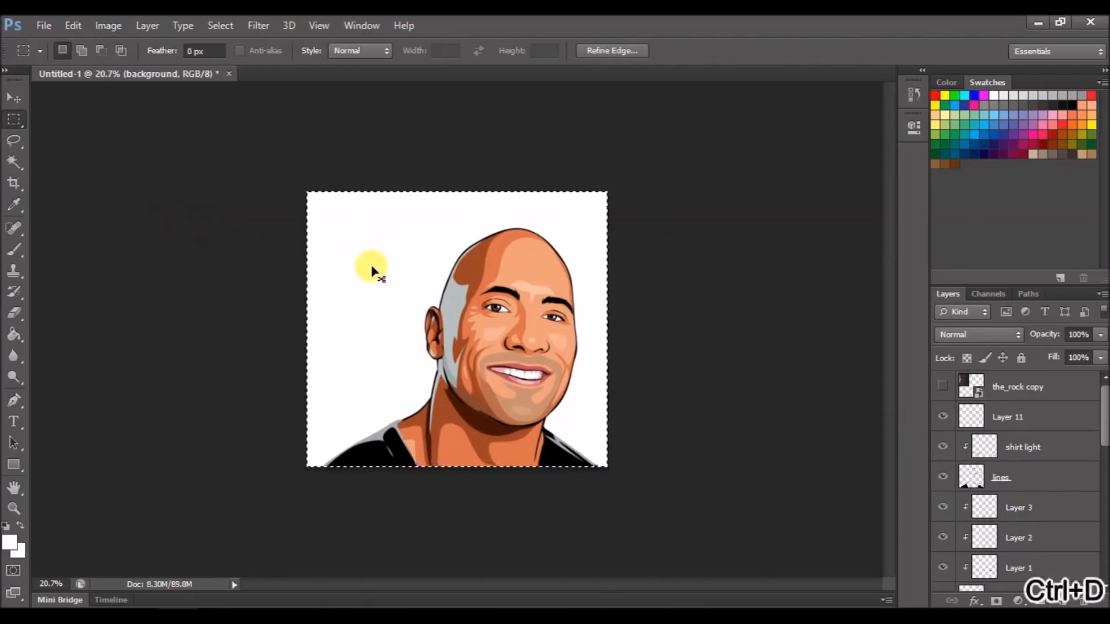
Crop the canvas tighter around the portrait with a second rectangular selection and deselect.
left_click_drag(611, 475, 326, 205)
left_click(92, 25)
left_click(167, 192)
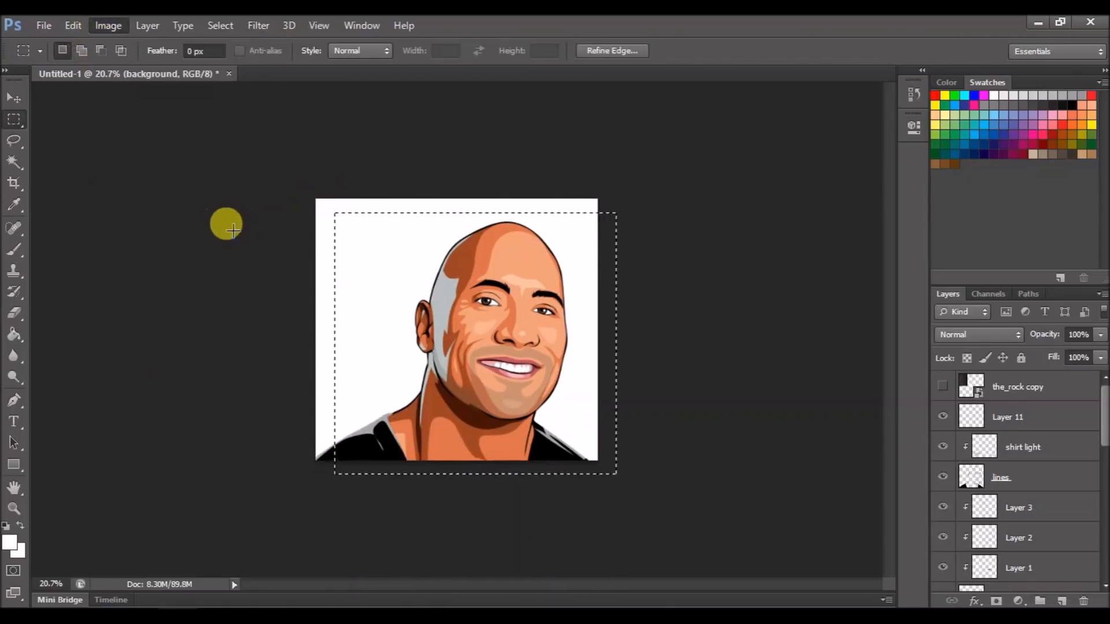
key("ctrl+d")
Save the illustration to the Desktop as a PNG named "the--" with Smallest / Slow compression and no interlacing.
left_click(42, 26)
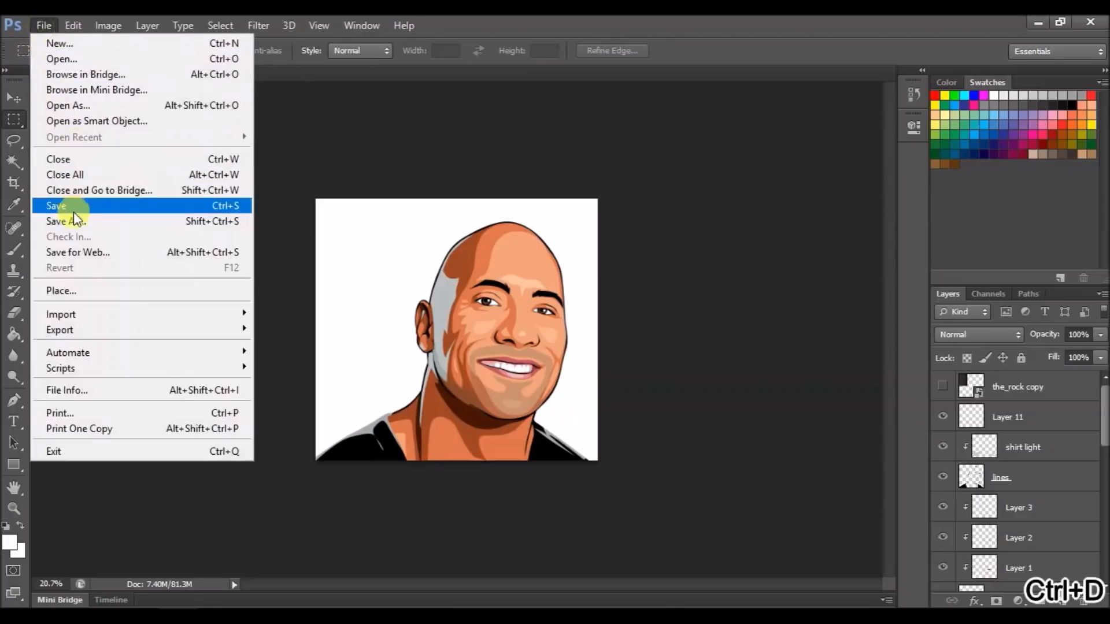
left_click(74, 205)
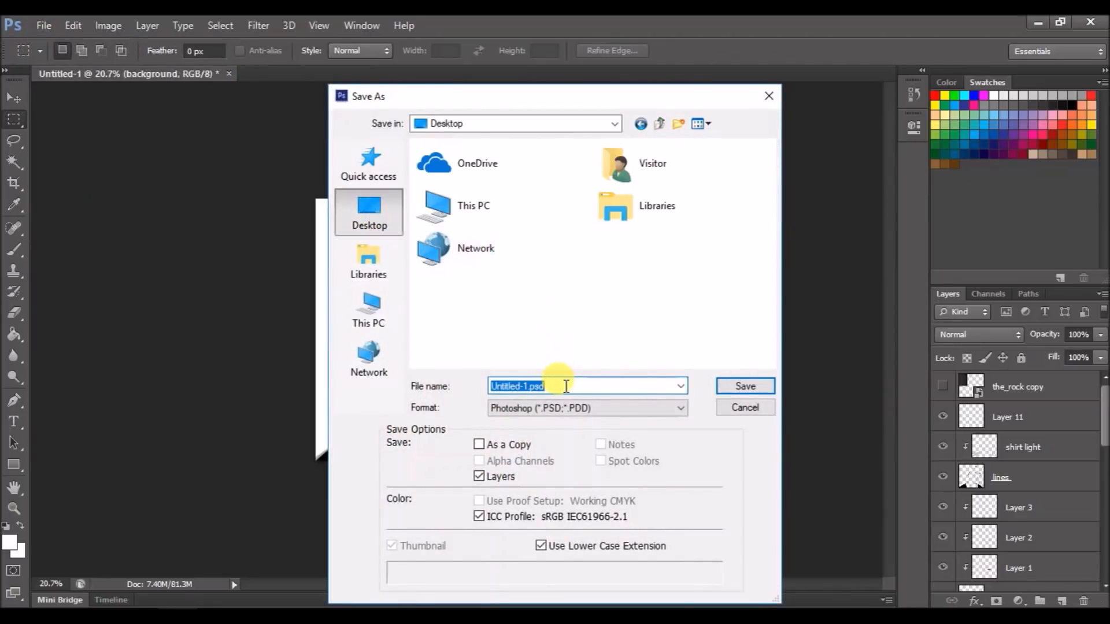
type("the-")
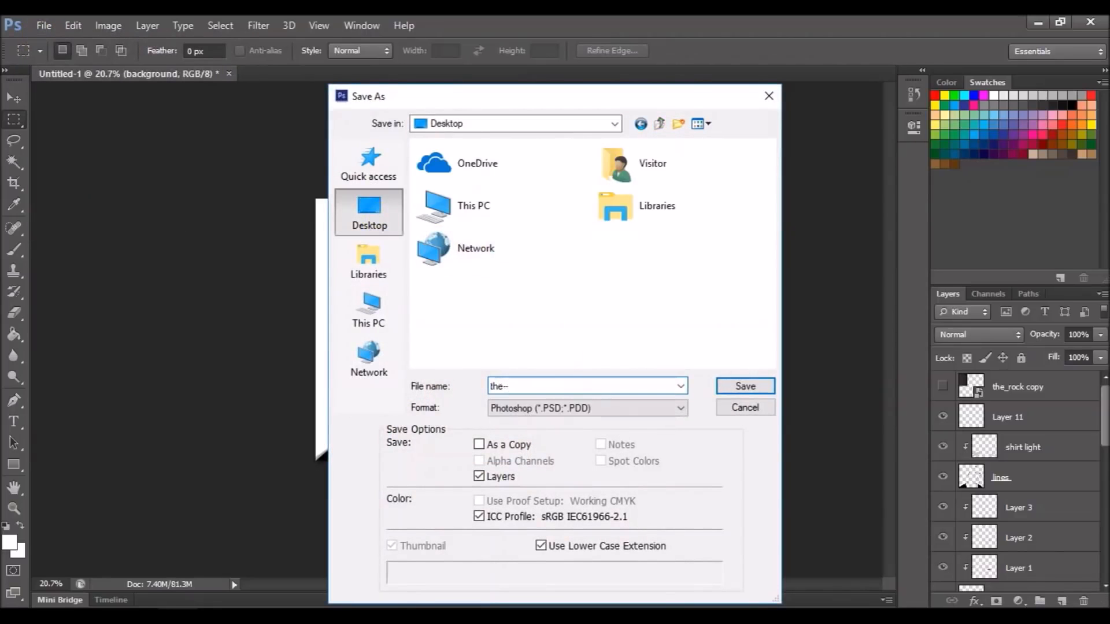
left_click(606, 406)
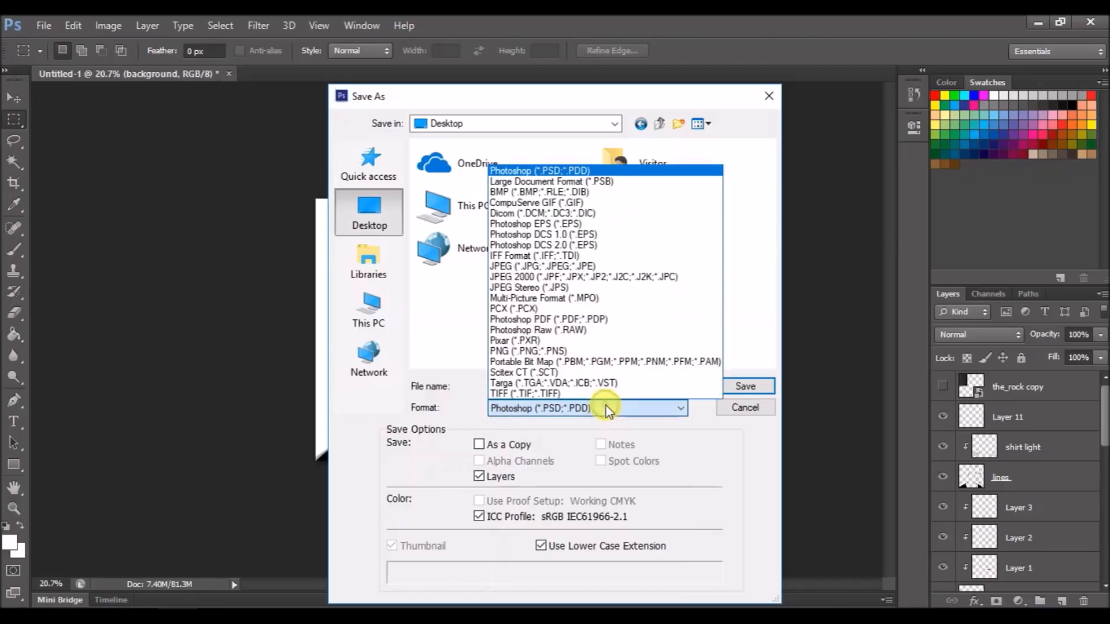
left_click(569, 354)
left_click(745, 386)
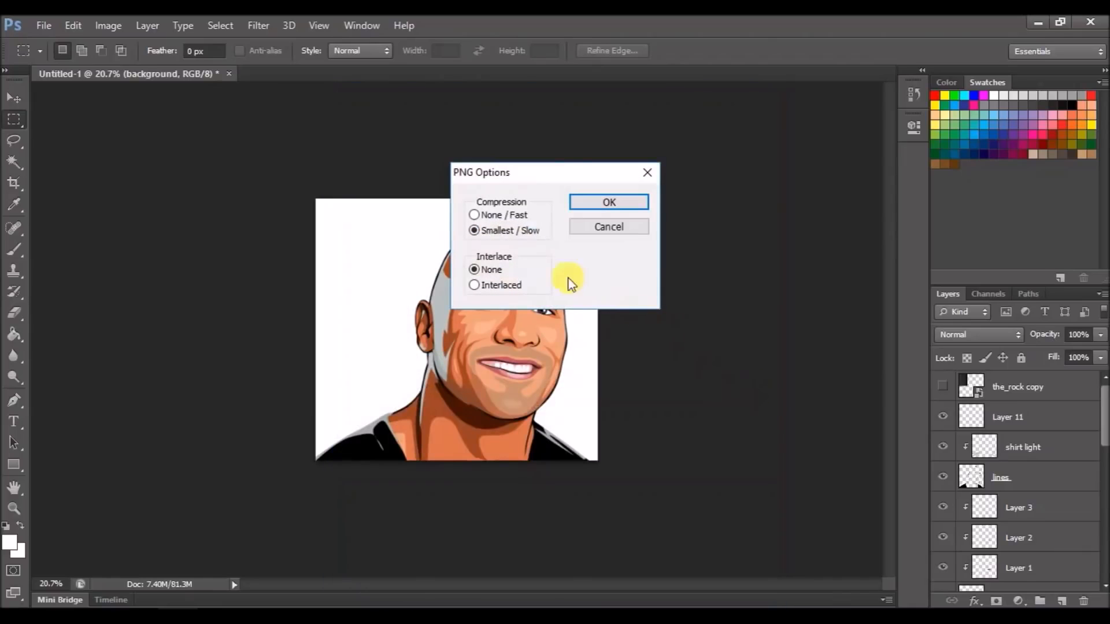
left_click(608, 201)
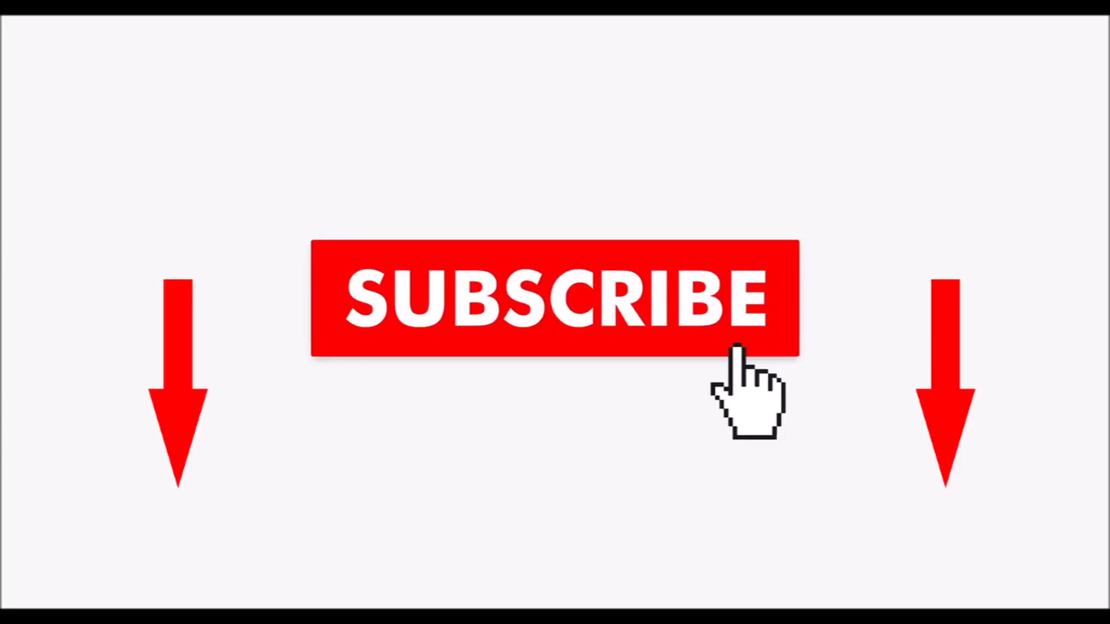